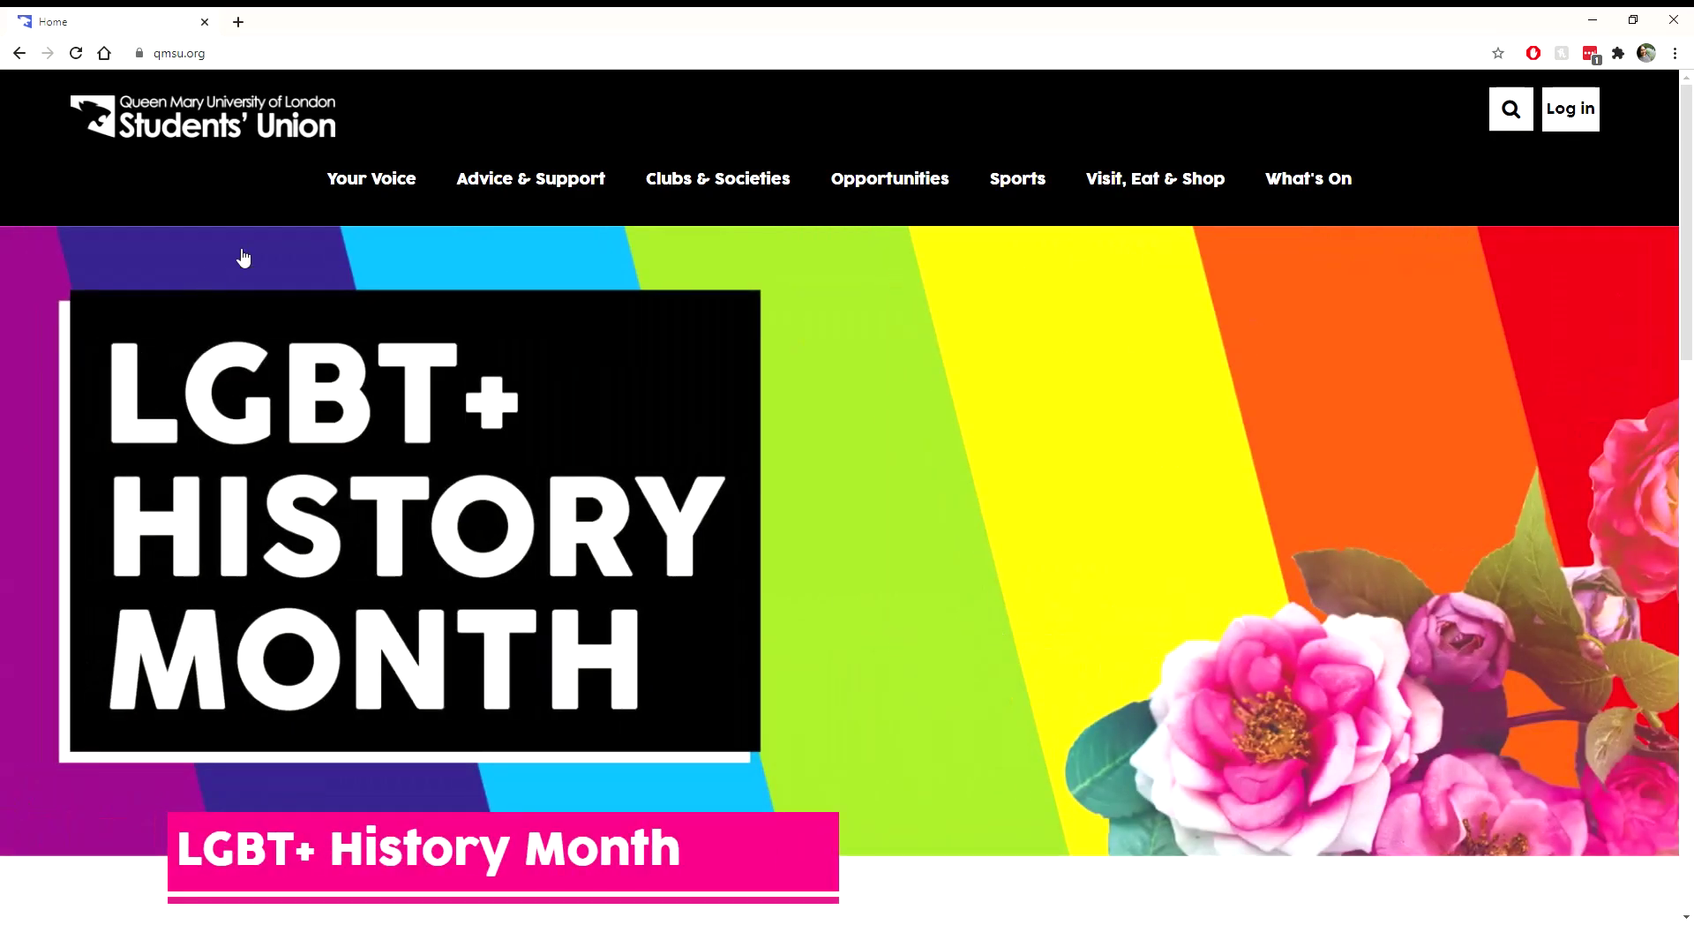
Step: Sign in to the Students' Union site with the guest account credentials
{"action": "left_click", "coordinate": [1577, 112]}
{"action": "scroll", "coordinate": [813, 578], "scroll_direction": "down", "scroll_amount": 3}
{"action": "scroll", "coordinate": [812, 578], "scroll_direction": "down", "scroll_amount": 2}
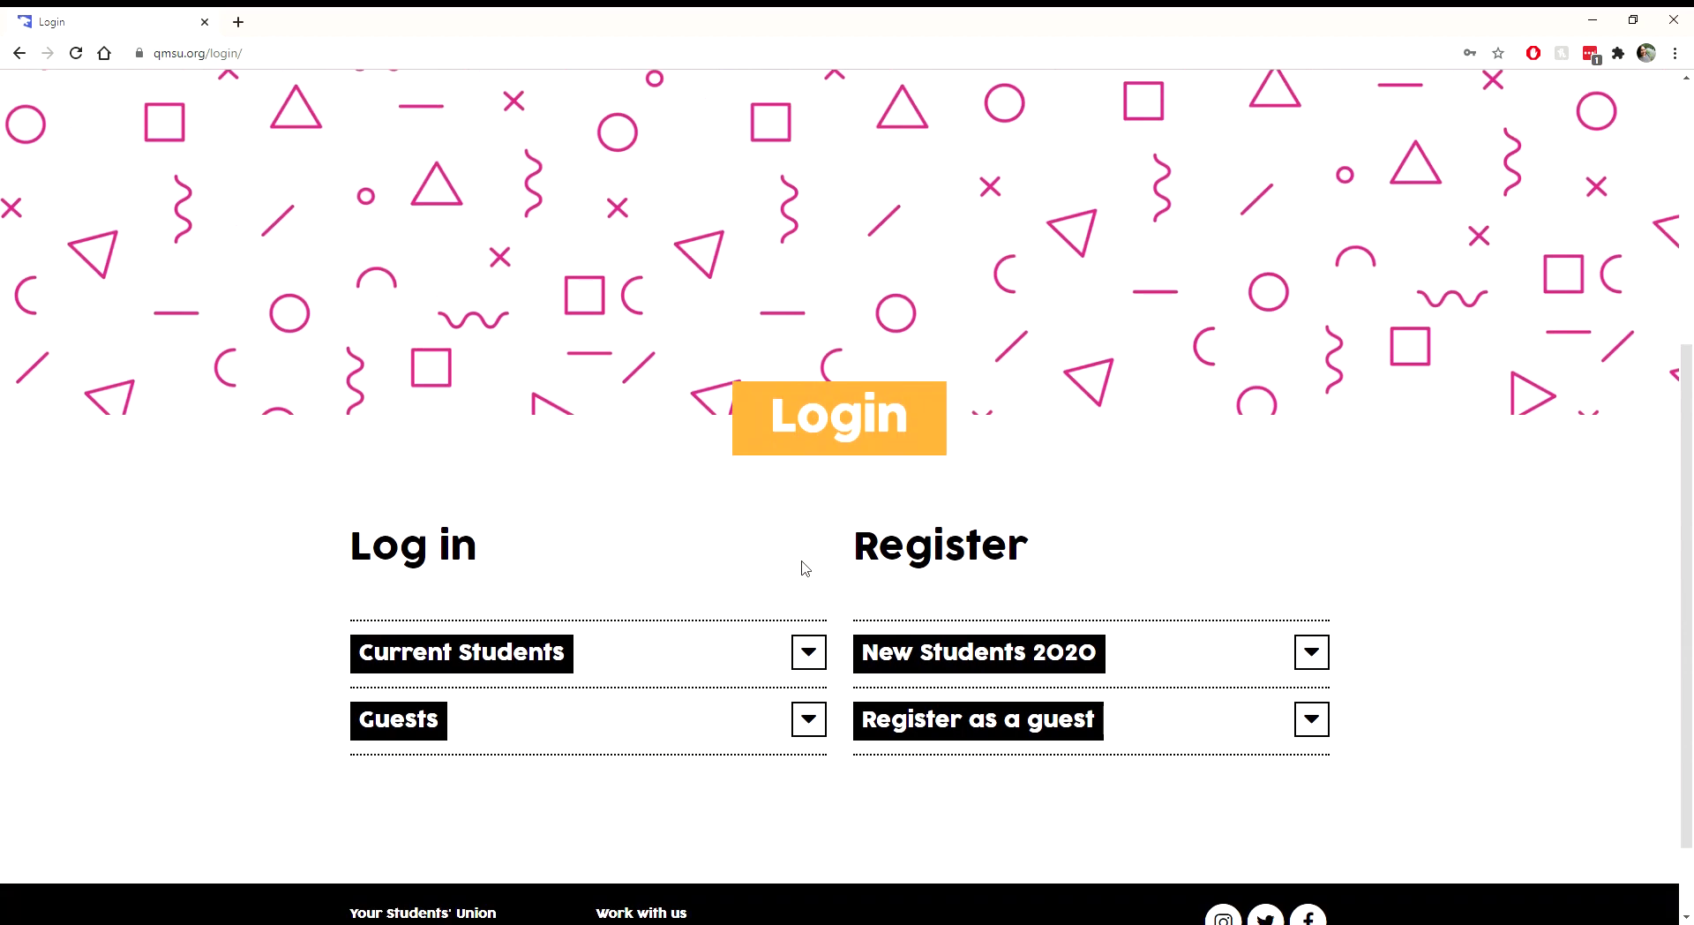
{"action": "left_click", "coordinate": [710, 660]}
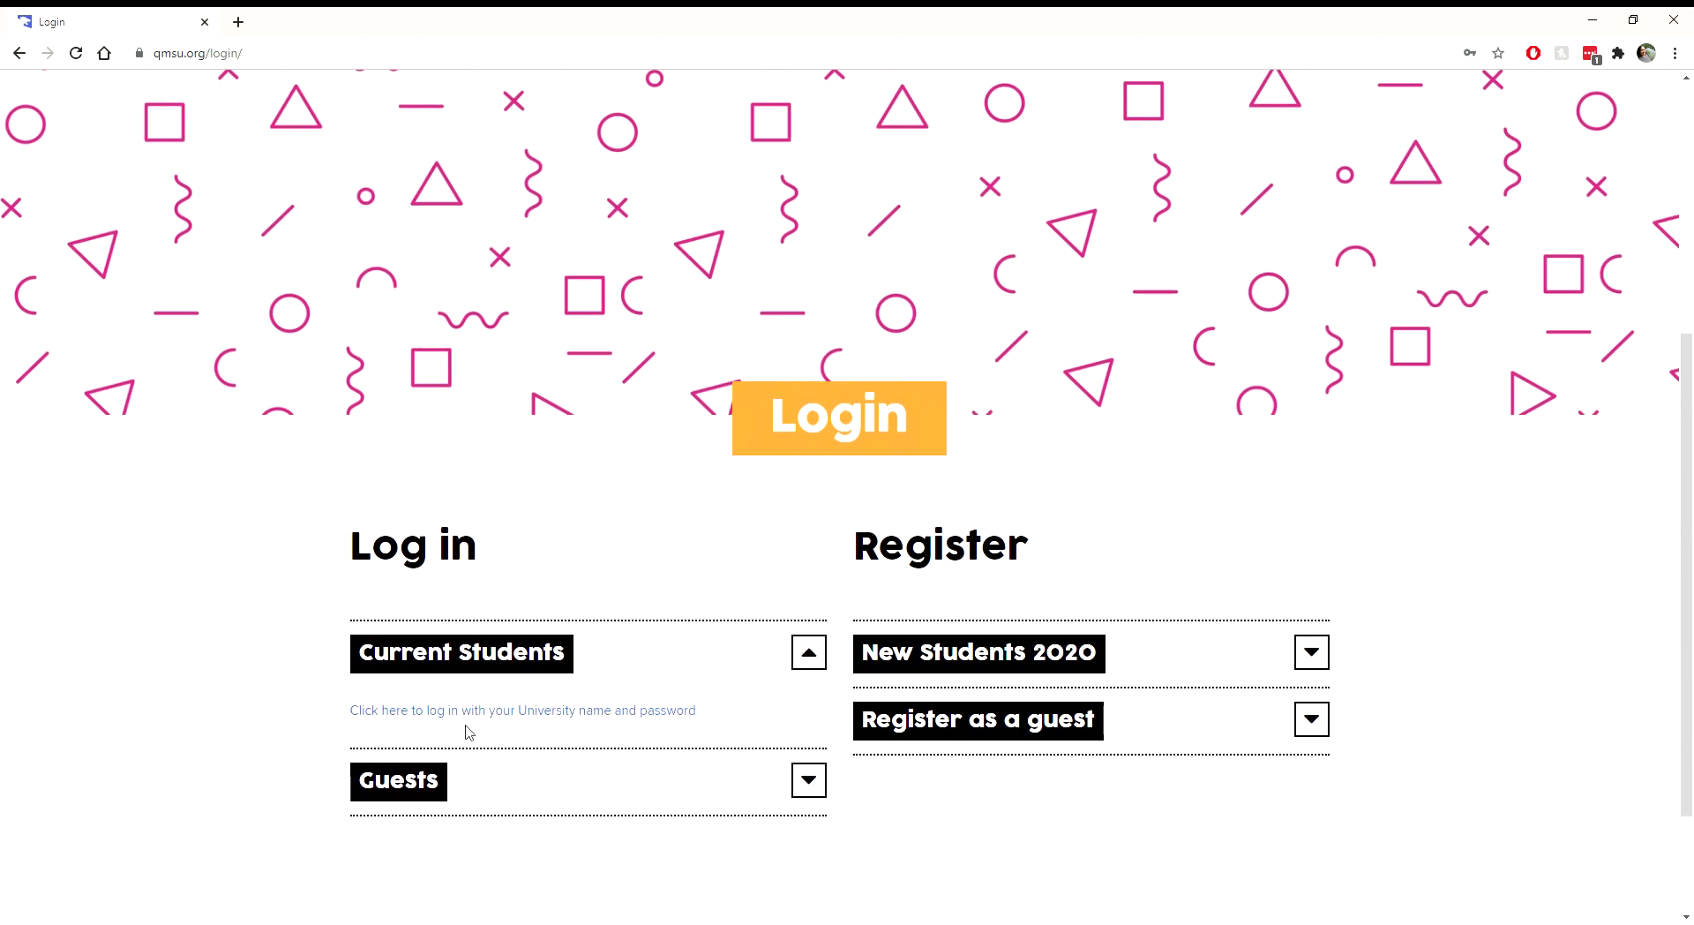
{"action": "scroll", "coordinate": [653, 681], "scroll_direction": "down", "scroll_amount": 1}
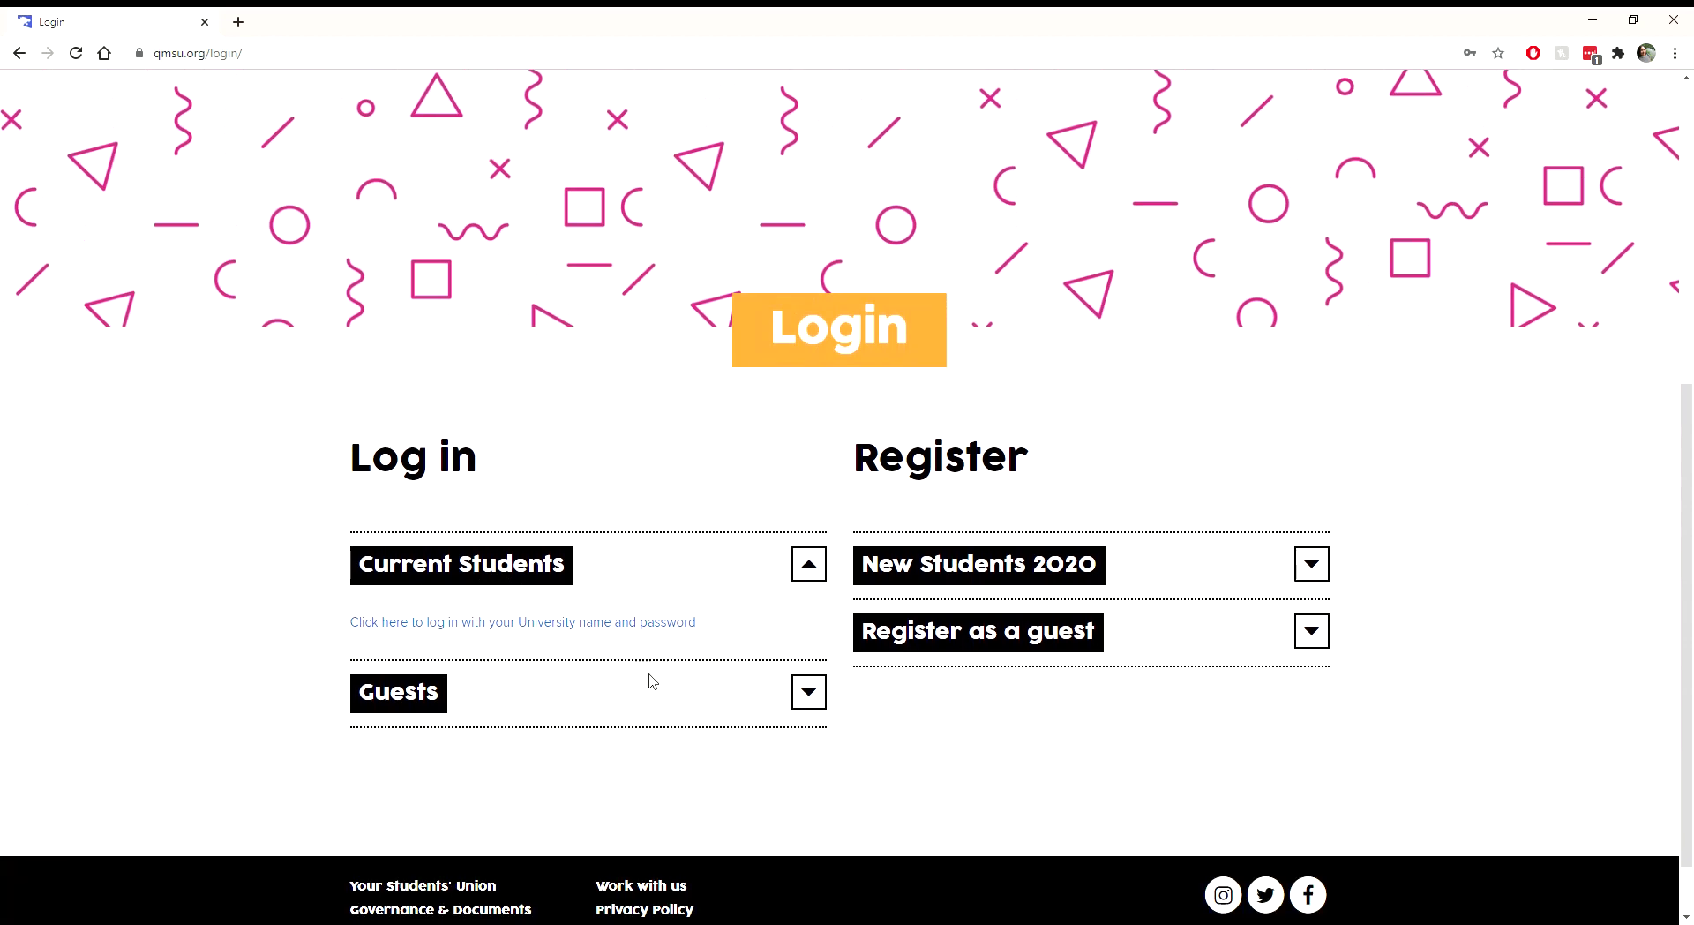
{"action": "left_click", "coordinate": [634, 698]}
{"action": "scroll", "coordinate": [353, 768], "scroll_direction": "down", "scroll_amount": 2}
{"action": "left_click", "coordinate": [399, 731]}
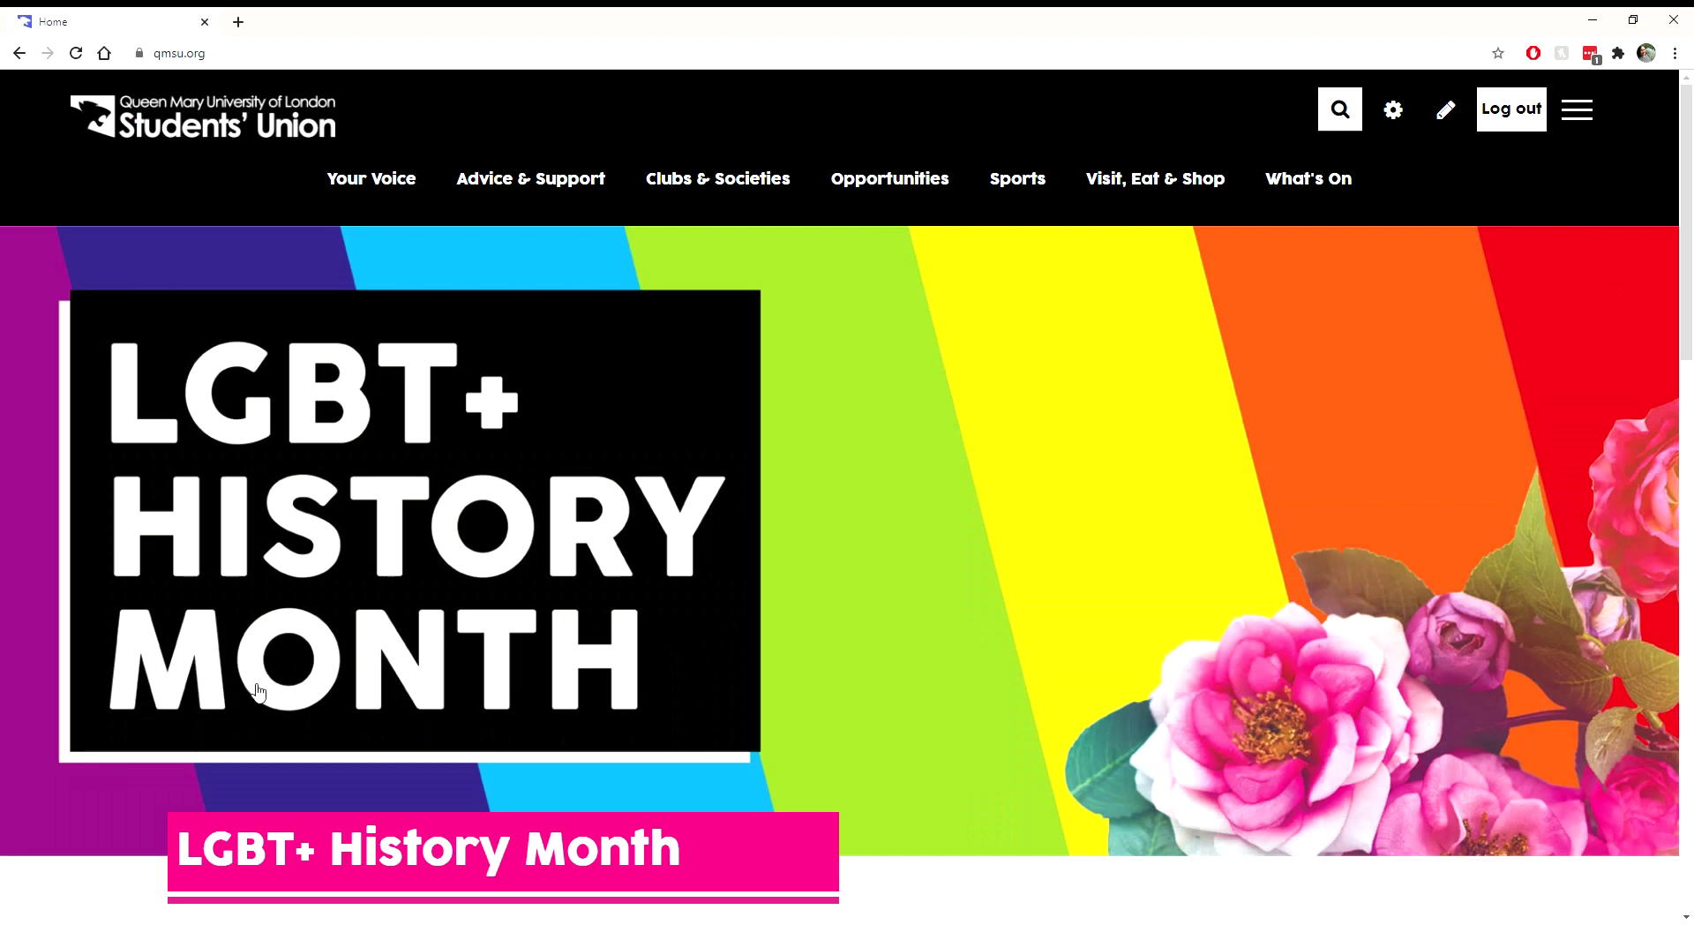
Step: Search the club and society directory for 'board' and open the Board Games Society page
{"action": "mouse_move", "coordinate": [711, 186]}
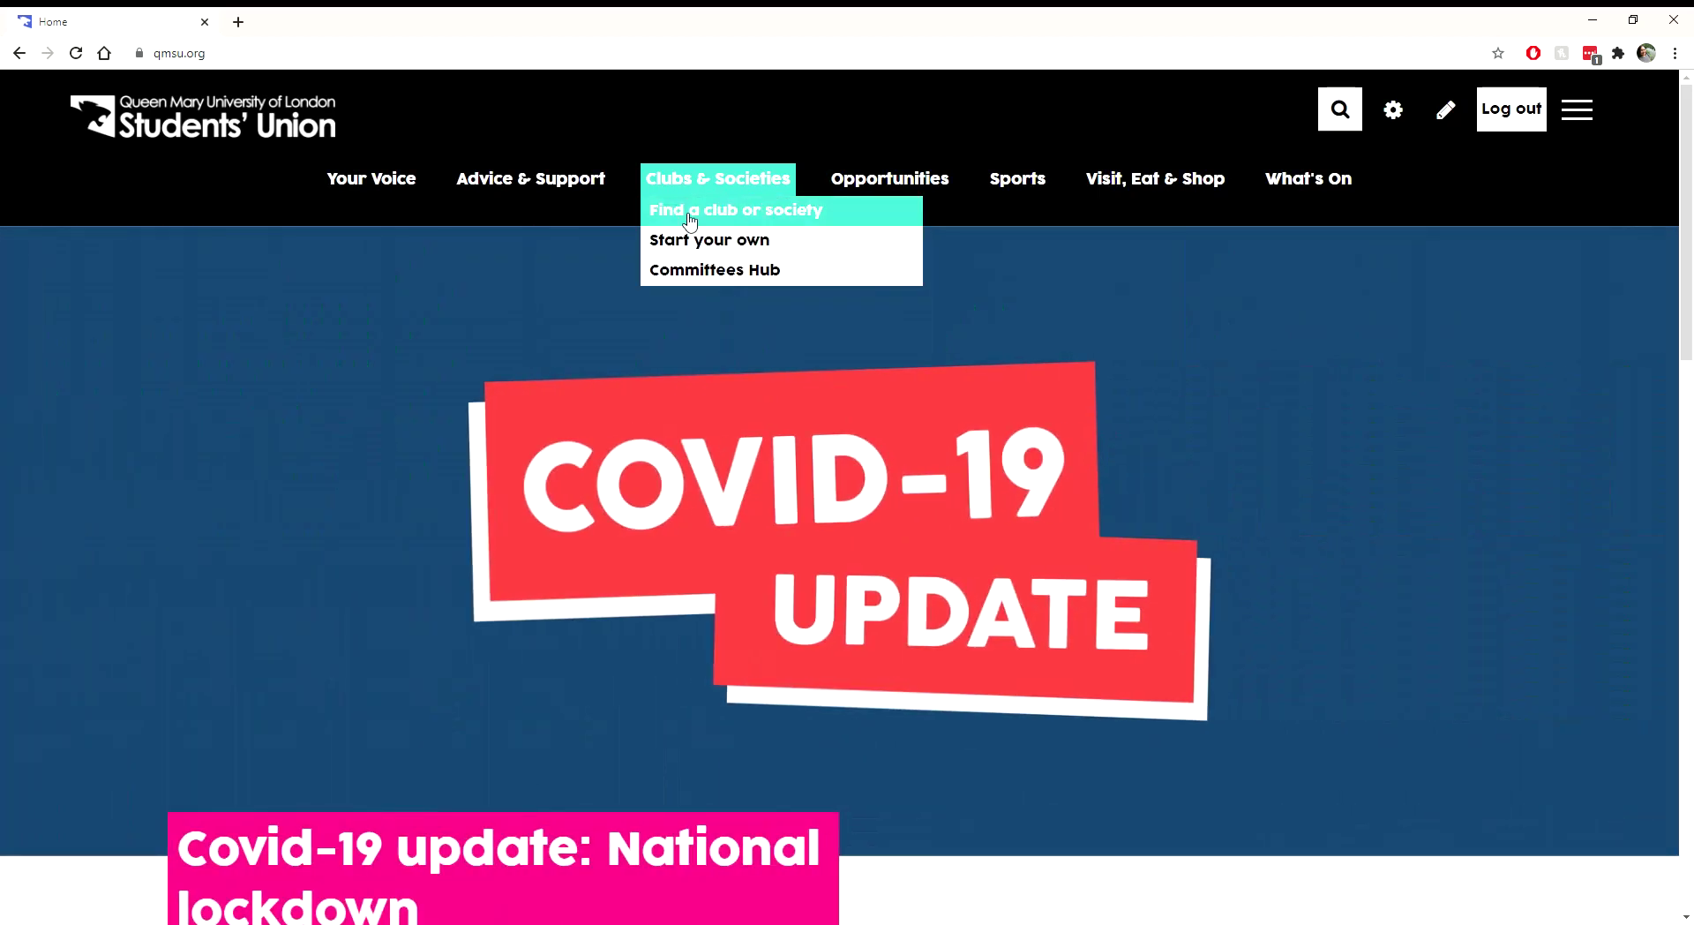
{"action": "left_click", "coordinate": [690, 220]}
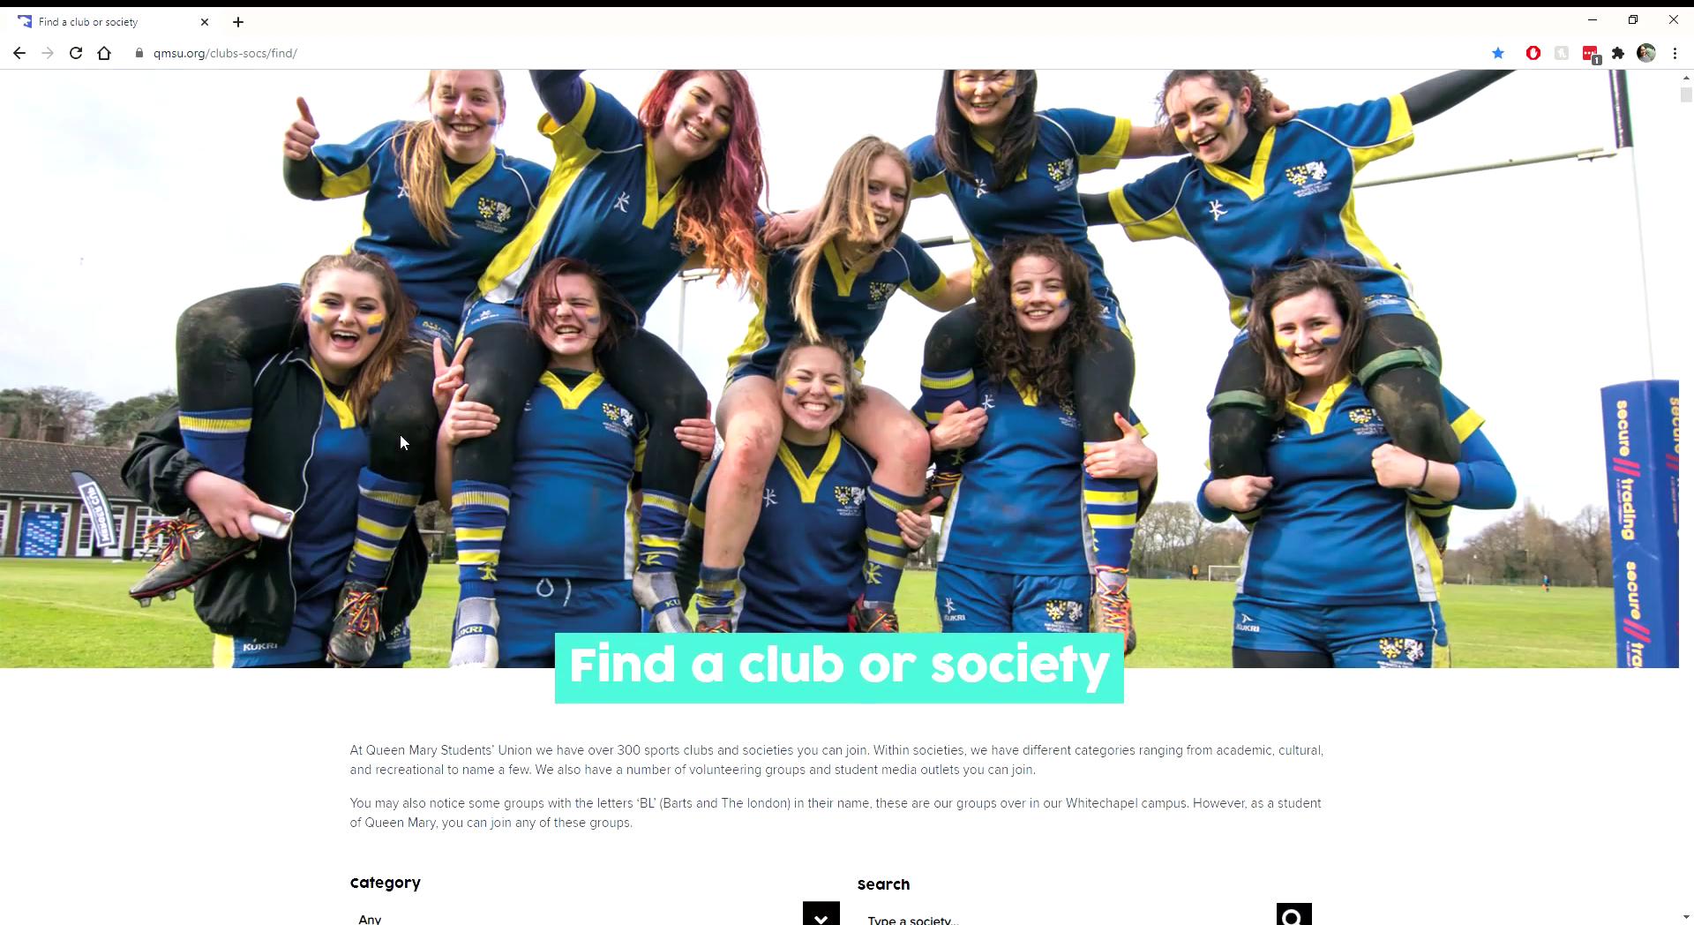
{"action": "scroll", "coordinate": [400, 441], "scroll_direction": "down", "scroll_amount": 4}
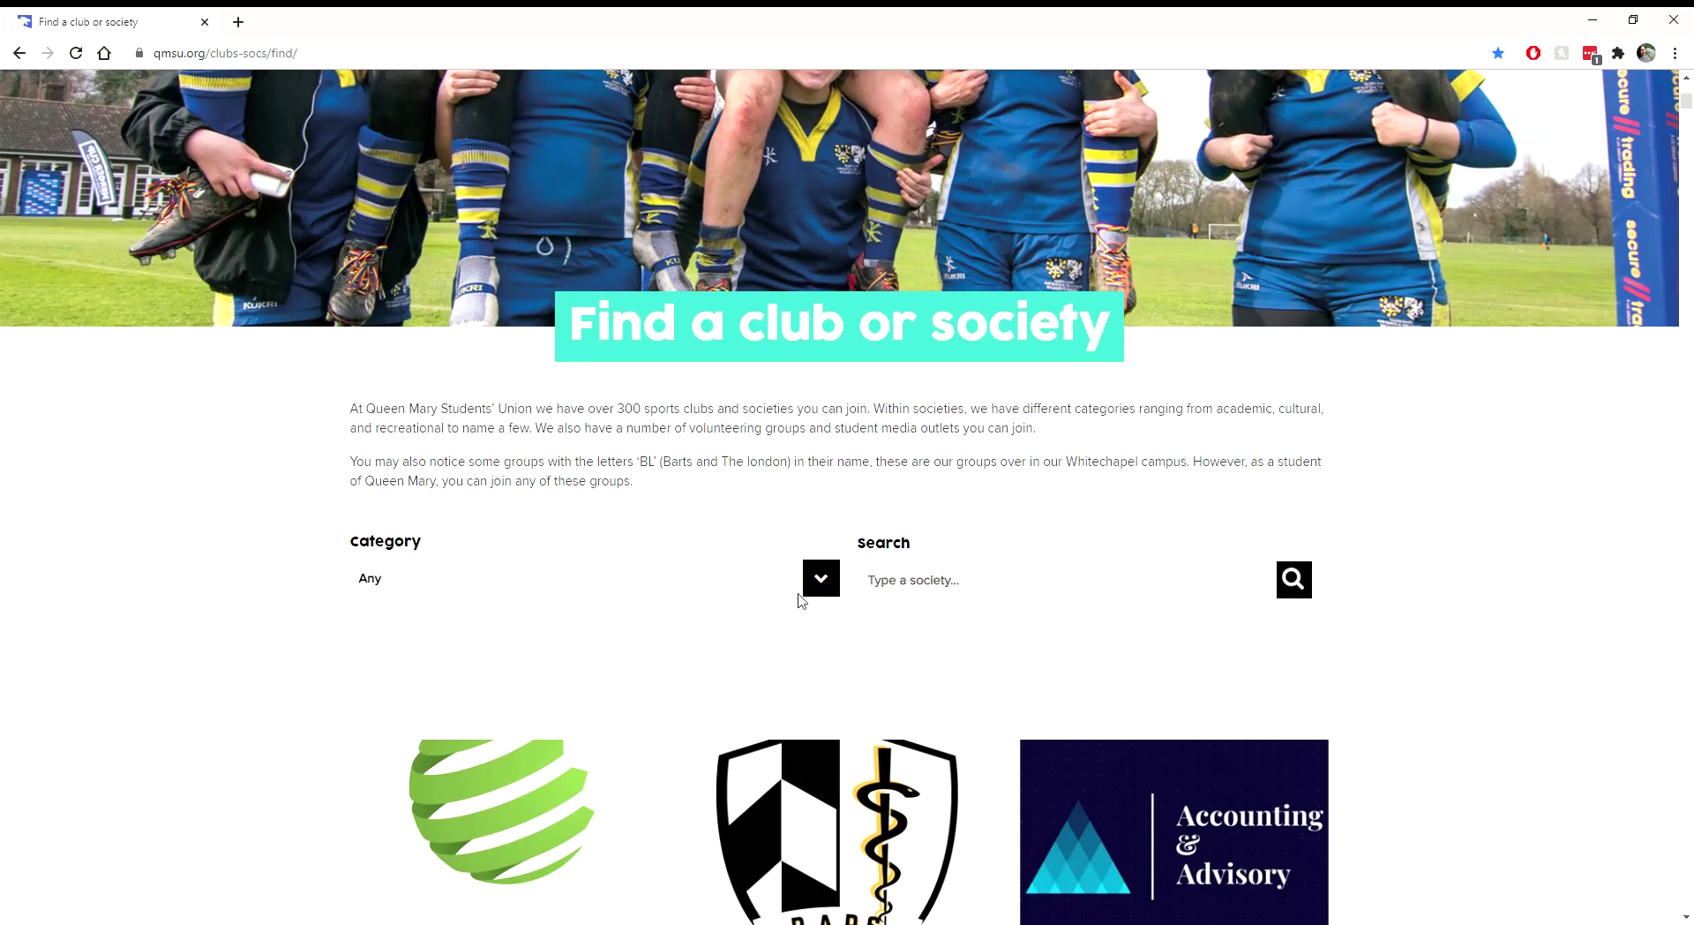
{"action": "type", "text": "board"}
{"action": "scroll", "coordinate": [759, 512], "scroll_direction": "down", "scroll_amount": 4}
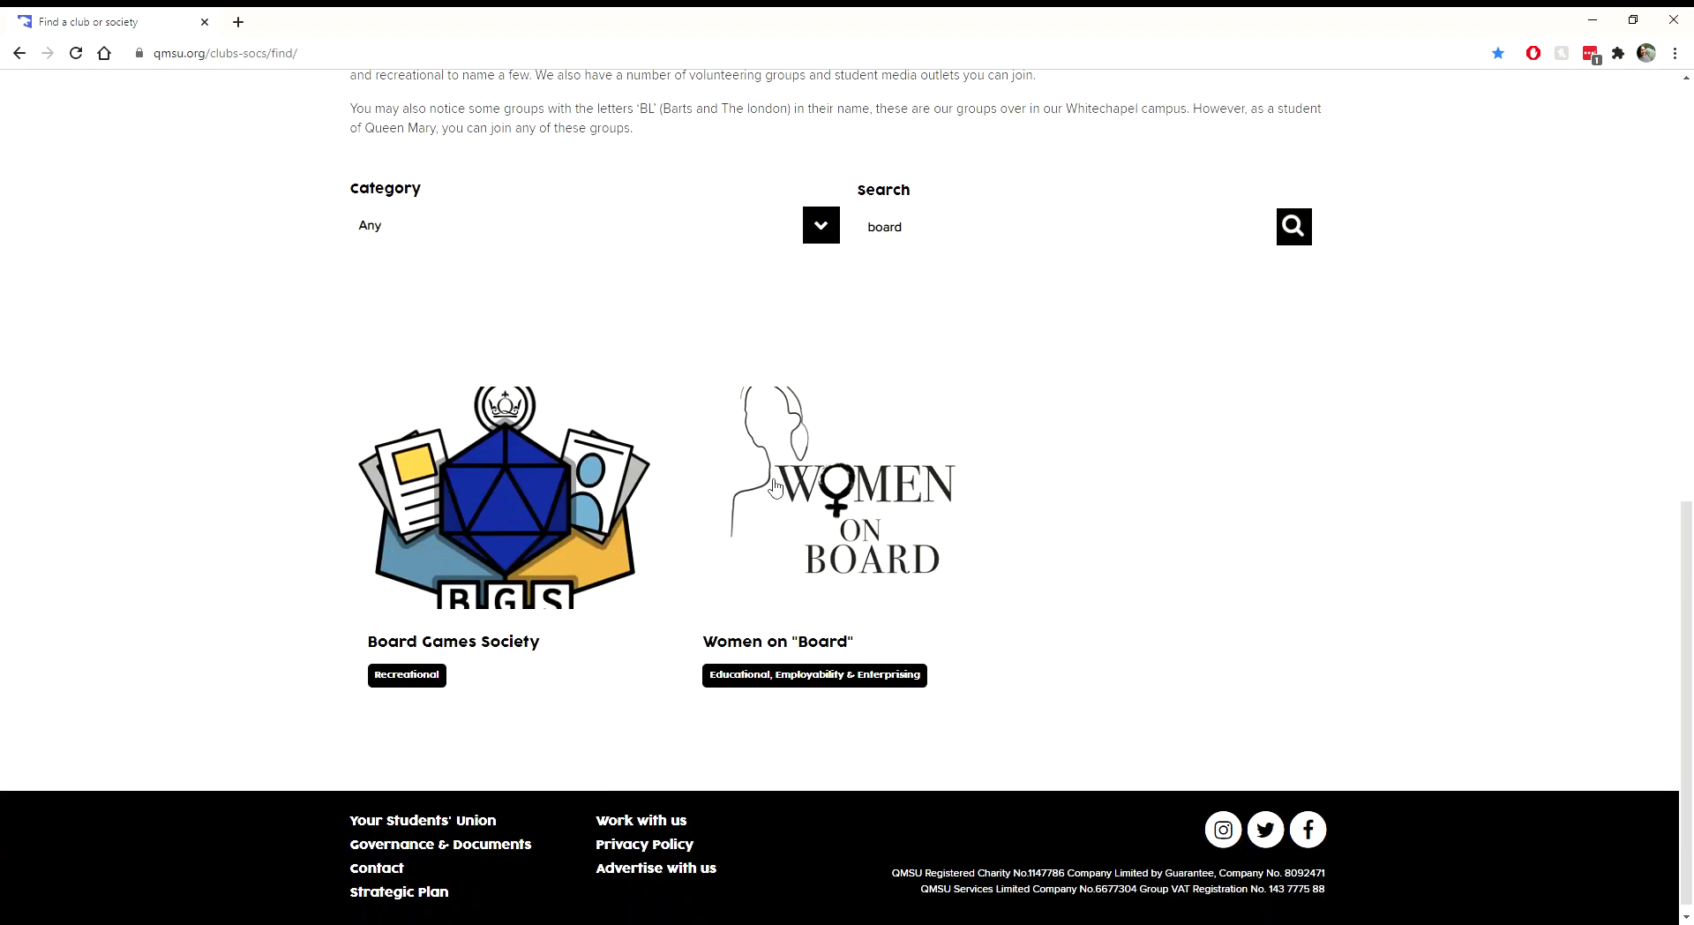
{"action": "left_click", "coordinate": [572, 549]}
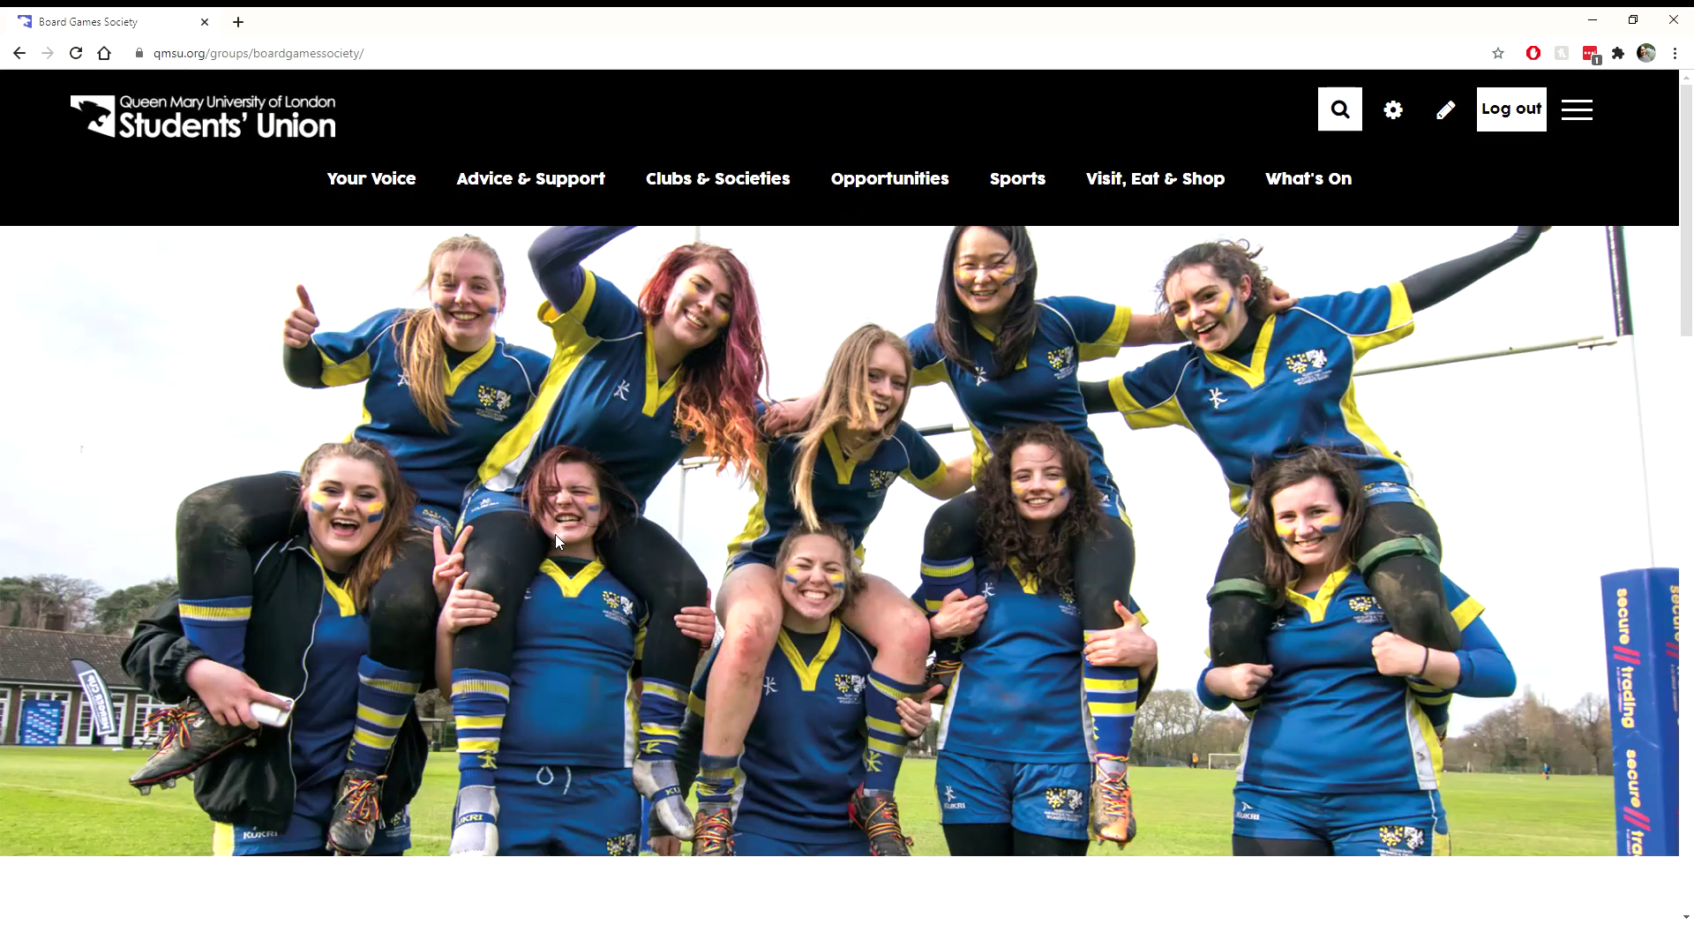
Step: Expand the Board Games Society's Elections section and open the 2021-2022 committee election's Post List
{"action": "scroll", "coordinate": [565, 544], "scroll_direction": "down", "scroll_amount": 8}
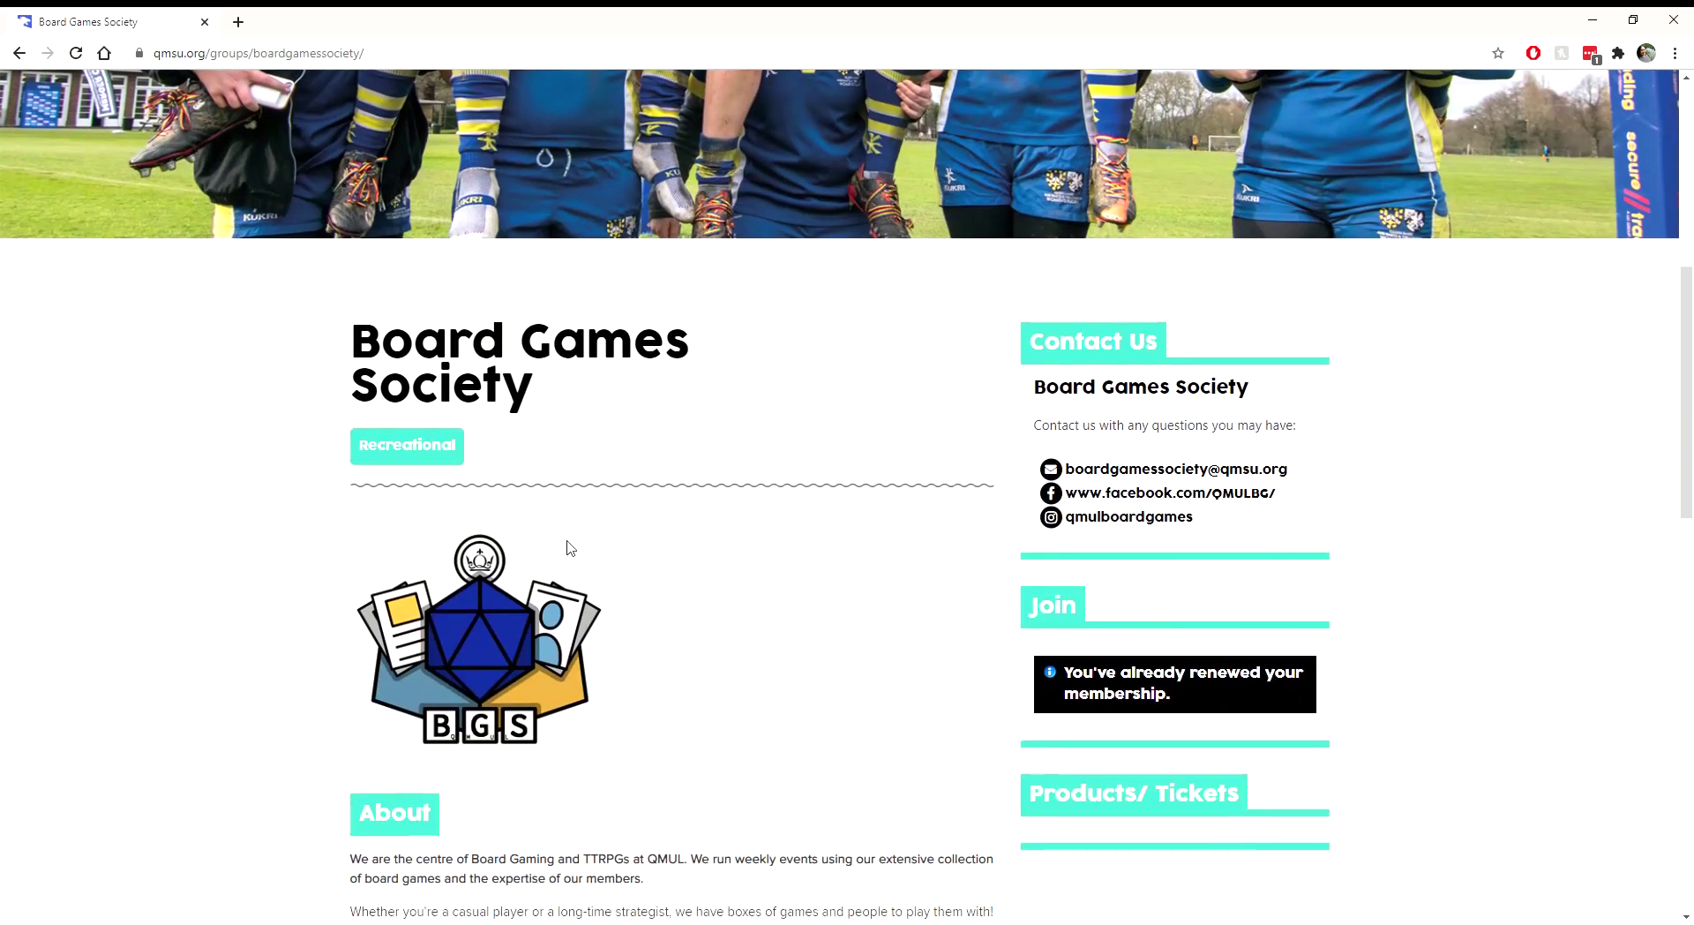
{"action": "scroll", "coordinate": [567, 547], "scroll_direction": "down", "scroll_amount": 15}
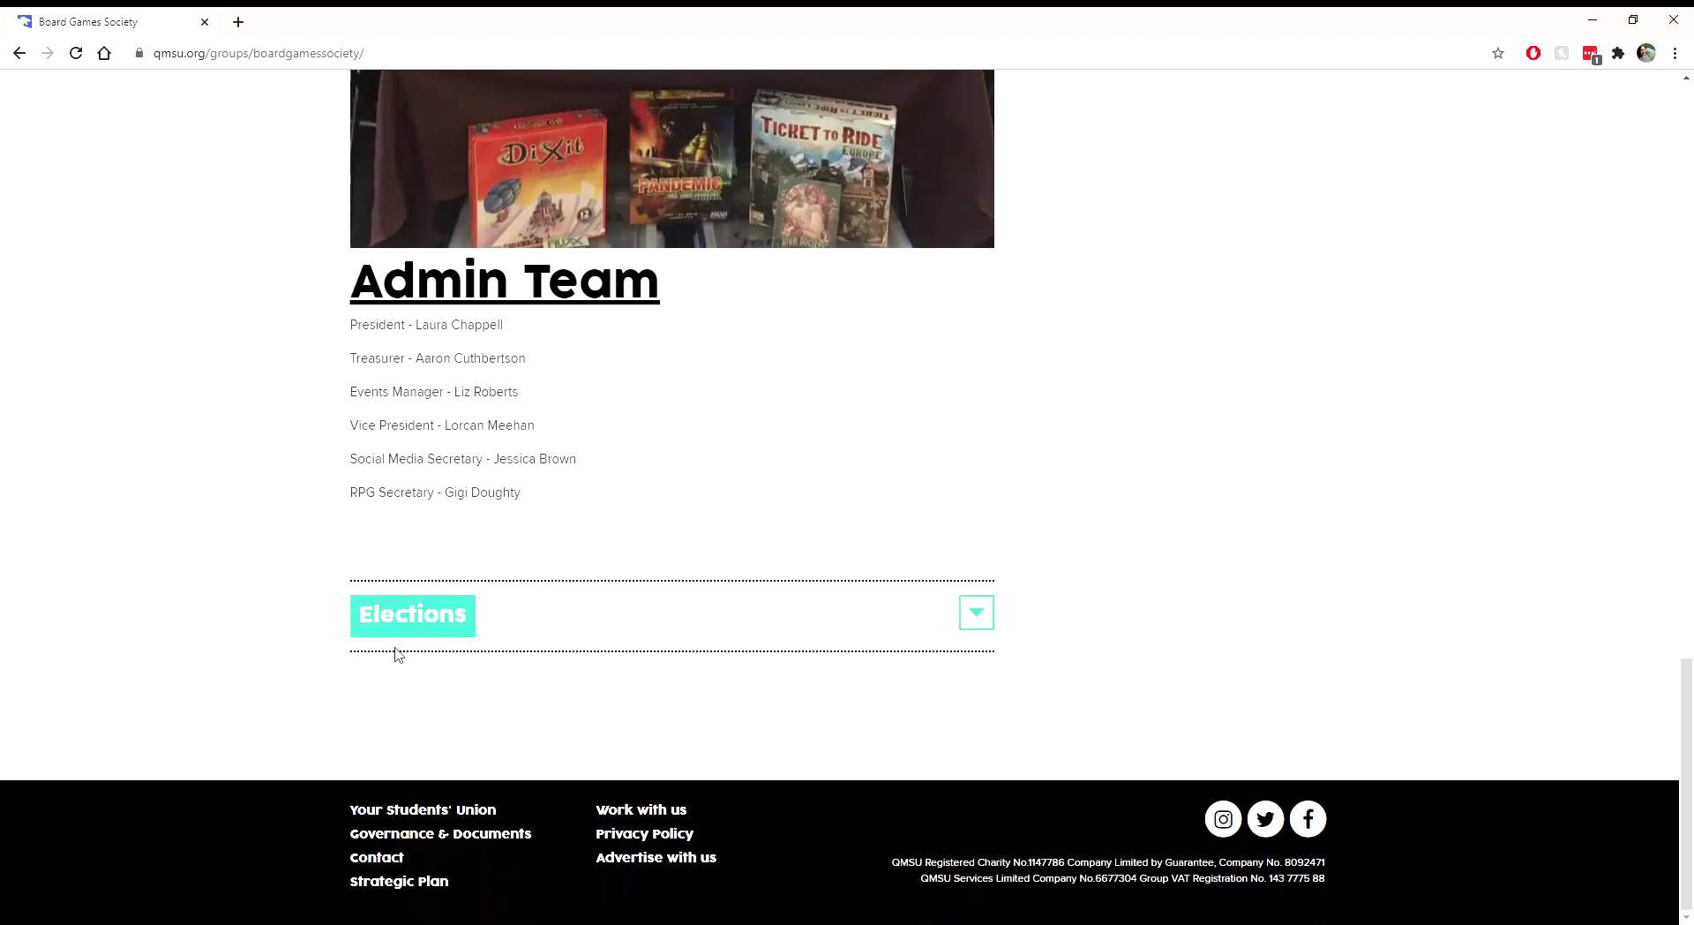
{"action": "left_click", "coordinate": [974, 623]}
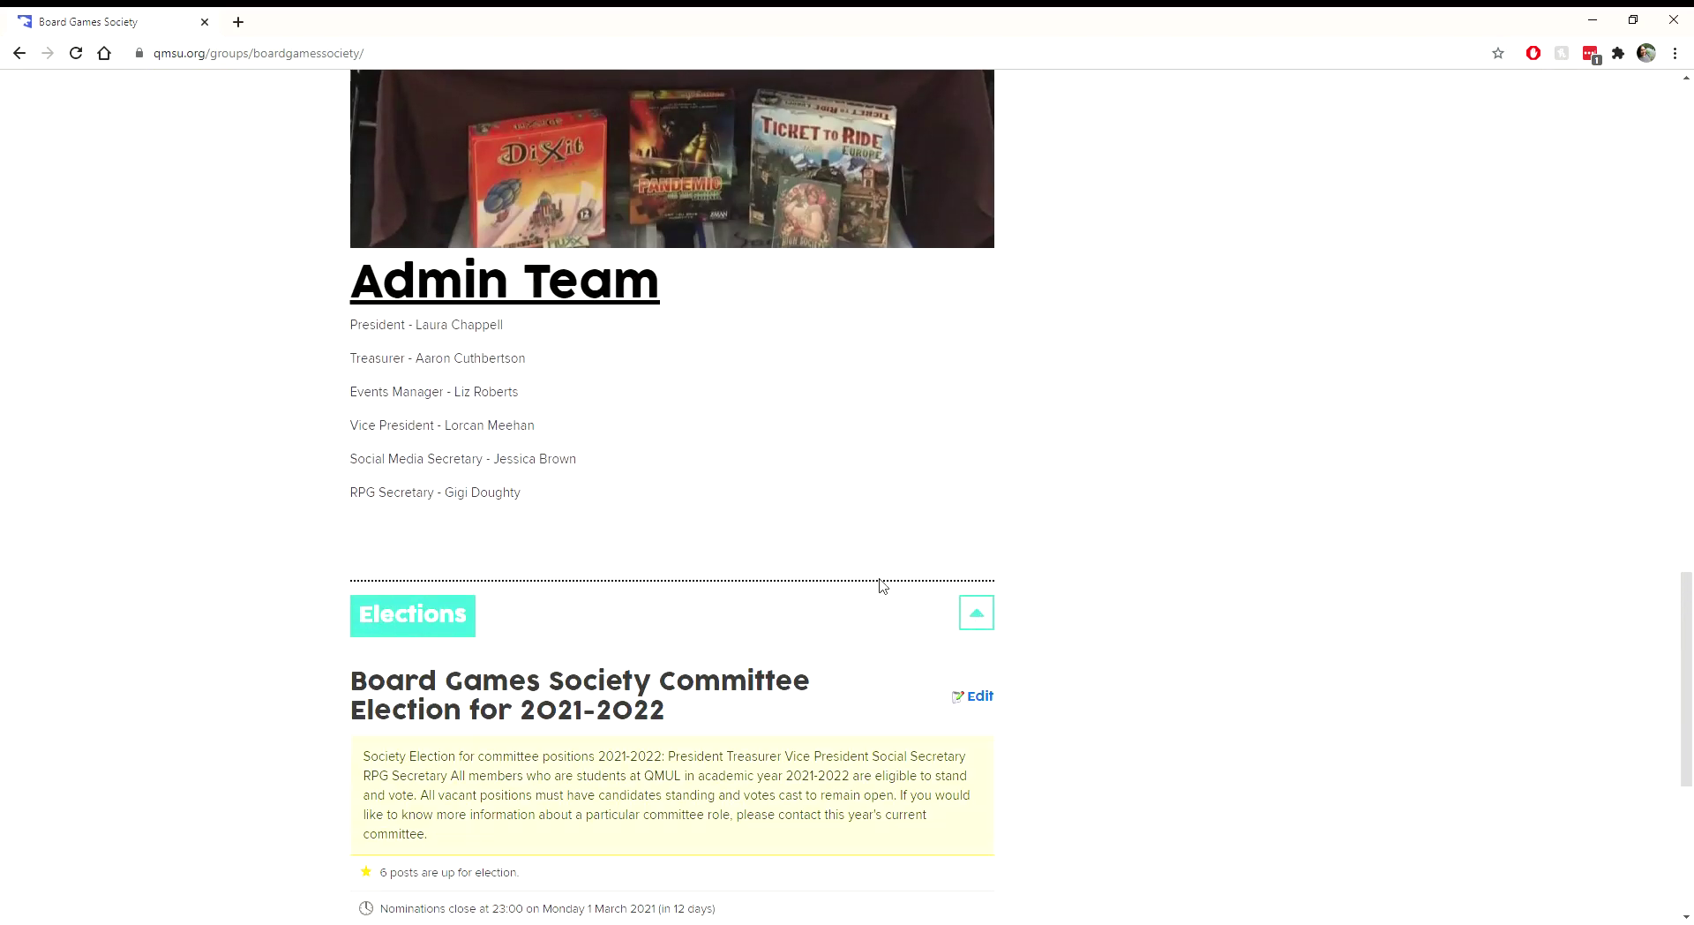
{"action": "scroll", "coordinate": [881, 585], "scroll_direction": "down", "scroll_amount": 4}
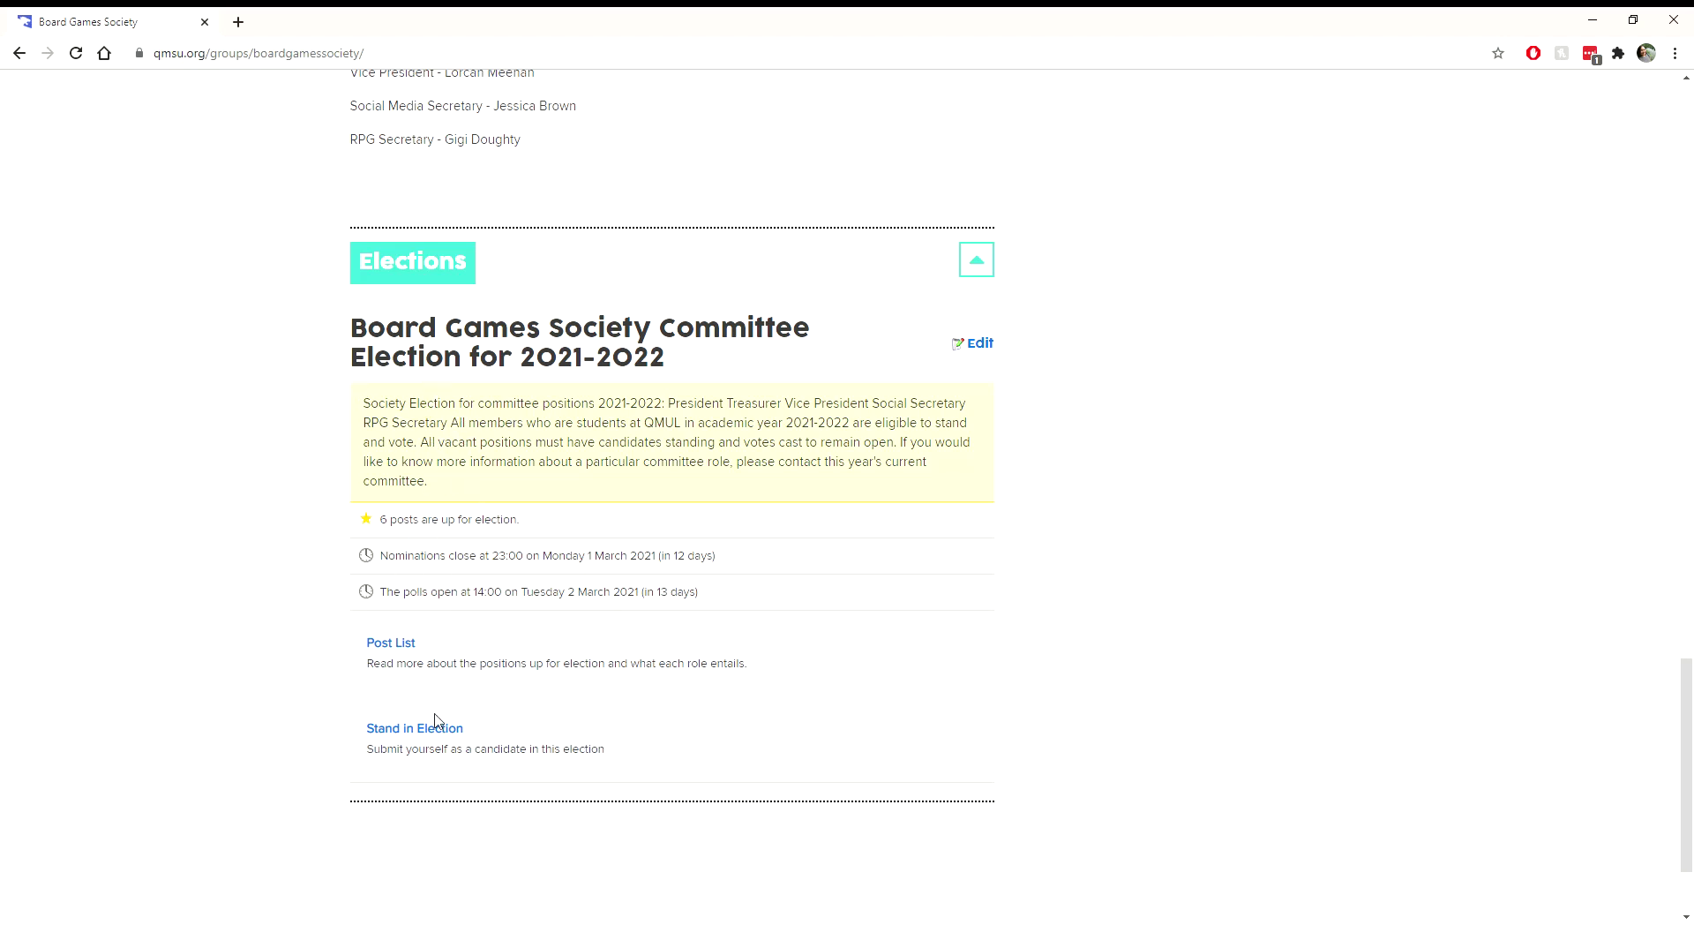
{"action": "left_click", "coordinate": [386, 645]}
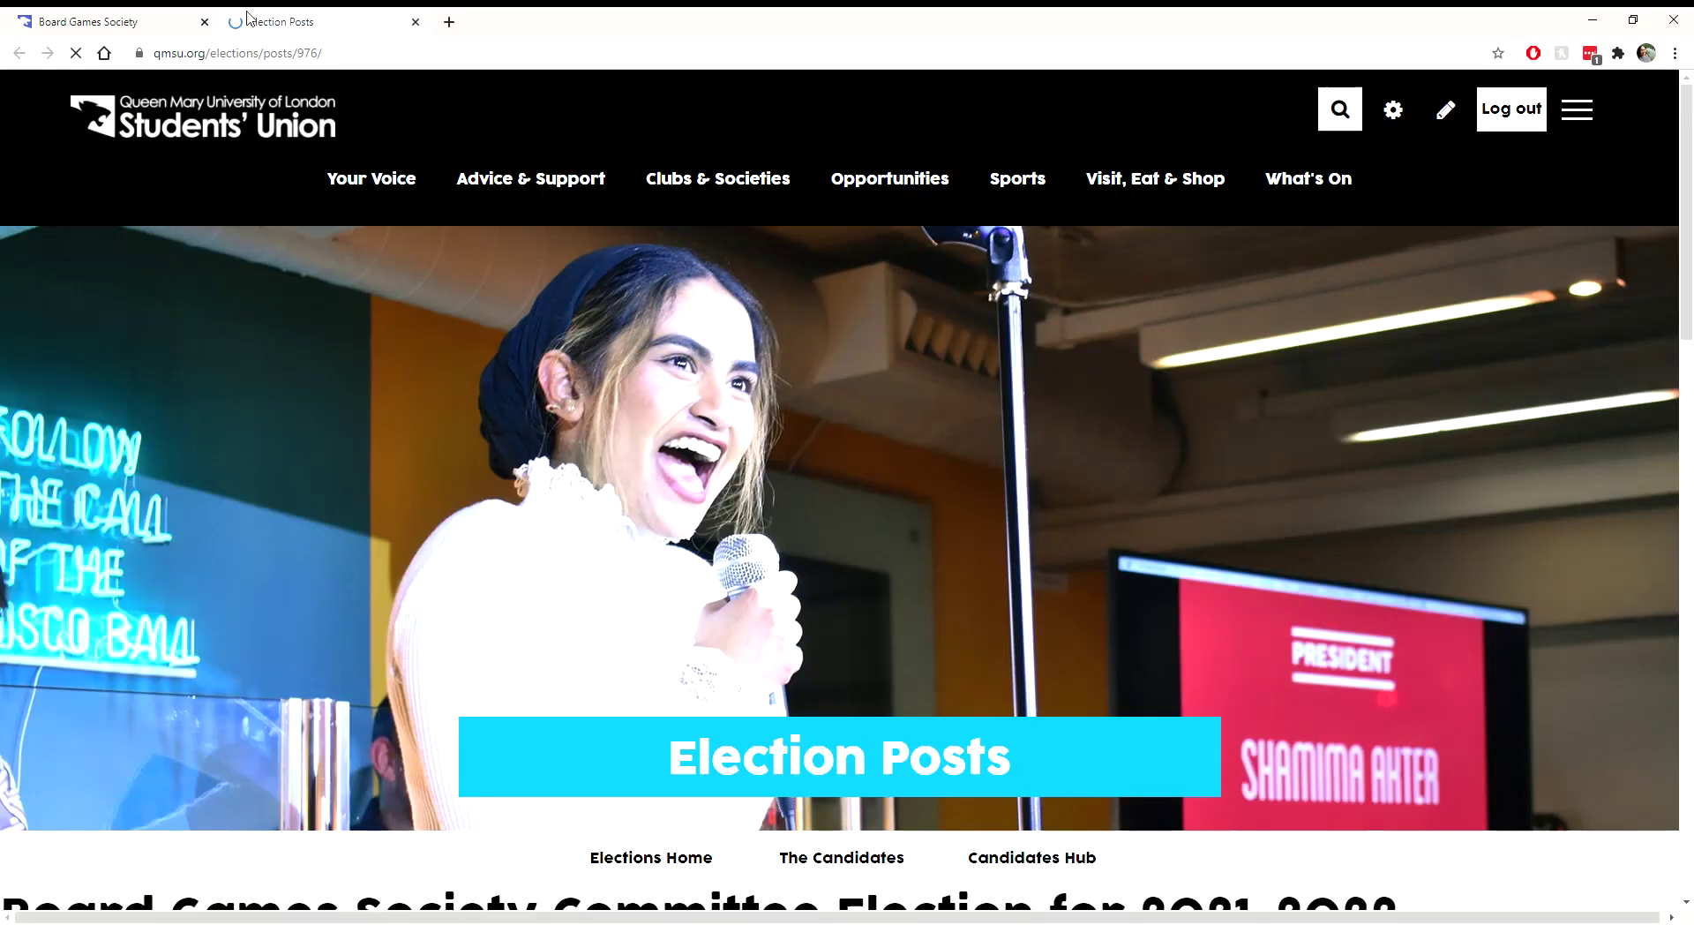
Step: Read through the Election Posts descriptions, then go back to the Board Games Society tab
{"action": "scroll", "coordinate": [344, 530], "scroll_direction": "down", "scroll_amount": 5}
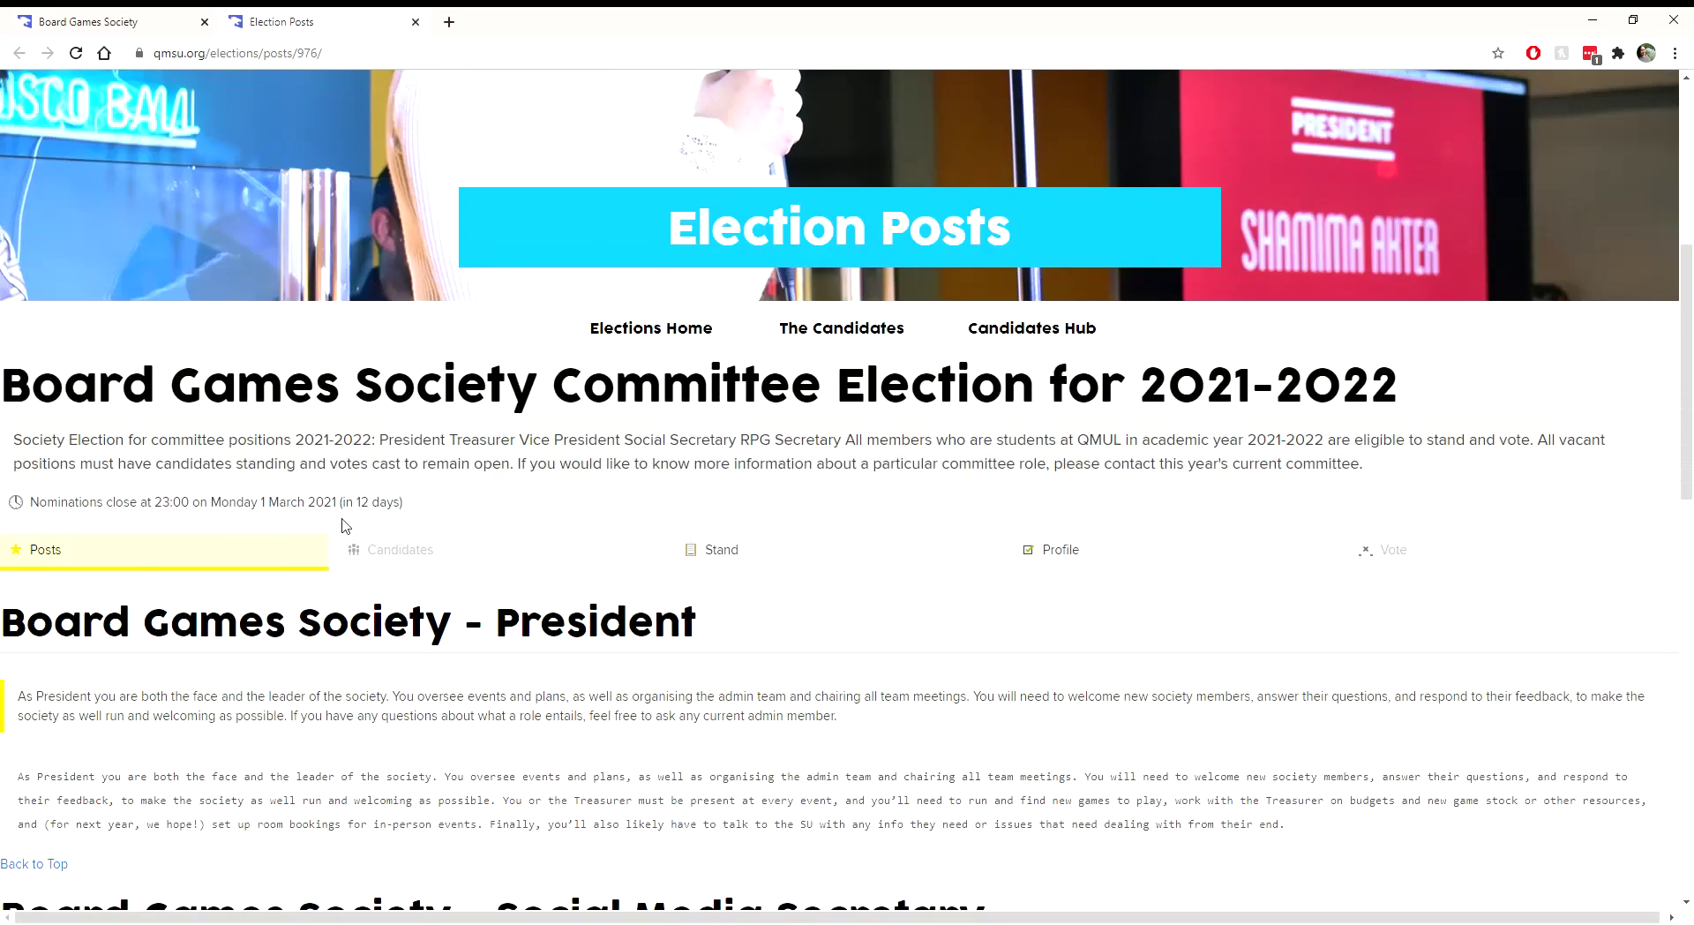
{"action": "scroll", "coordinate": [344, 526], "scroll_direction": "down", "scroll_amount": 3}
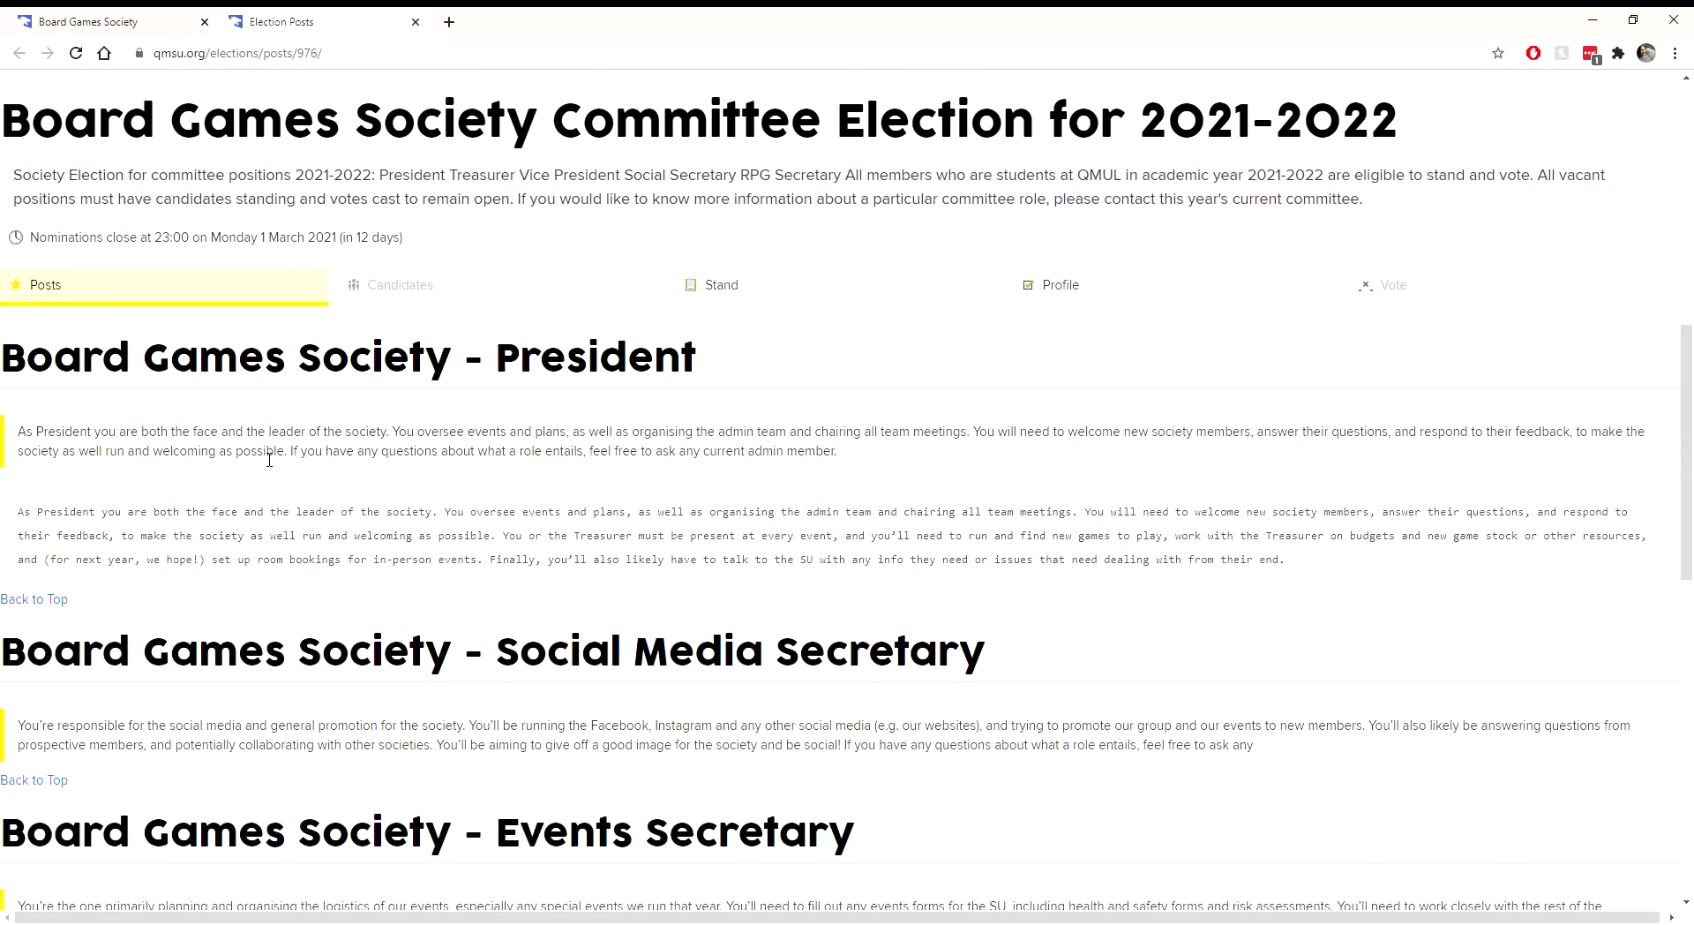
{"action": "scroll", "coordinate": [529, 406], "scroll_direction": "down", "scroll_amount": 2}
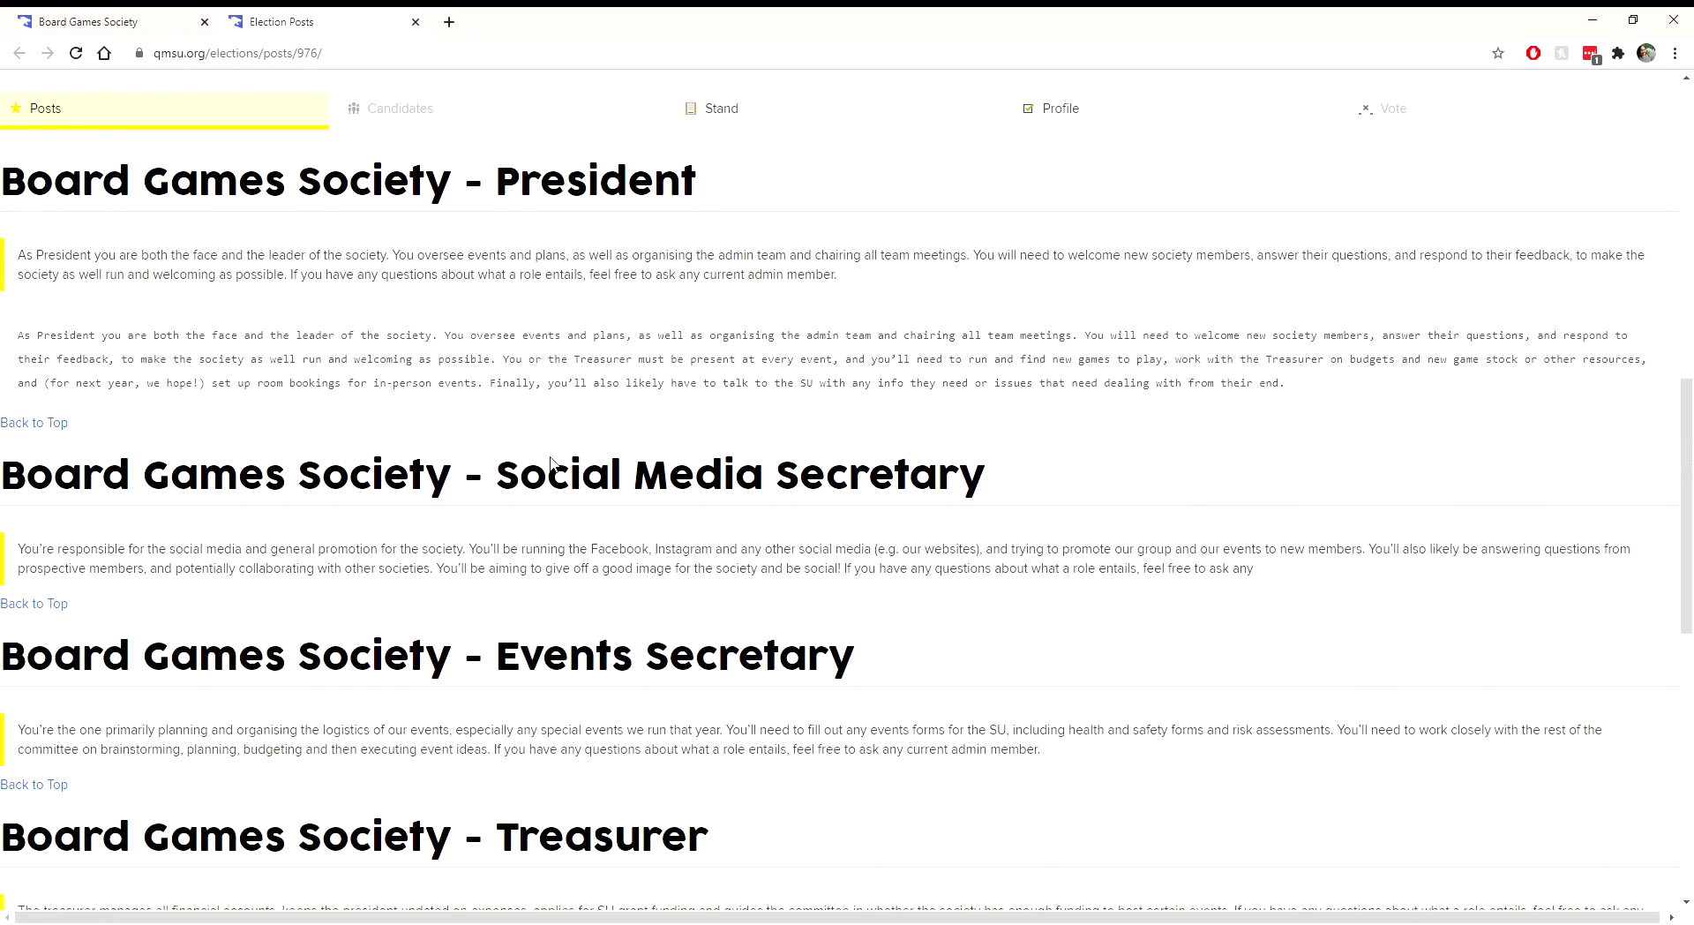
{"action": "scroll", "coordinate": [551, 461], "scroll_direction": "down", "scroll_amount": 2}
{"action": "scroll", "coordinate": [552, 464], "scroll_direction": "down", "scroll_amount": 2}
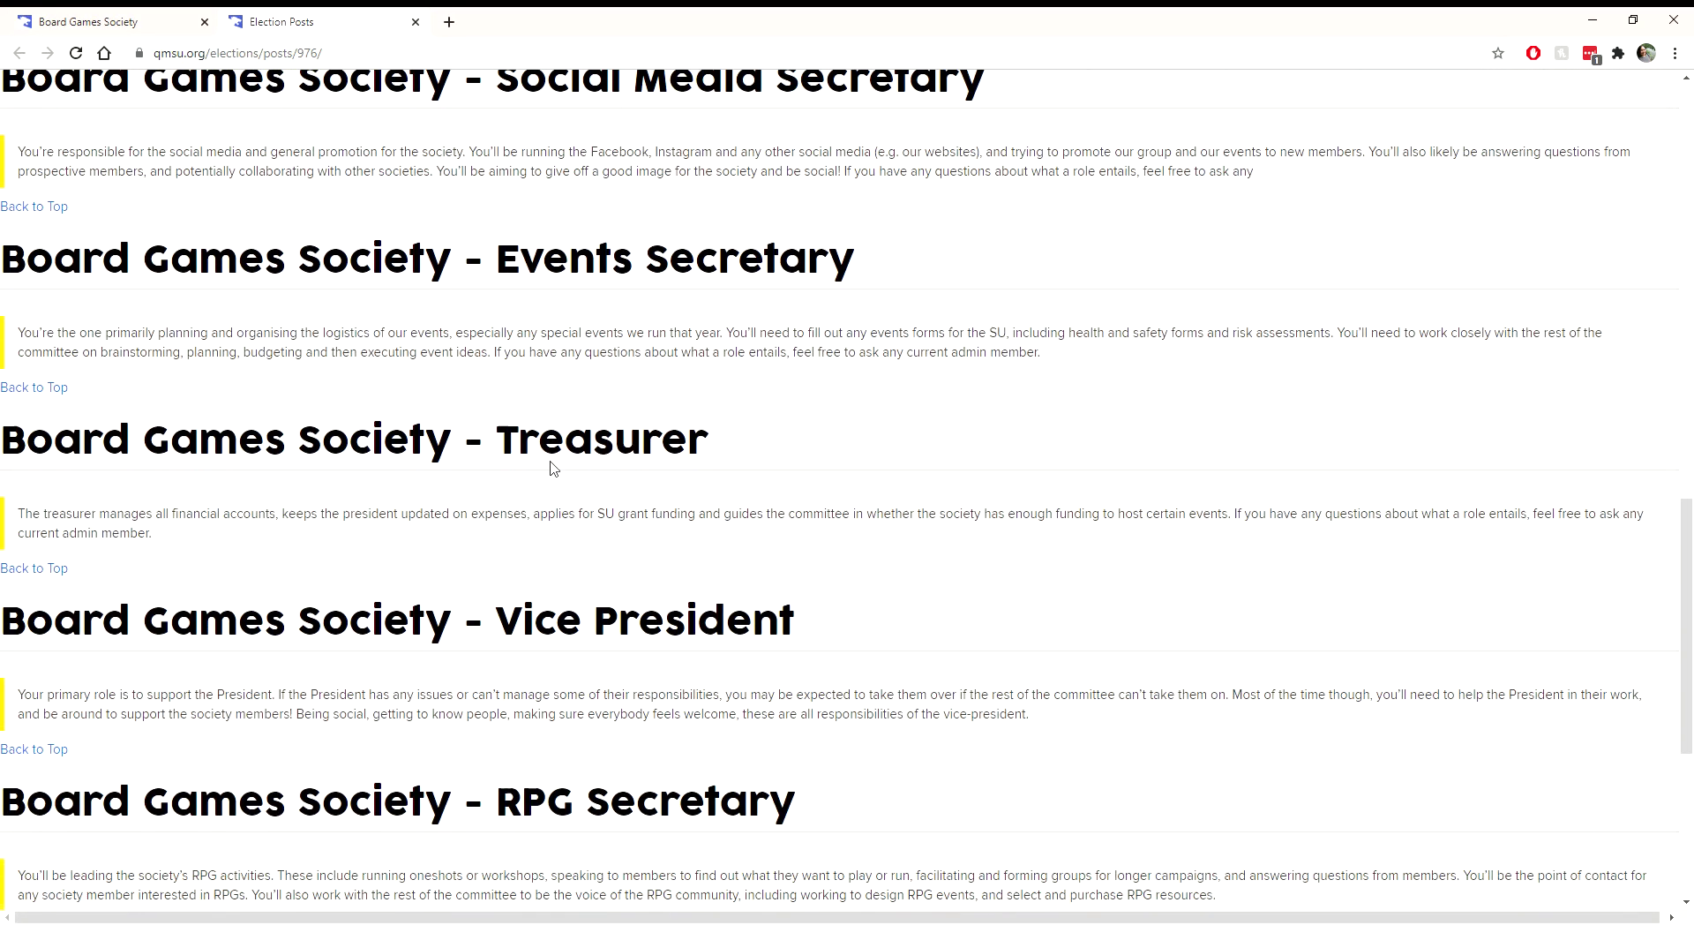
{"action": "scroll", "coordinate": [551, 468], "scroll_direction": "down", "scroll_amount": 3}
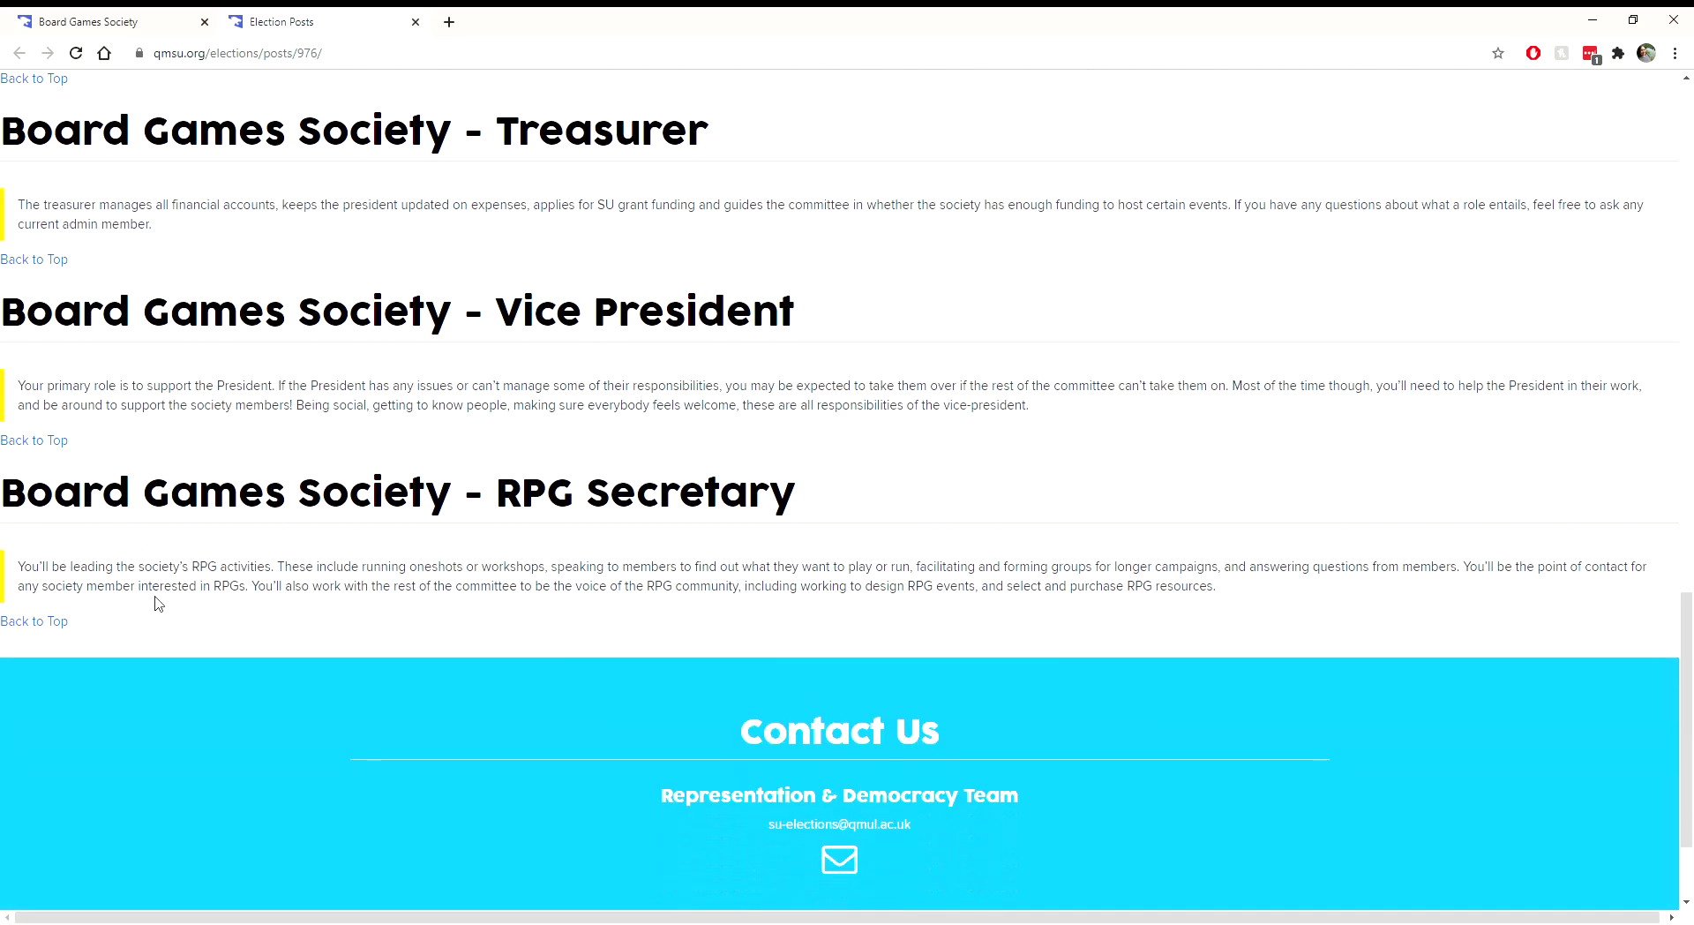
{"action": "left_click_drag", "start_coordinate": [159, 577], "coordinate": [246, 596]}
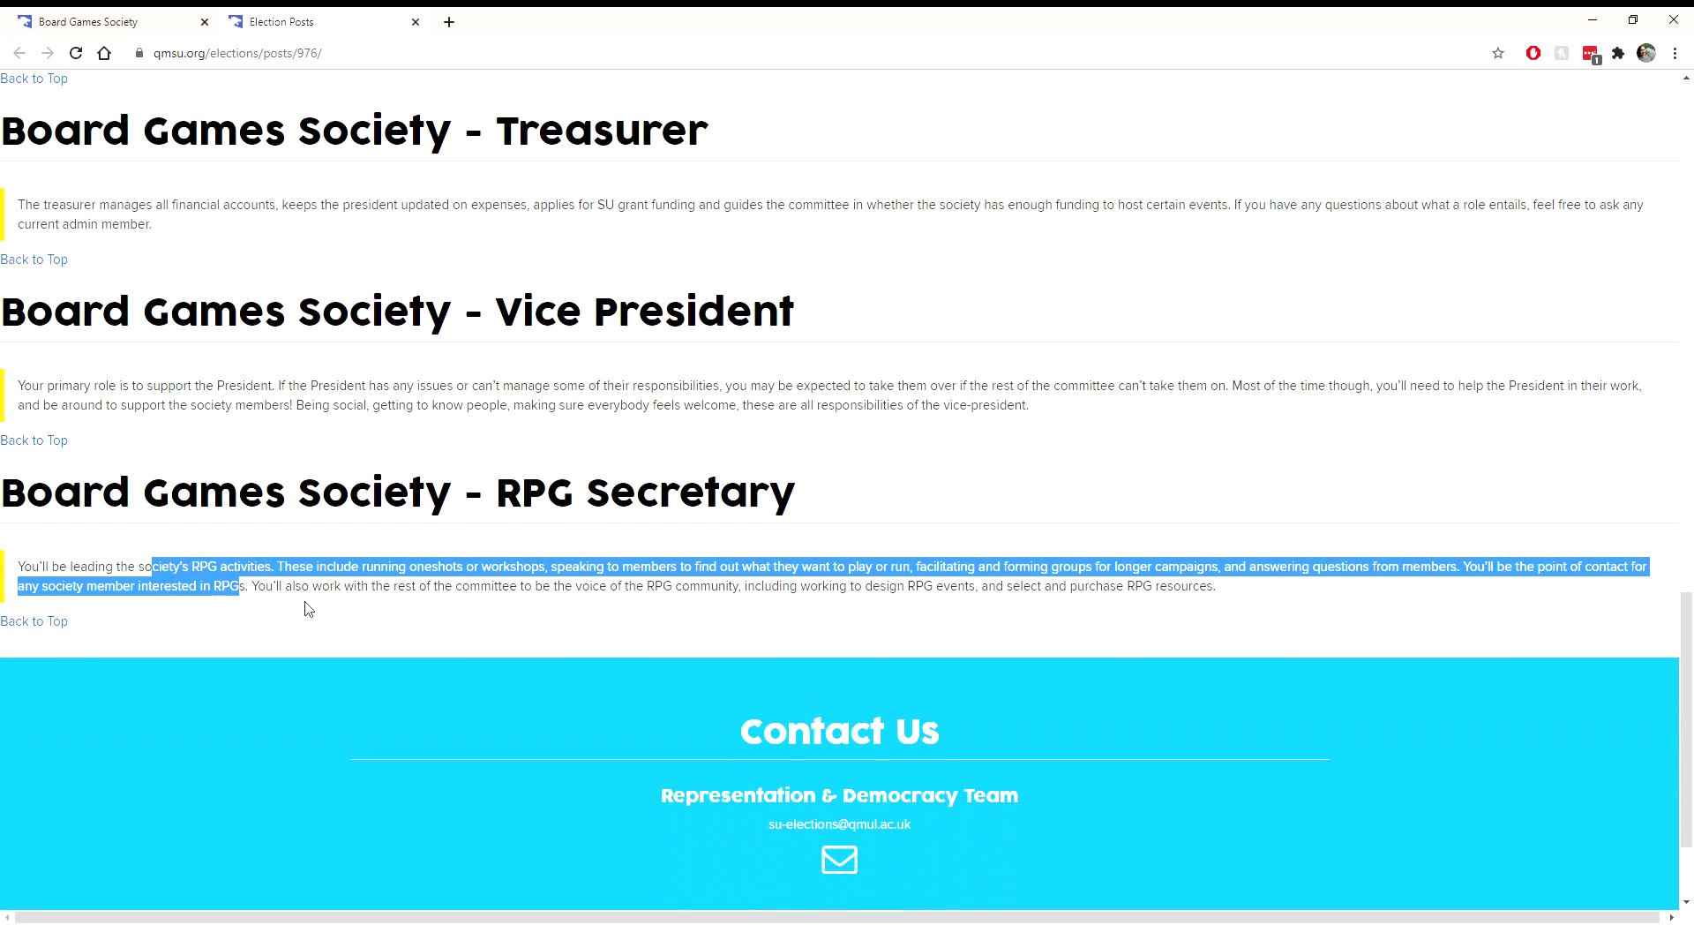
{"action": "left_click", "coordinate": [305, 603]}
{"action": "scroll", "coordinate": [300, 597], "scroll_direction": "up", "scroll_amount": 2}
{"action": "scroll", "coordinate": [300, 597], "scroll_direction": "up", "scroll_amount": 5}
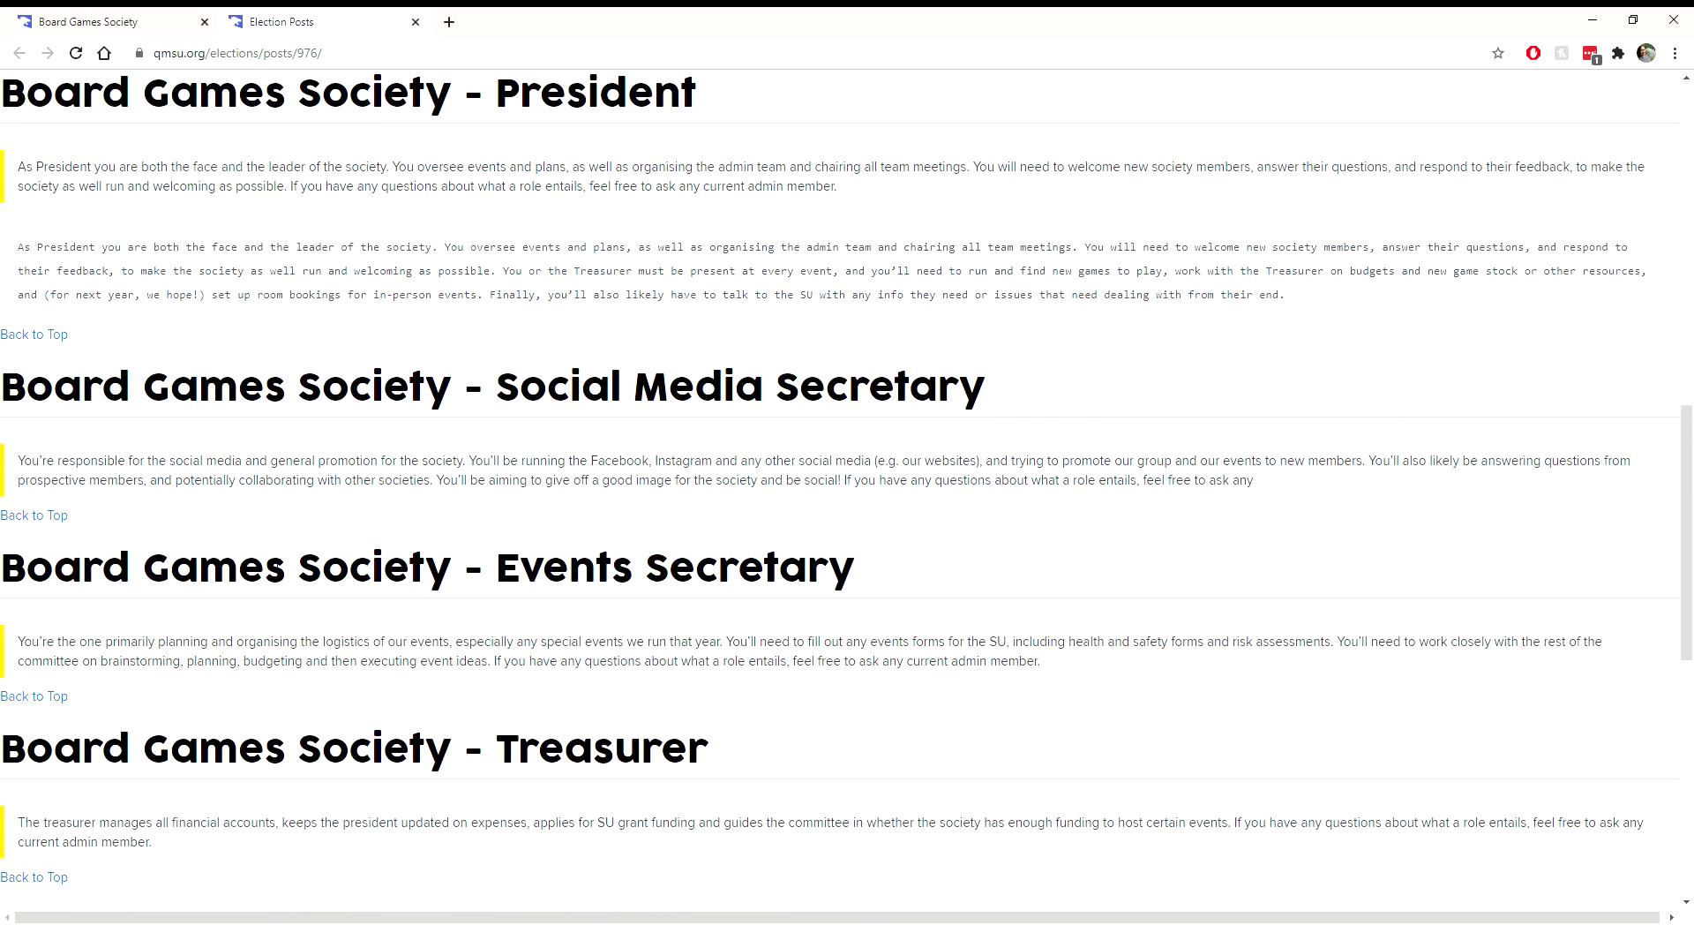
{"action": "left_click", "coordinate": [77, 25]}
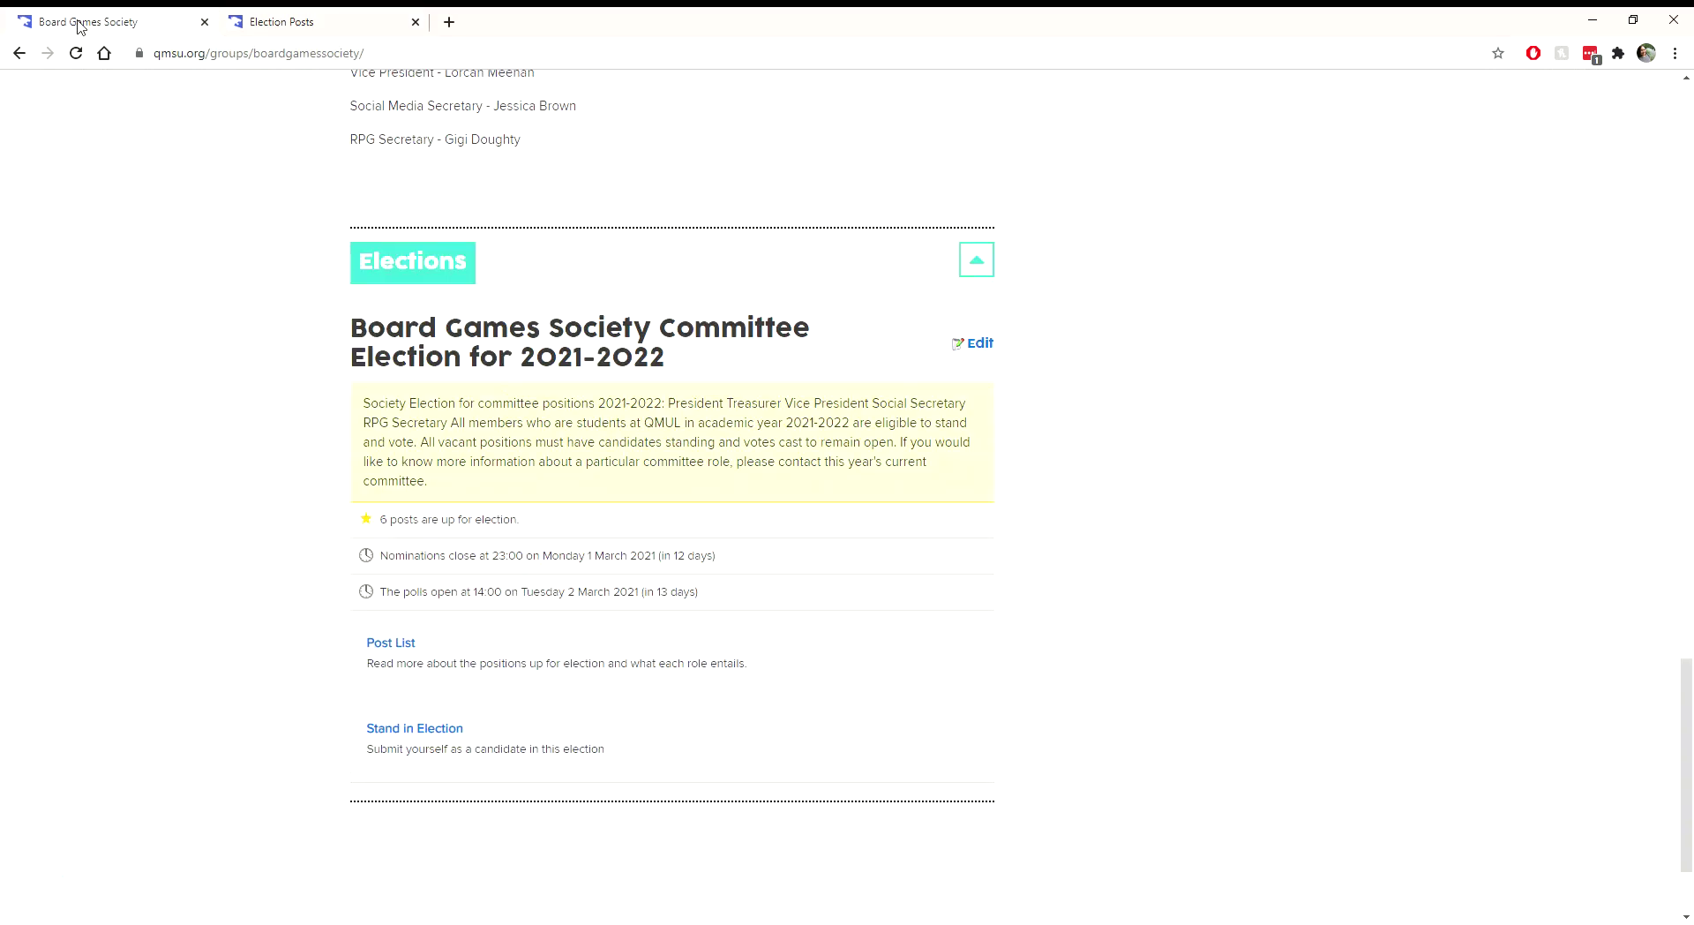
{"action": "scroll", "coordinate": [300, 406], "scroll_direction": "up", "scroll_amount": 15}
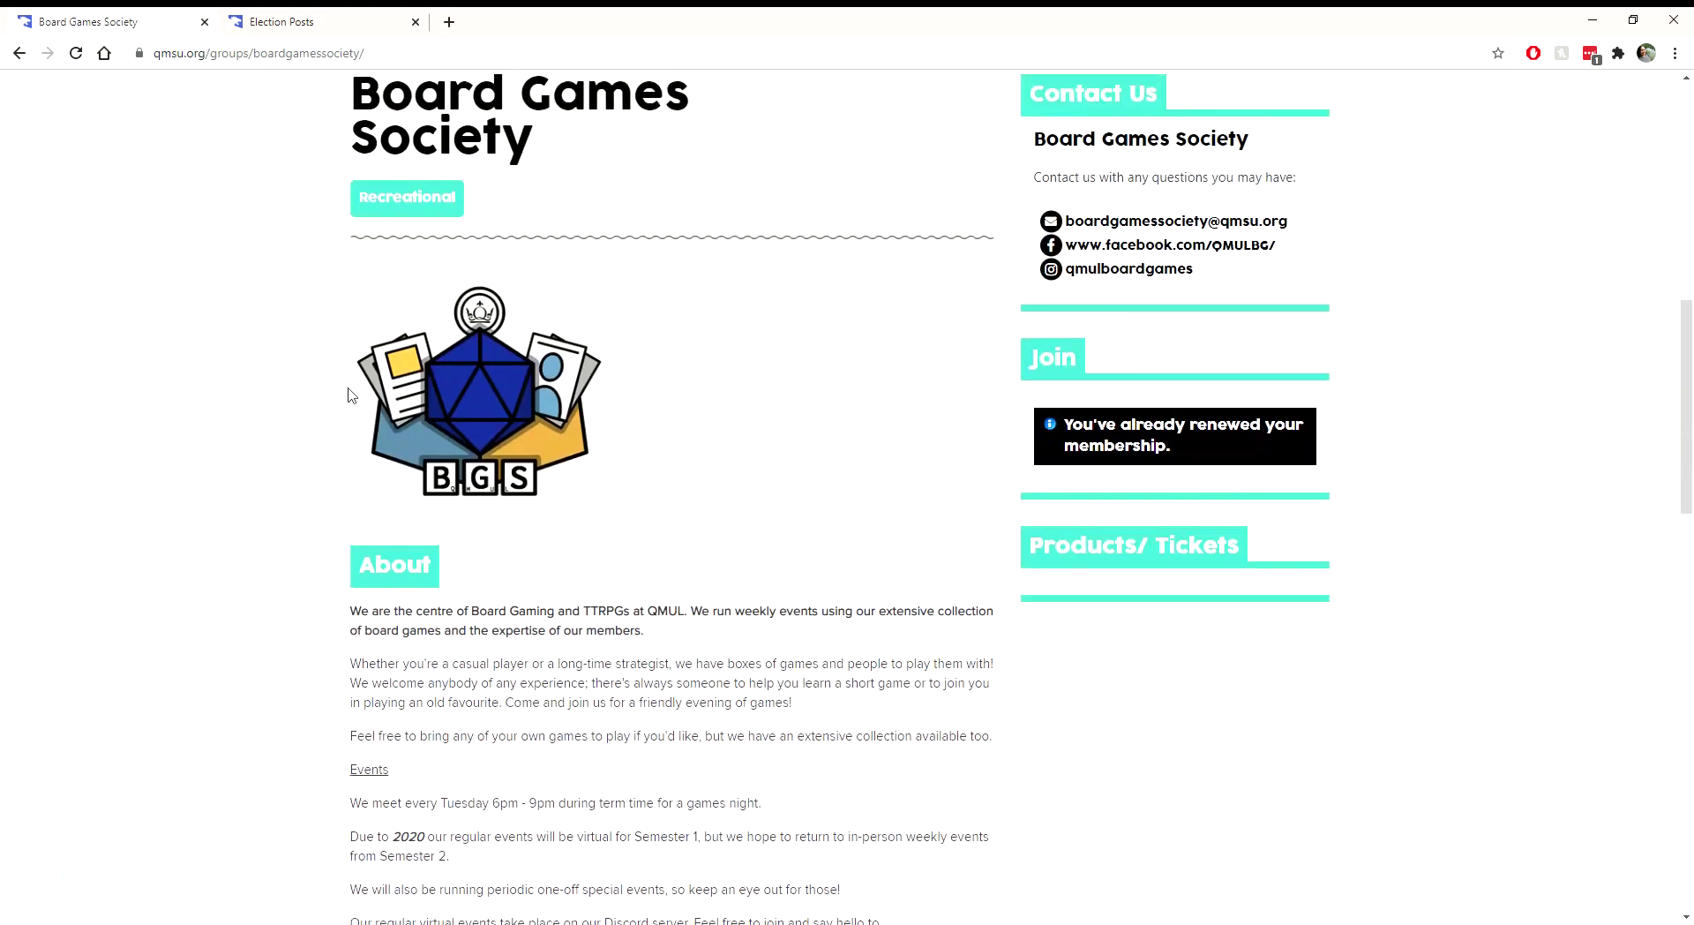
{"action": "scroll", "coordinate": [347, 394], "scroll_direction": "up", "scroll_amount": 5}
{"action": "scroll", "coordinate": [348, 389], "scroll_direction": "down", "scroll_amount": 7}
{"action": "scroll", "coordinate": [253, 434], "scroll_direction": "down", "scroll_amount": 14}
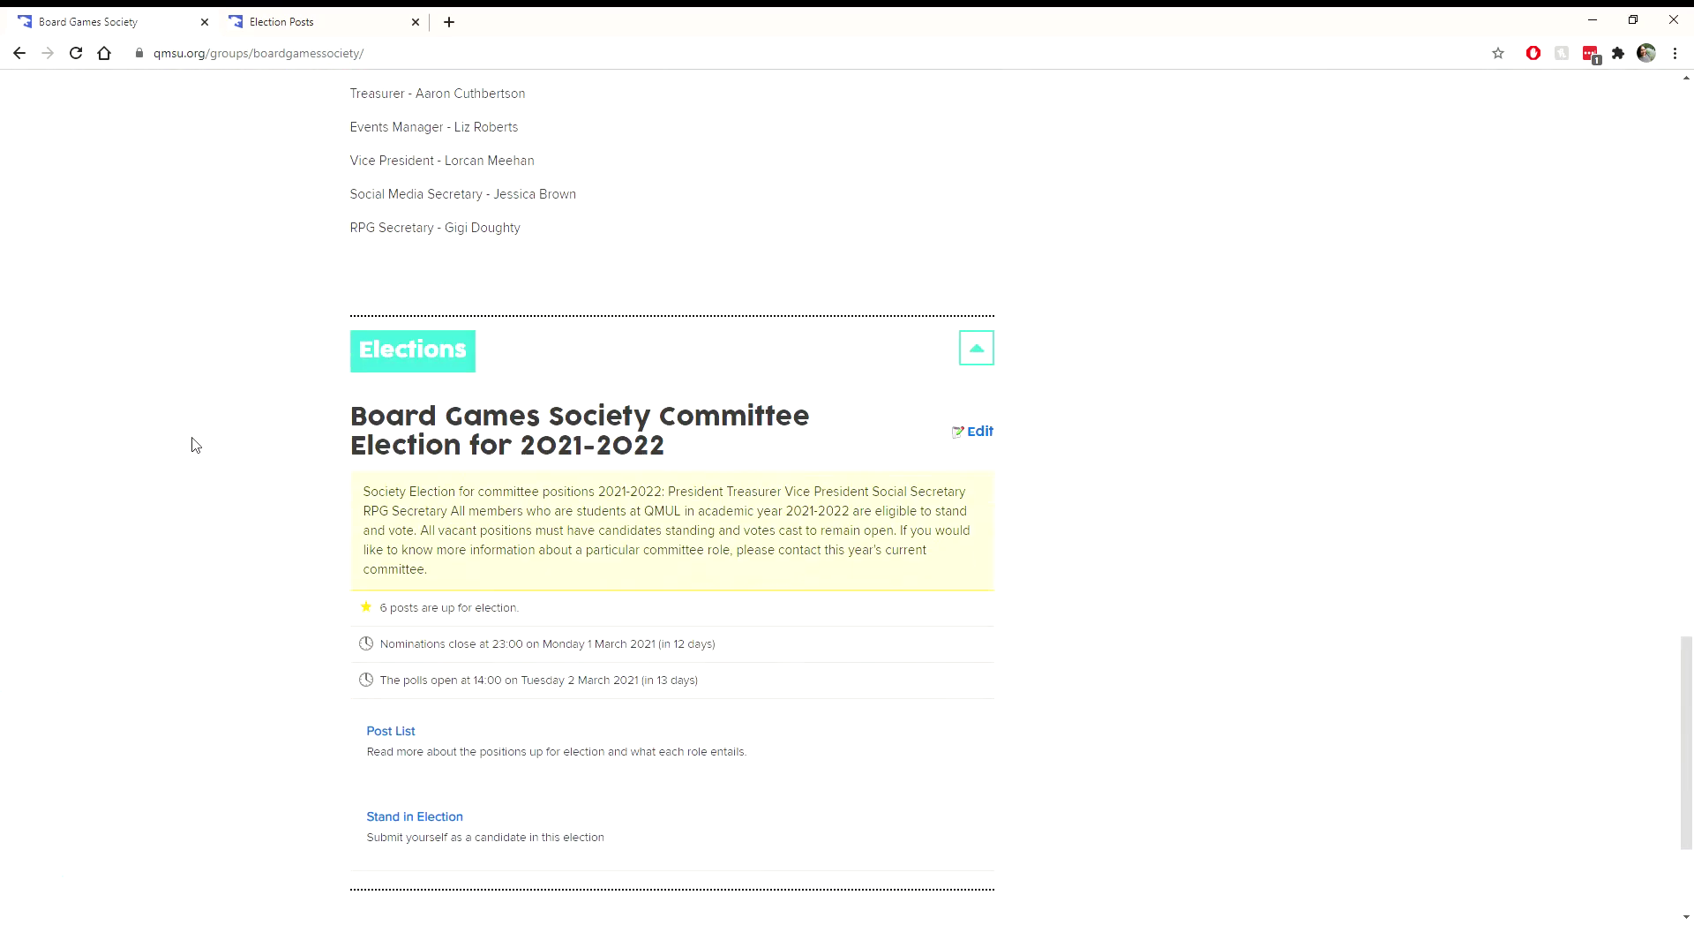
{"action": "scroll", "coordinate": [196, 424], "scroll_direction": "down", "scroll_amount": 3}
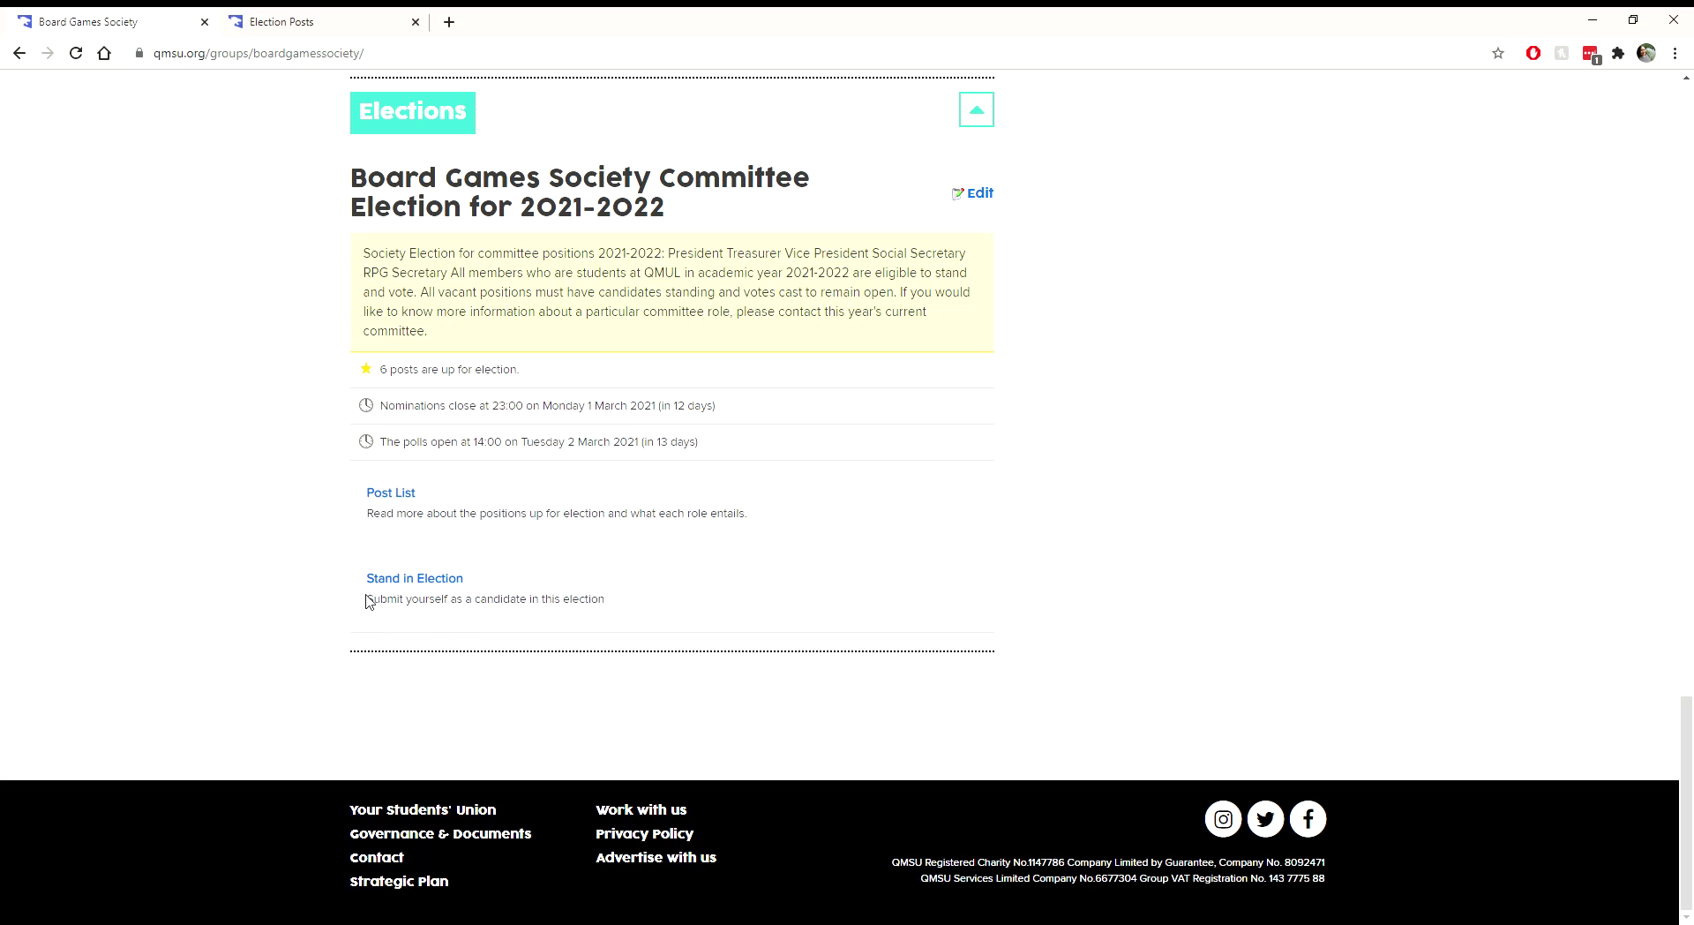
{"action": "left_click", "coordinate": [370, 582]}
{"action": "left_click", "coordinate": [443, 580]}
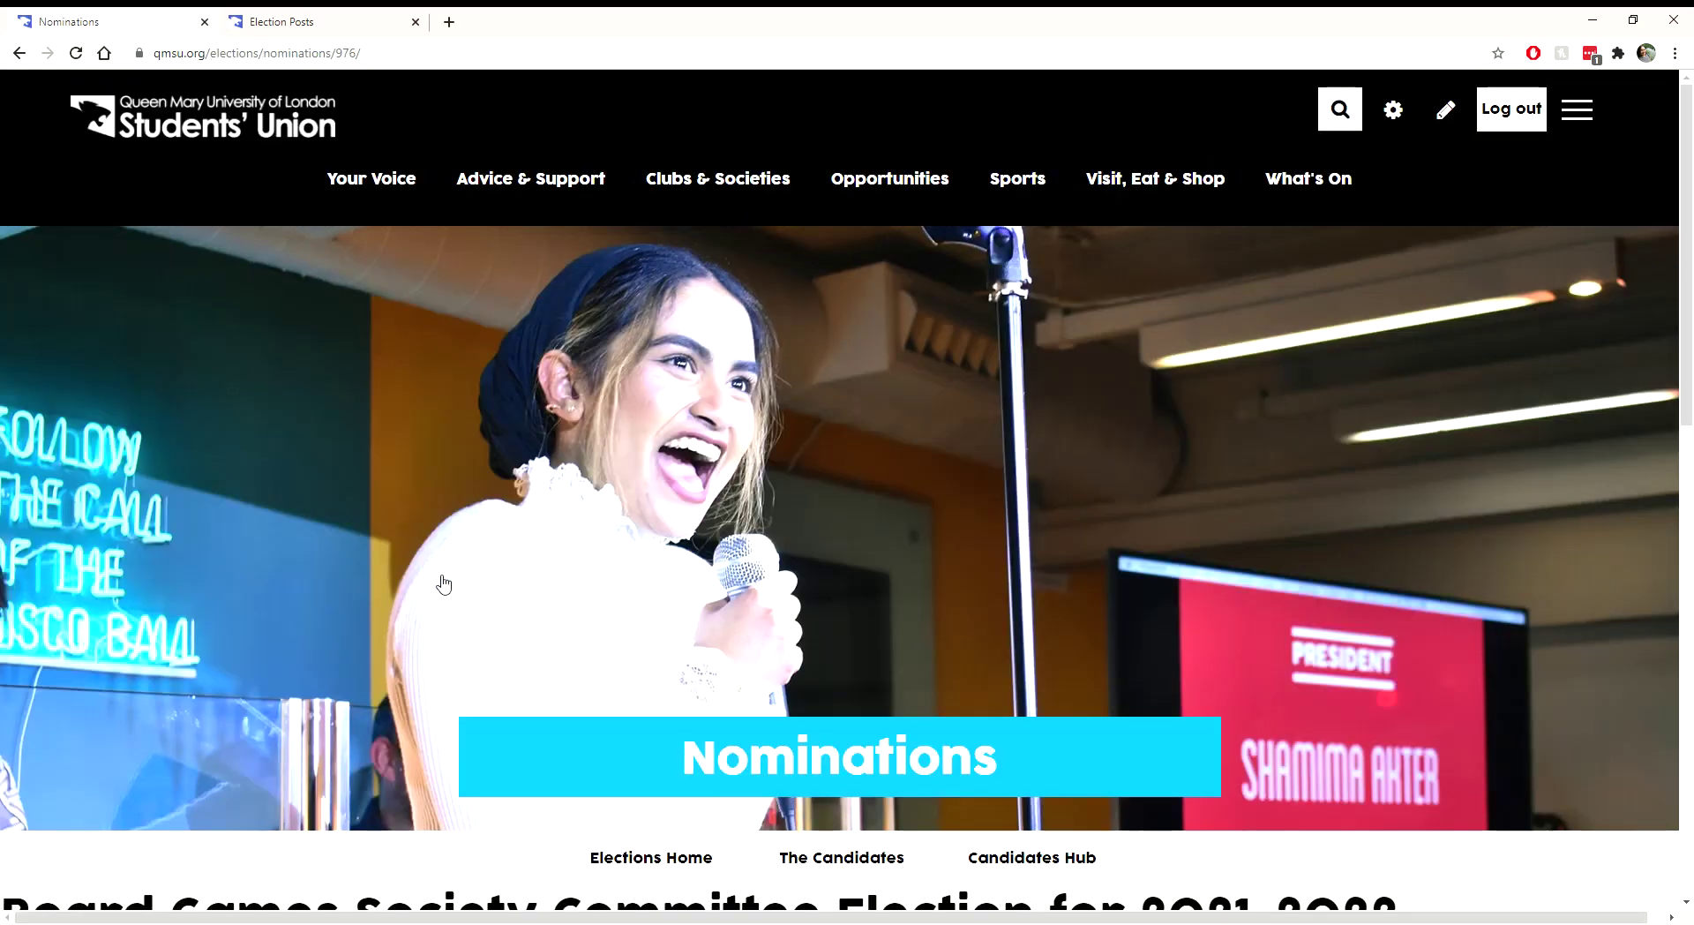
{"action": "scroll", "coordinate": [377, 635], "scroll_direction": "down", "scroll_amount": 7}
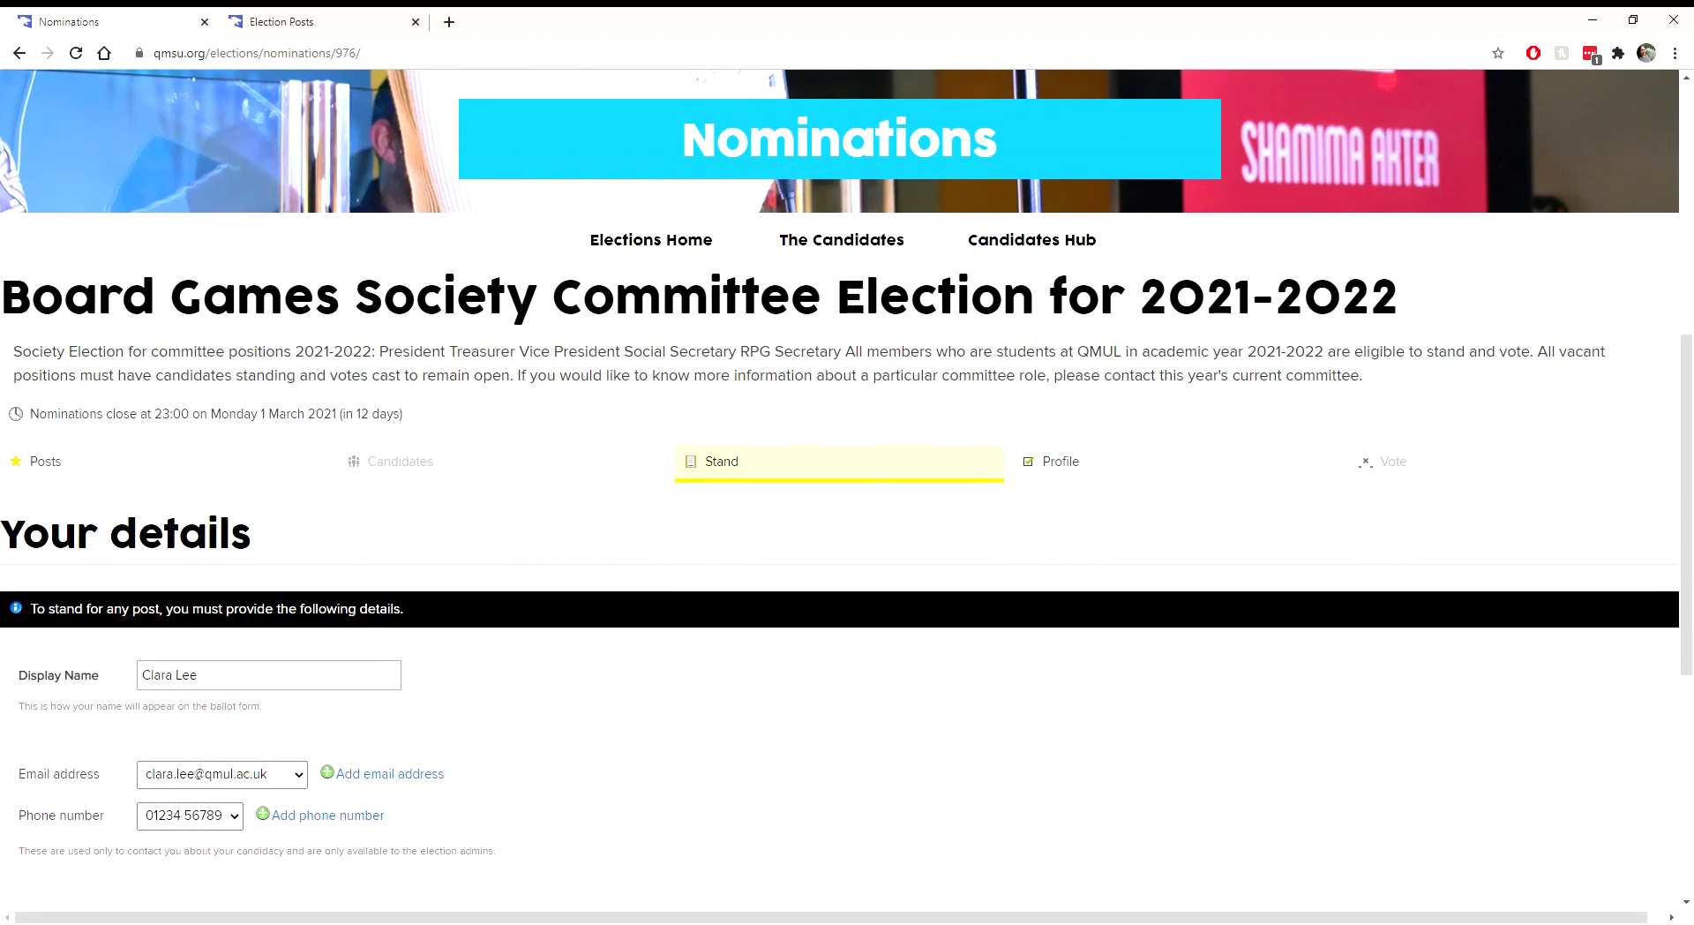
{"action": "scroll", "coordinate": [812, 759], "scroll_direction": "down", "scroll_amount": 2}
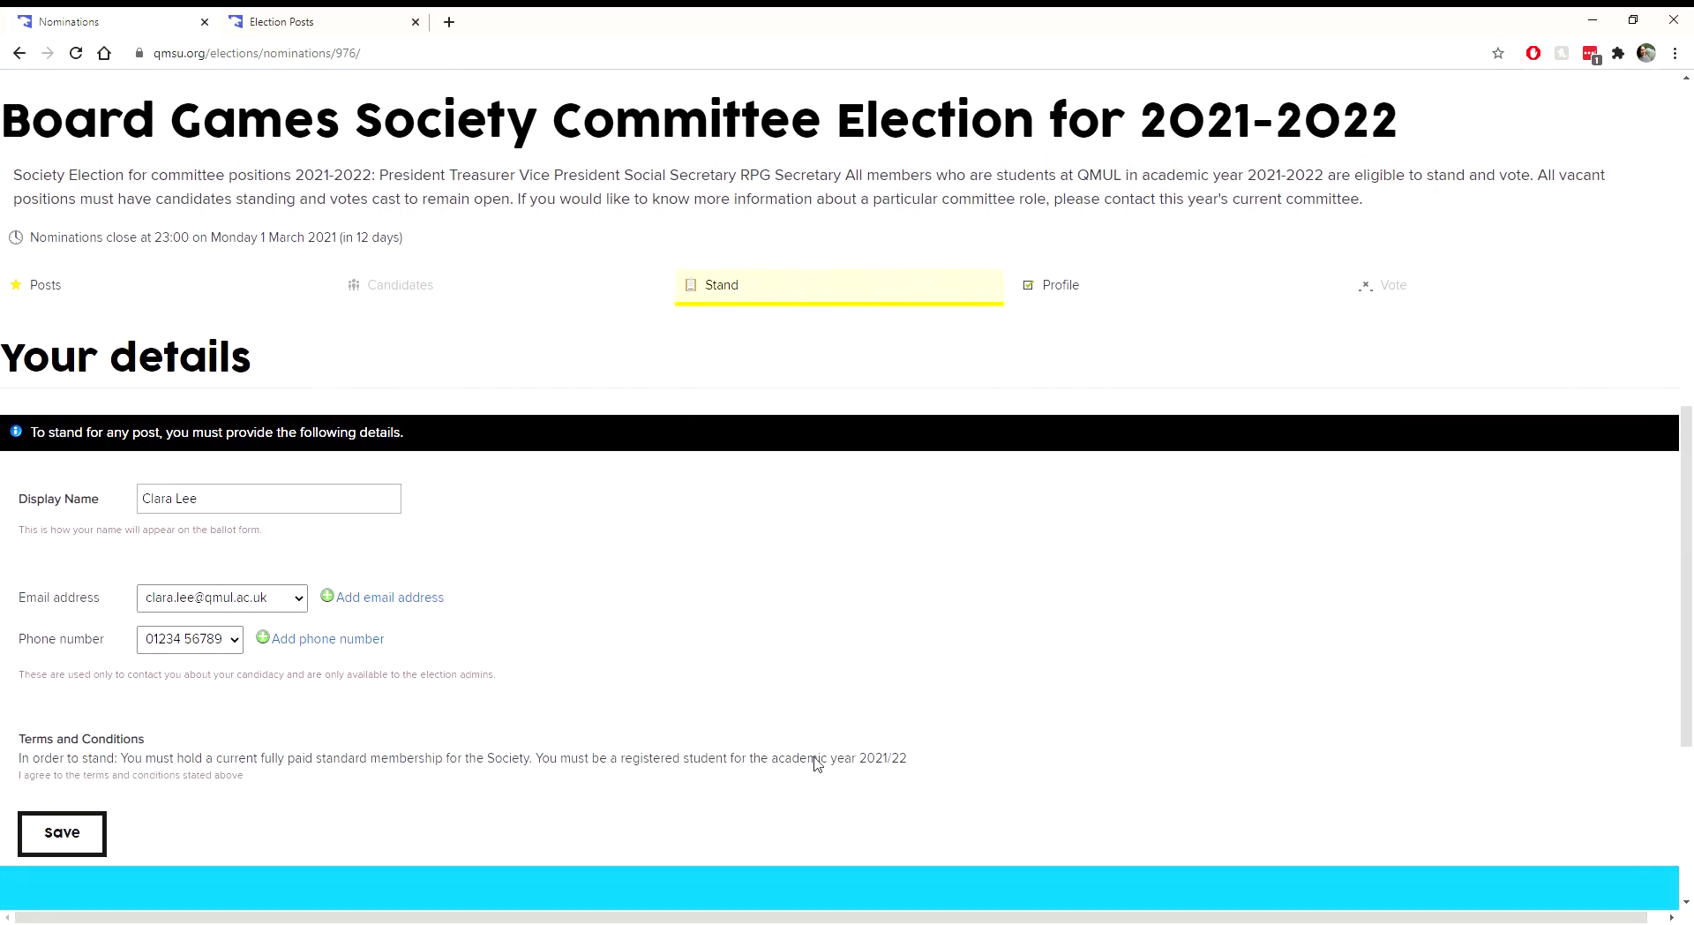
{"action": "scroll", "coordinate": [817, 764], "scroll_direction": "down", "scroll_amount": 1}
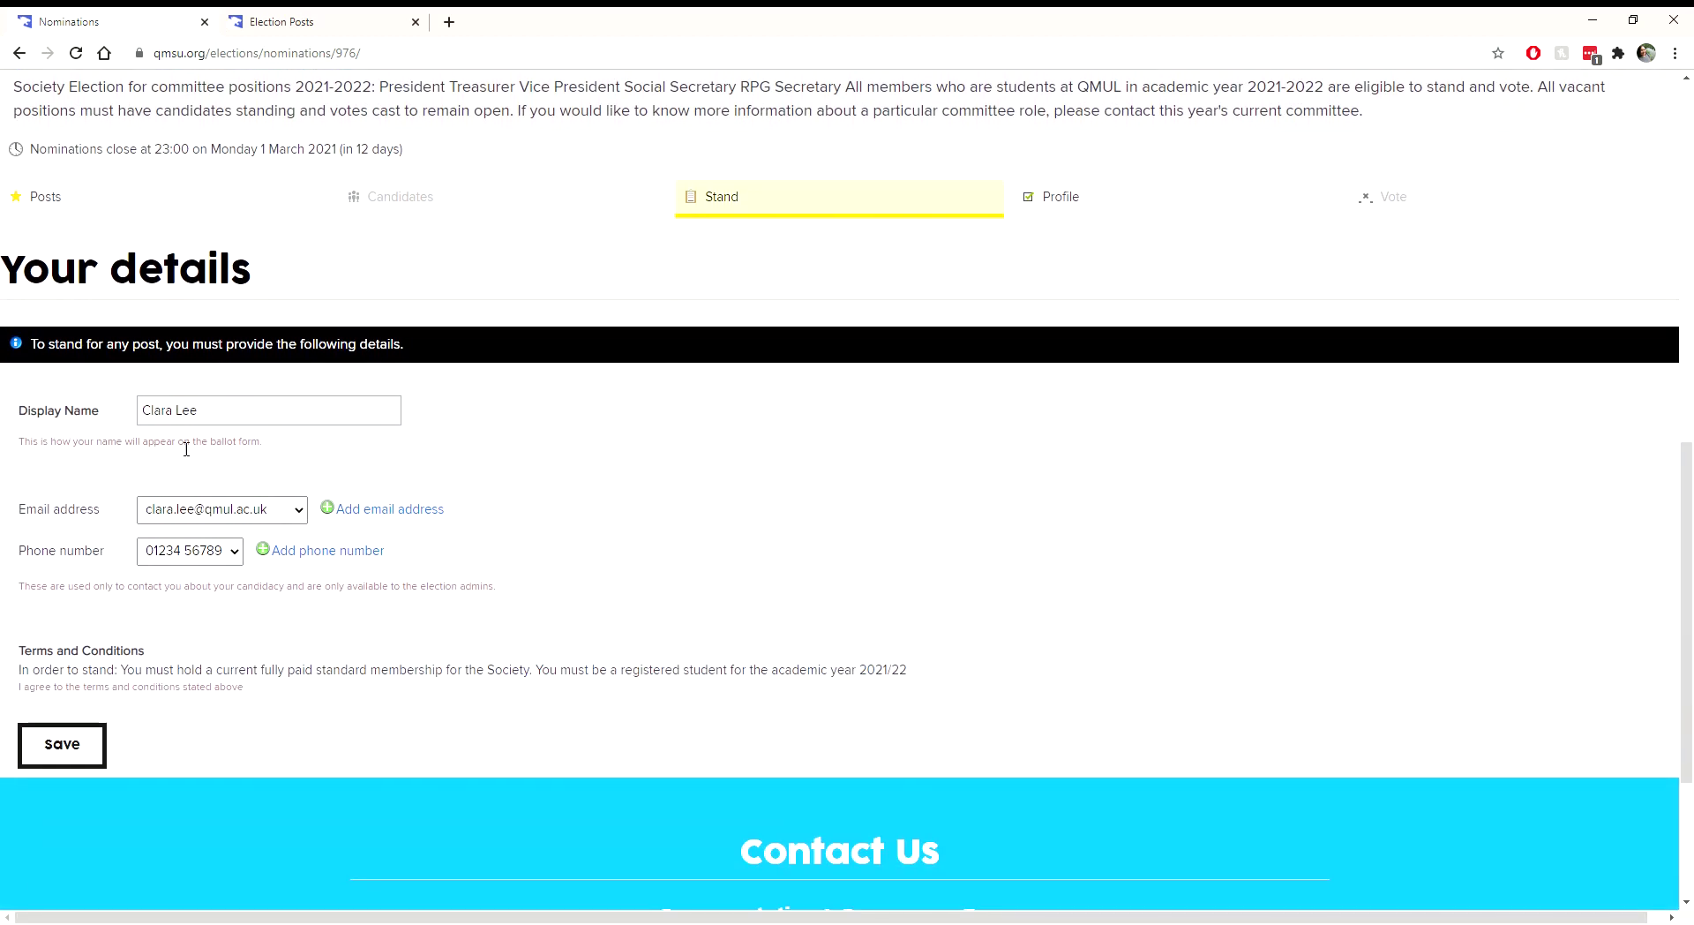
{"action": "left_click", "coordinate": [200, 422]}
{"action": "key", "text": "BackSpace"}
{"action": "key", "text": "BackSpace"}
{"action": "key", "text": "BackSpace"}
{"action": "type", "text": "& Tom"}
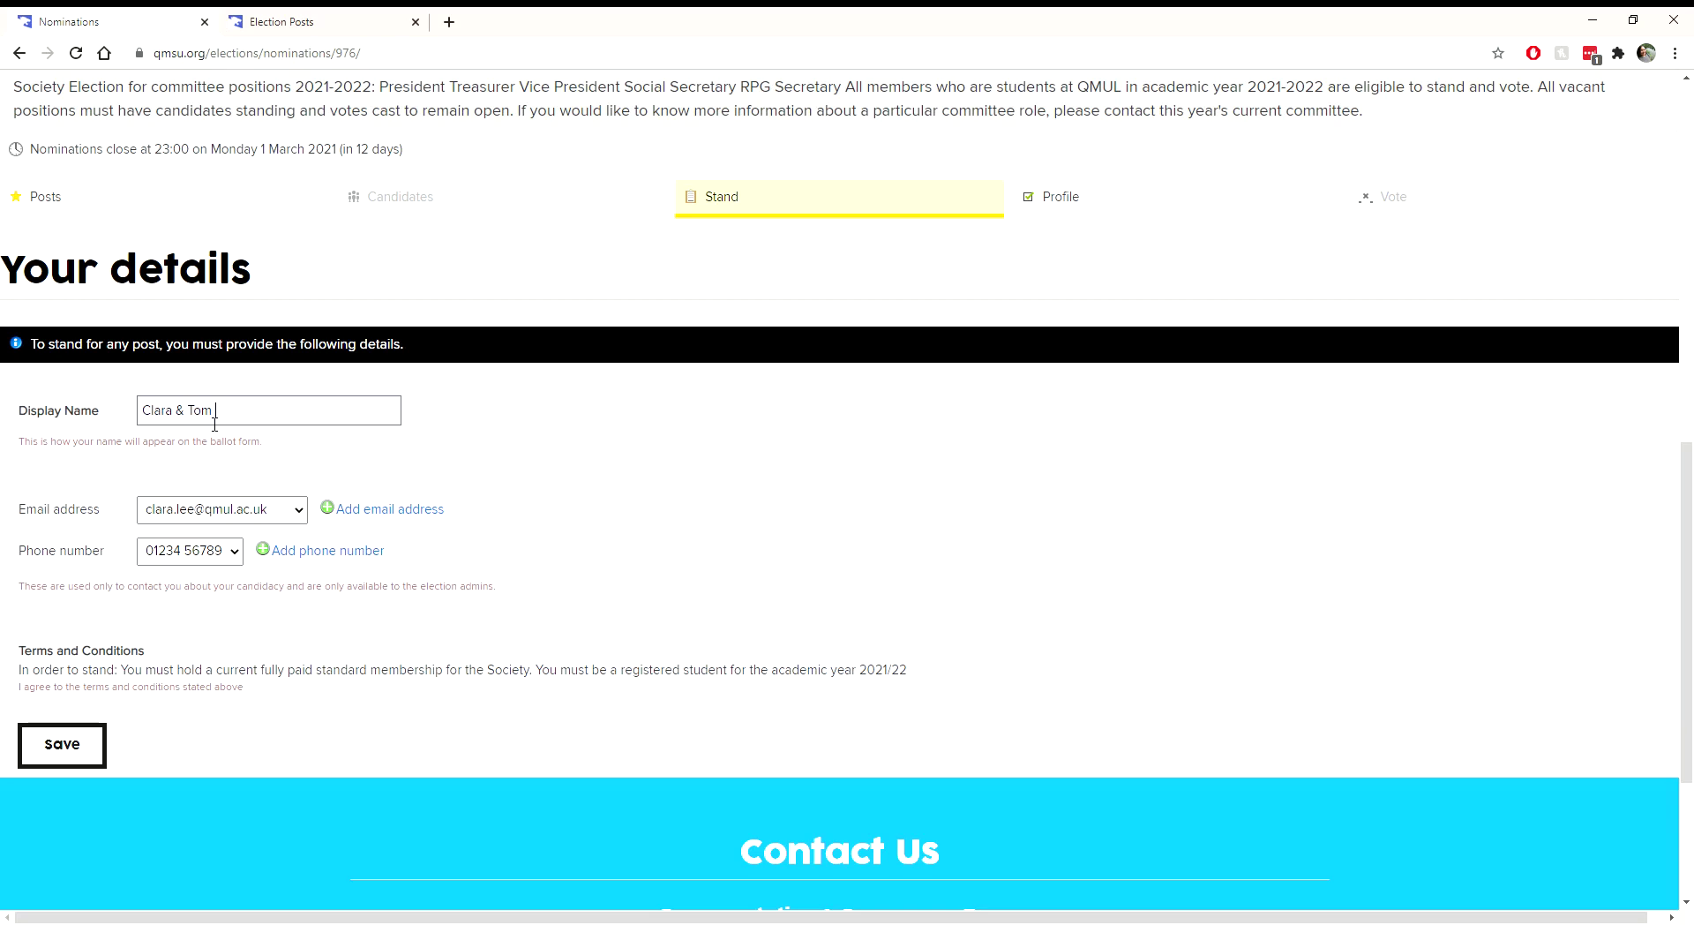
{"action": "key", "text": "BackSpace"}
{"action": "key", "text": "BackSpace"}
{"action": "key", "text": "BackSpace"}
{"action": "key", "text": "BackSpace"}
{"action": "key", "text": "BackSpace"}
{"action": "key", "text": "BackSpace"}
{"action": "type", "text": "Lee"}
{"action": "scroll", "coordinate": [37, 410], "scroll_direction": "down", "scroll_amount": 1}
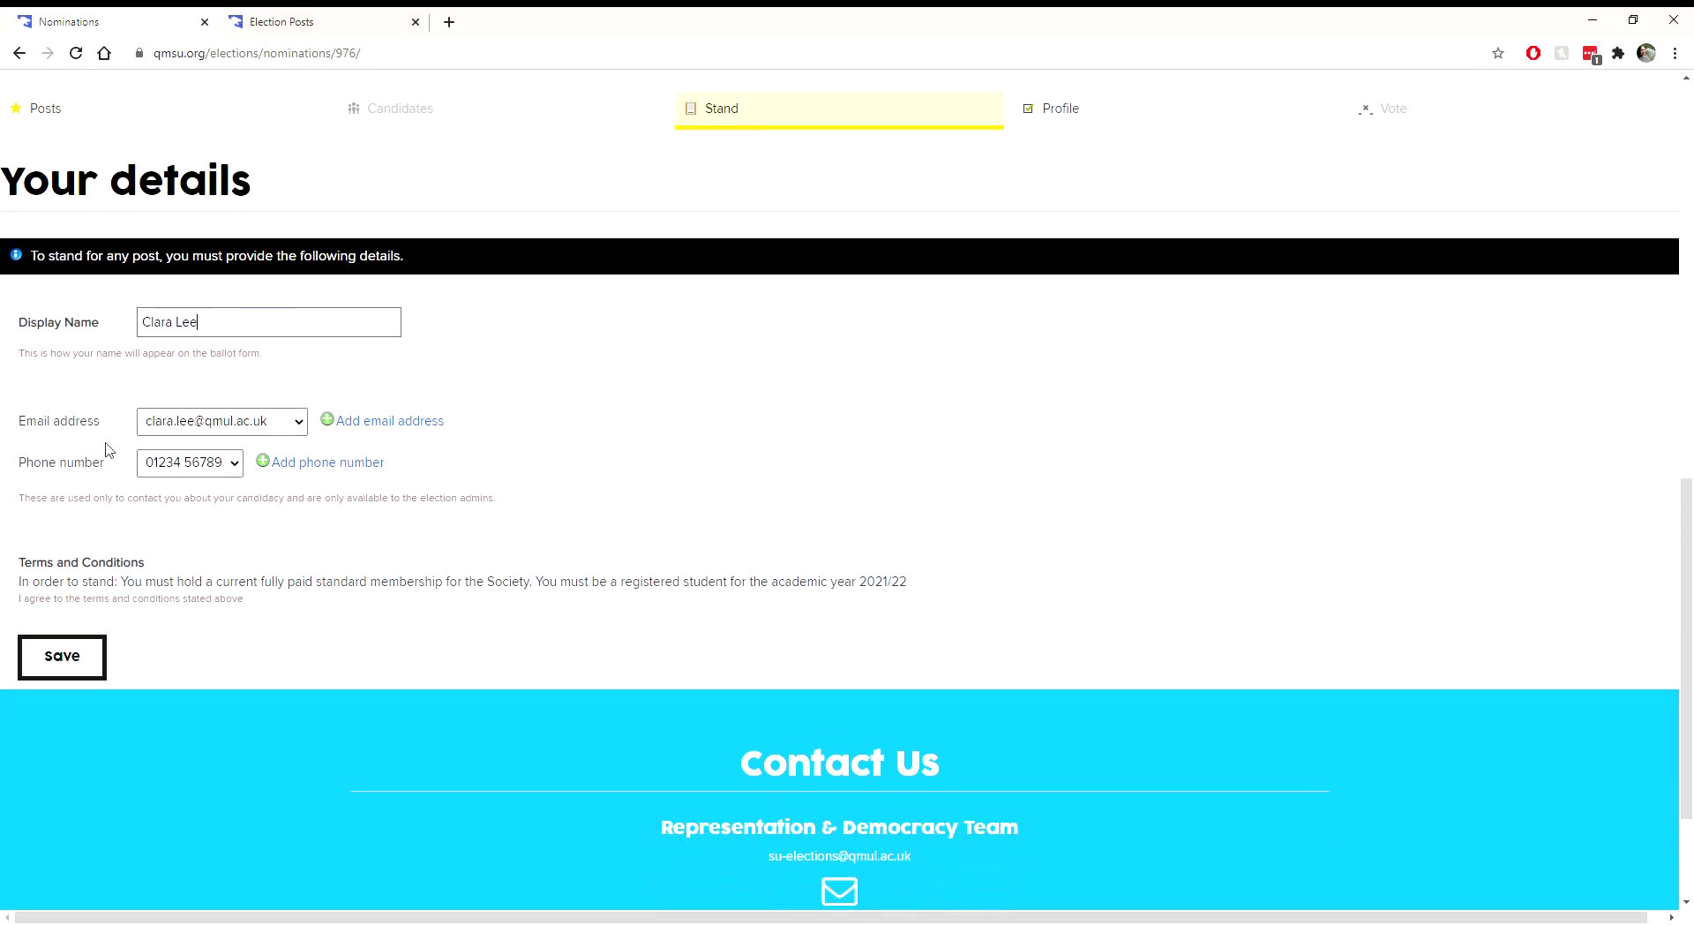
{"action": "left_click", "coordinate": [171, 424]}
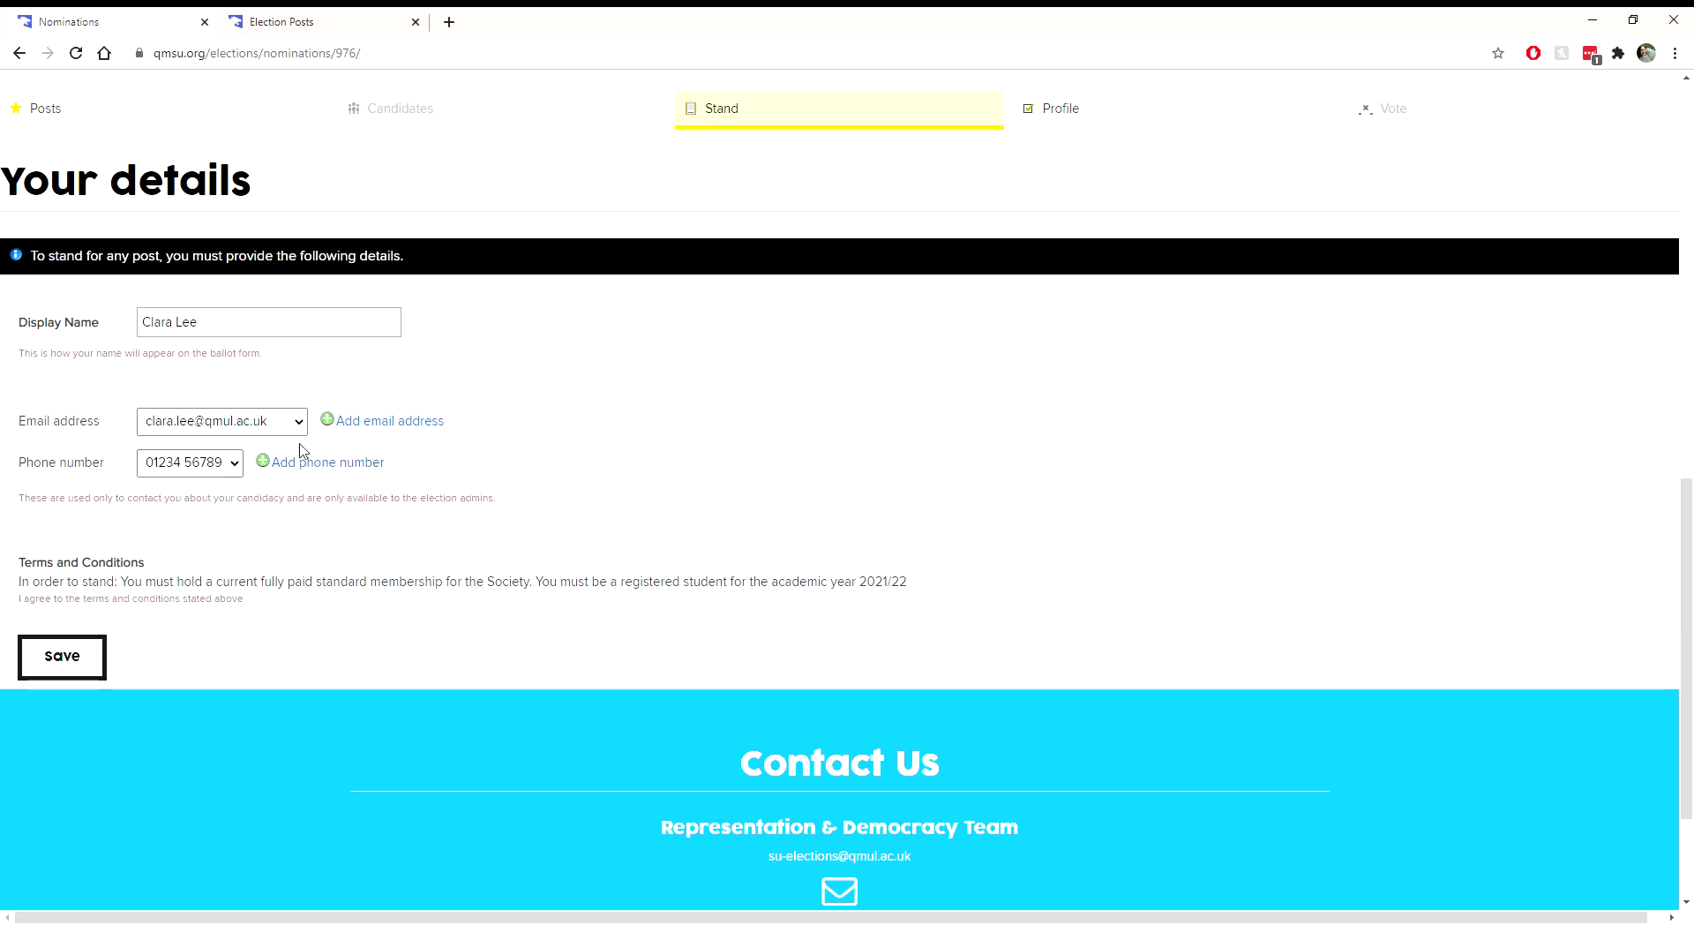
{"action": "scroll", "coordinate": [294, 494], "scroll_direction": "down", "scroll_amount": 1}
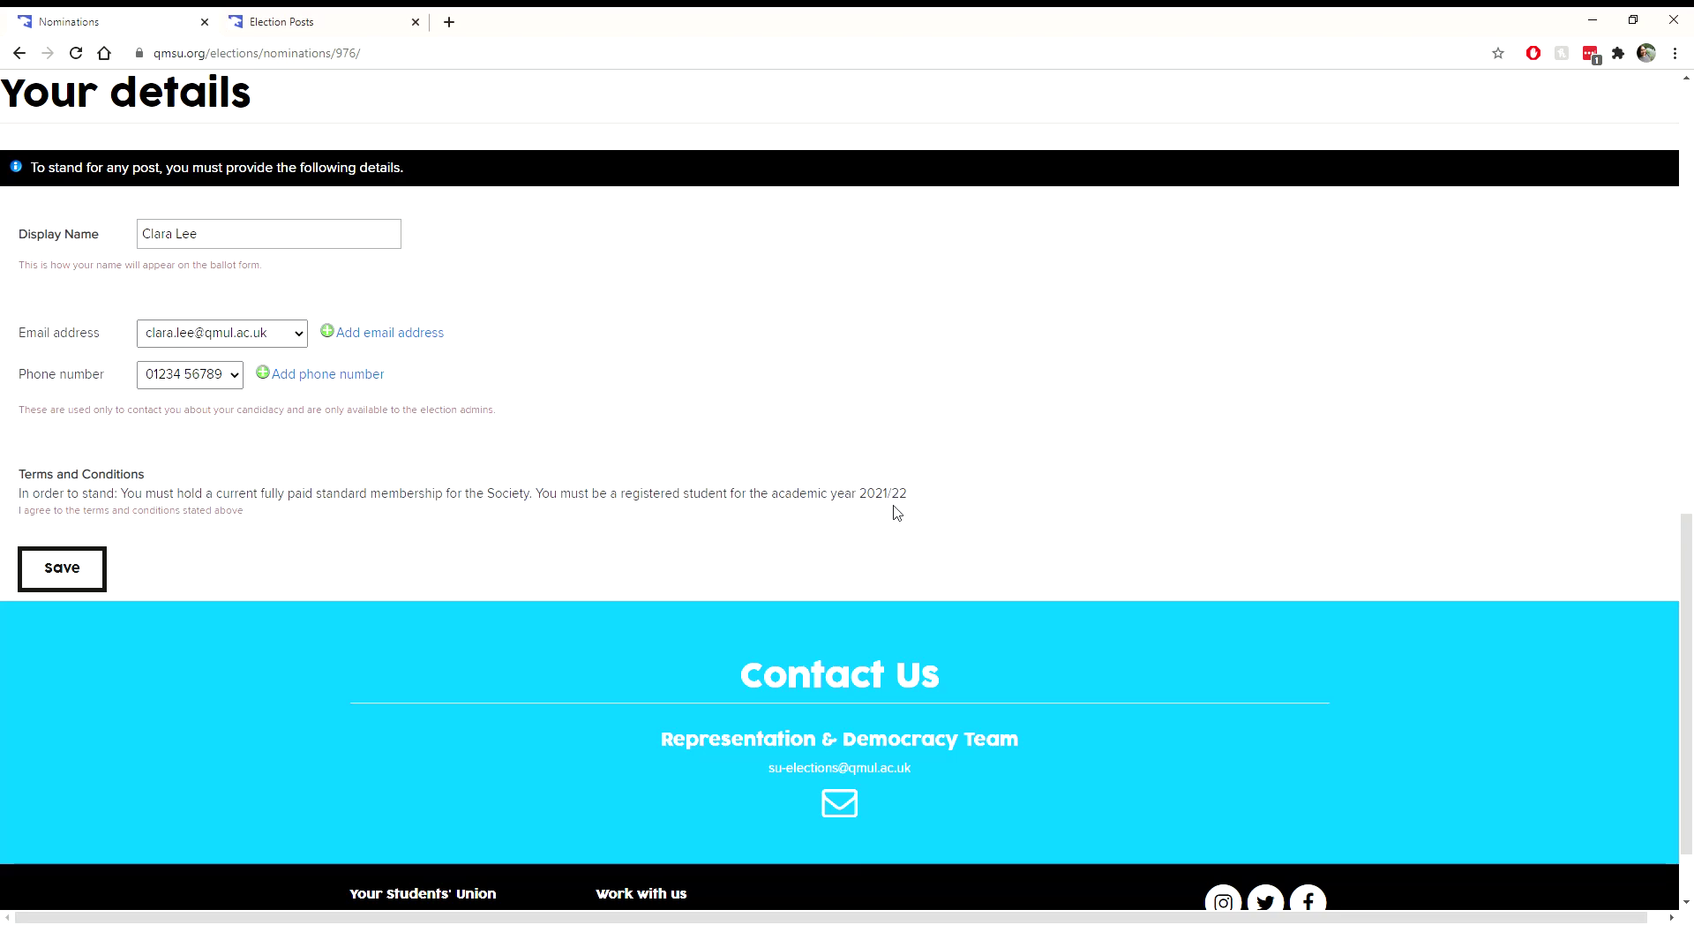
{"action": "scroll", "coordinate": [300, 543], "scroll_direction": "up", "scroll_amount": 3}
{"action": "scroll", "coordinate": [309, 512], "scroll_direction": "down", "scroll_amount": 3}
{"action": "scroll", "coordinate": [317, 480], "scroll_direction": "up", "scroll_amount": 1}
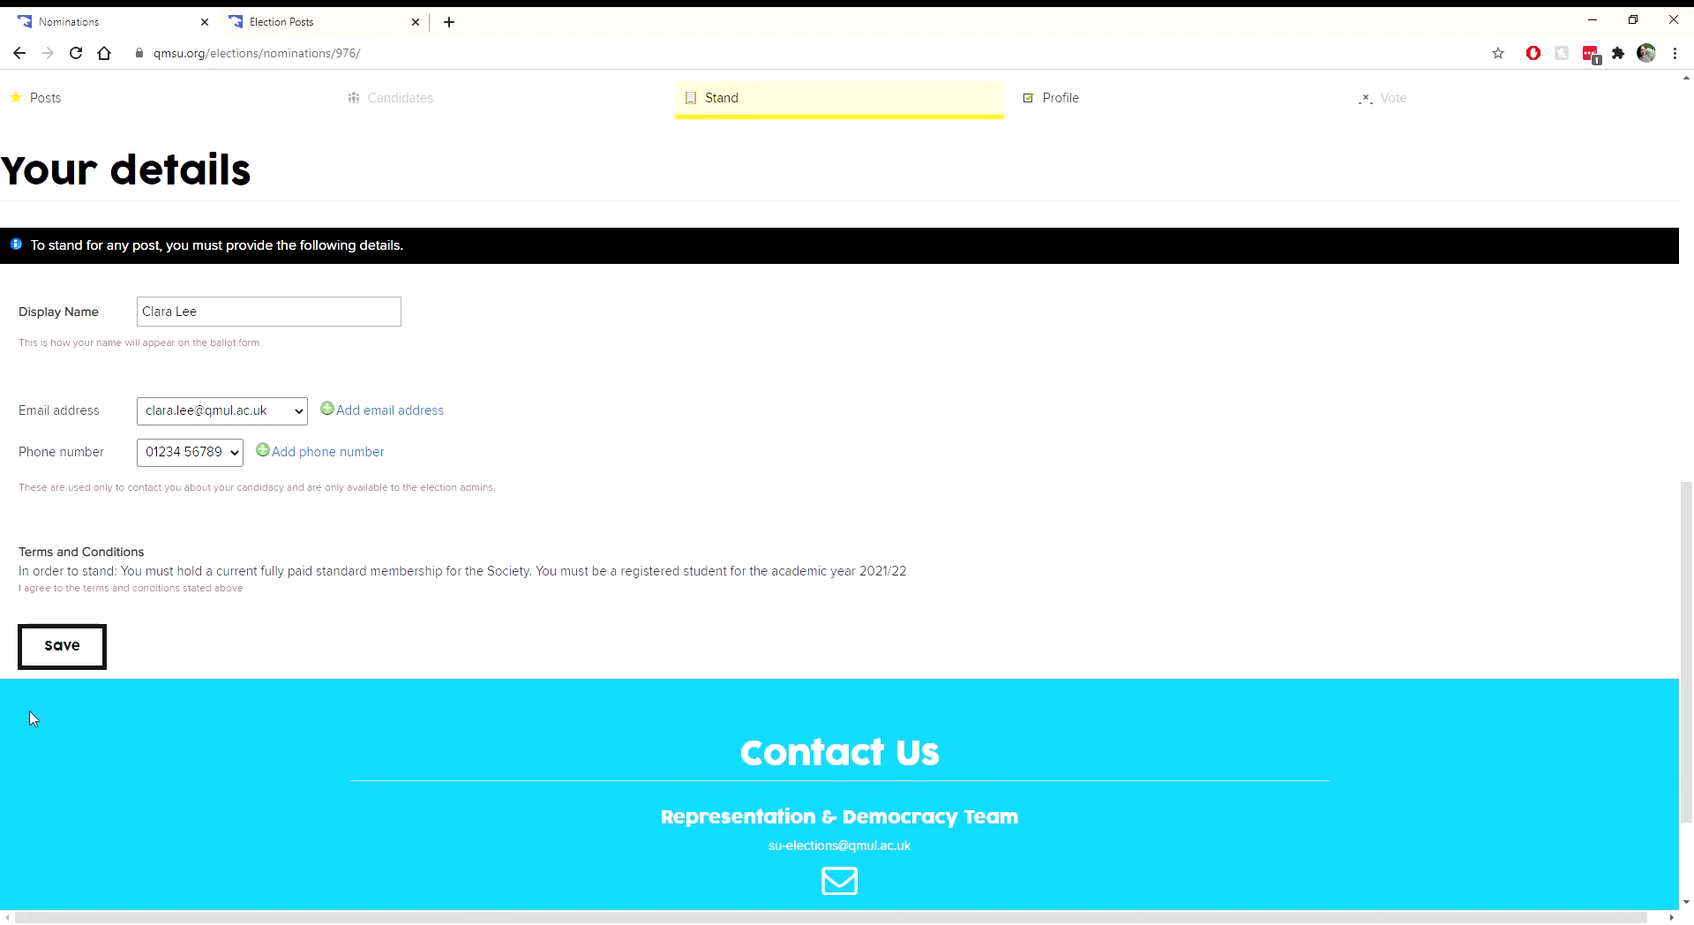
Step: Save the nomination details under Your details
{"action": "left_click", "coordinate": [59, 663]}
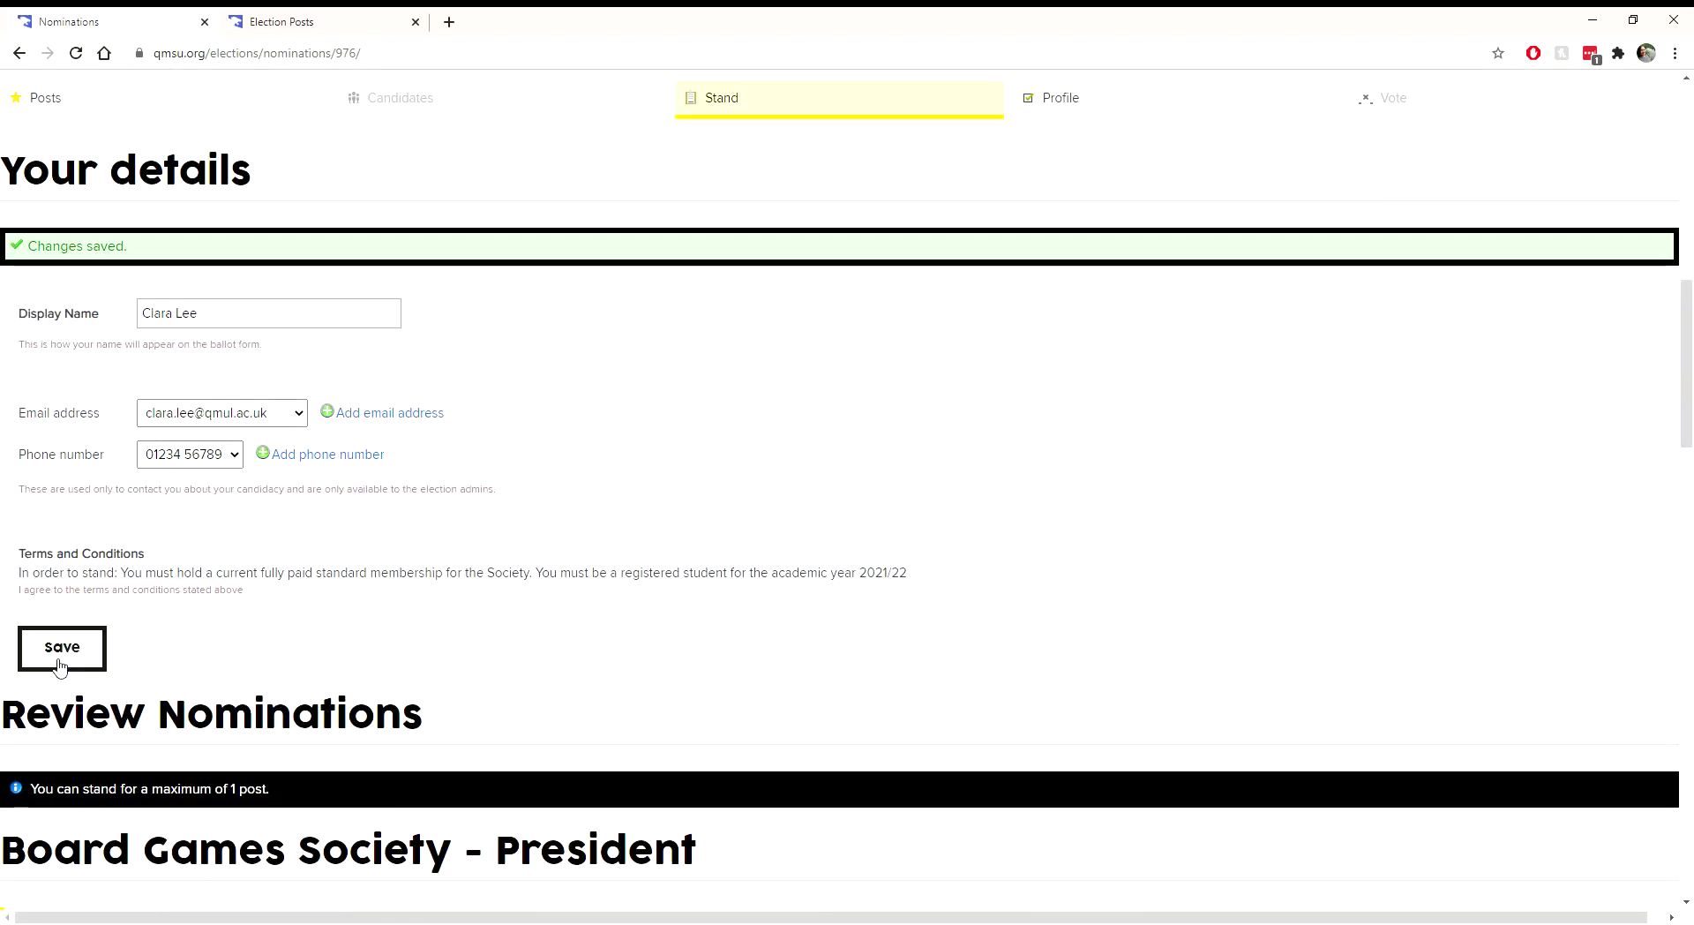
{"action": "scroll", "coordinate": [103, 305], "scroll_direction": "down", "scroll_amount": 5}
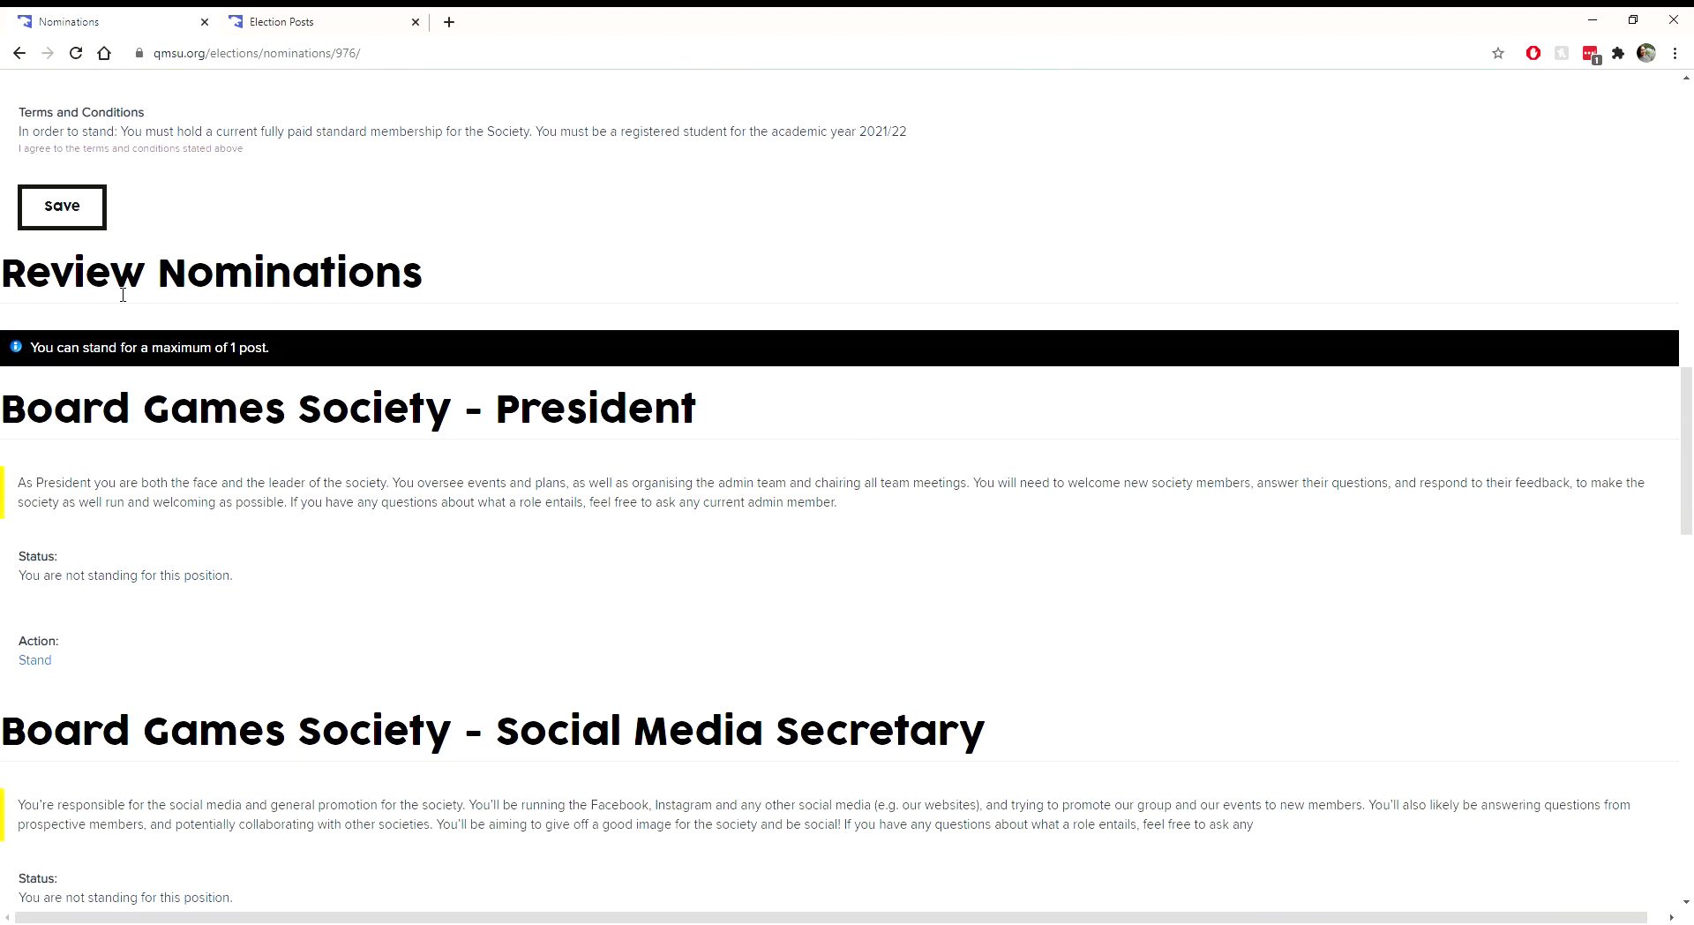
{"action": "scroll", "coordinate": [475, 417], "scroll_direction": "down", "scroll_amount": 5}
{"action": "scroll", "coordinate": [476, 418], "scroll_direction": "up", "scroll_amount": 5}
Step: Review the Board Games Society posts, all not standing, noting the one-post maximum
{"action": "scroll", "coordinate": [494, 389], "scroll_direction": "down", "scroll_amount": 3}
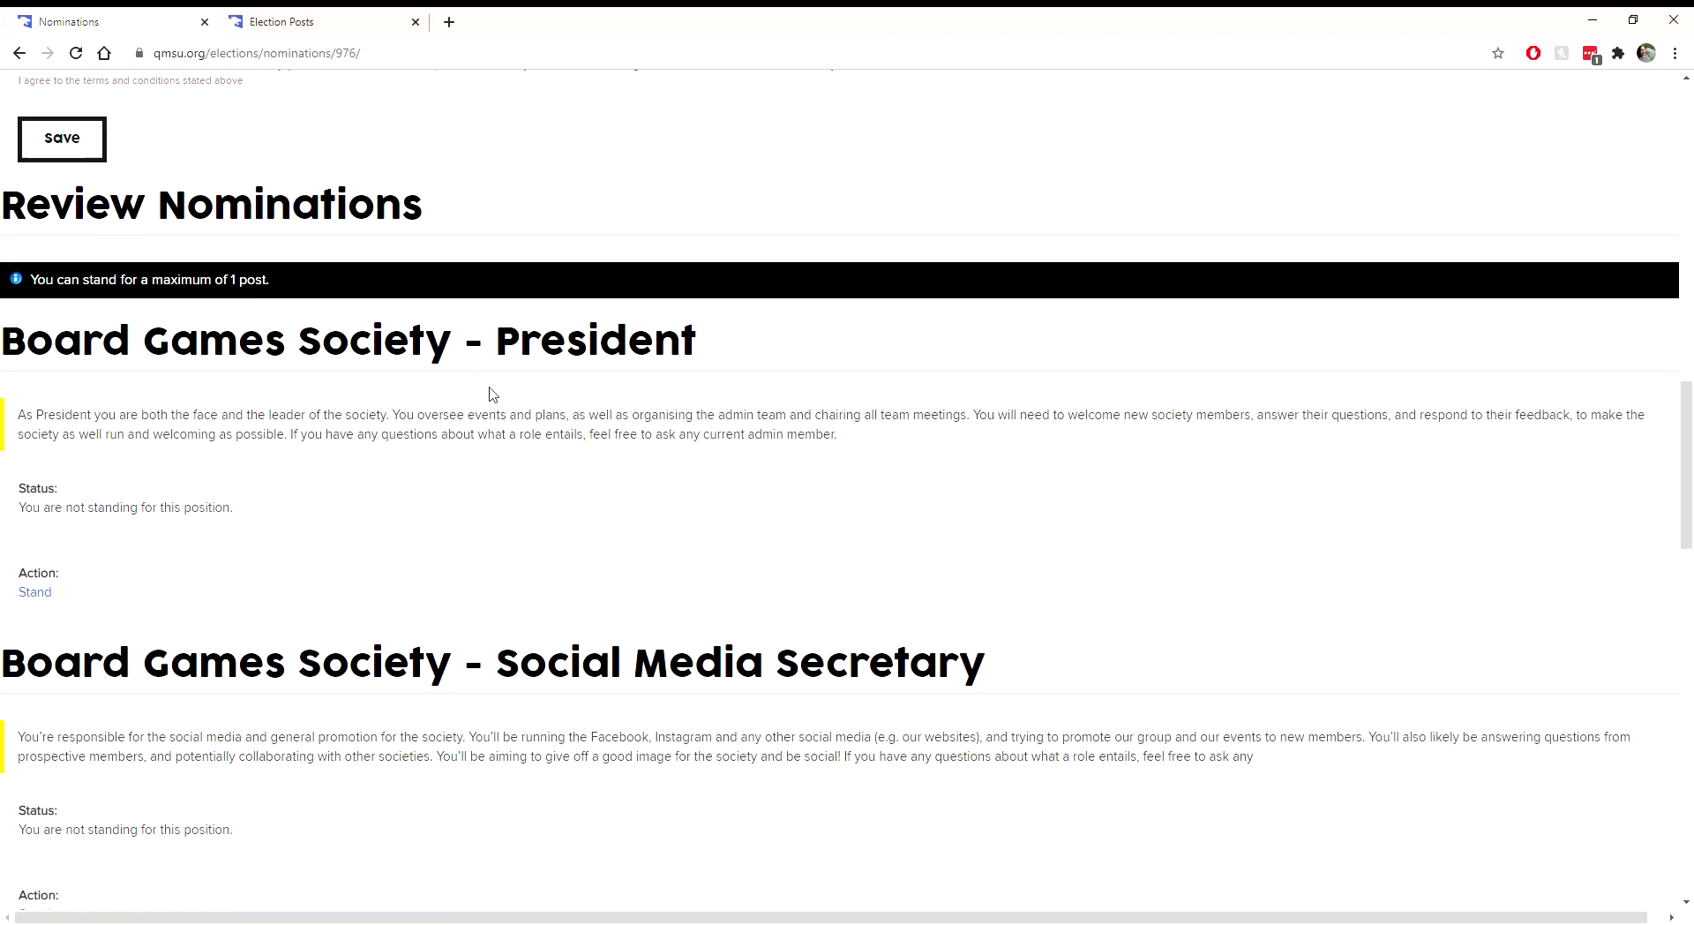
{"action": "scroll", "coordinate": [492, 388], "scroll_direction": "down", "scroll_amount": 7}
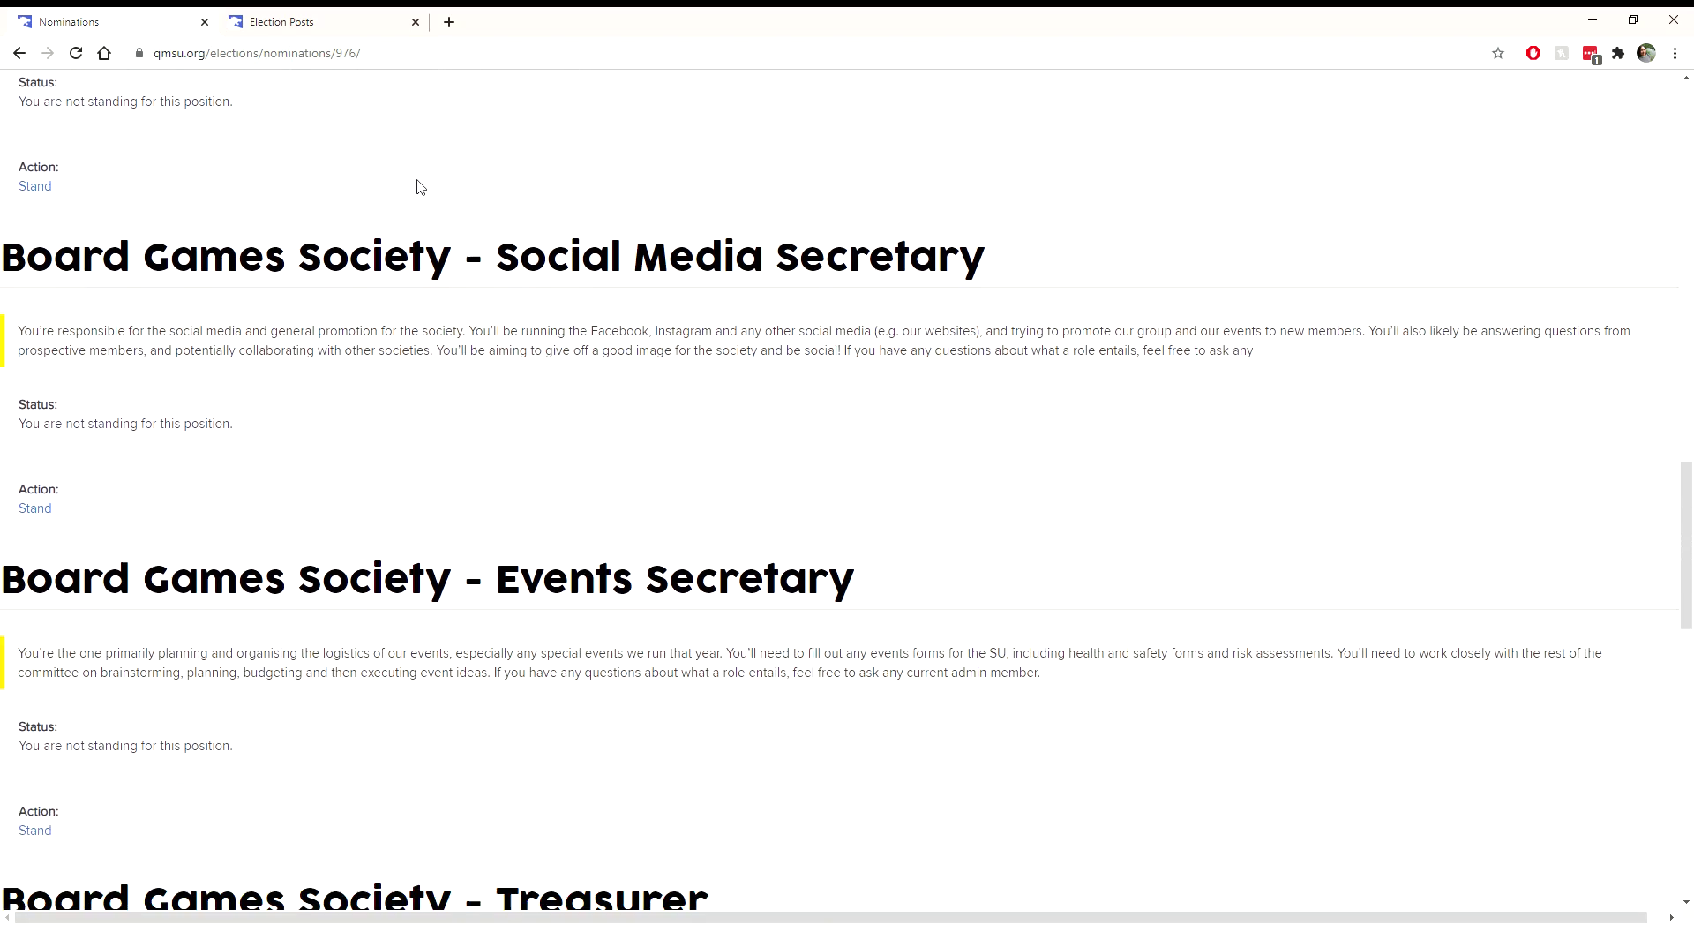
{"action": "scroll", "coordinate": [409, 385], "scroll_direction": "down", "scroll_amount": 5}
{"action": "scroll", "coordinate": [409, 386], "scroll_direction": "up", "scroll_amount": 13}
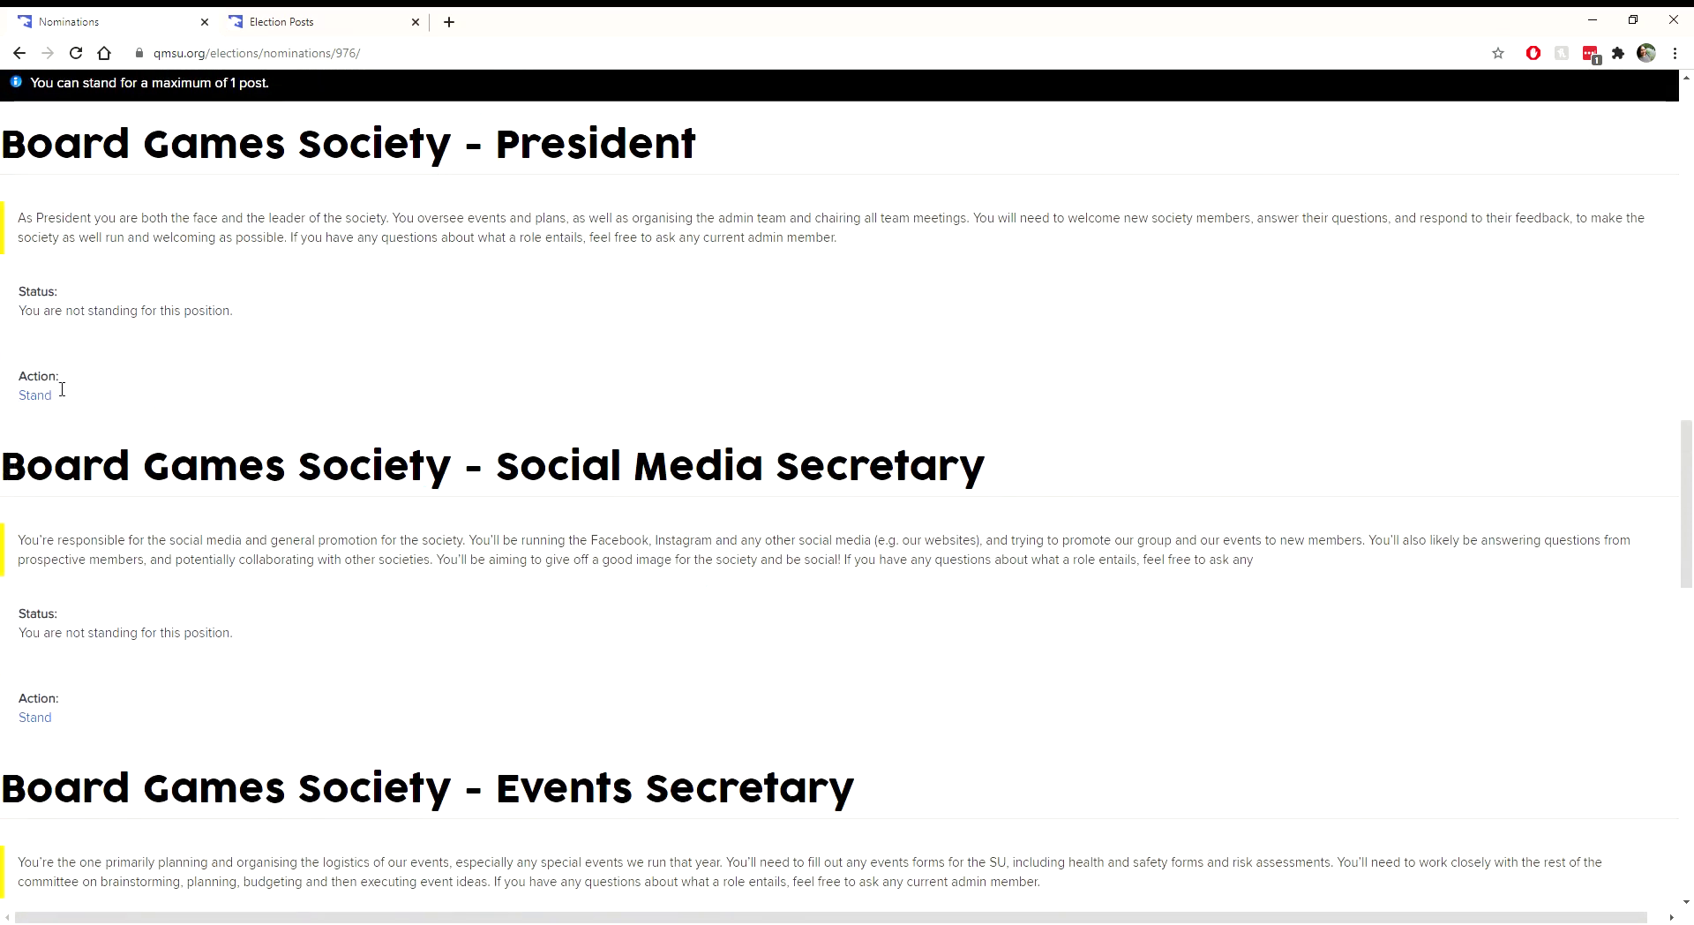
{"action": "scroll", "coordinate": [35, 395], "scroll_direction": "up", "scroll_amount": 3}
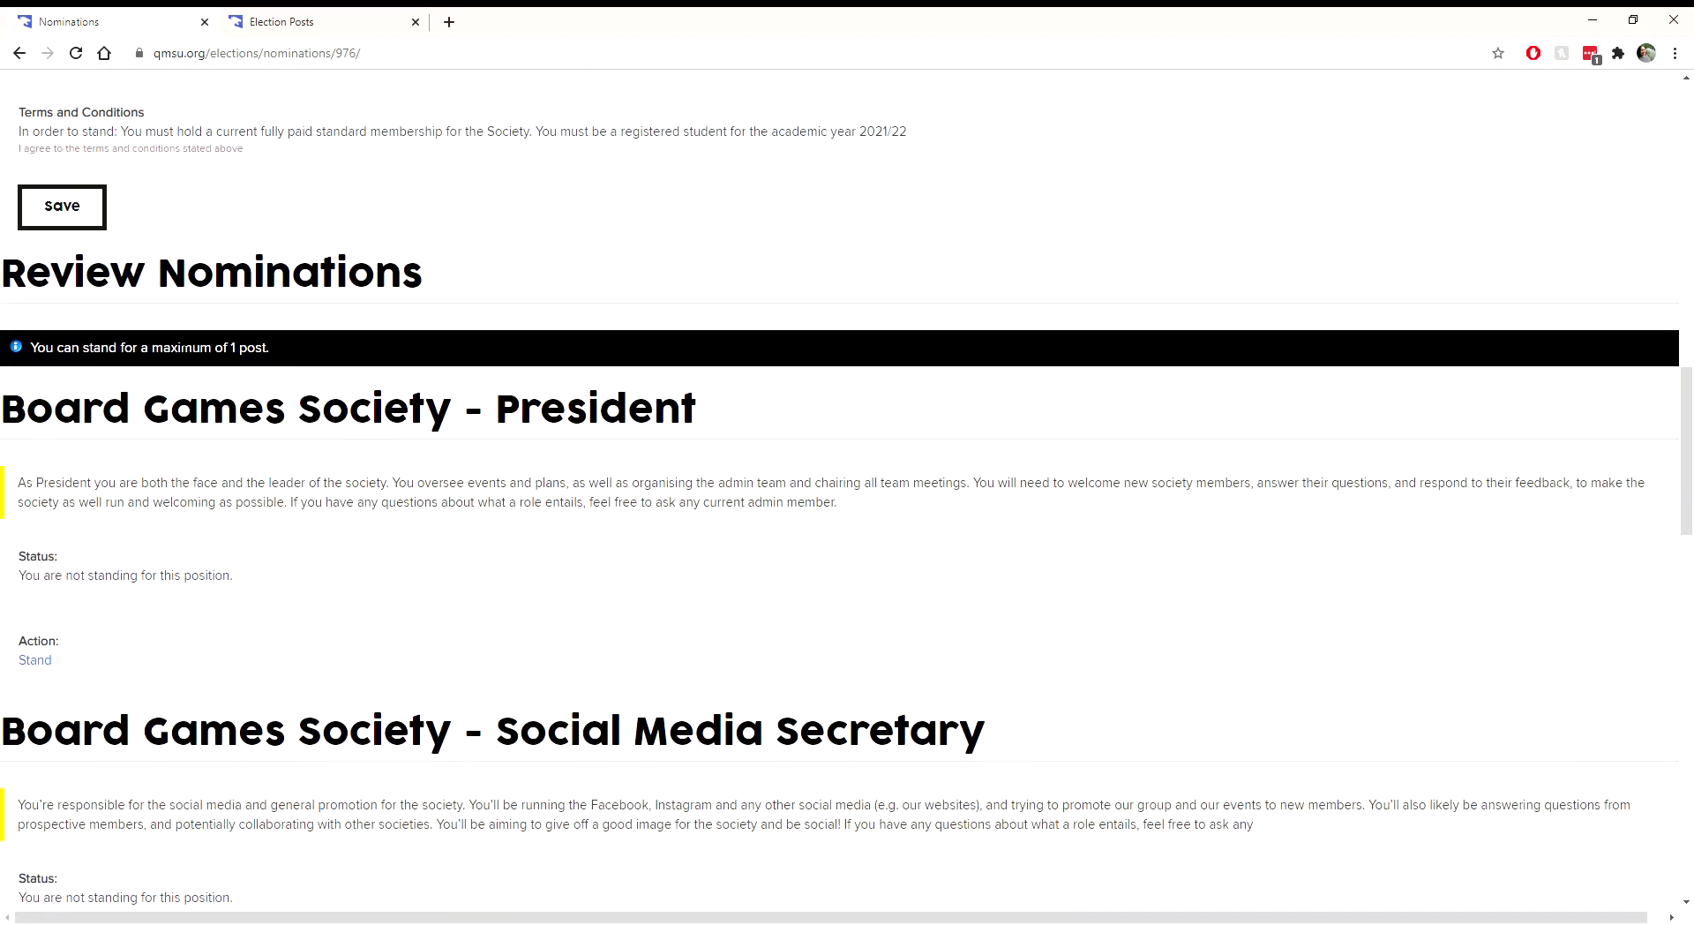
{"action": "left_click_drag", "start_coordinate": [29, 346], "coordinate": [284, 368]}
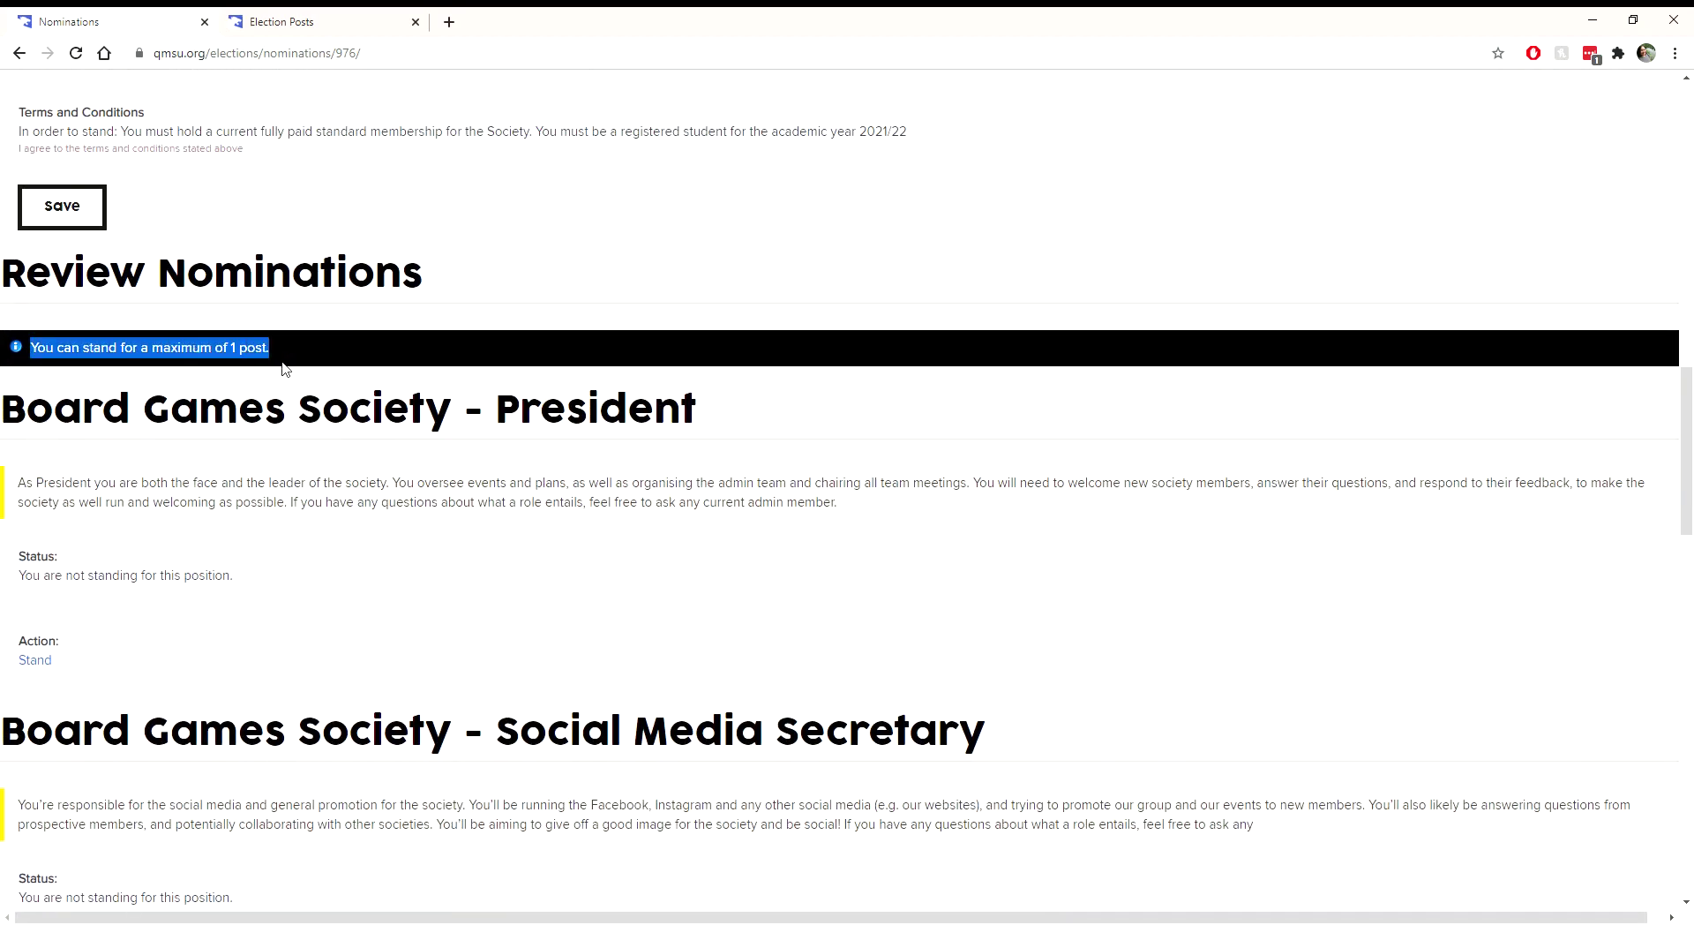
{"action": "left_click", "coordinate": [339, 353]}
{"action": "scroll", "coordinate": [339, 353], "scroll_direction": "down", "scroll_amount": 1}
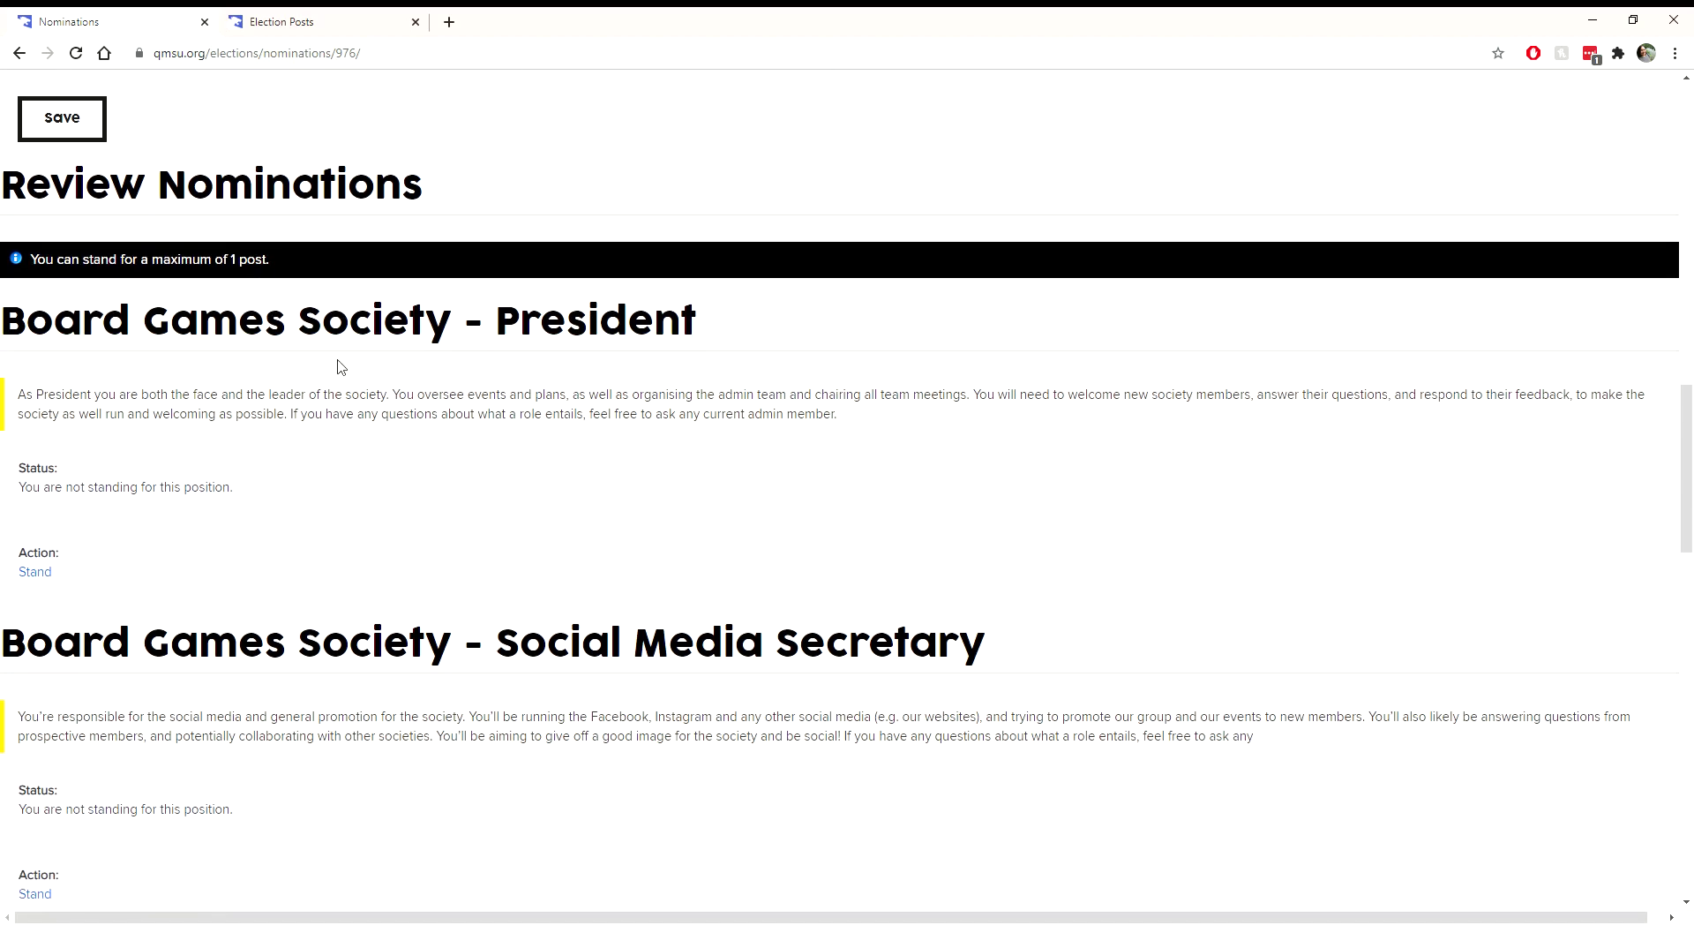
{"action": "scroll", "coordinate": [340, 367], "scroll_direction": "down", "scroll_amount": 5}
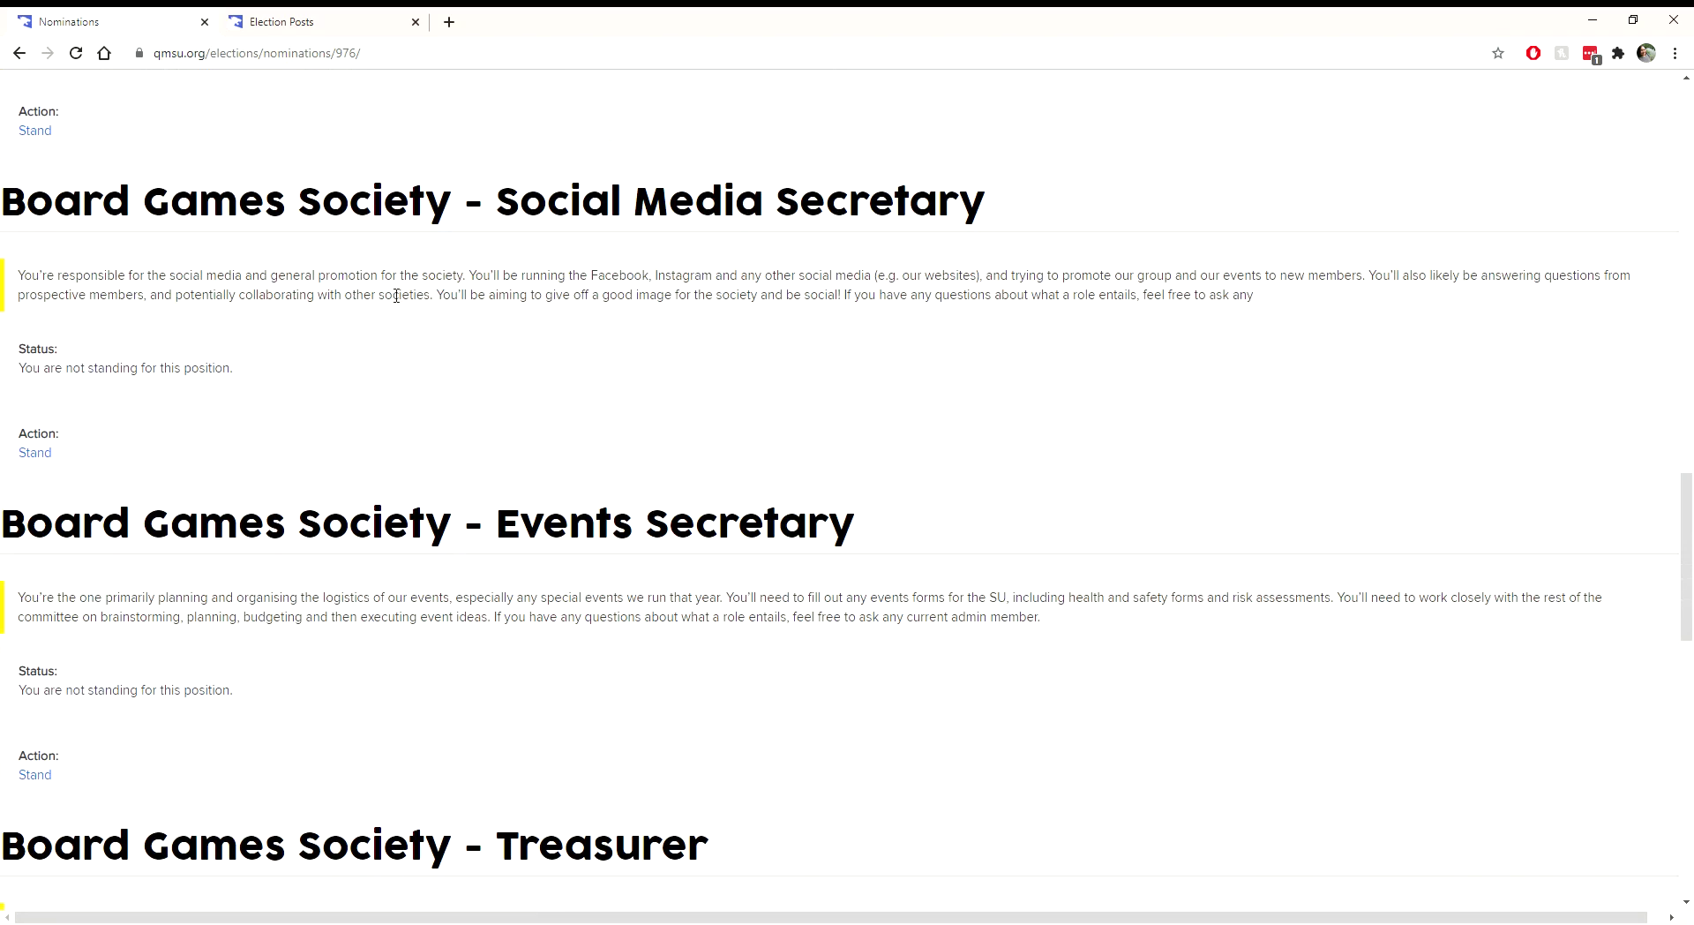
{"action": "scroll", "coordinate": [396, 295], "scroll_direction": "down", "scroll_amount": 9}
{"action": "scroll", "coordinate": [375, 624], "scroll_direction": "up", "scroll_amount": 12}
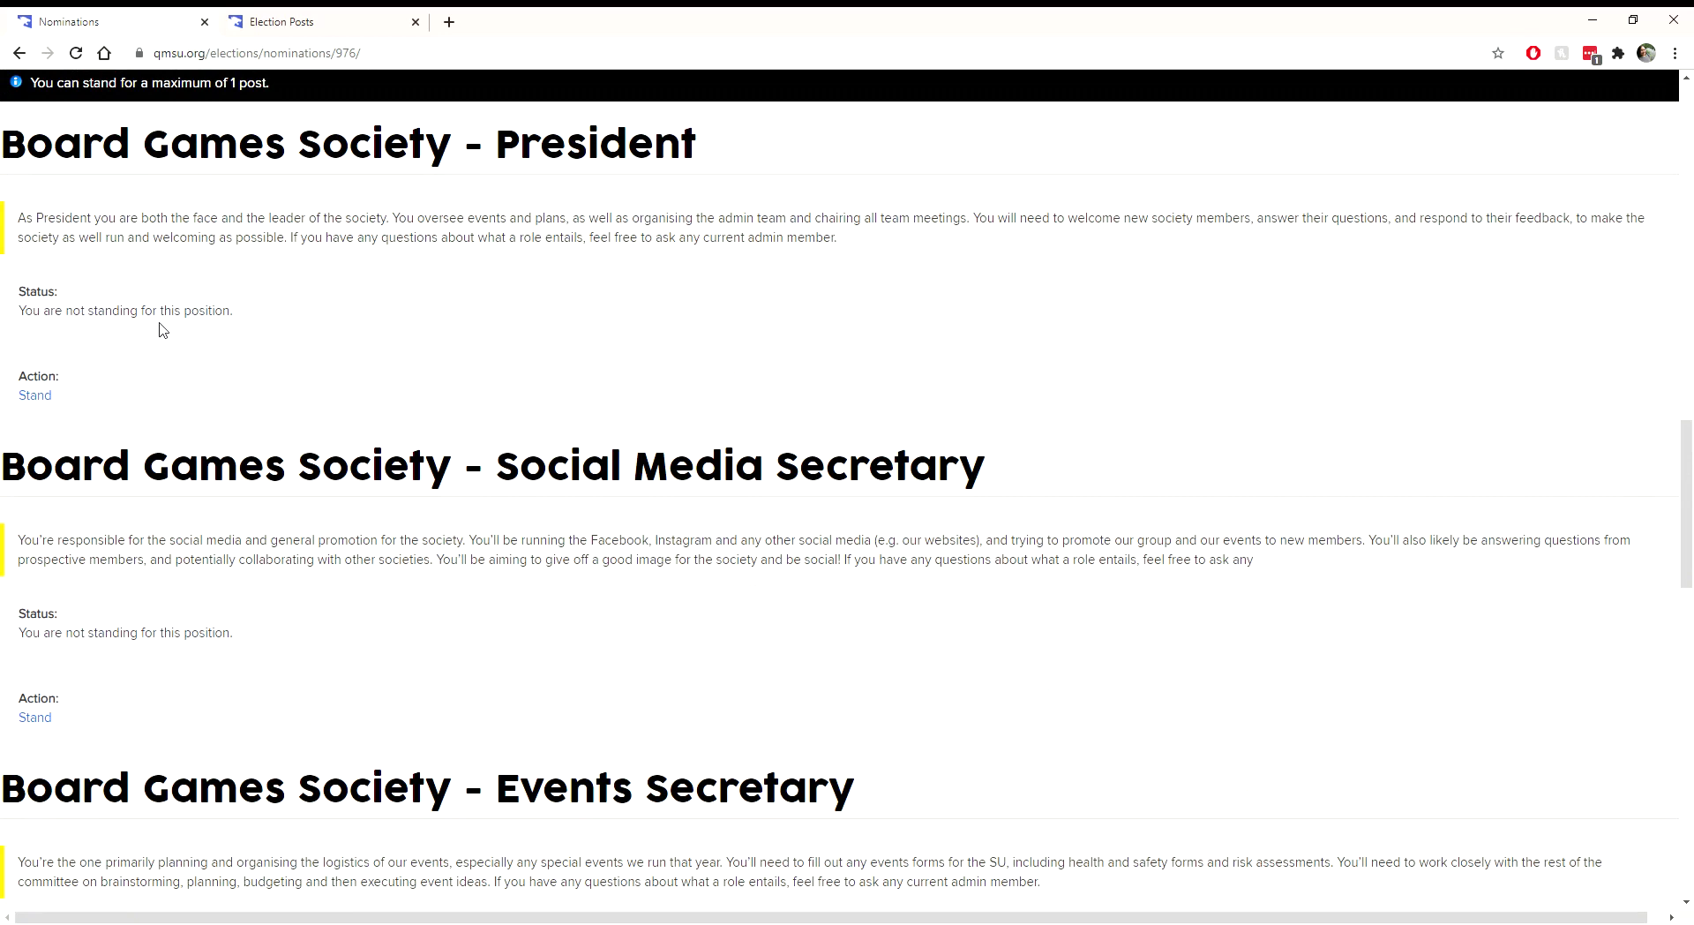
Step: Stand for the Board Games Society President post and submit the nomination
{"action": "left_click", "coordinate": [32, 402]}
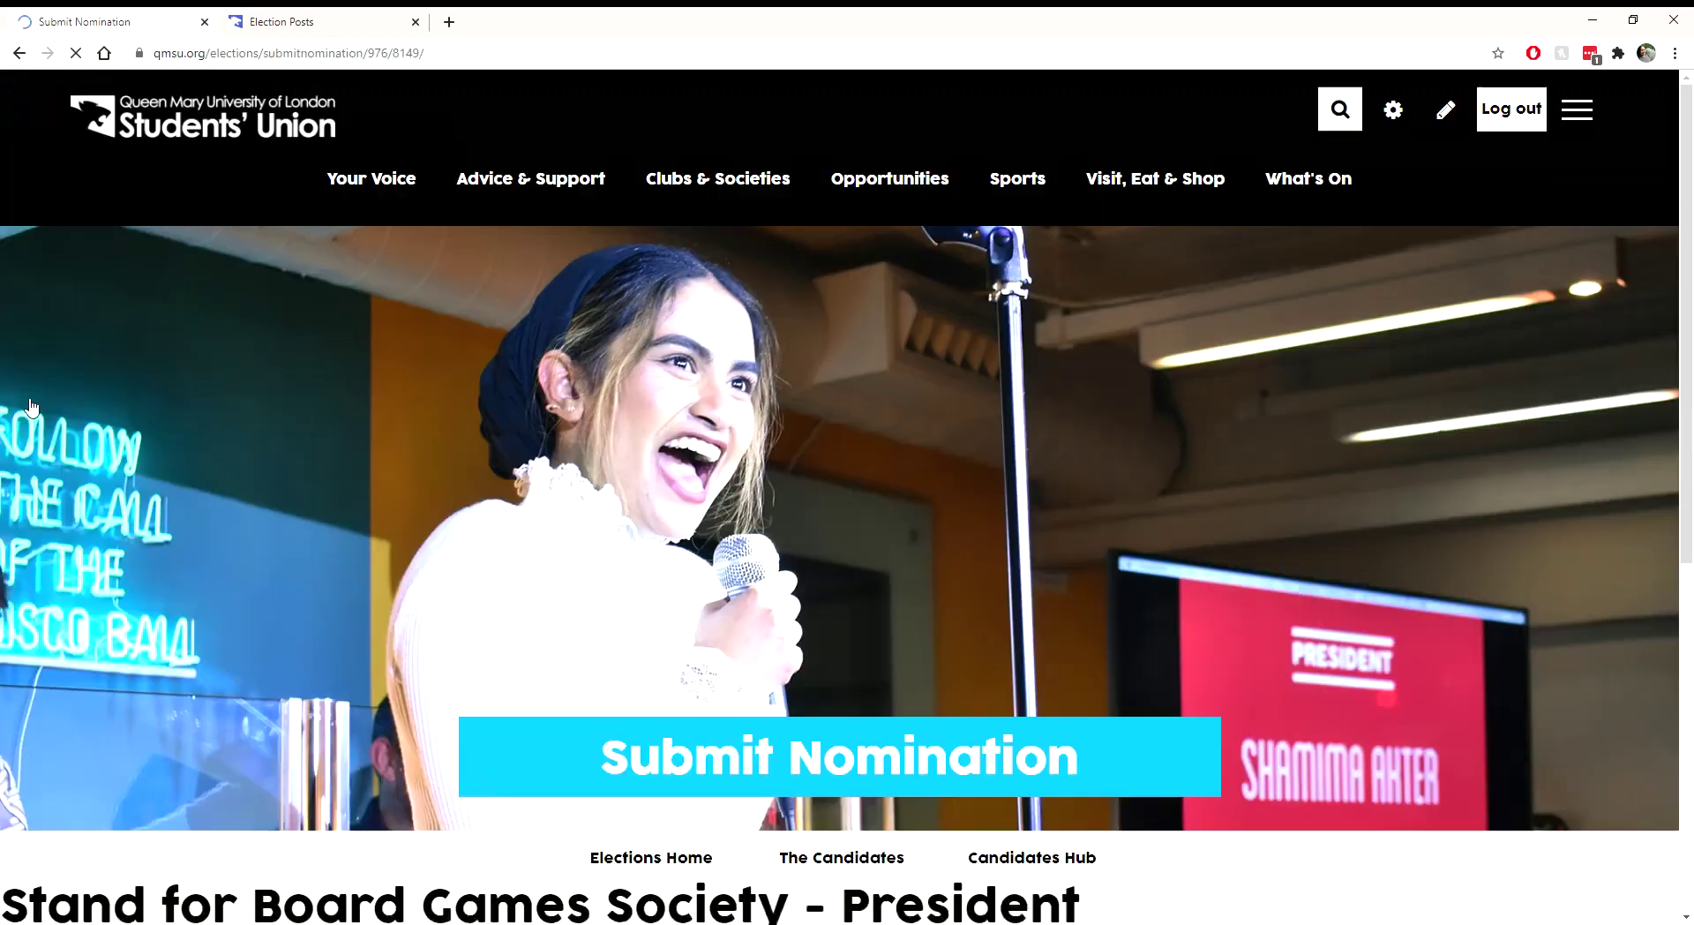
{"action": "scroll", "coordinate": [422, 496], "scroll_direction": "down", "scroll_amount": 4}
{"action": "scroll", "coordinate": [423, 496], "scroll_direction": "down", "scroll_amount": 3}
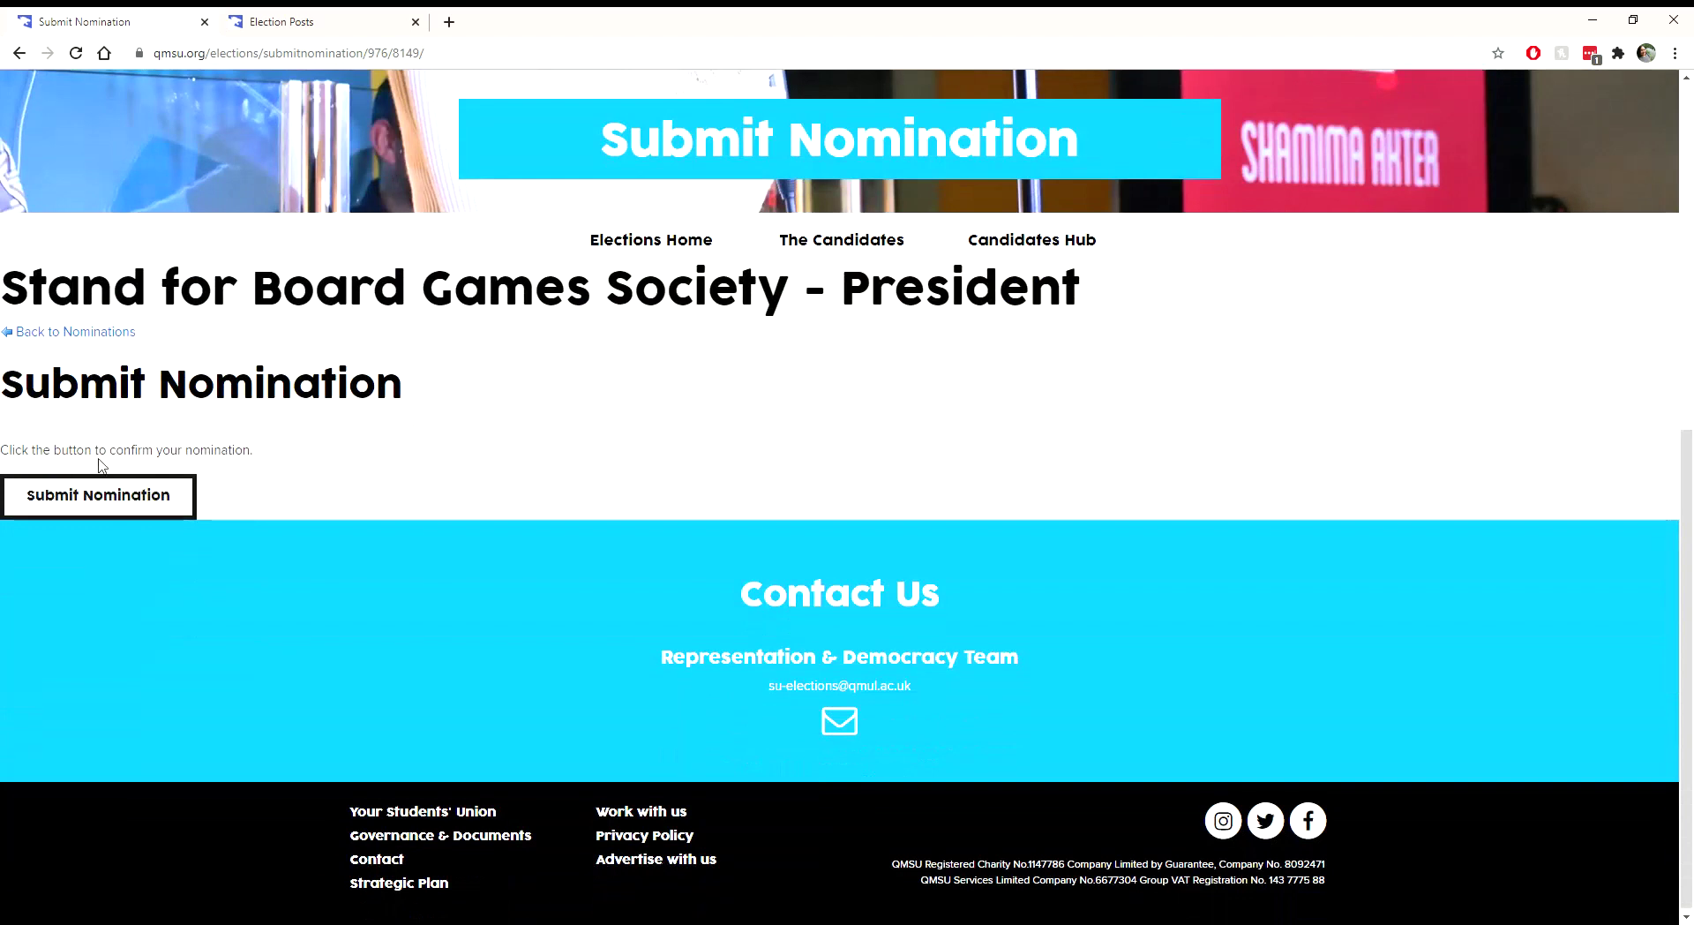
{"action": "left_click", "coordinate": [79, 513]}
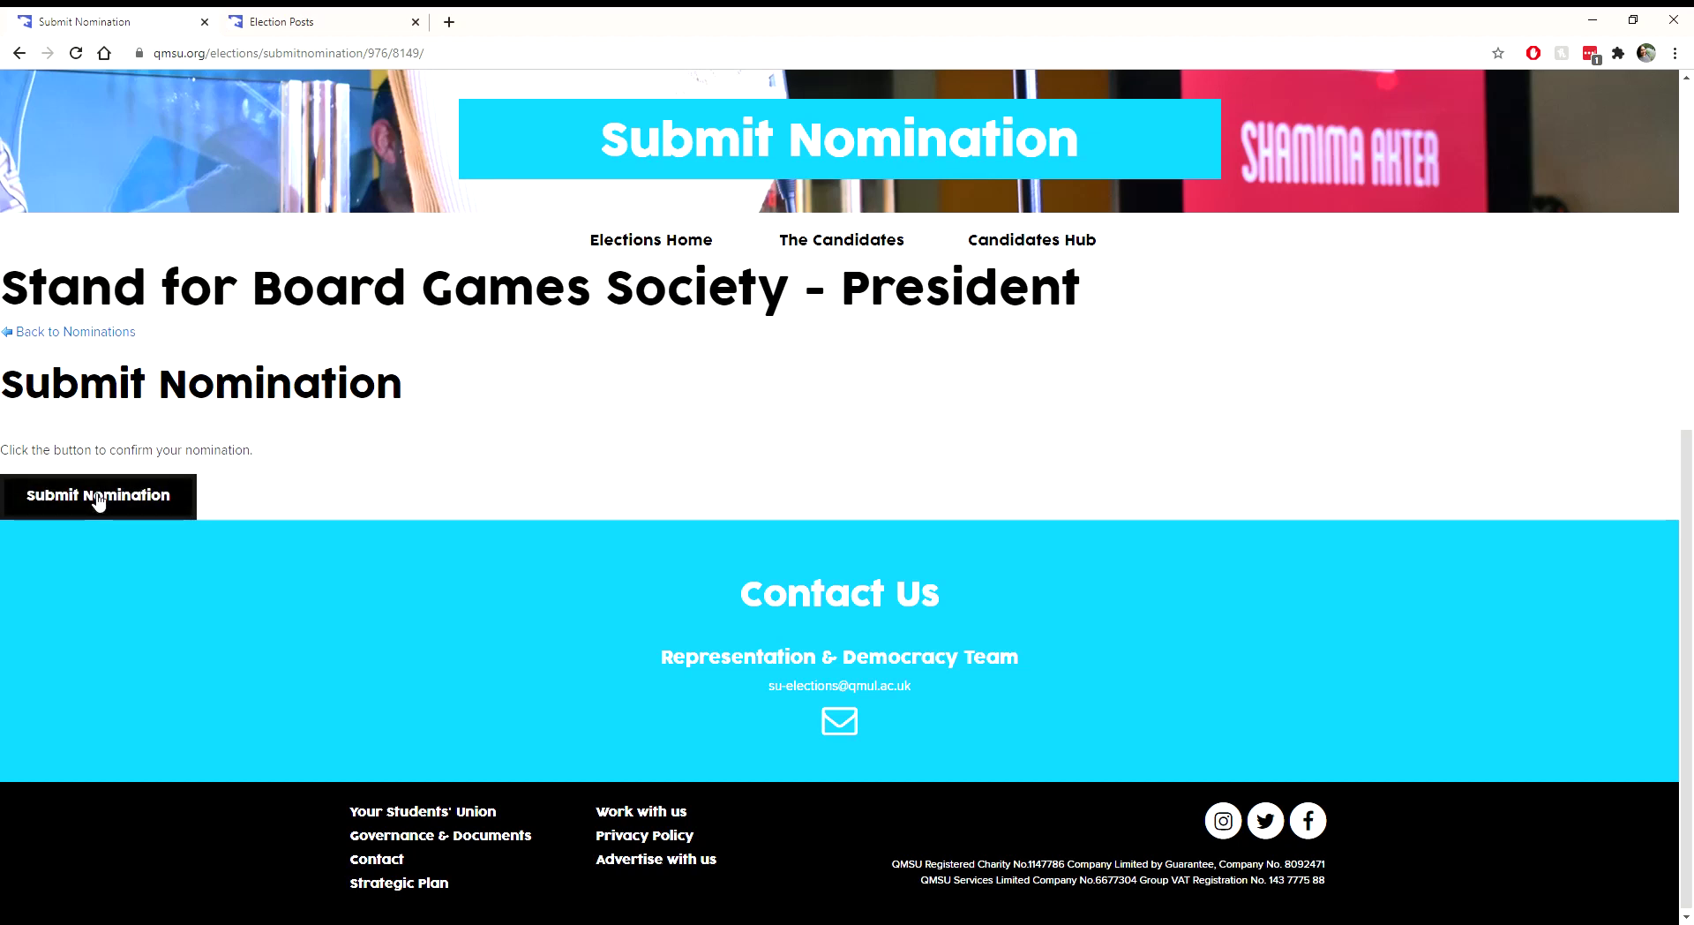
{"action": "left_click", "coordinate": [103, 507]}
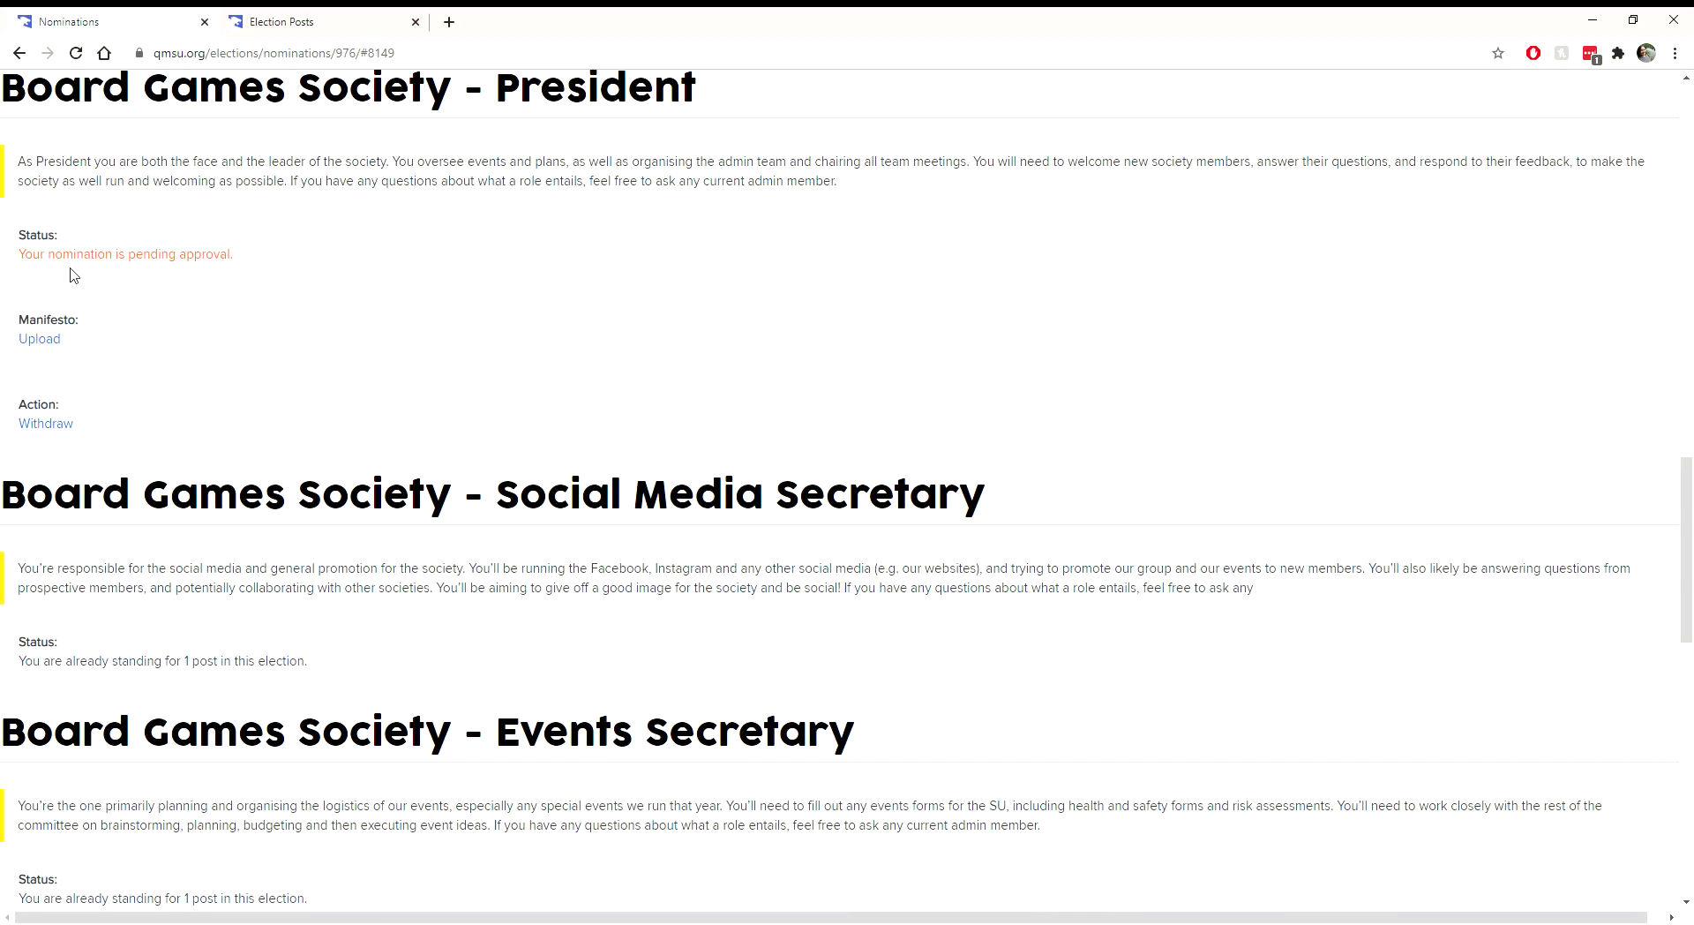
Step: Check that the President nomination's status reads pending approval
{"action": "left_click_drag", "start_coordinate": [26, 255], "coordinate": [246, 265]}
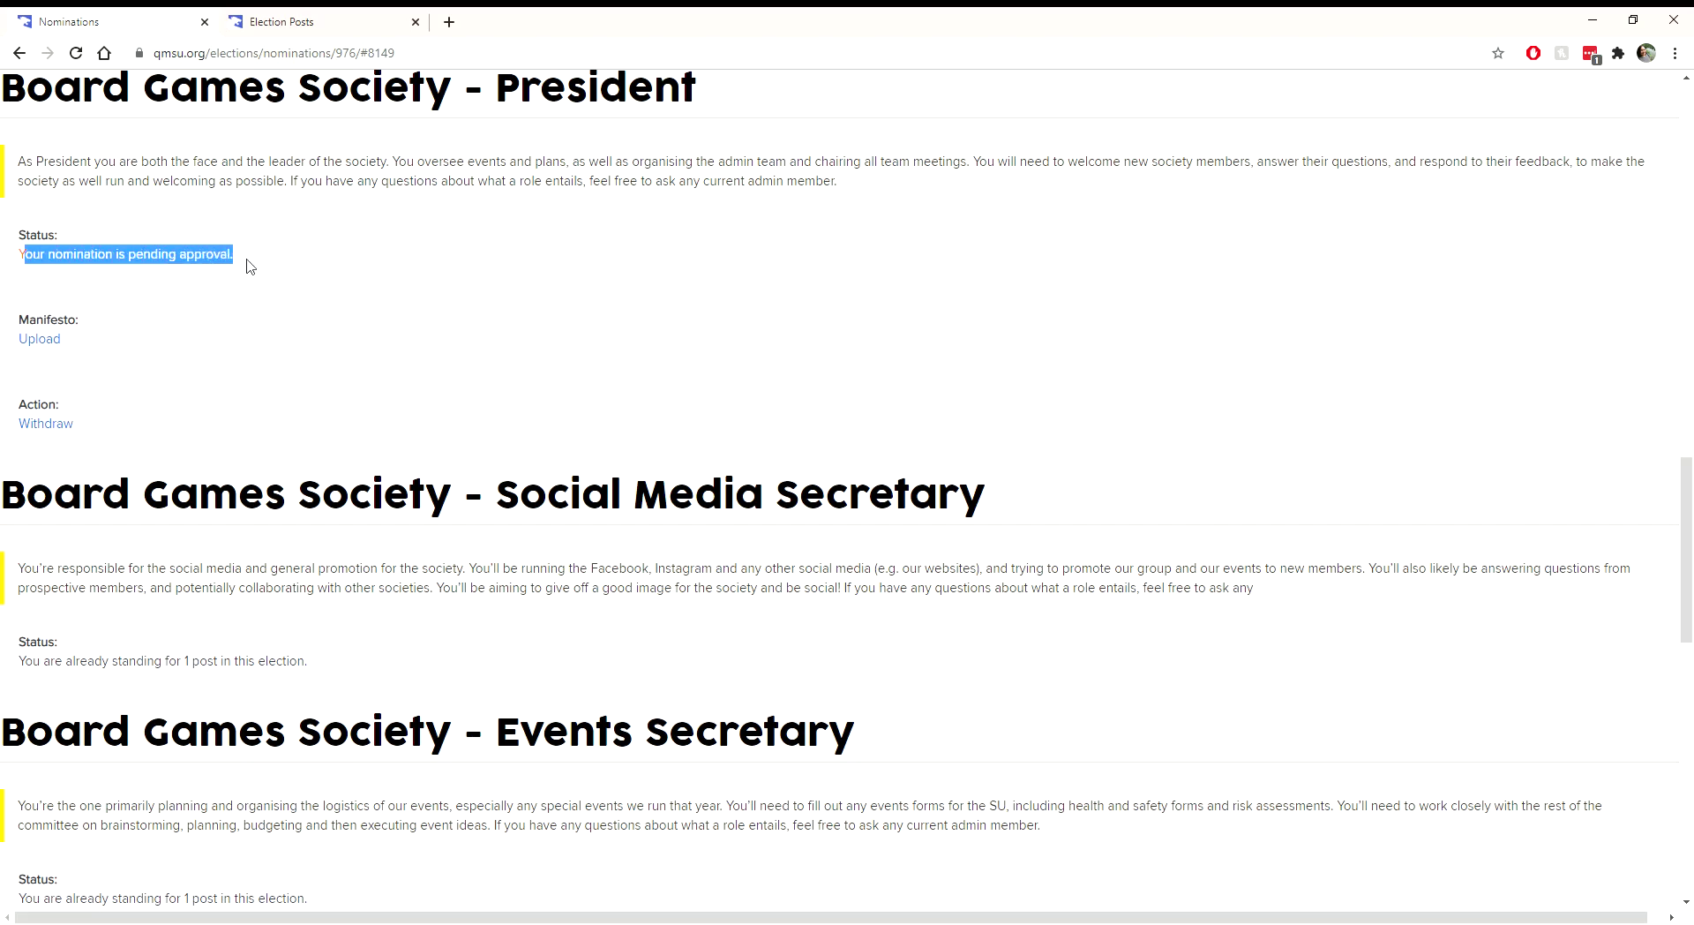
{"action": "left_click", "coordinate": [249, 267]}
{"action": "scroll", "coordinate": [164, 292], "scroll_direction": "up", "scroll_amount": 1}
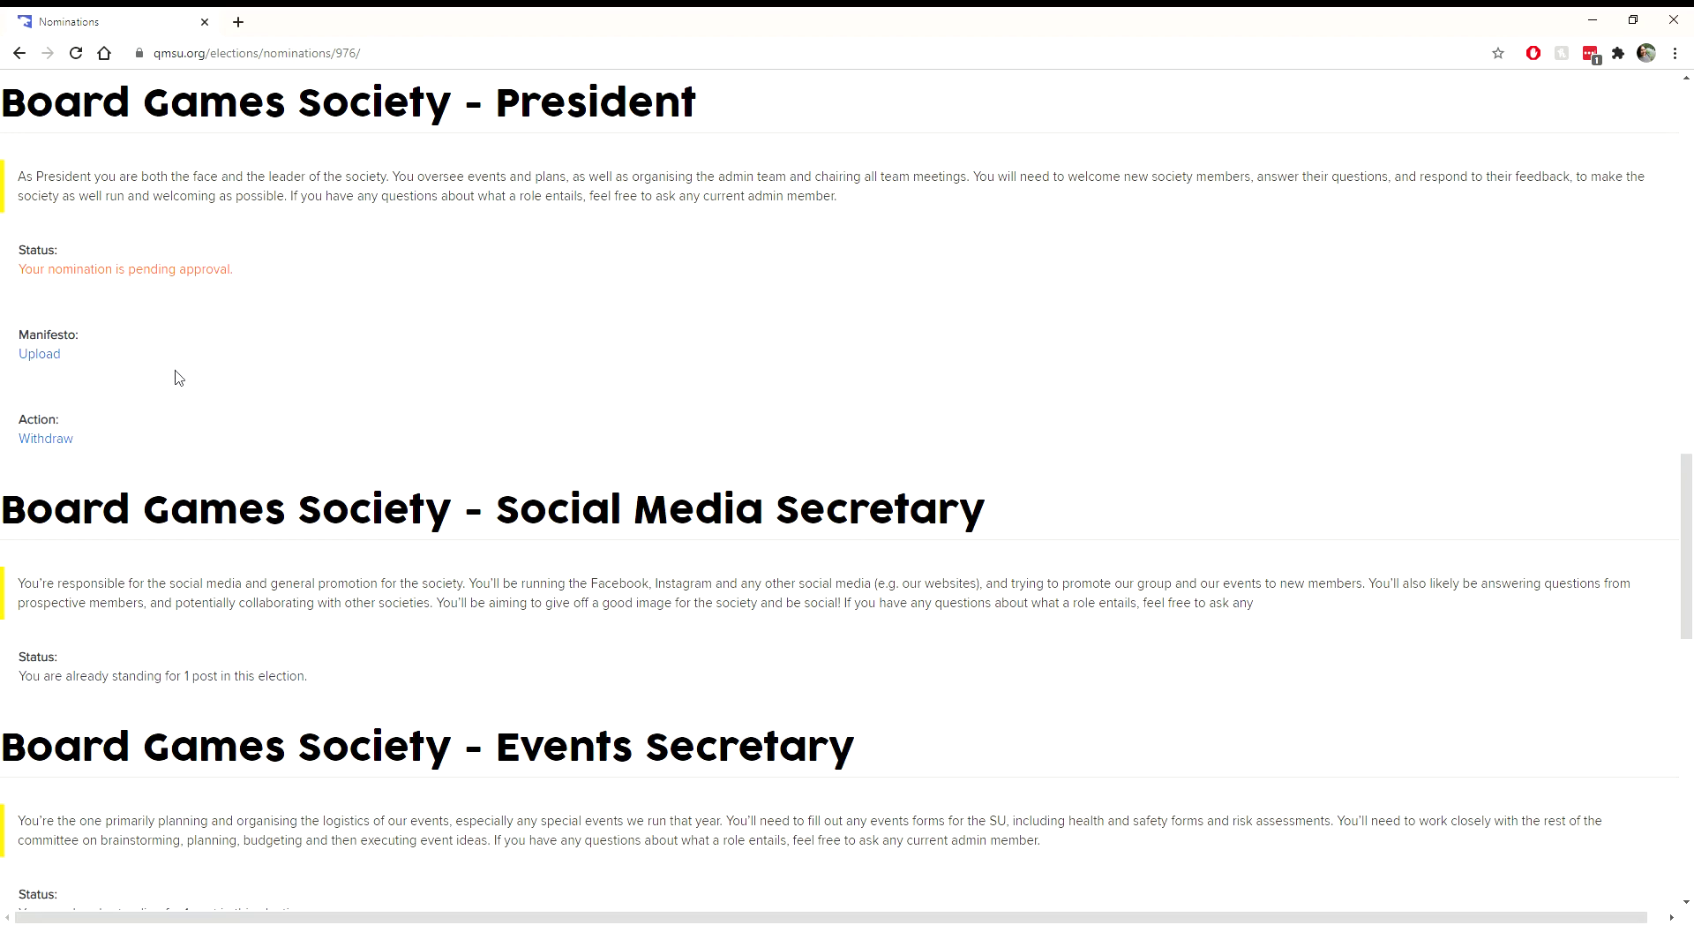
Step: From the home page, search societies for 'board' and open the Board Games Society page
{"action": "scroll", "coordinate": [174, 373], "scroll_direction": "up", "scroll_amount": 18}
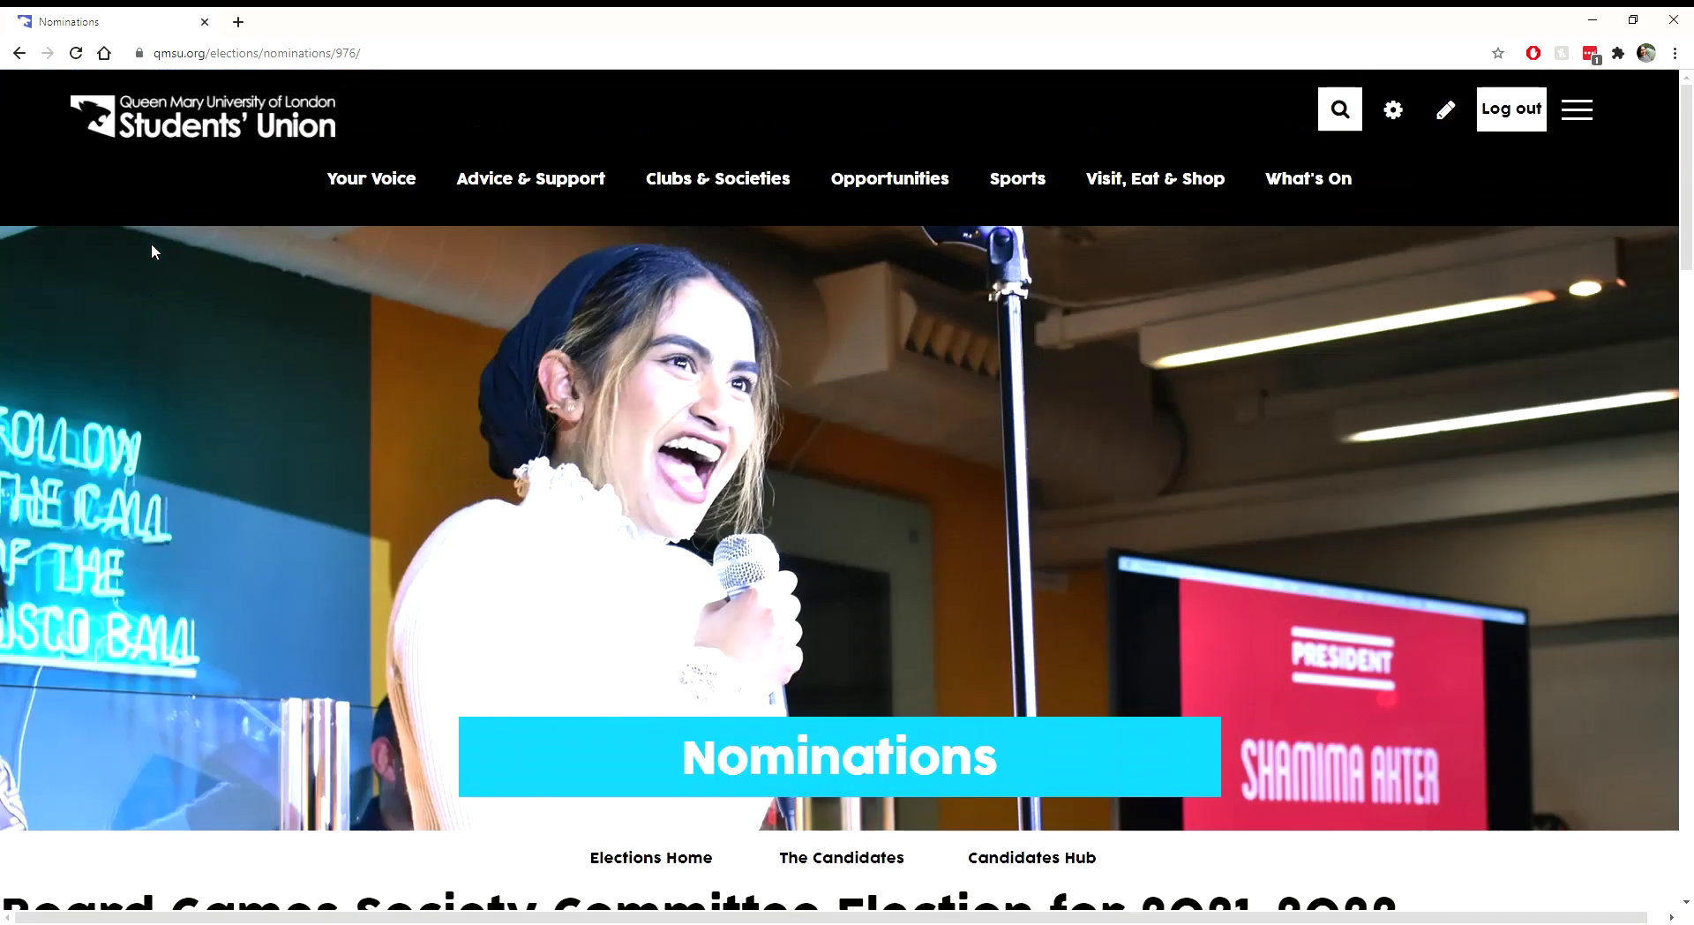
{"action": "left_click", "coordinate": [179, 132]}
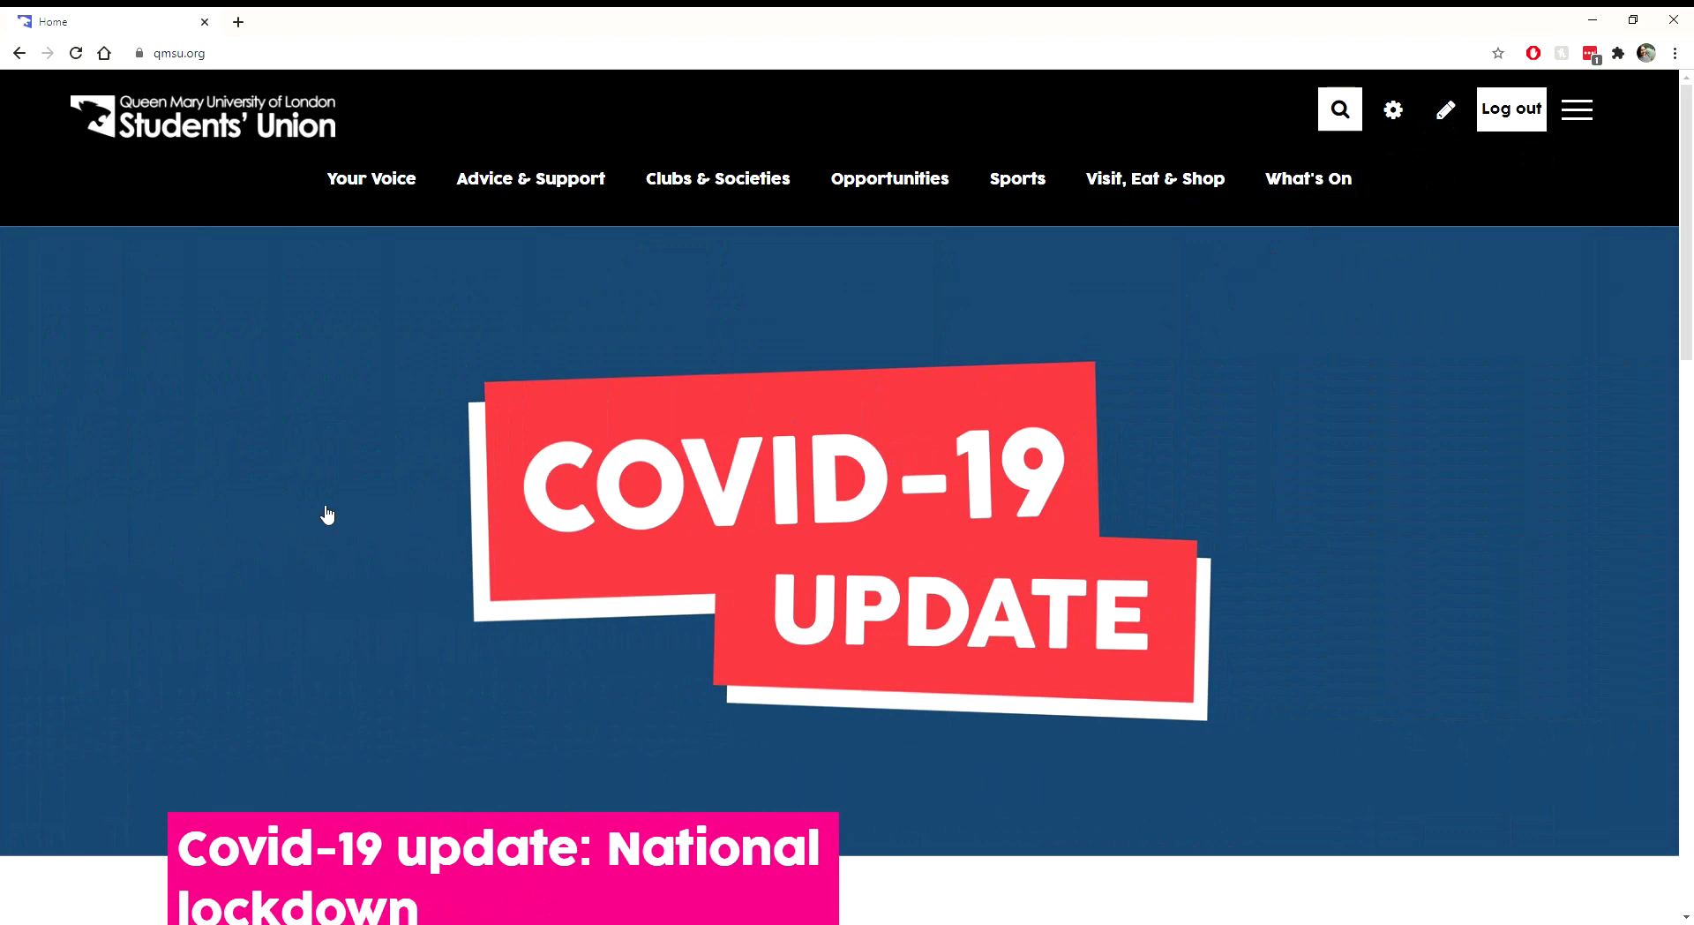
{"action": "left_click", "coordinate": [715, 212]}
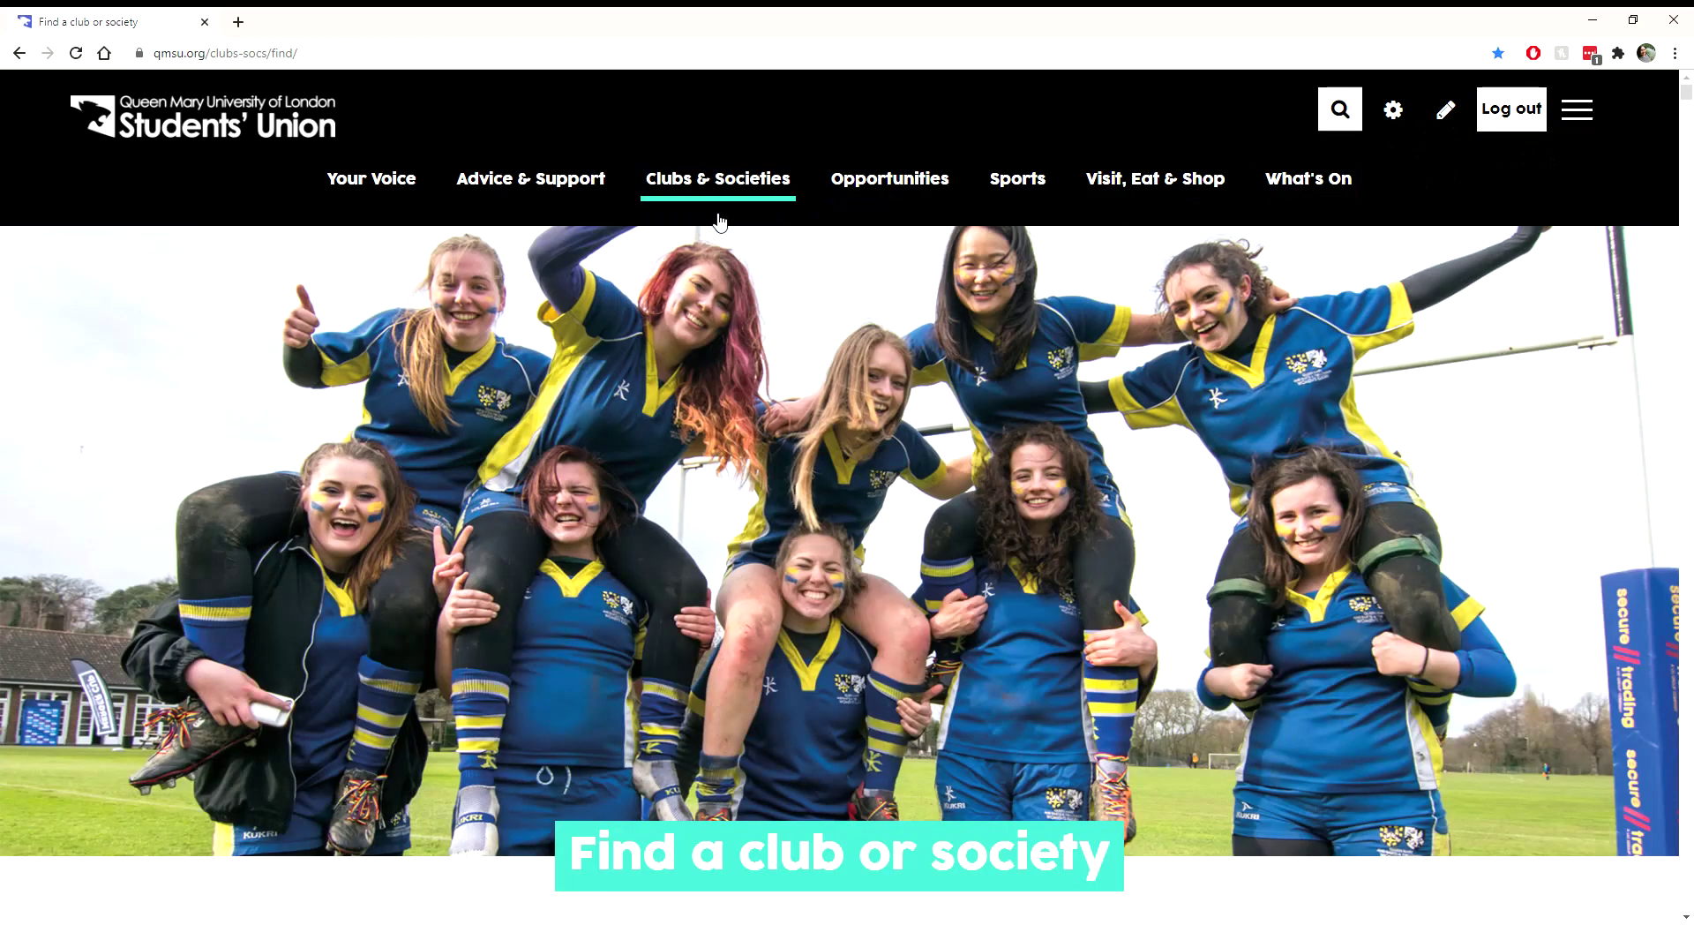
{"action": "scroll", "coordinate": [644, 369], "scroll_direction": "down", "scroll_amount": 5}
{"action": "left_click", "coordinate": [885, 661]}
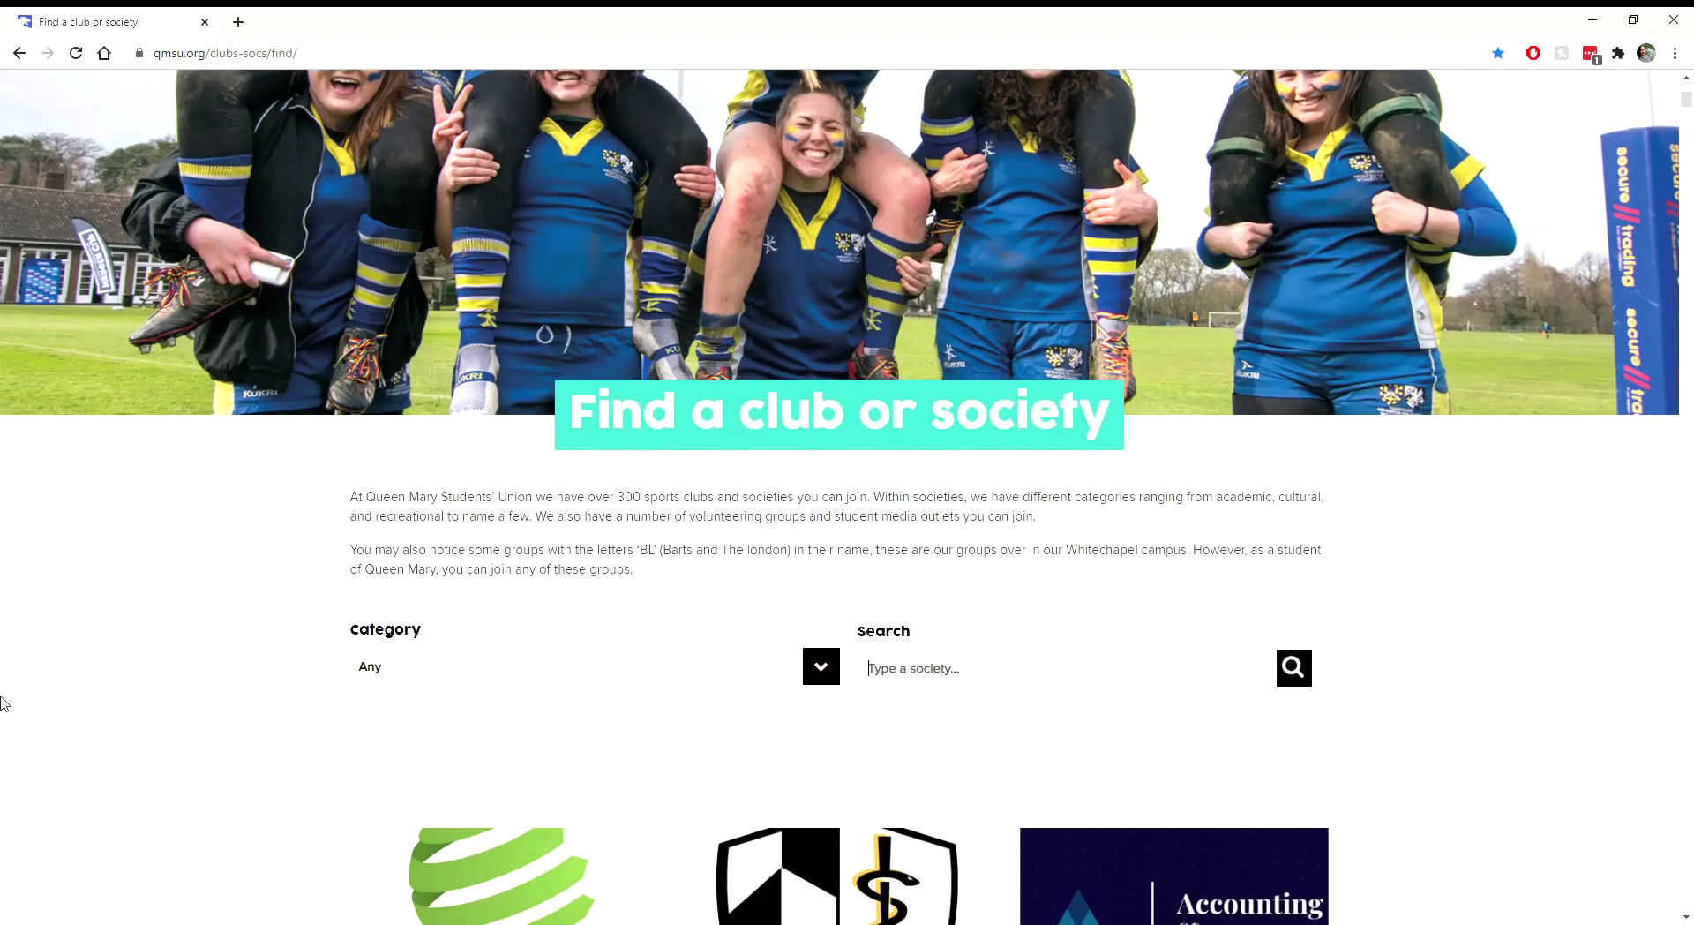
{"action": "type", "text": "board"}
{"action": "scroll", "coordinate": [4, 684], "scroll_direction": "down", "scroll_amount": 3}
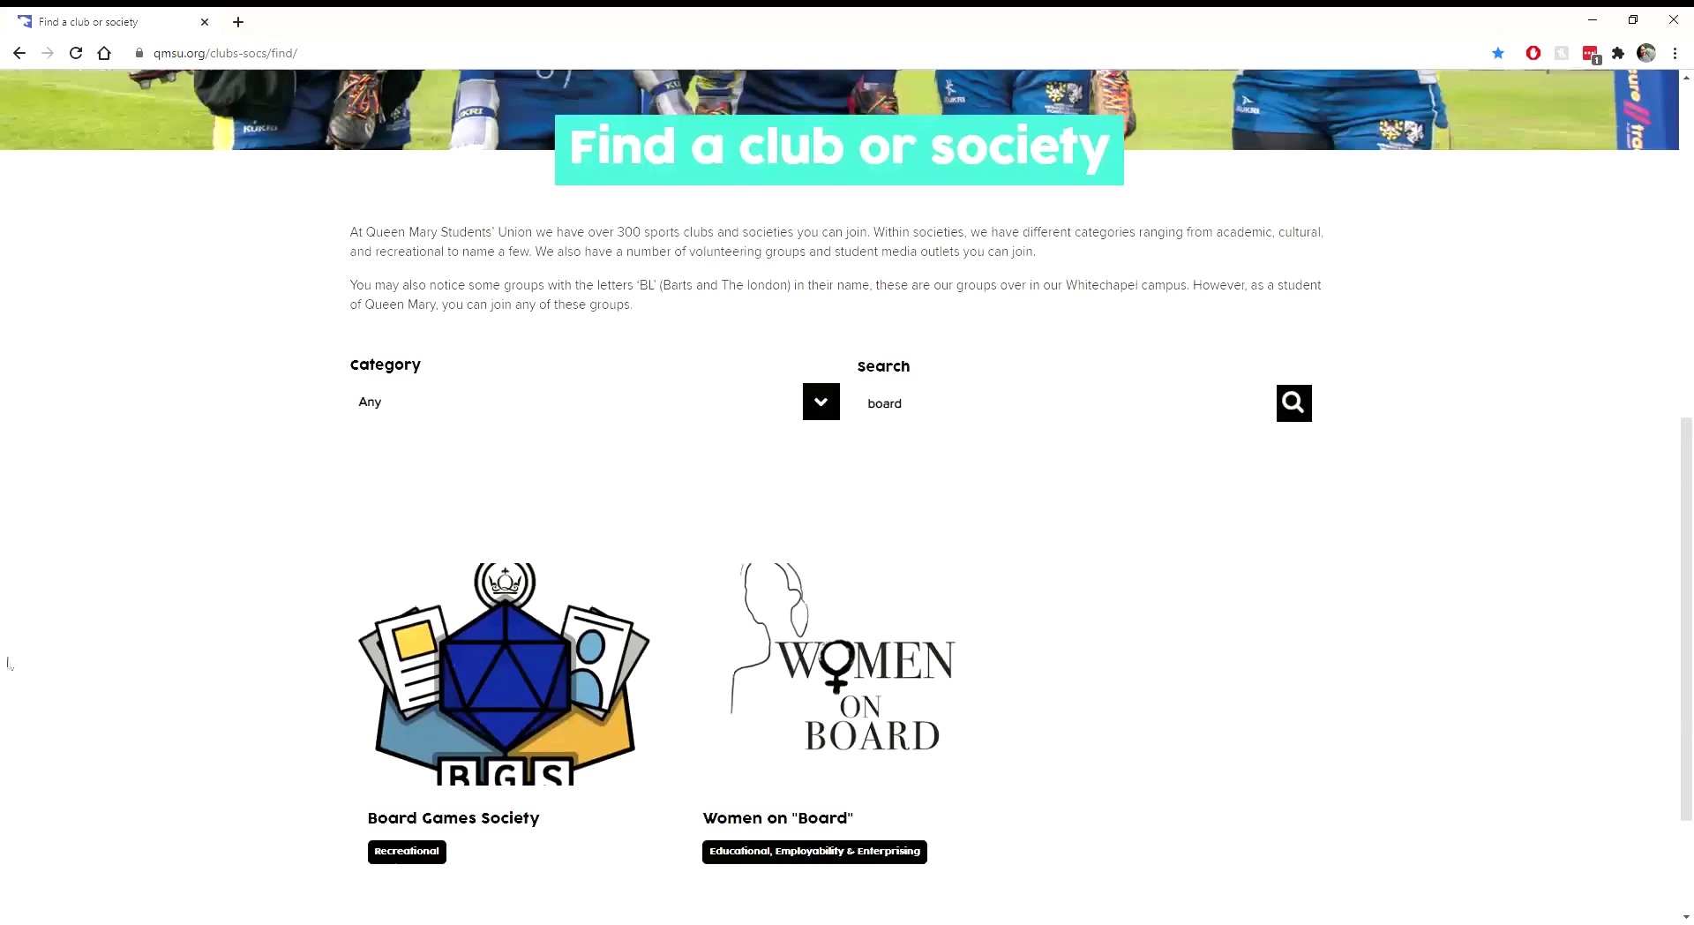
{"action": "left_click", "coordinate": [373, 692]}
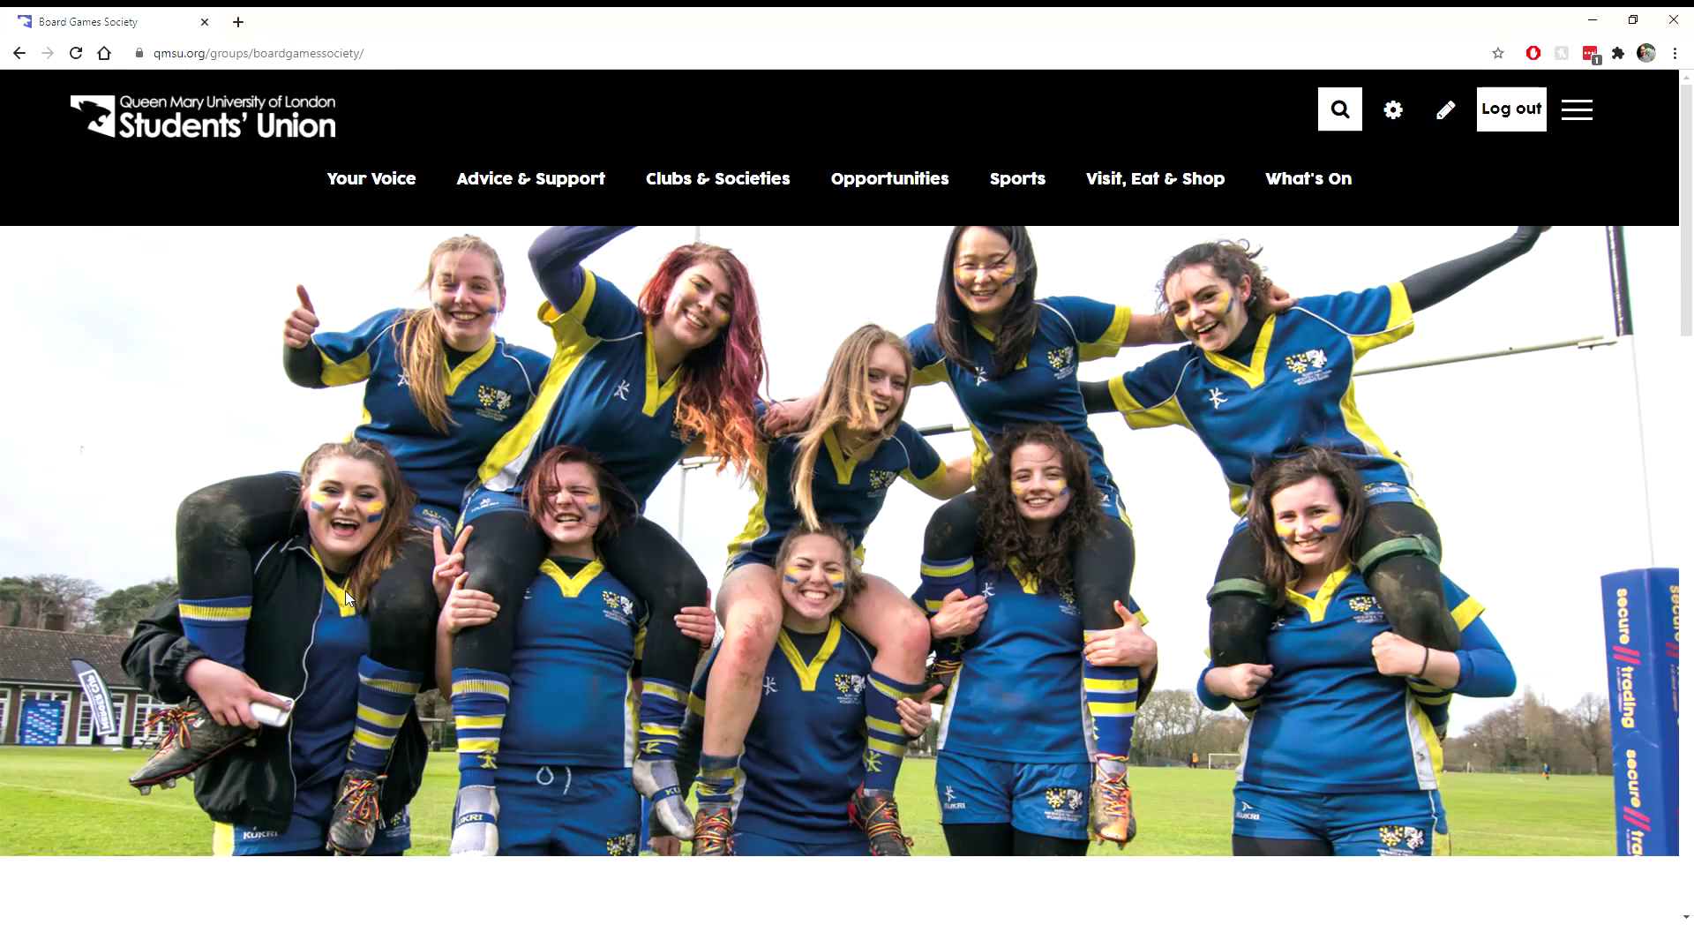
Step: Expand the Elections section and open Review Nominations for the committee election
{"action": "scroll", "coordinate": [350, 600], "scroll_direction": "down", "scroll_amount": 4}
{"action": "scroll", "coordinate": [303, 454], "scroll_direction": "down", "scroll_amount": 2}
{"action": "scroll", "coordinate": [305, 458], "scroll_direction": "down", "scroll_amount": 15}
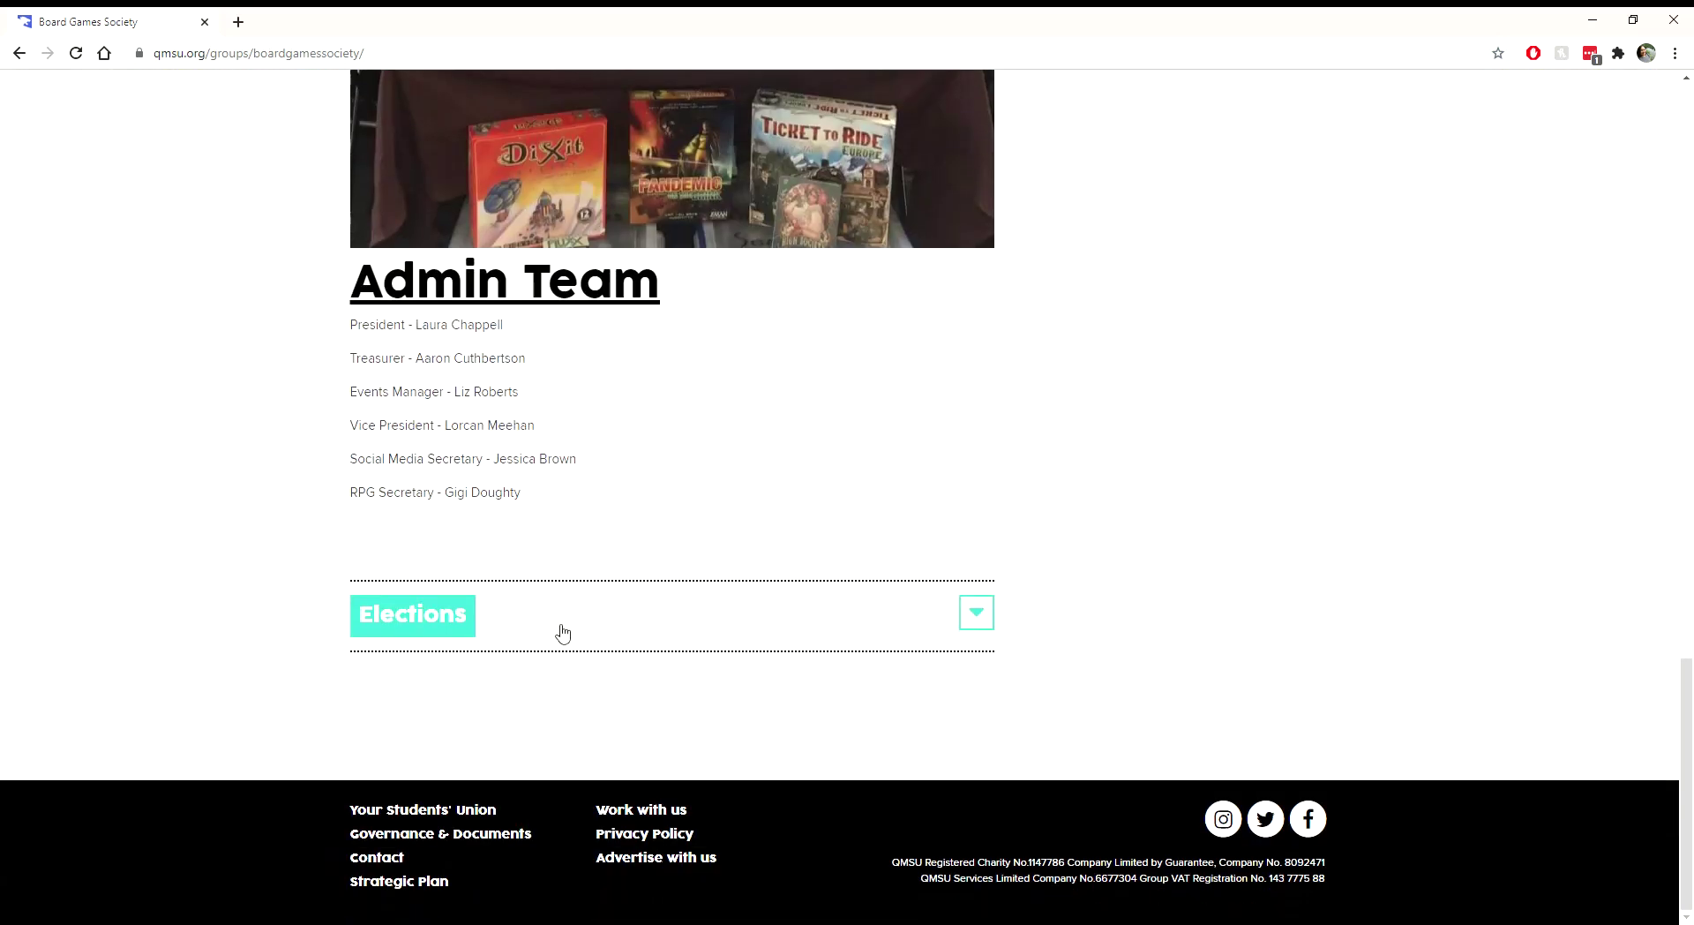
{"action": "left_click", "coordinate": [560, 630]}
{"action": "scroll", "coordinate": [485, 560], "scroll_direction": "down", "scroll_amount": 3}
{"action": "scroll", "coordinate": [456, 544], "scroll_direction": "up", "scroll_amount": 1}
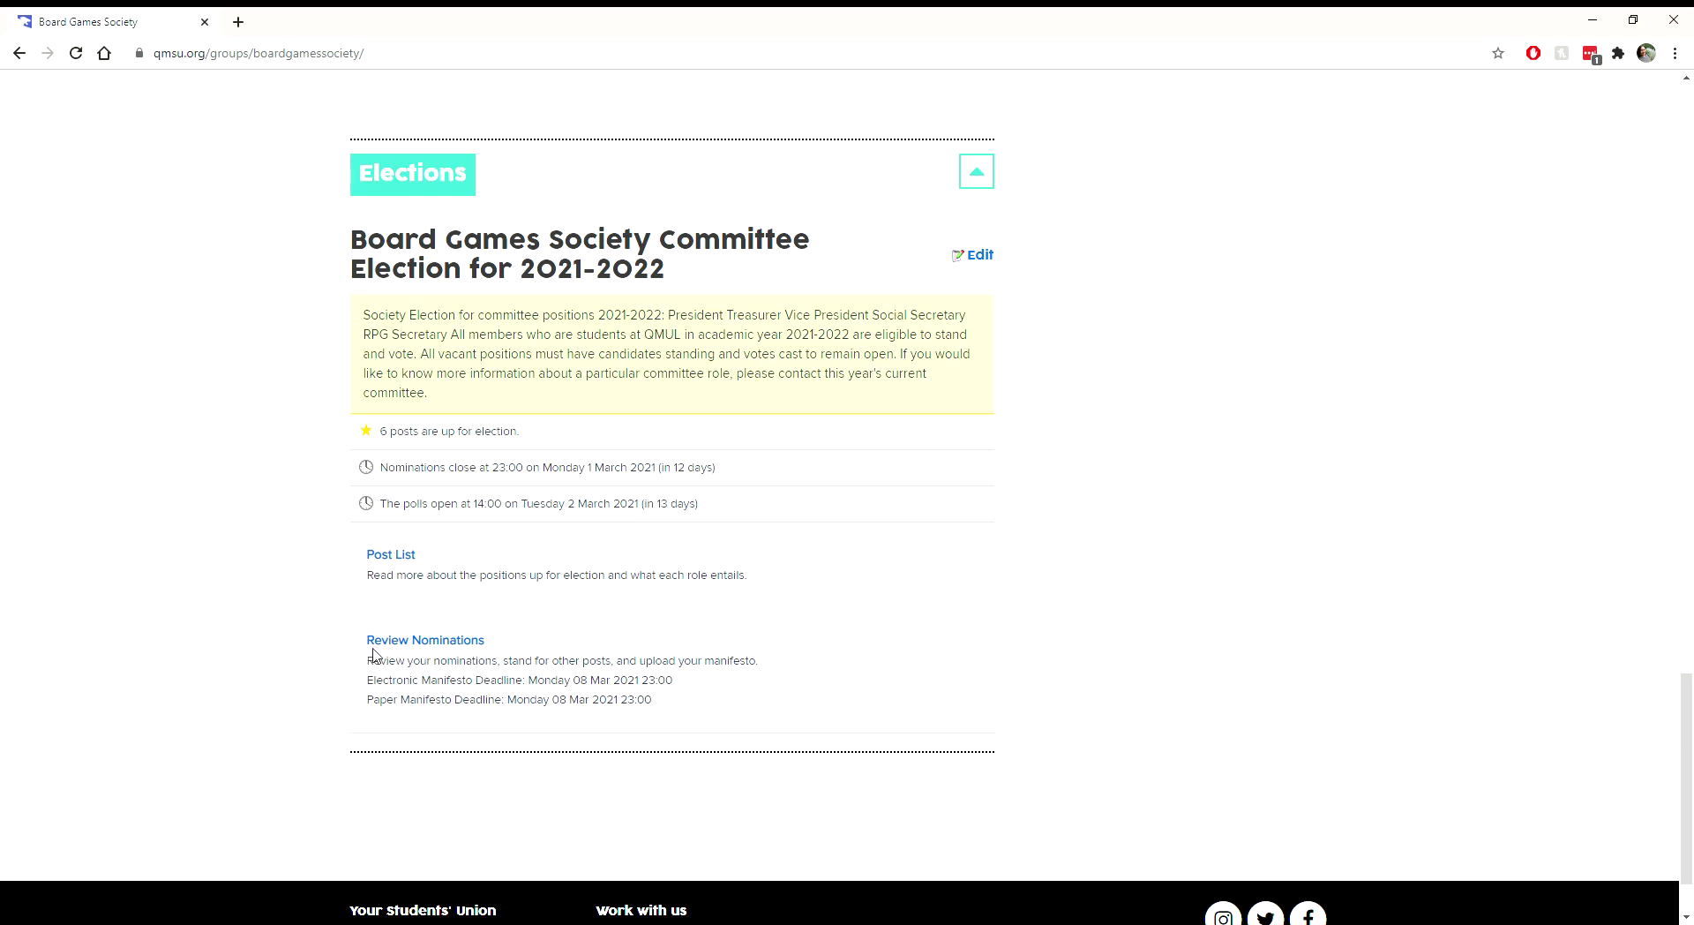
{"action": "left_click", "coordinate": [391, 647]}
Step: Start a manifesto upload for the President nomination
{"action": "scroll", "coordinate": [391, 651], "scroll_direction": "down", "scroll_amount": 6}
{"action": "scroll", "coordinate": [398, 651], "scroll_direction": "down", "scroll_amount": 2}
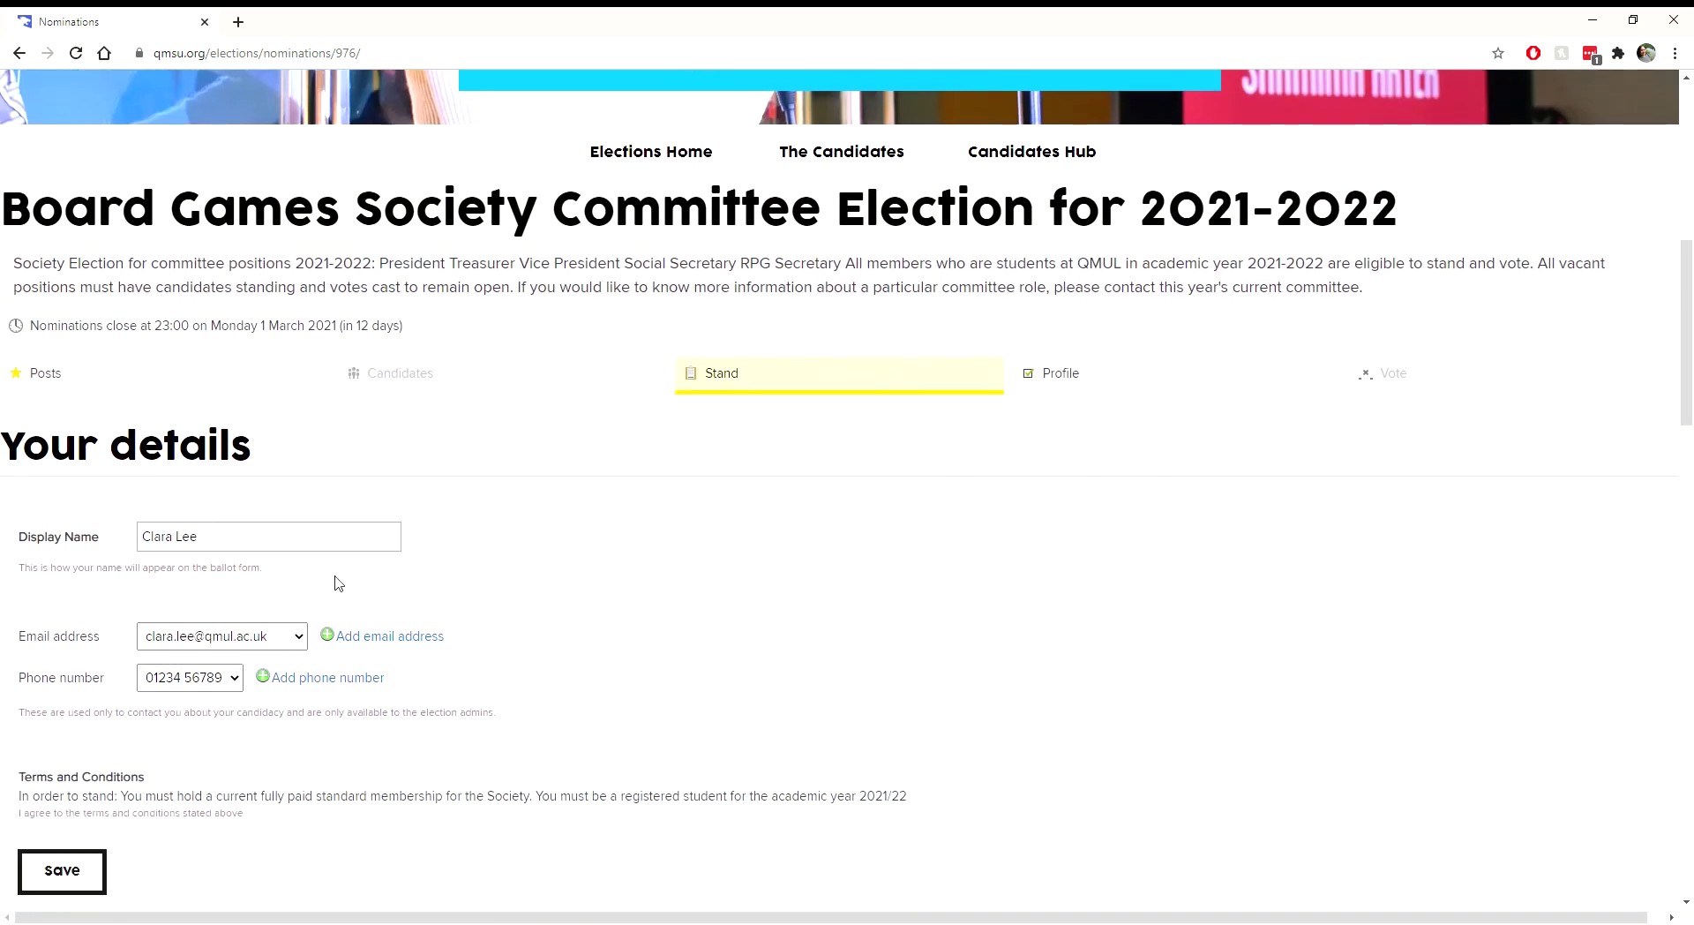
{"action": "scroll", "coordinate": [340, 578], "scroll_direction": "down", "scroll_amount": 8}
{"action": "scroll", "coordinate": [358, 503], "scroll_direction": "down", "scroll_amount": 2}
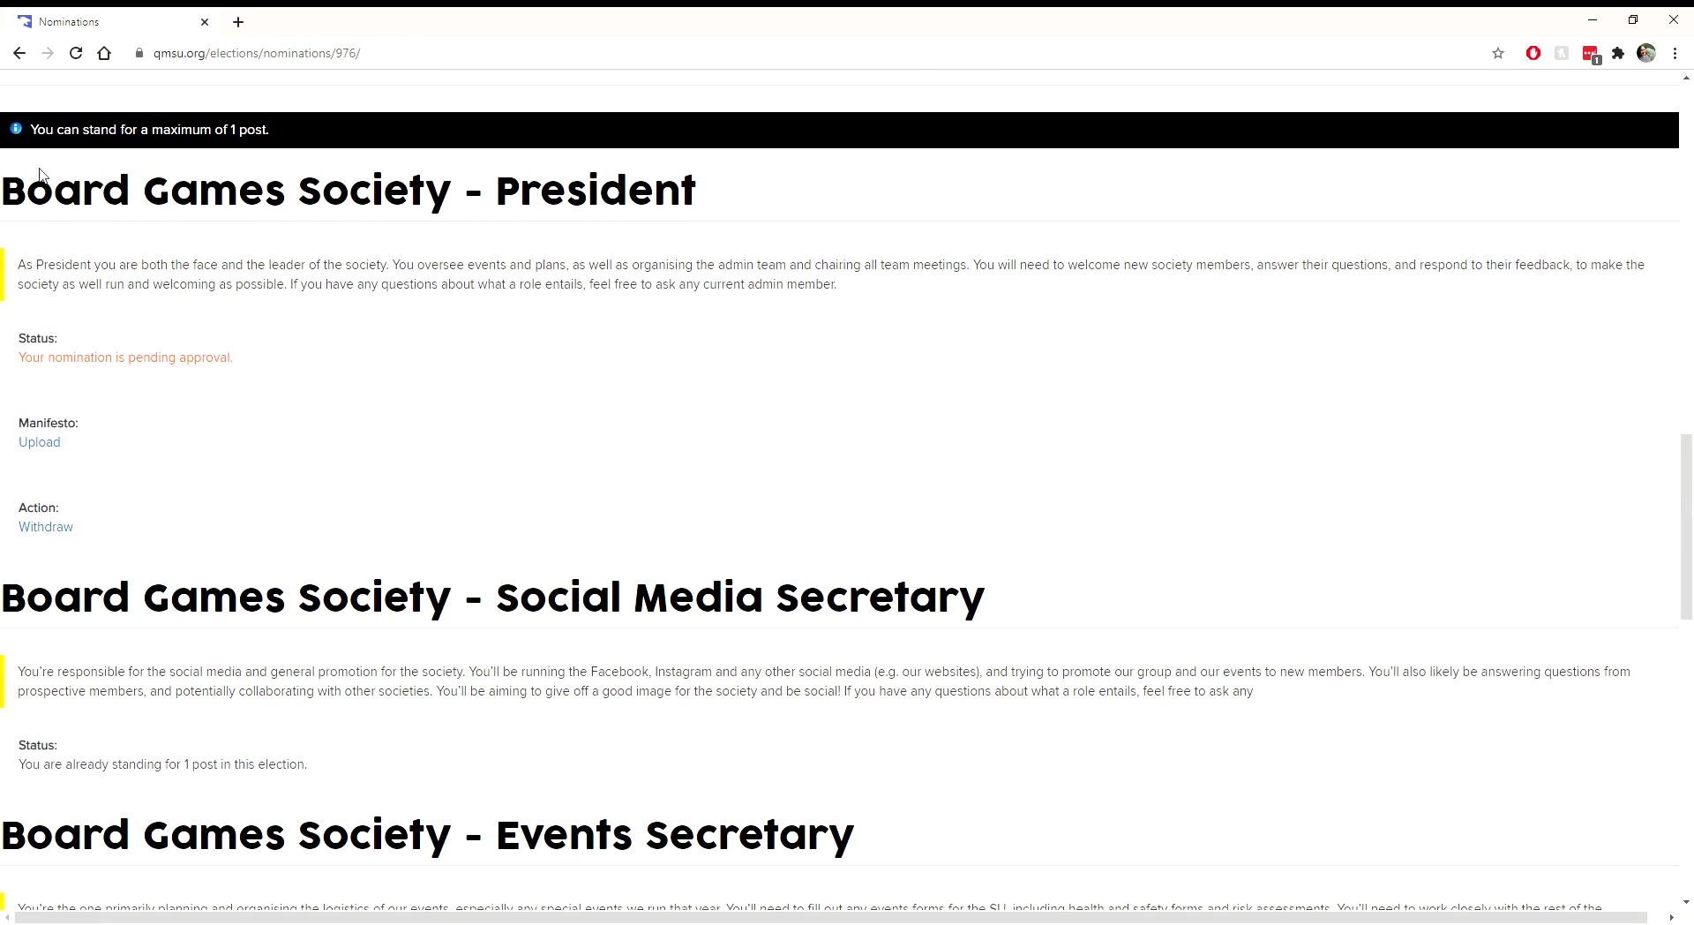
{"action": "left_click", "coordinate": [56, 451]}
Step: Choose qmsu.jpg and upload it as the President manifesto's candidate photo
{"action": "scroll", "coordinate": [272, 425], "scroll_direction": "down", "scroll_amount": 4}
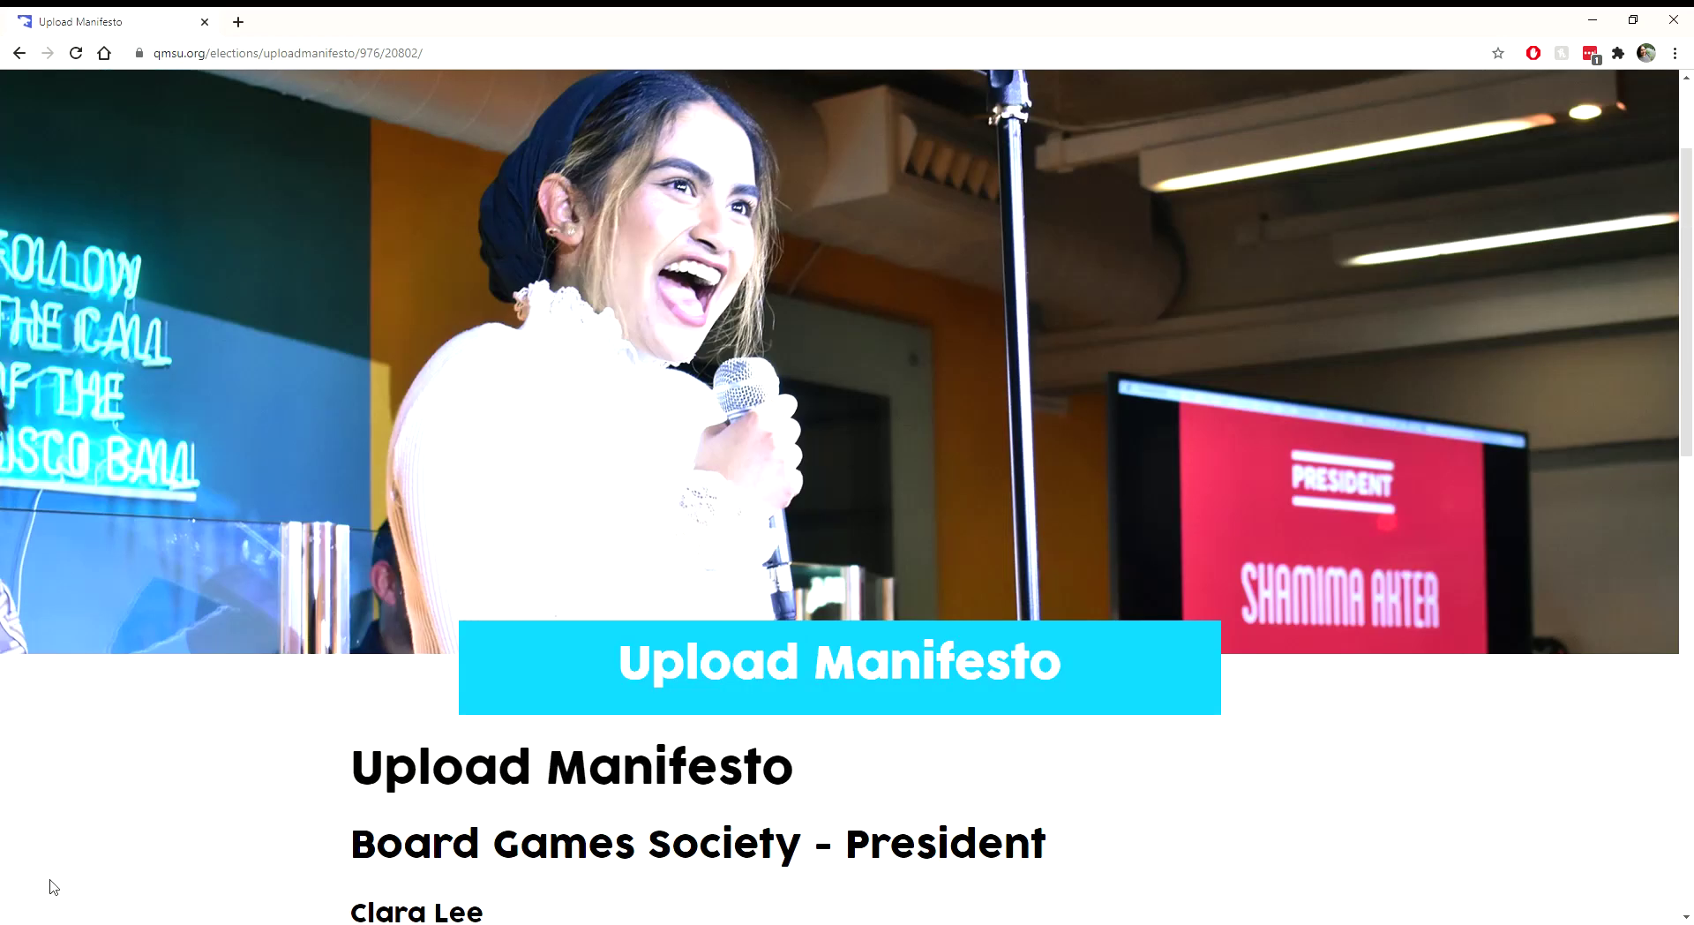
{"action": "scroll", "coordinate": [79, 839], "scroll_direction": "down", "scroll_amount": 6}
{"action": "scroll", "coordinate": [79, 840], "scroll_direction": "down", "scroll_amount": 1}
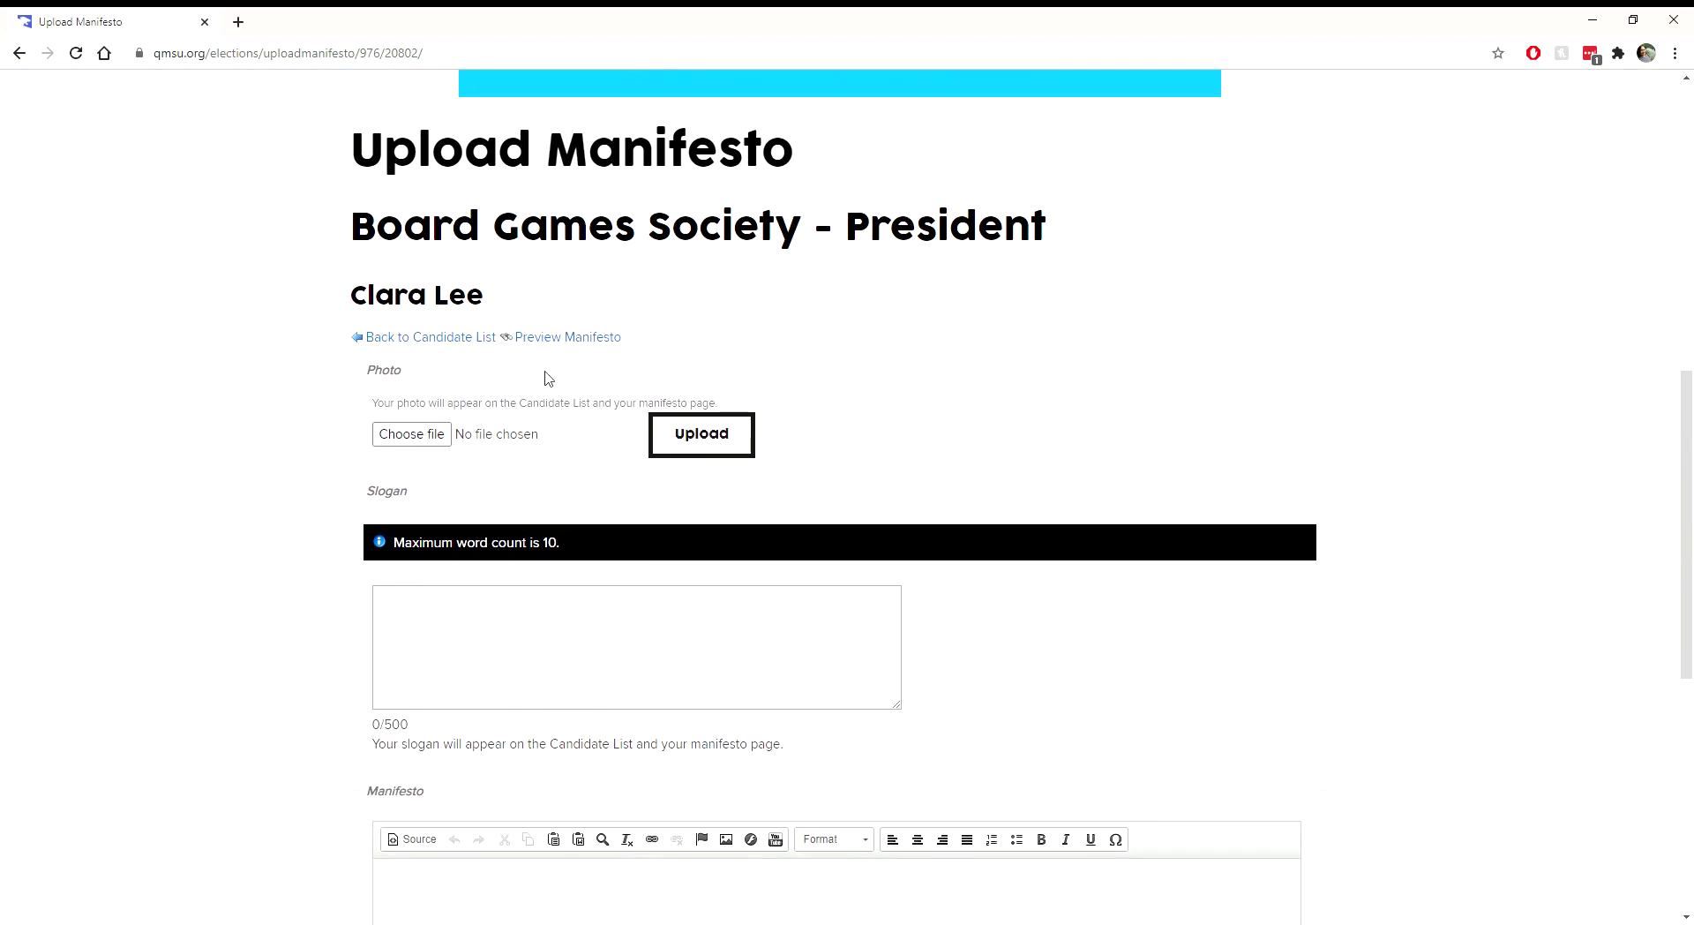
{"action": "left_click", "coordinate": [410, 444]}
{"action": "left_click", "coordinate": [677, 446]}
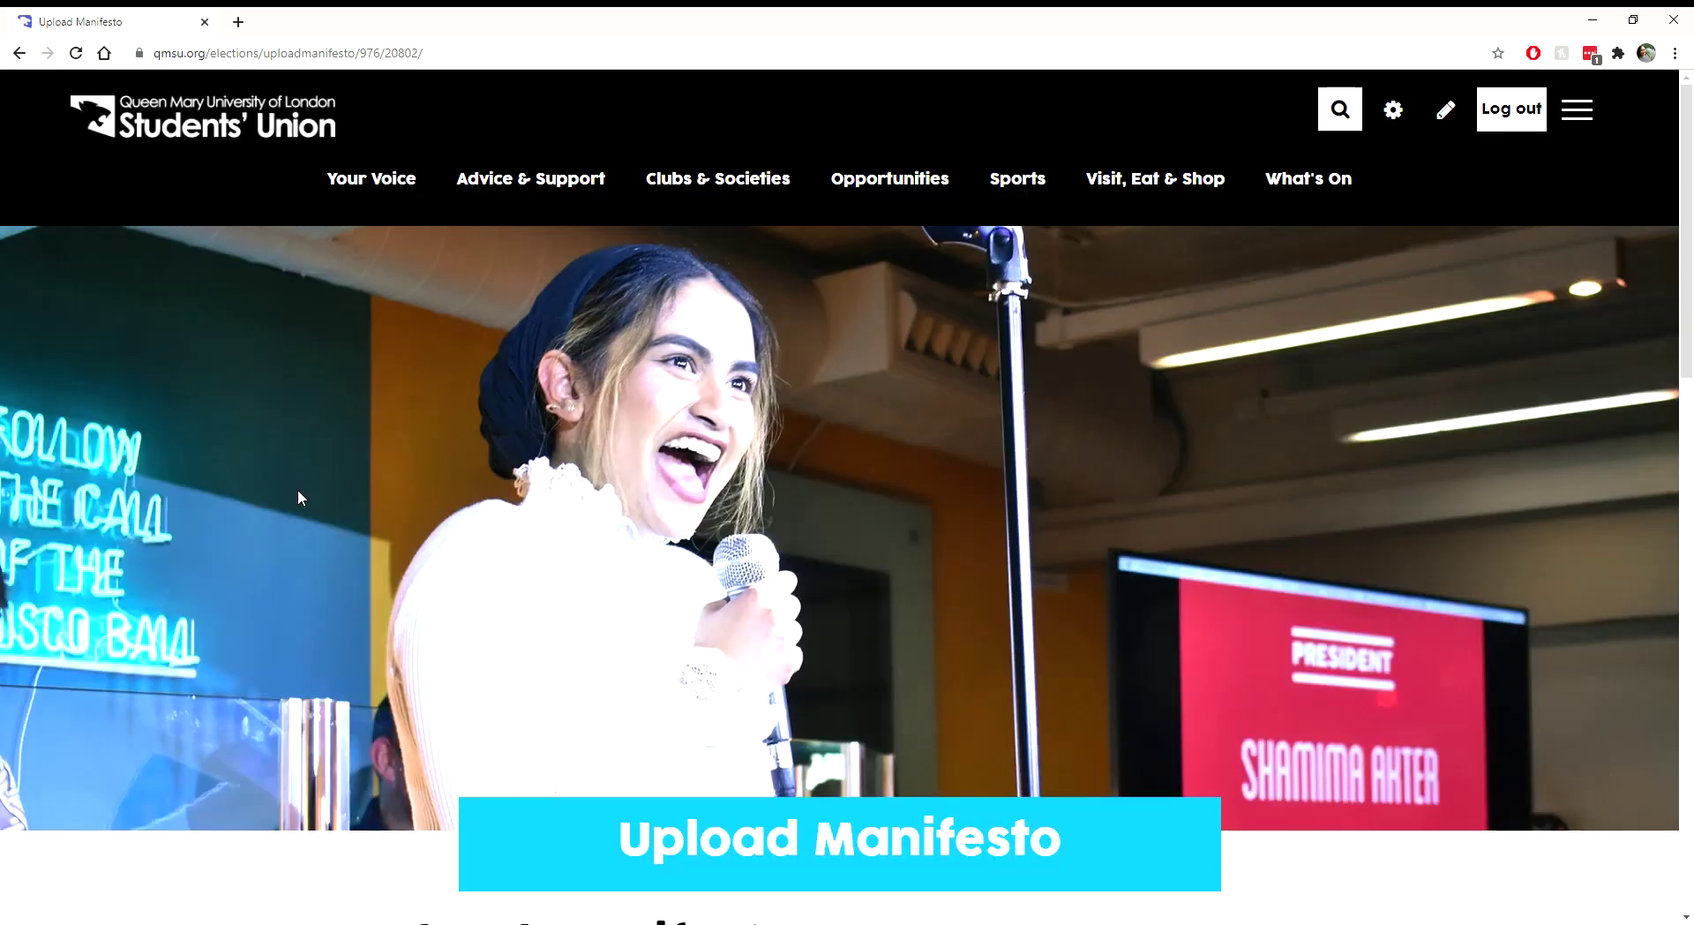
{"action": "scroll", "coordinate": [300, 494], "scroll_direction": "down", "scroll_amount": 5}
{"action": "scroll", "coordinate": [300, 496], "scroll_direction": "down", "scroll_amount": 4}
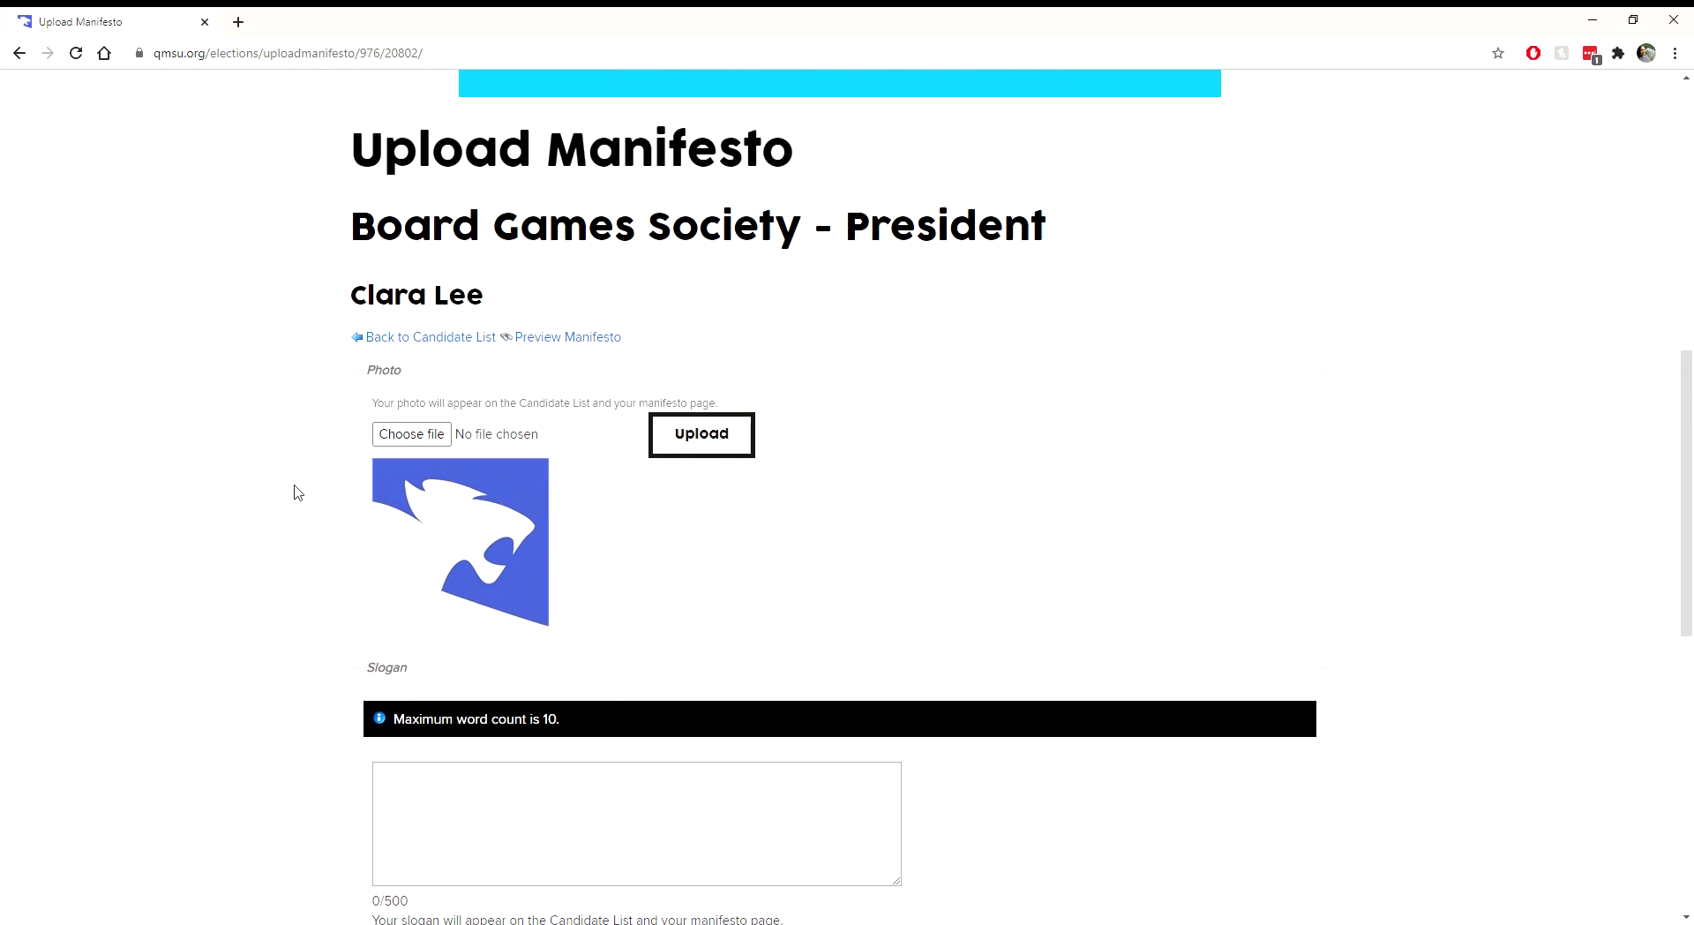
{"action": "scroll", "coordinate": [298, 493], "scroll_direction": "down", "scroll_amount": 1}
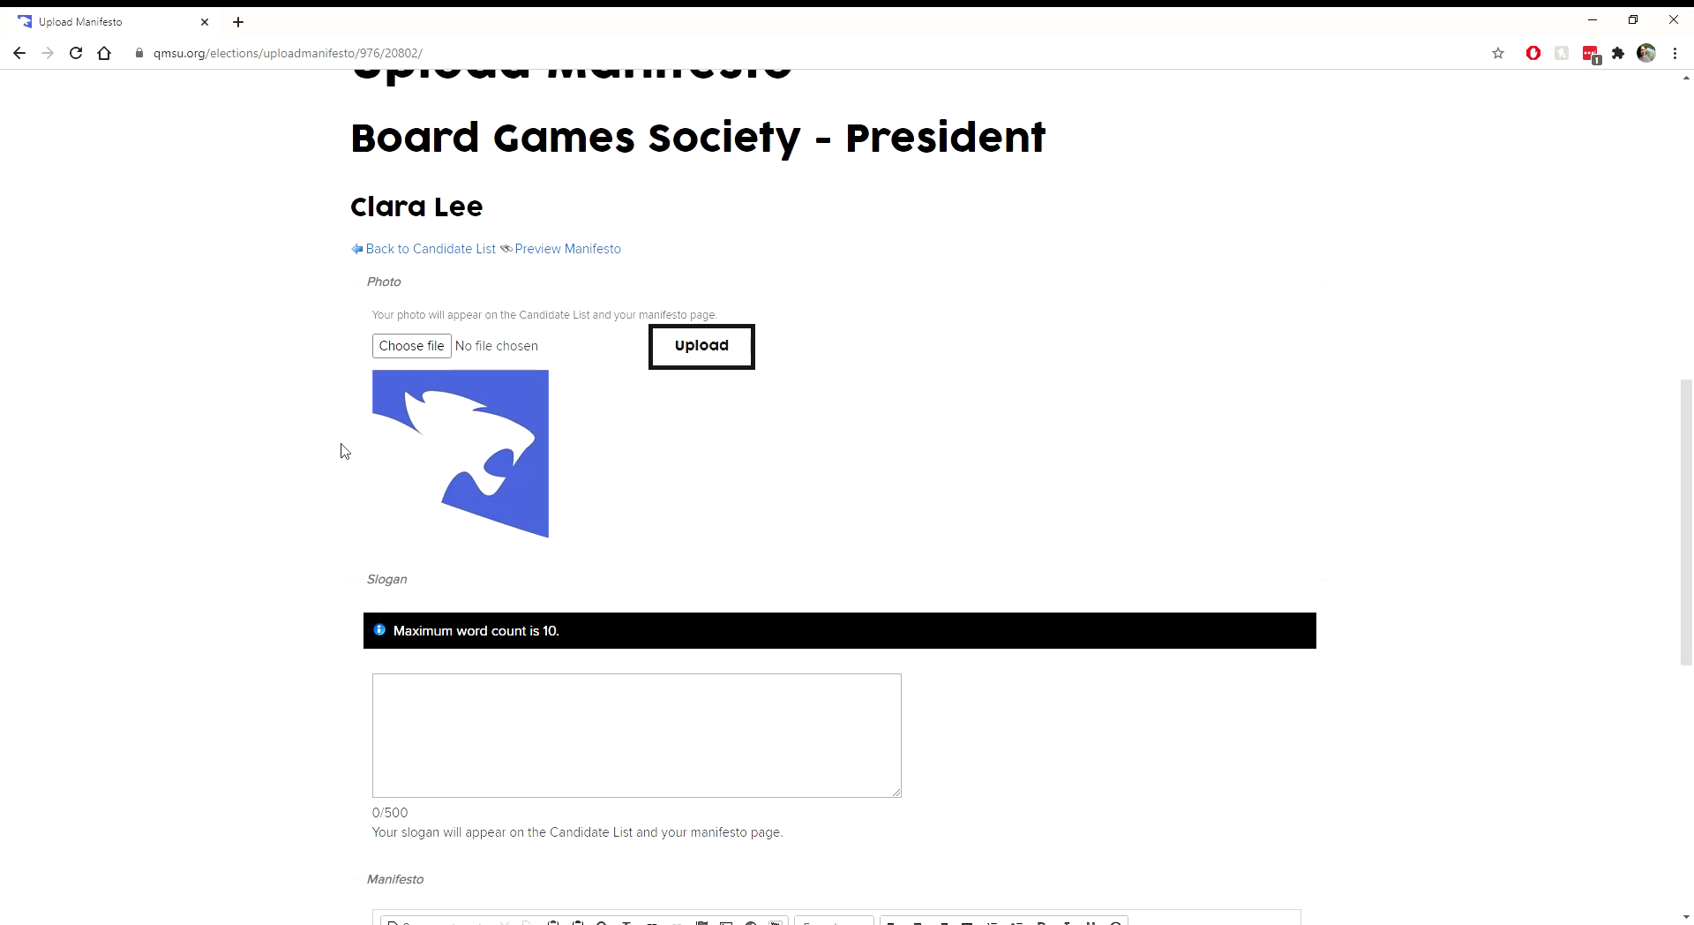
{"action": "scroll", "coordinate": [340, 450], "scroll_direction": "down", "scroll_amount": 2}
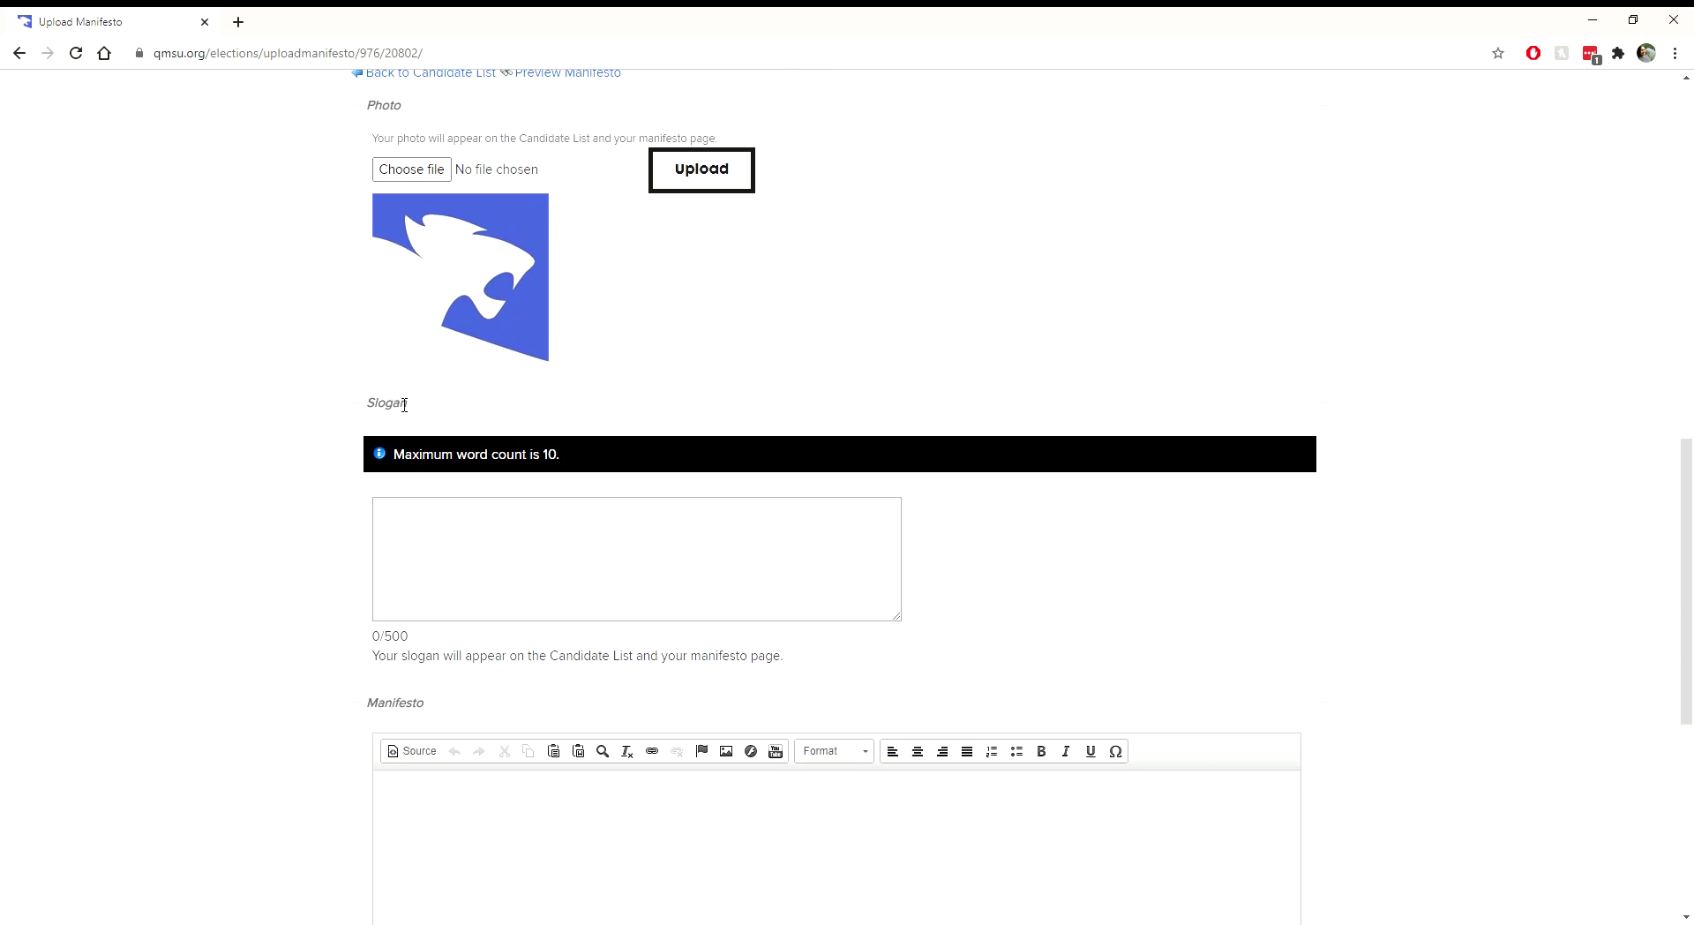
Step: Enter the slogan as the candidate's name plus '#1 for President', correcting the misspelling
{"action": "left_click_drag", "start_coordinate": [375, 411], "coordinate": [427, 426]}
{"action": "left_click", "coordinate": [366, 432]}
{"action": "left_click", "coordinate": [427, 535]}
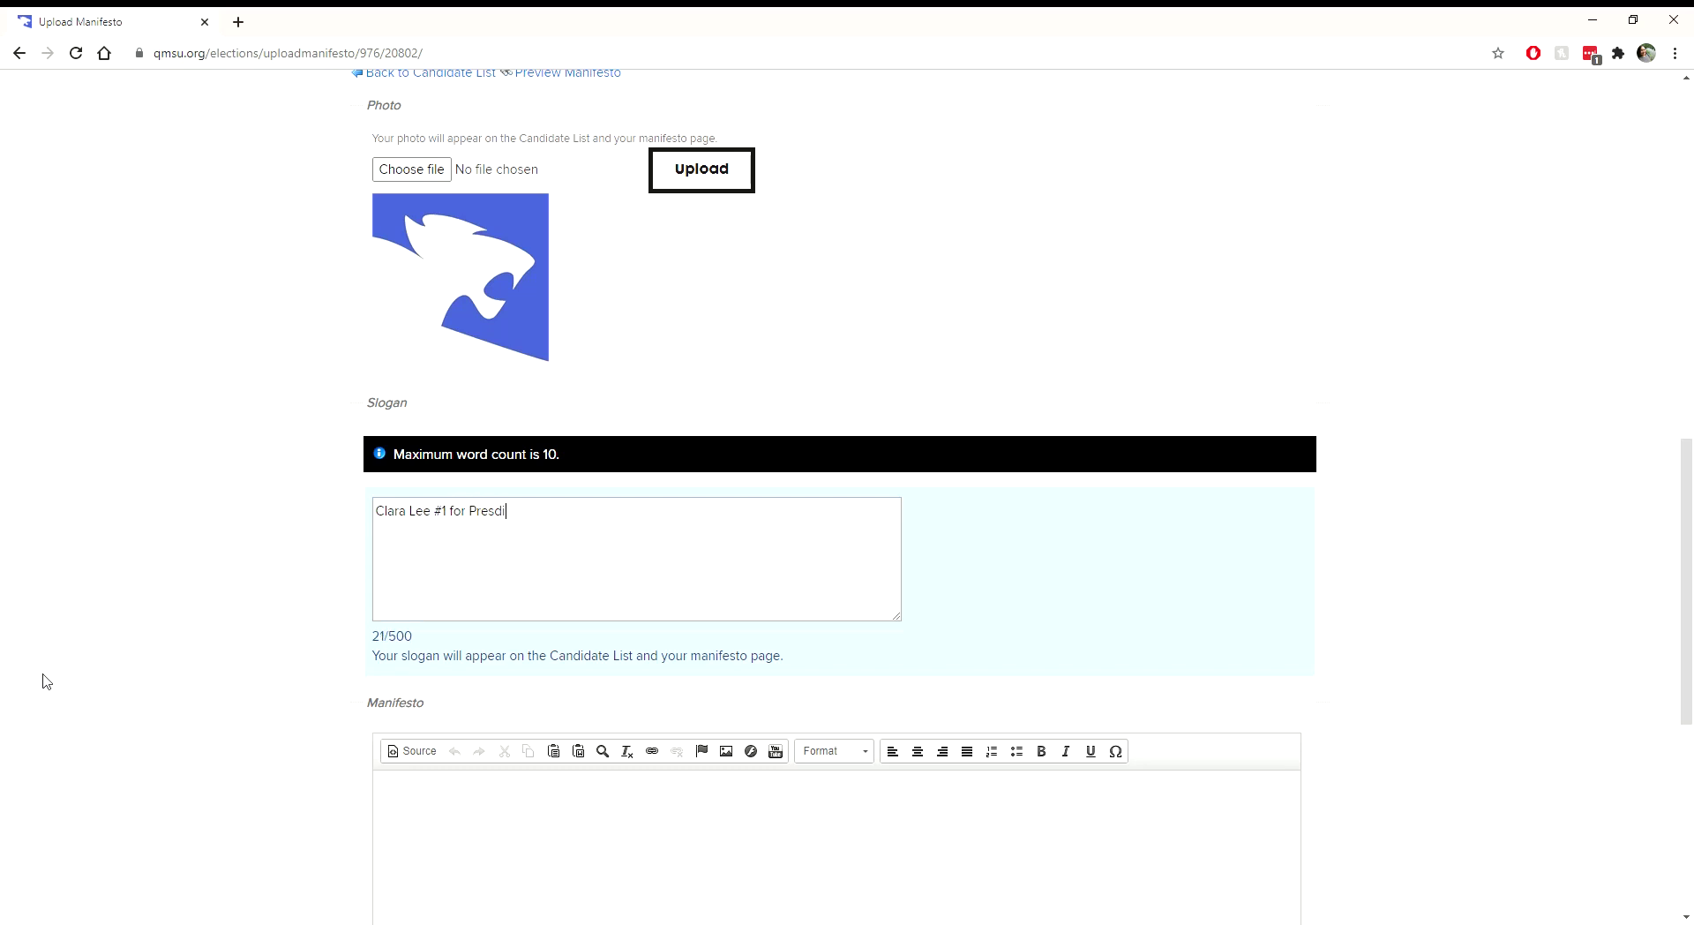
{"action": "type", "text": "ident"}
Step: Type the opening line urging readers to vote for the candidate #1 for President
{"action": "scroll", "coordinate": [177, 692], "scroll_direction": "down", "scroll_amount": 3}
{"action": "left_click", "coordinate": [498, 622]}
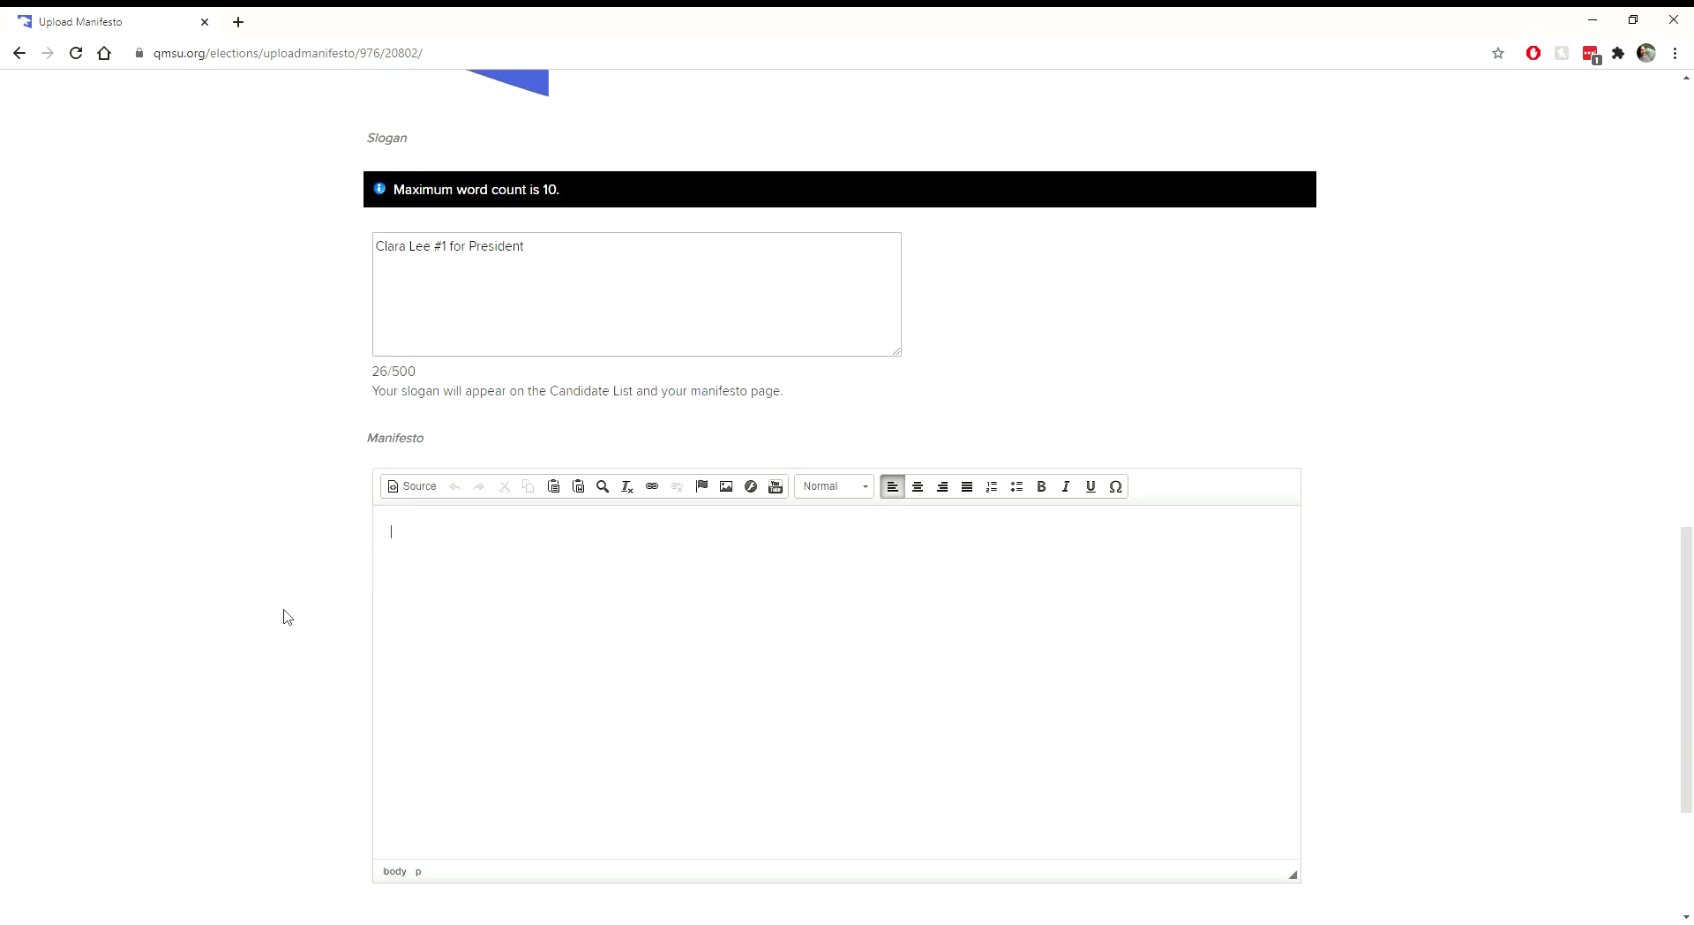
{"action": "scroll", "coordinate": [299, 600], "scroll_direction": "up", "scroll_amount": 2}
{"action": "scroll", "coordinate": [298, 600], "scroll_direction": "down", "scroll_amount": 3}
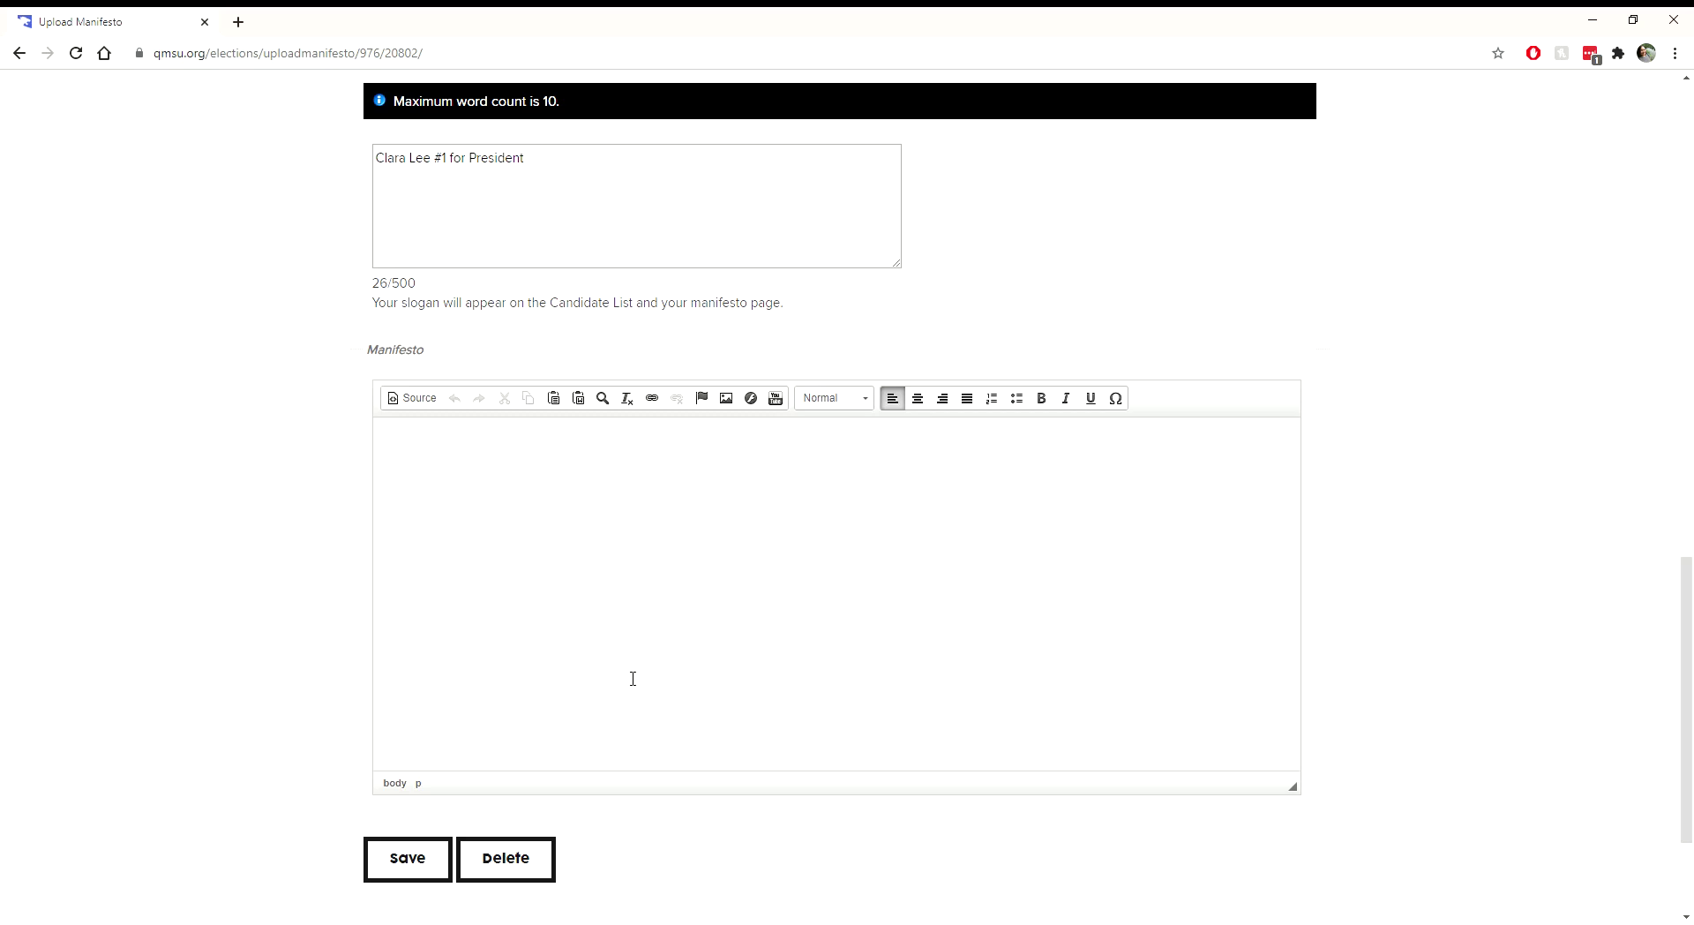
{"action": "type", "text": "#1 for President"}
Step: Add the three <Info on …> placeholder lines and save the manifesto
{"action": "type", "text": "<Info "}
{"action": "type", "text": "on who"}
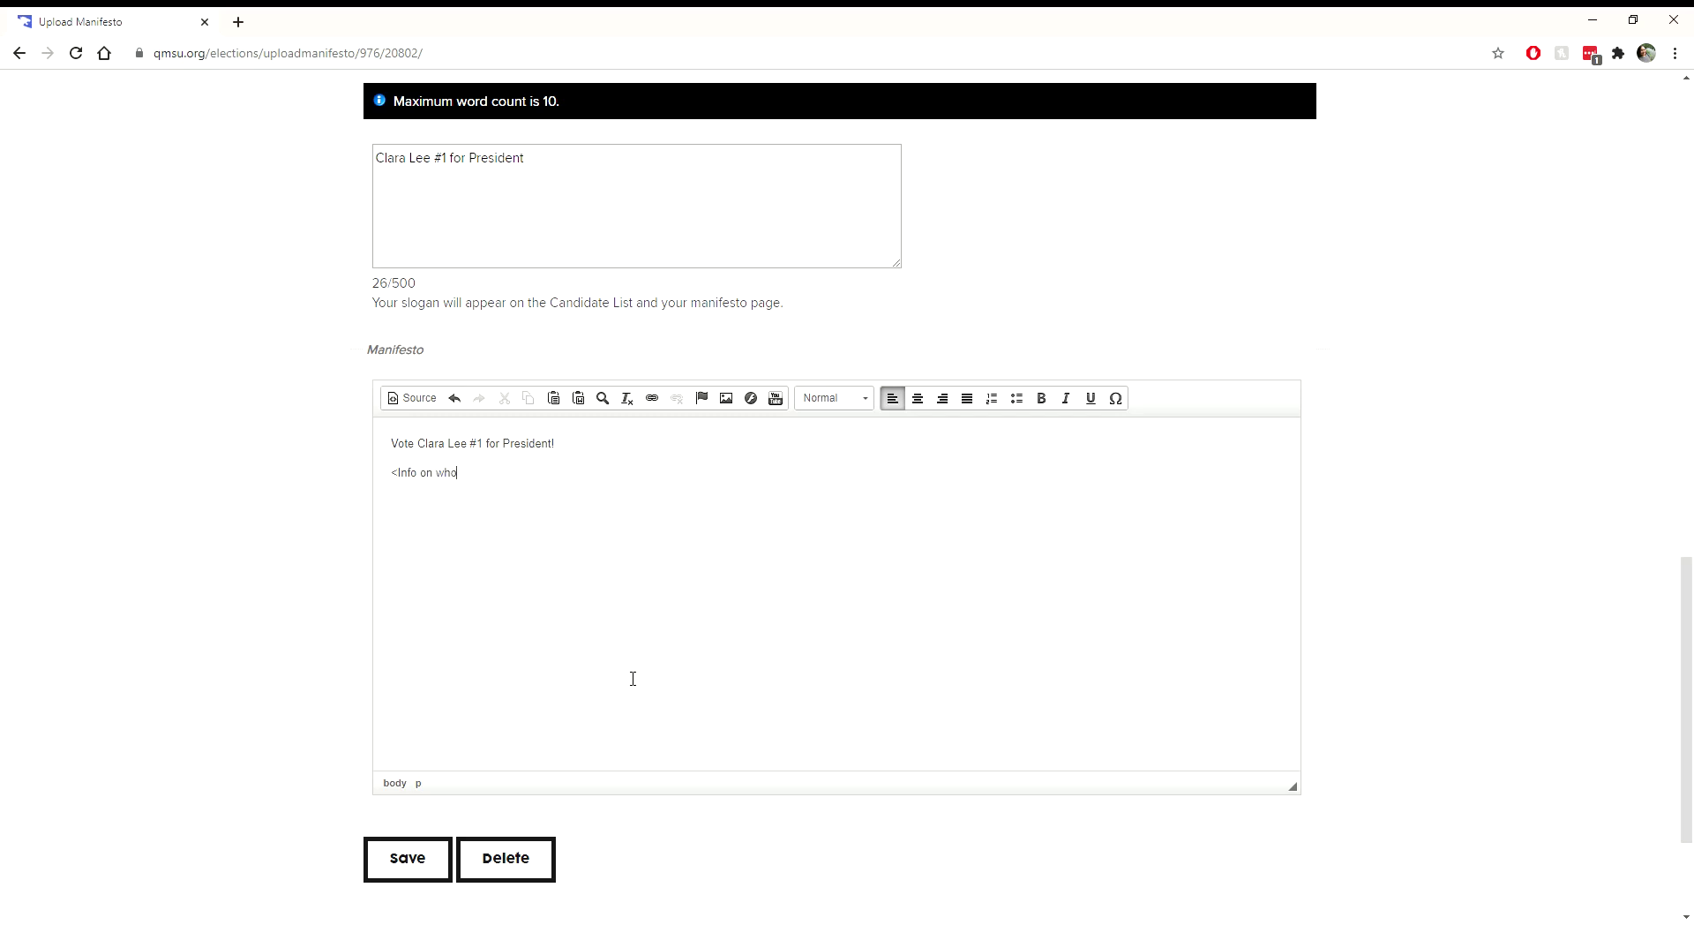
{"action": "type", "text": " I am> "}
{"action": "type", "text": "<"}
{"action": "type", "text": "Info on wh"}
{"action": "type", "text": "y I want"}
{"action": "type", "text": " to run>"}
{"action": "key", "text": "Return"}
{"action": "type", "text": "<Info on why"}
{"action": "key", "text": "BackSpace"}
{"action": "type", "text": "hat I will"}
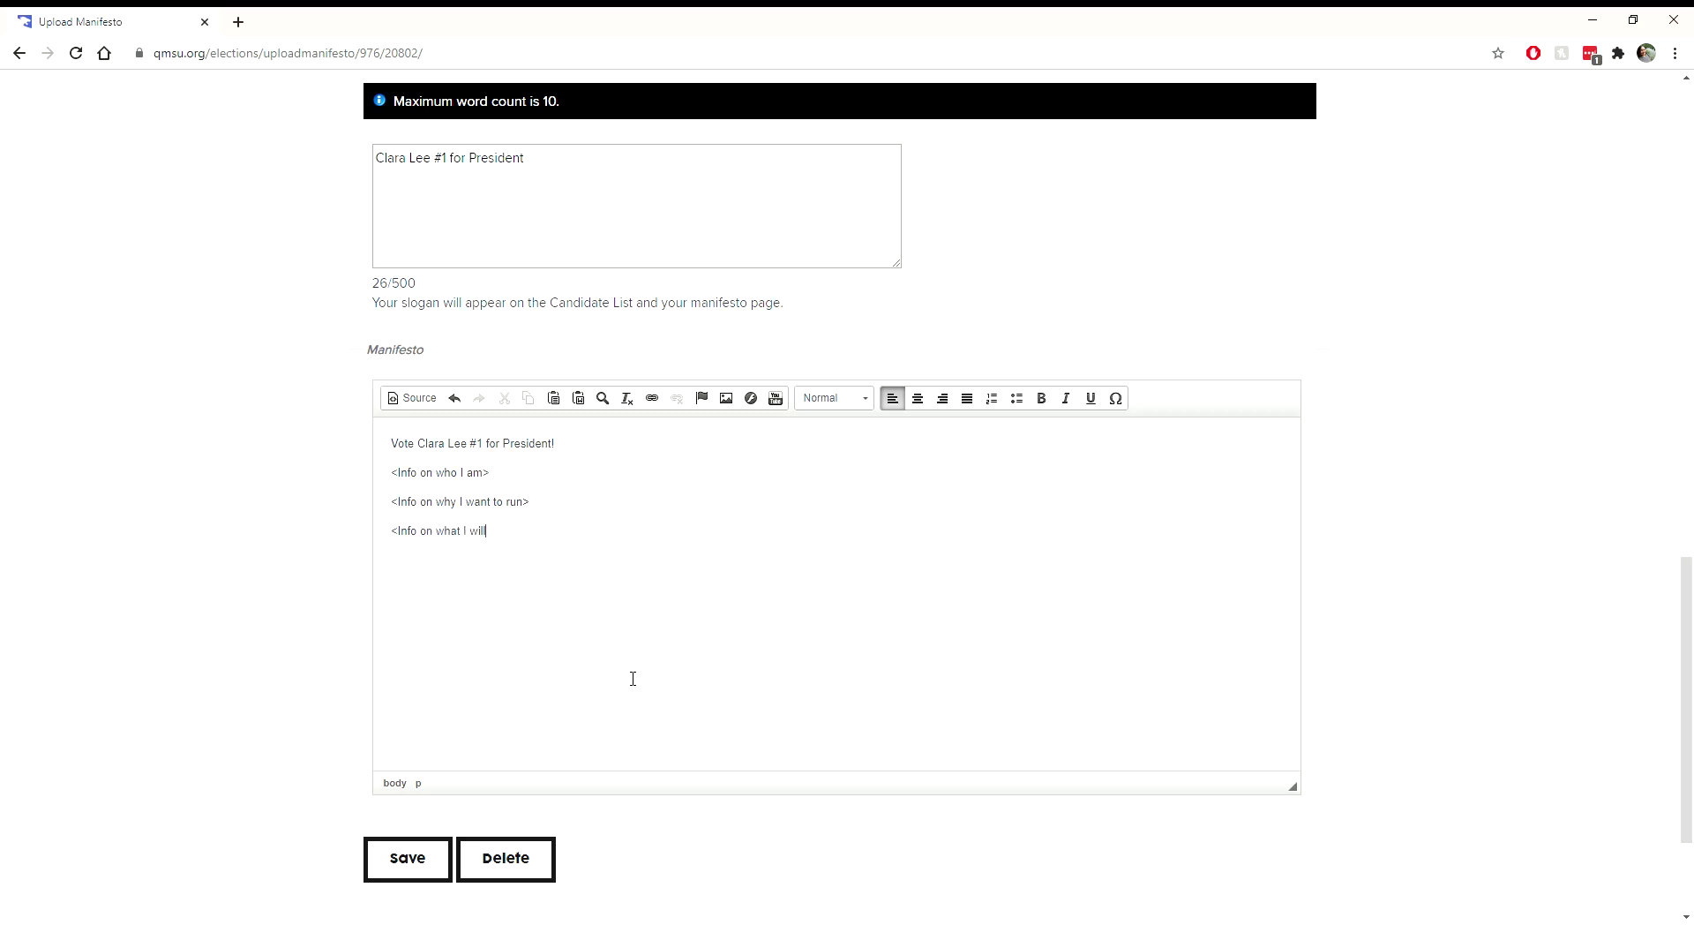
{"action": "type", "text": " do if elected>"}
{"action": "scroll", "coordinate": [518, 501], "scroll_direction": "up", "scroll_amount": 4}
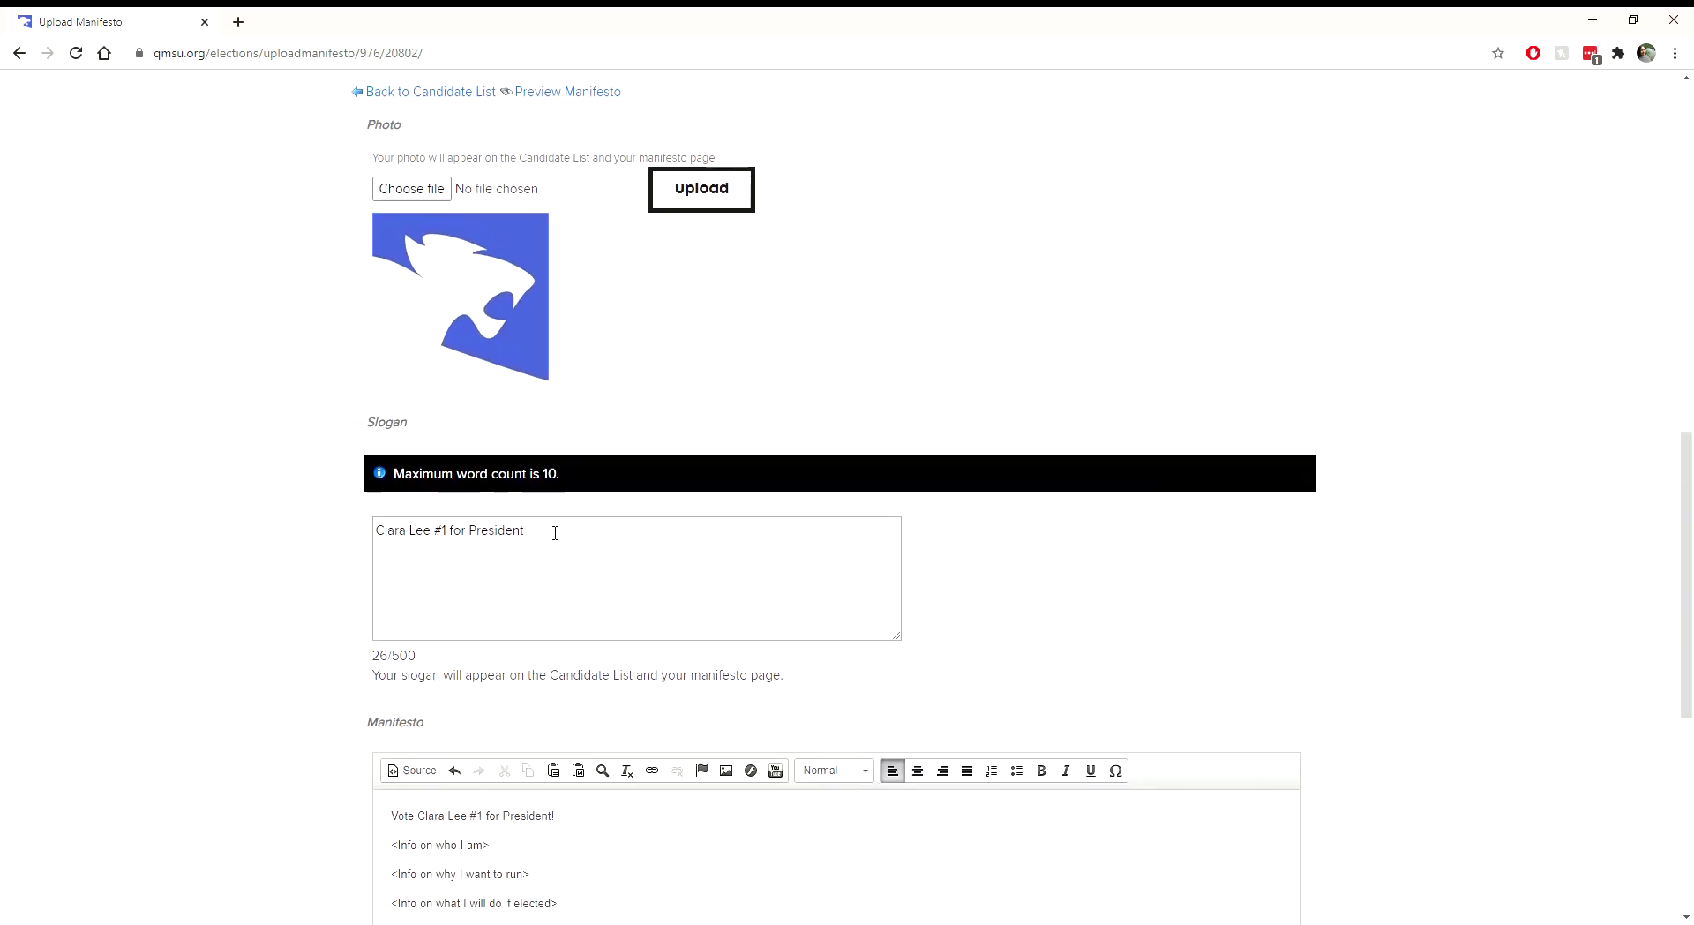
{"action": "scroll", "coordinate": [522, 542], "scroll_direction": "down", "scroll_amount": 5}
{"action": "left_click", "coordinate": [404, 772]}
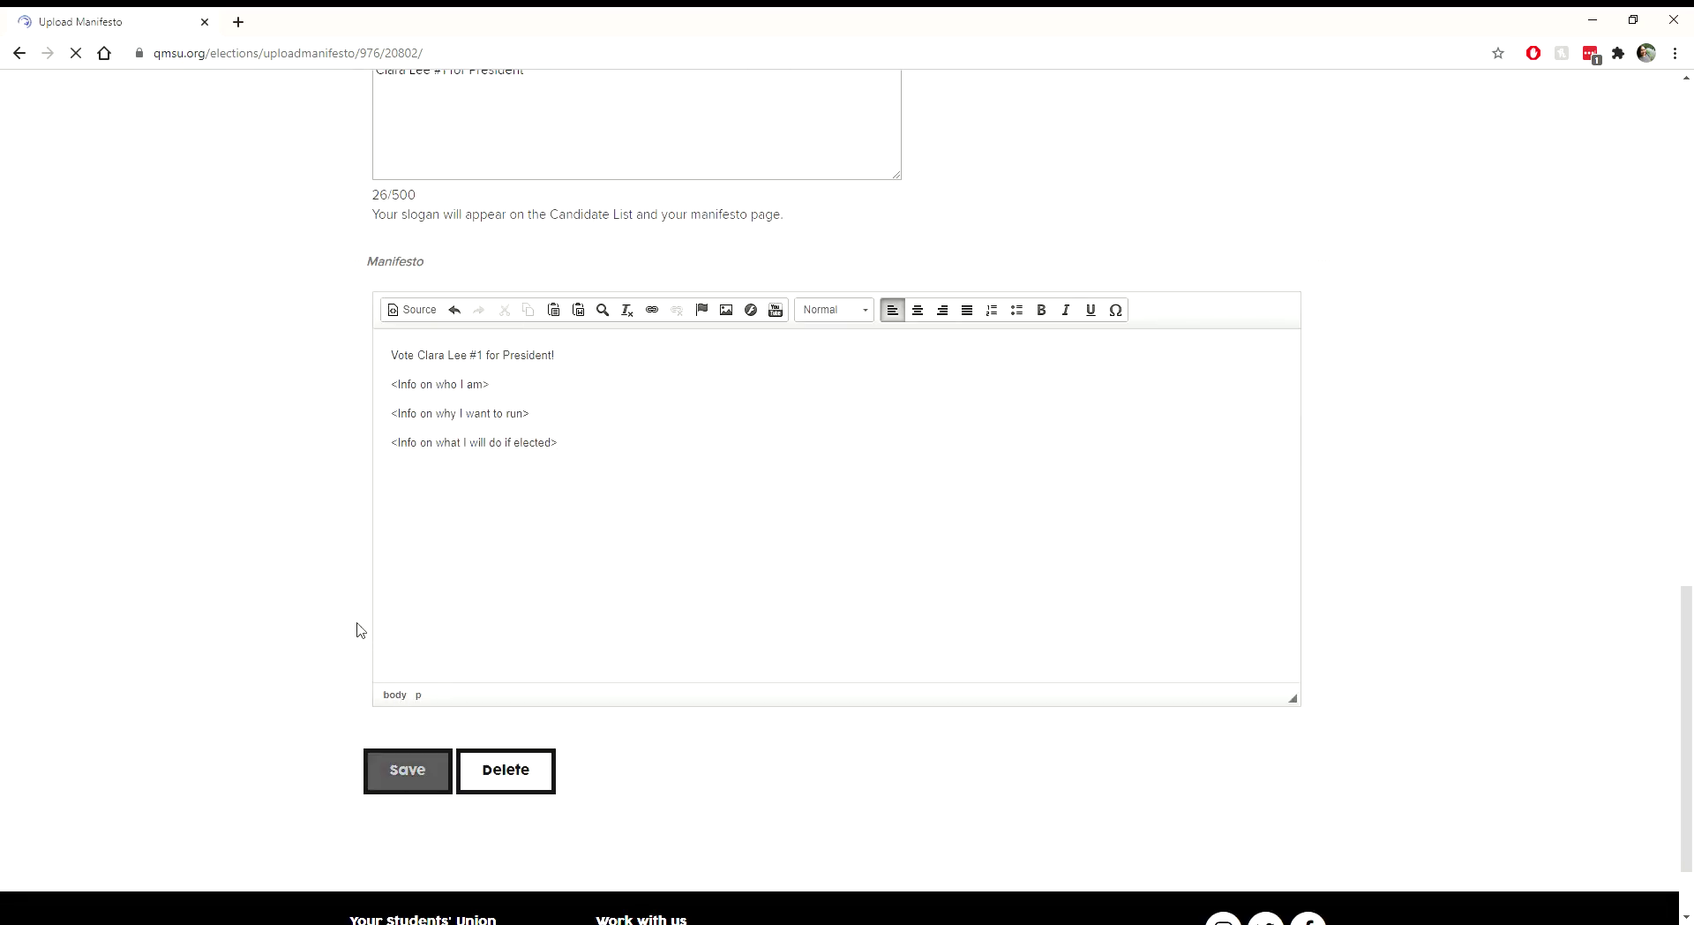
Step: Preview the saved manifesto page
{"action": "scroll", "coordinate": [356, 616], "scroll_direction": "down", "scroll_amount": 5}
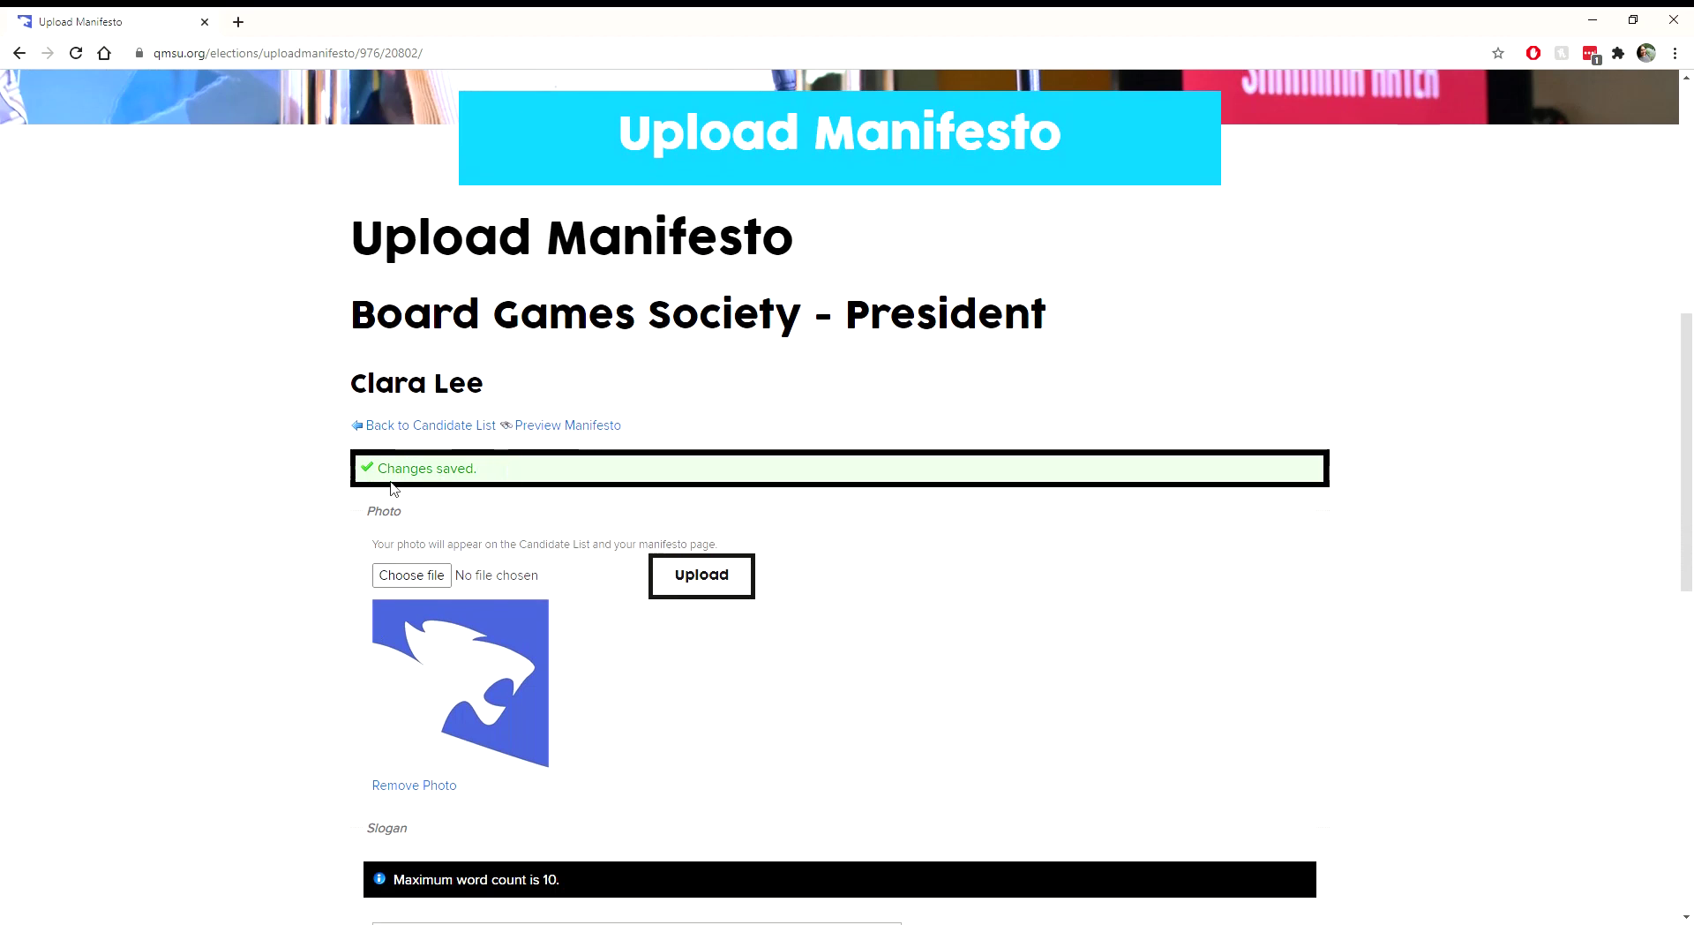
{"action": "left_click", "coordinate": [545, 428]}
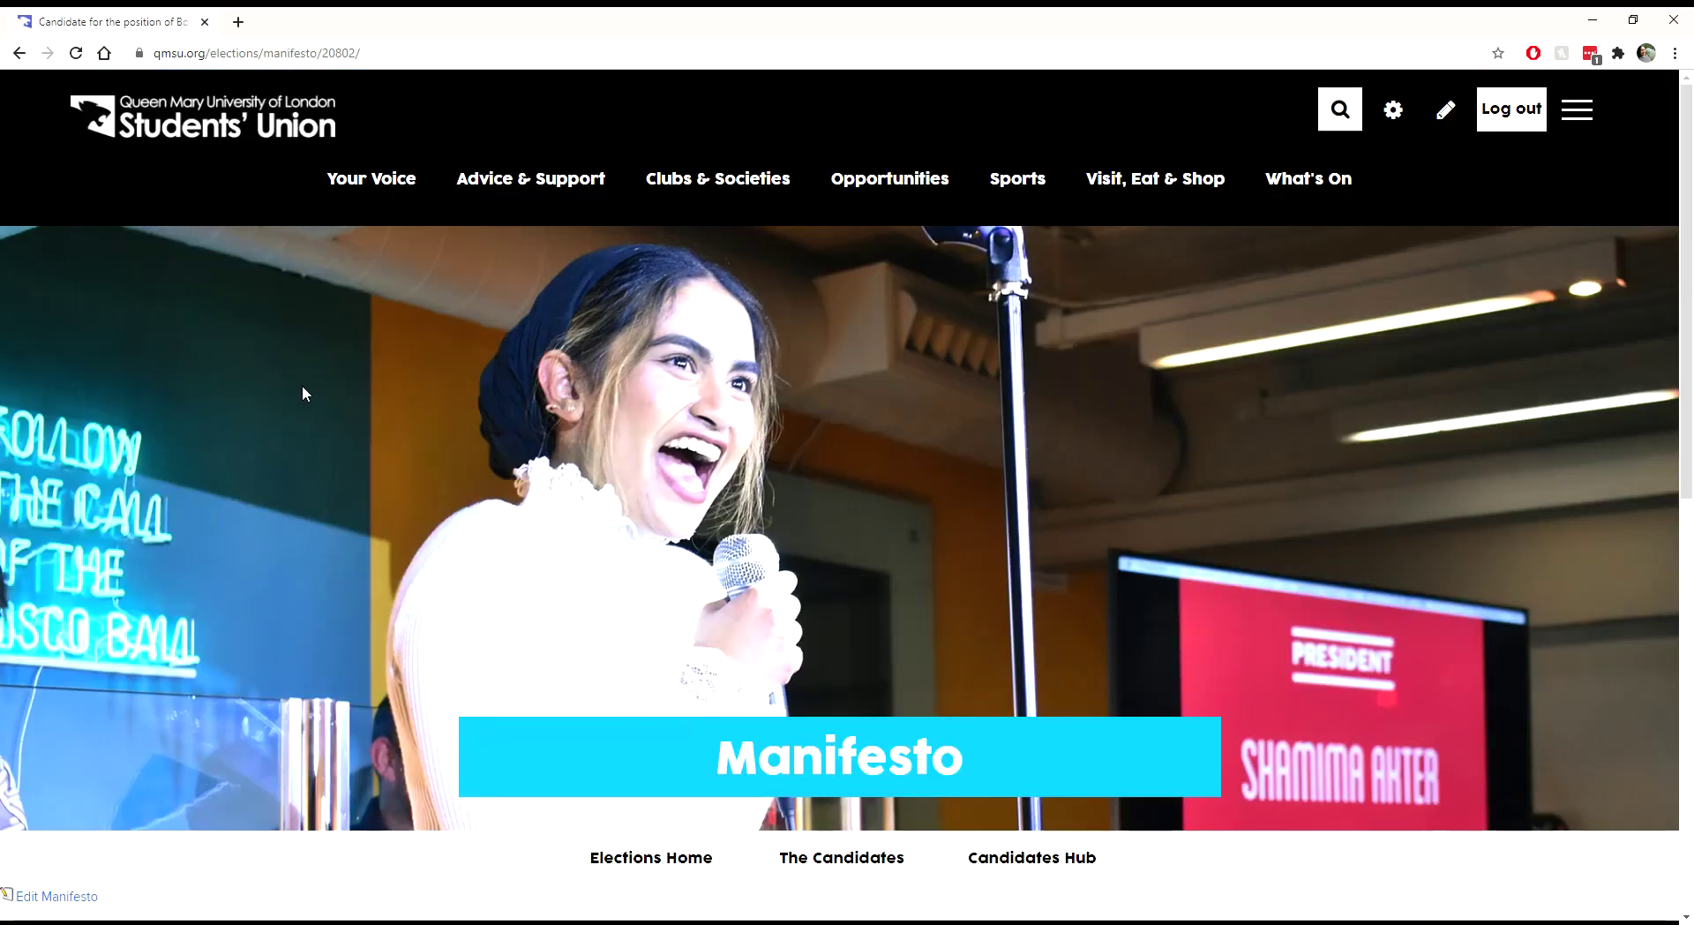
{"action": "scroll", "coordinate": [302, 397], "scroll_direction": "down", "scroll_amount": 4}
{"action": "scroll", "coordinate": [302, 406], "scroll_direction": "down", "scroll_amount": 4}
{"action": "scroll", "coordinate": [302, 405], "scroll_direction": "up", "scroll_amount": 3}
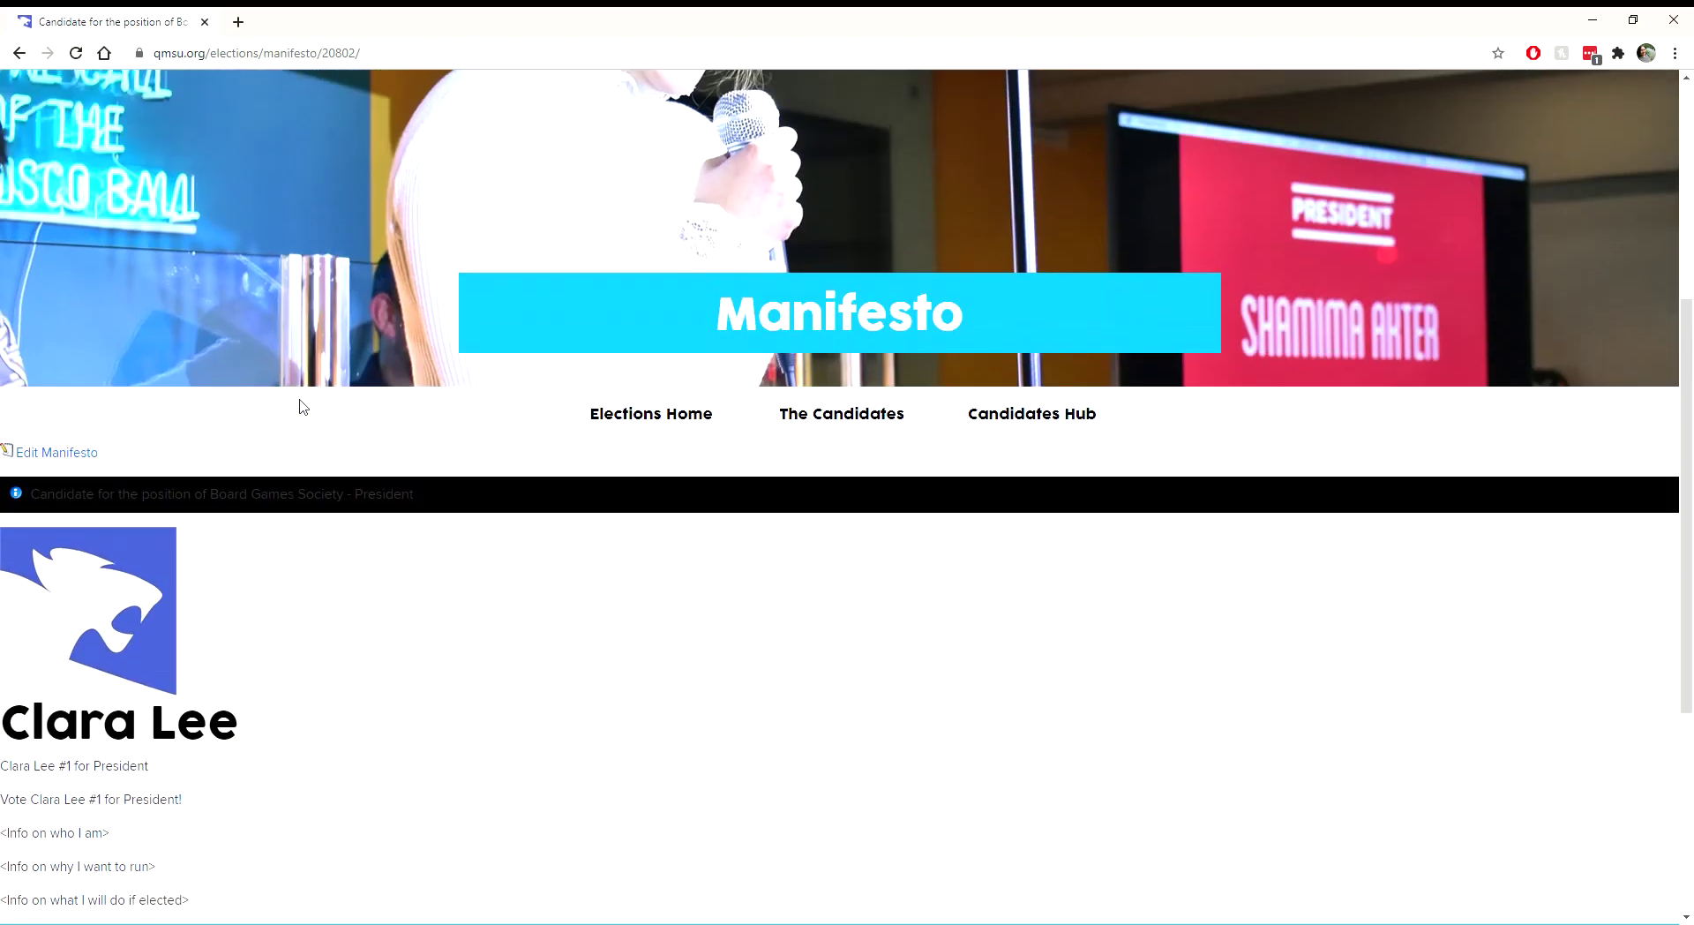
{"action": "scroll", "coordinate": [302, 405], "scroll_direction": "down", "scroll_amount": 3}
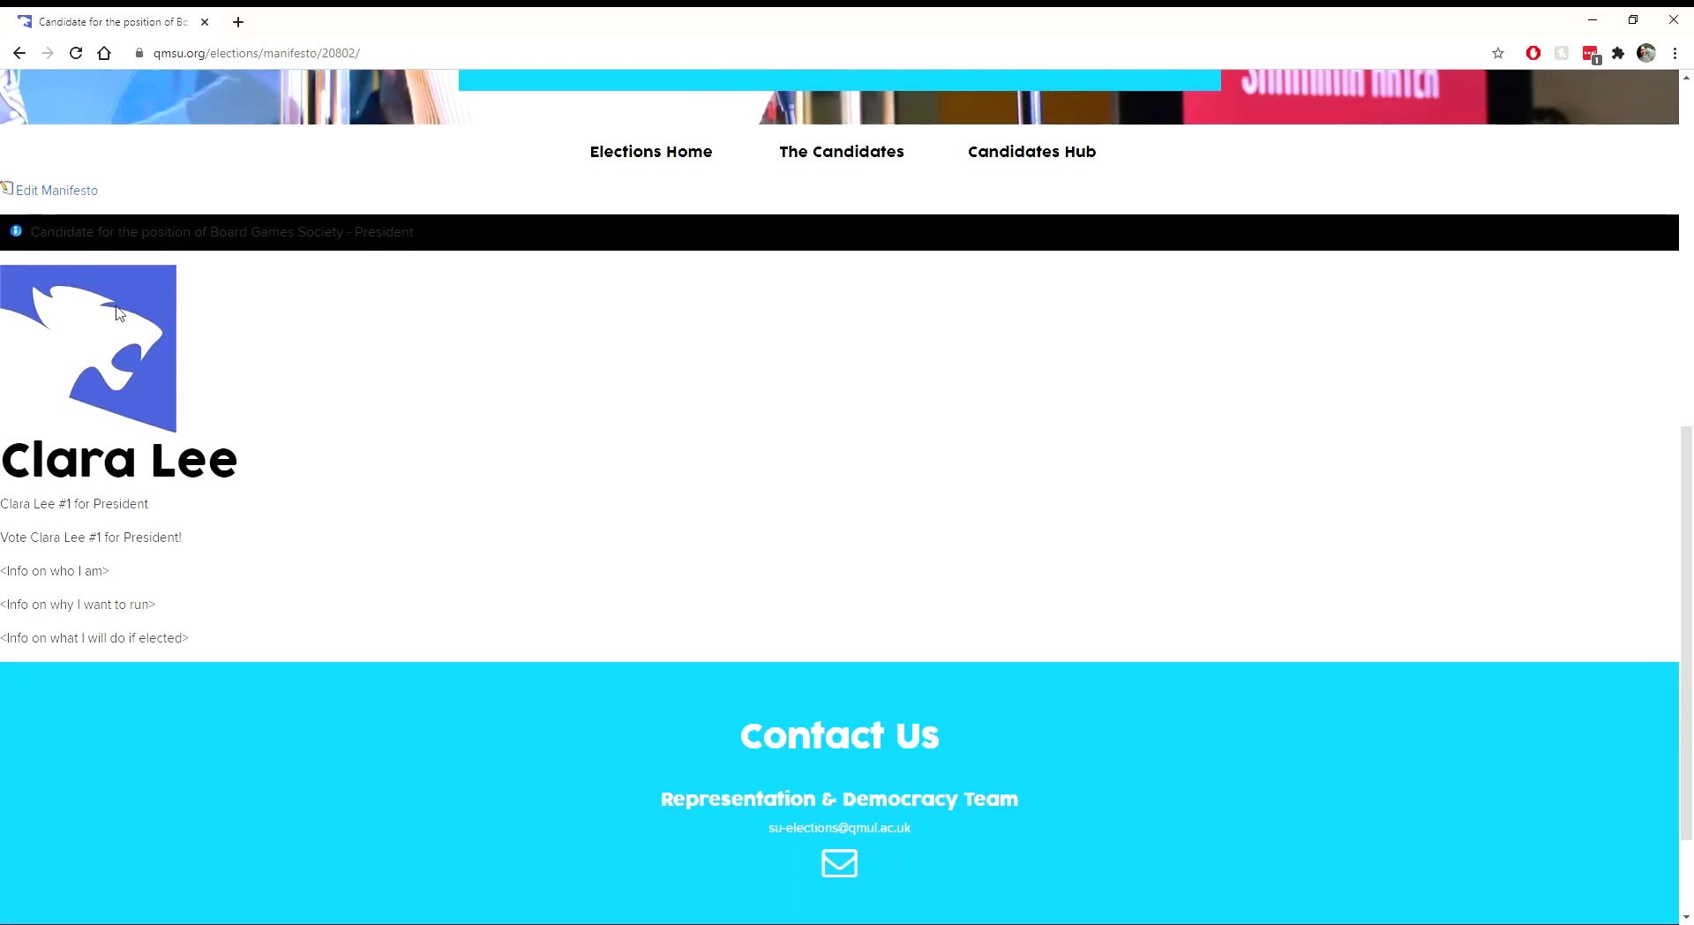
Step: Check the preview's heading and body text, then return to the Upload Manifesto form
{"action": "left_click_drag", "start_coordinate": [2, 460], "coordinate": [238, 492]}
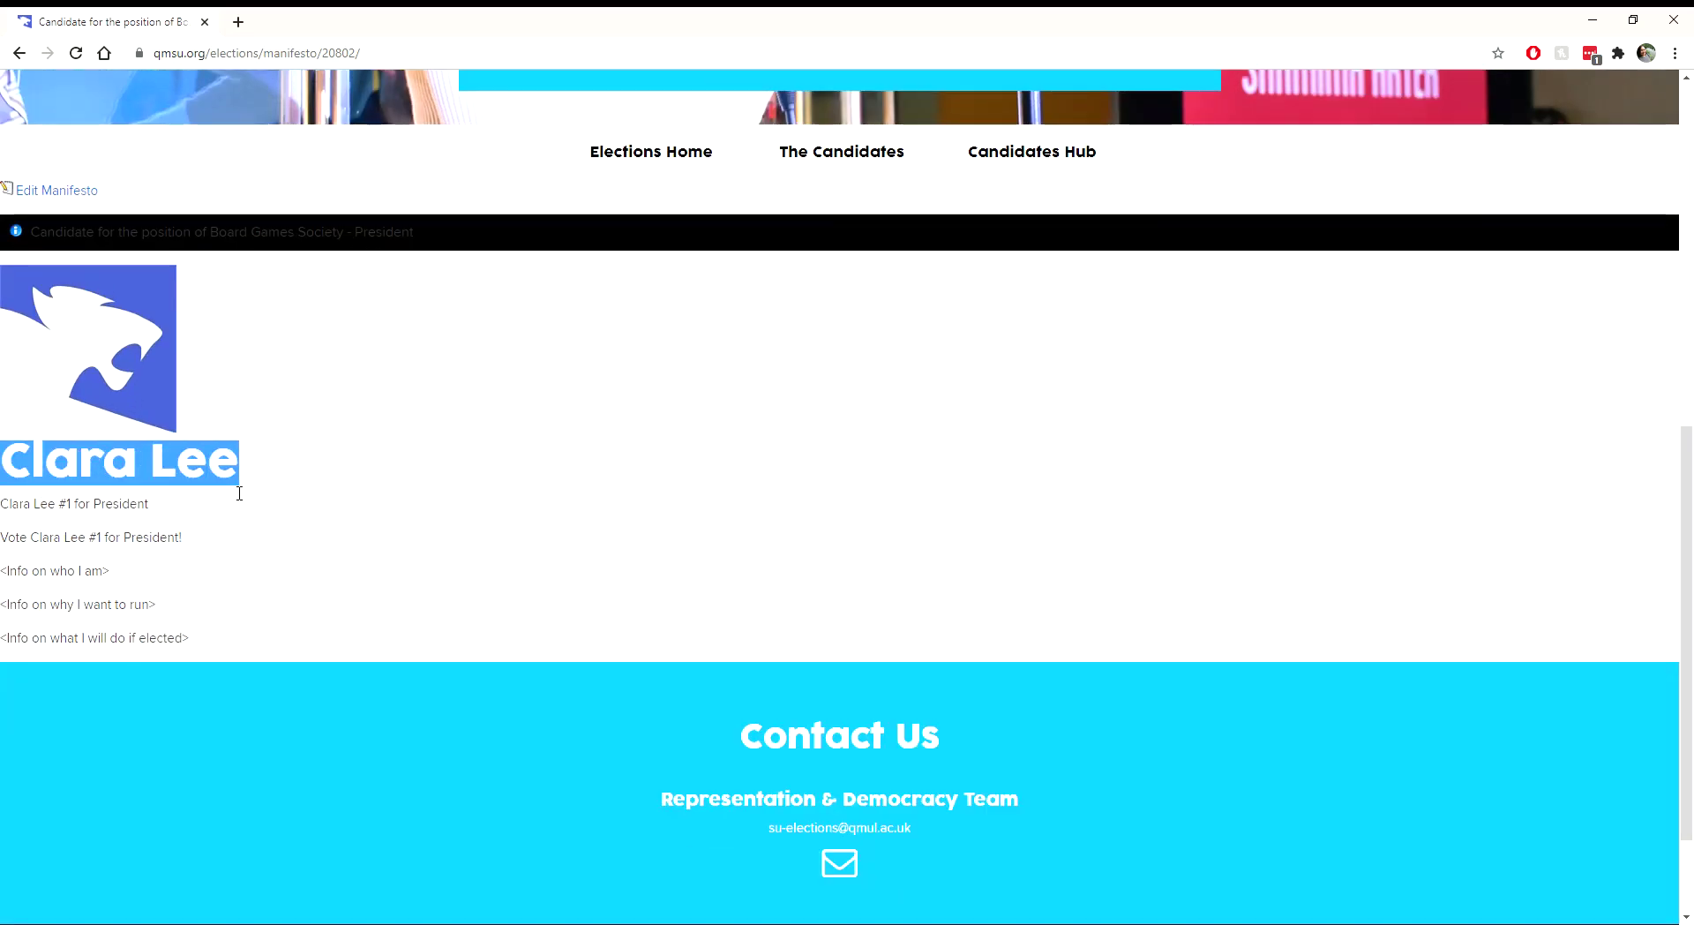
{"action": "left_click", "coordinate": [268, 492]}
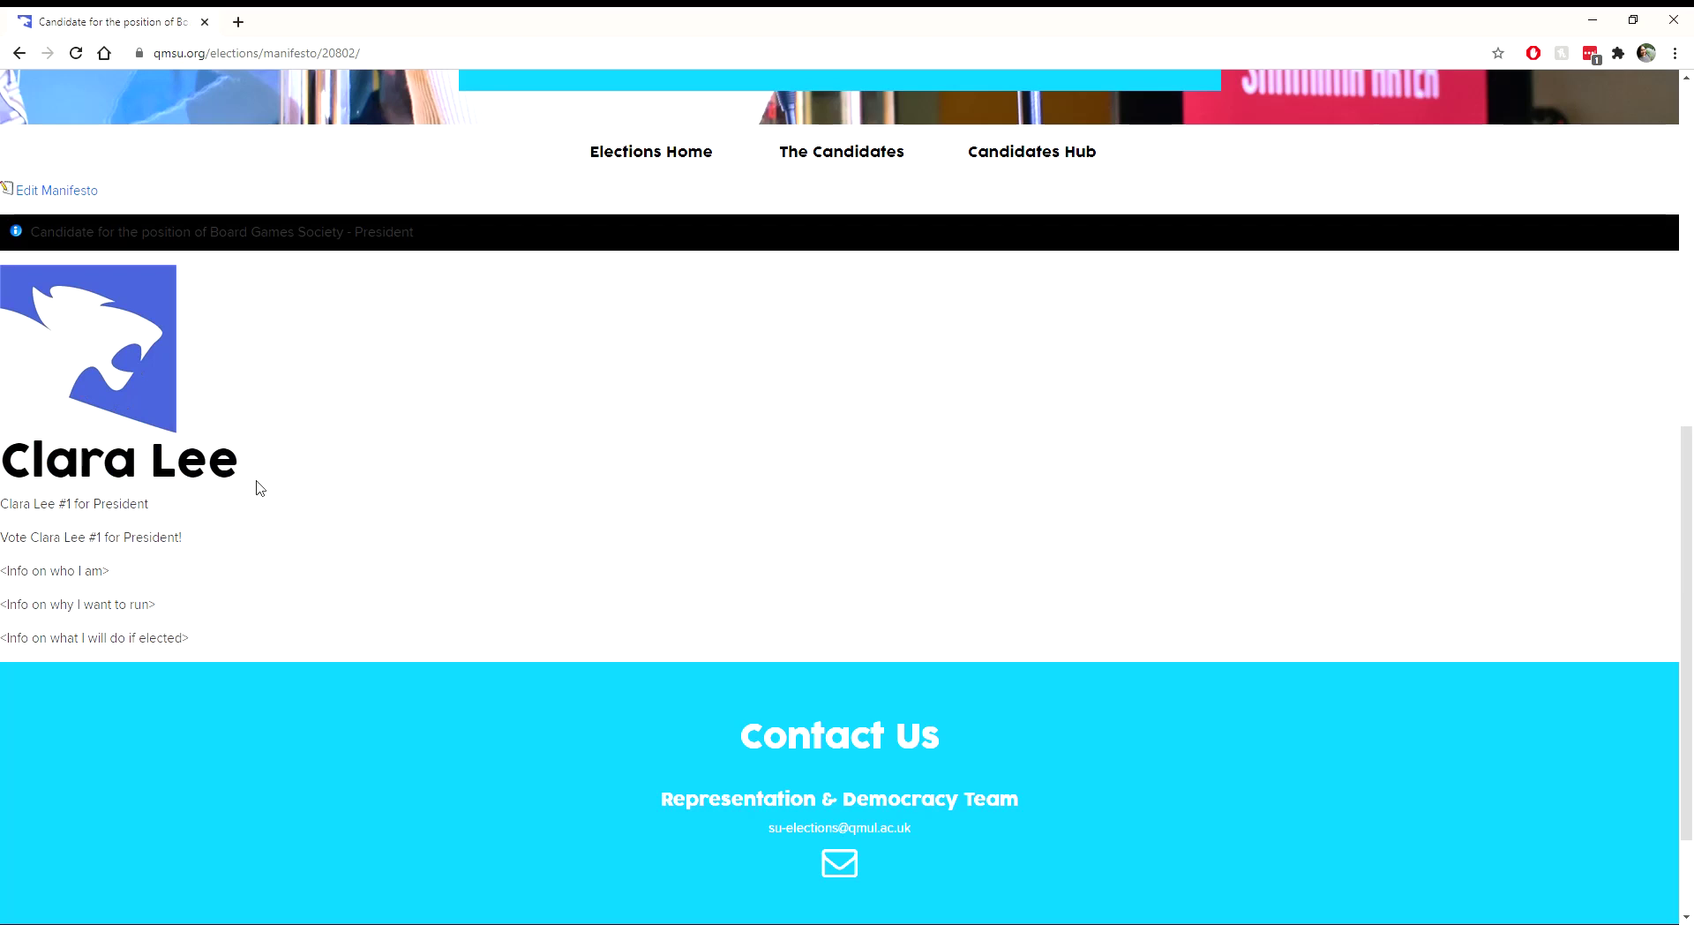
{"action": "left_click_drag", "start_coordinate": [12, 510], "coordinate": [60, 637]}
{"action": "left_click", "coordinate": [195, 629]}
{"action": "left_click", "coordinate": [34, 190]}
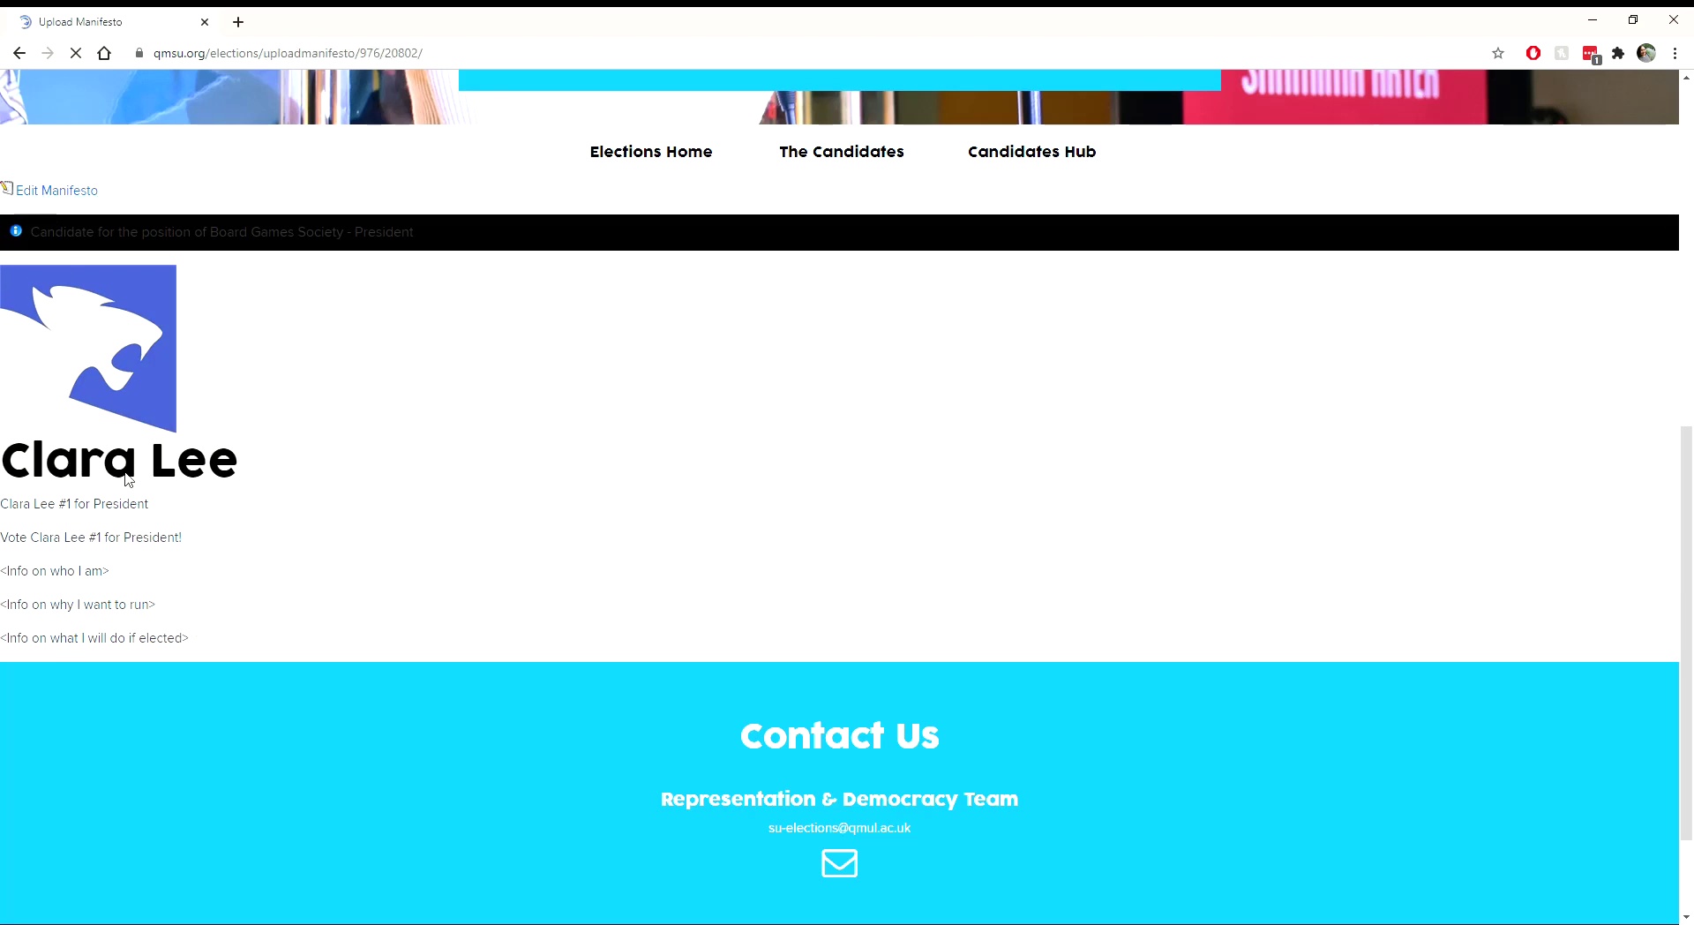
{"action": "scroll", "coordinate": [229, 452], "scroll_direction": "down", "scroll_amount": 14}
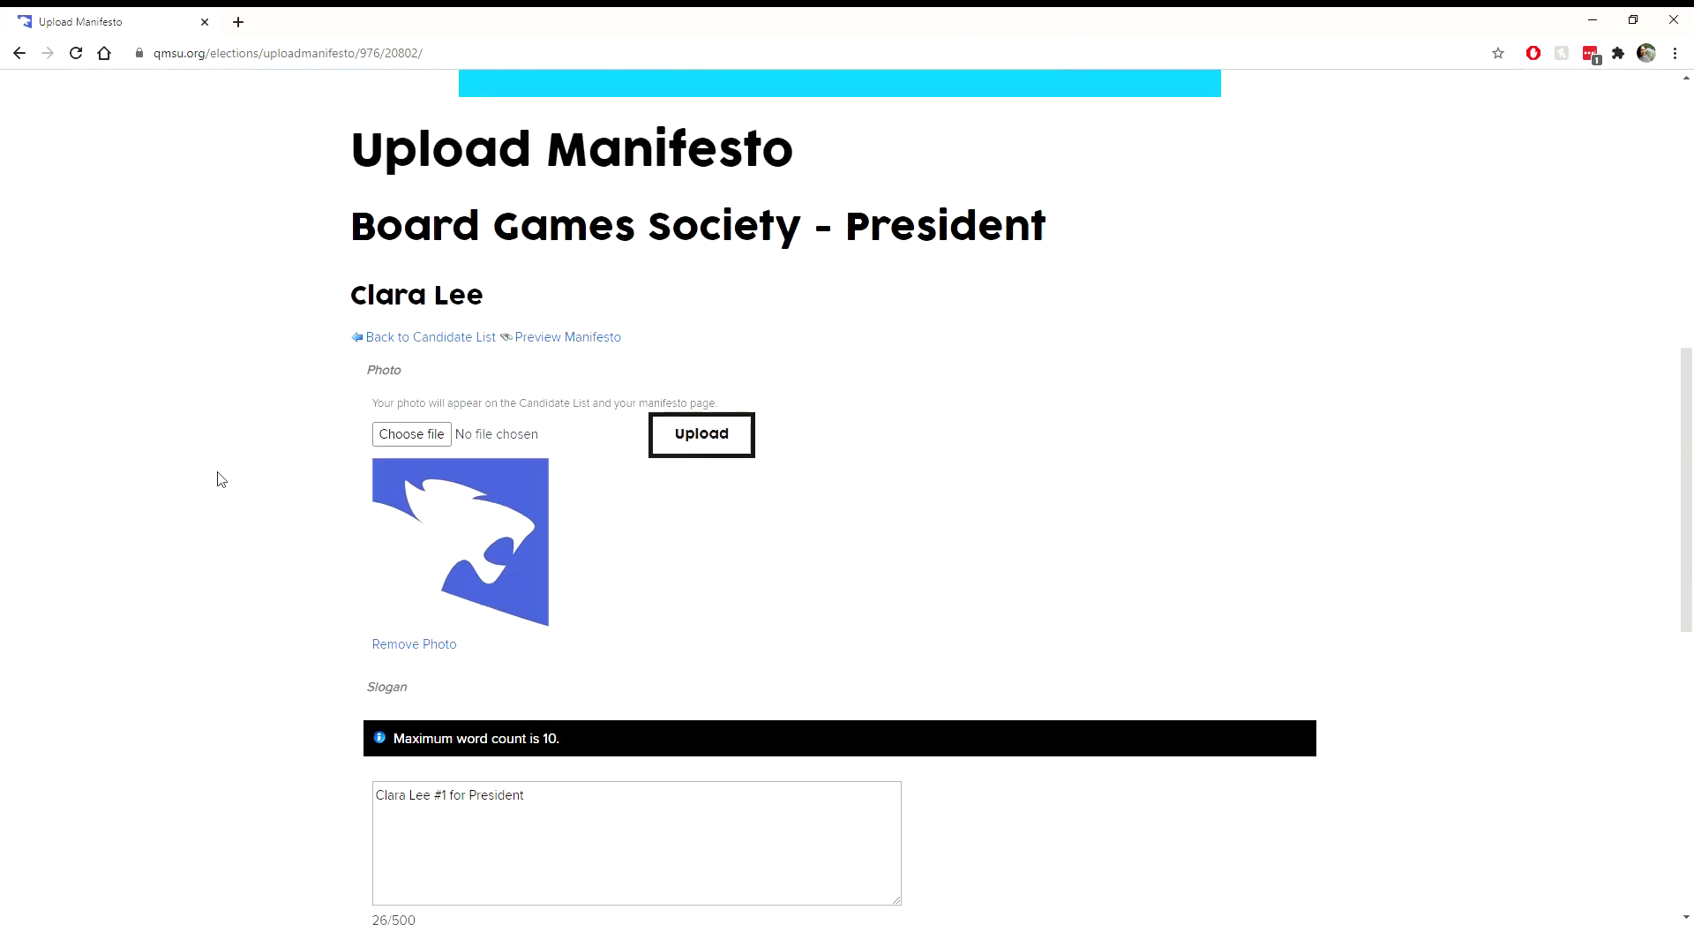
Step: Make the manifesto's opening title line a centred Heading 1
{"action": "scroll", "coordinate": [226, 441], "scroll_direction": "down", "scroll_amount": 3}
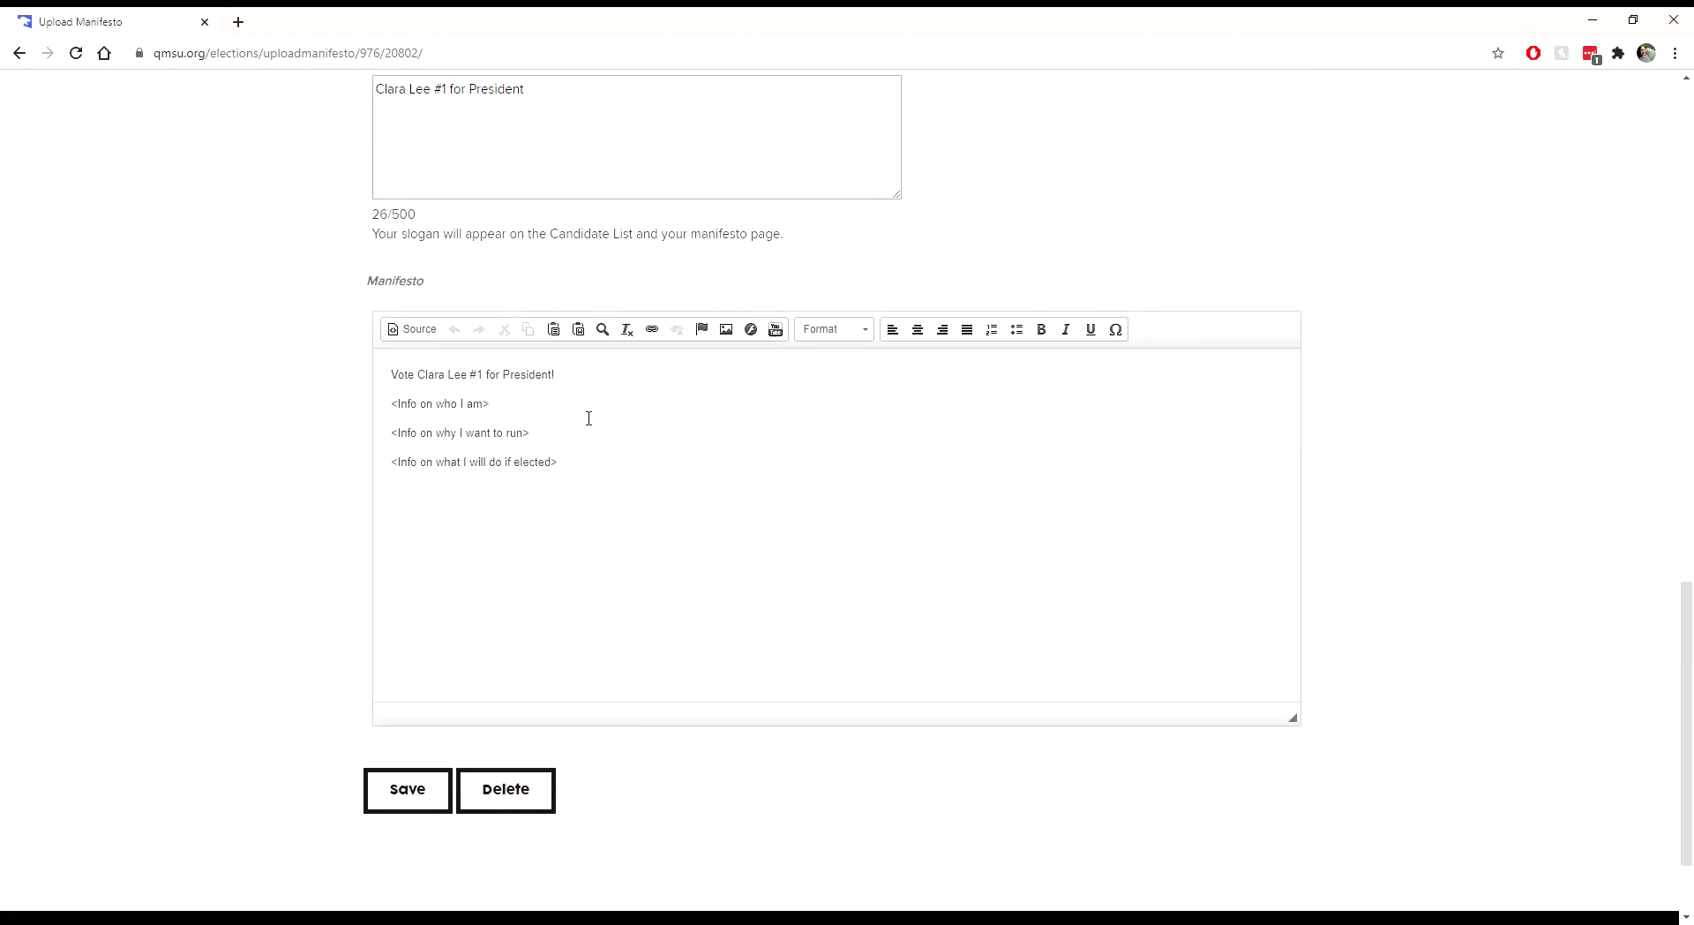
{"action": "left_click_drag", "start_coordinate": [390, 369], "coordinate": [518, 492]}
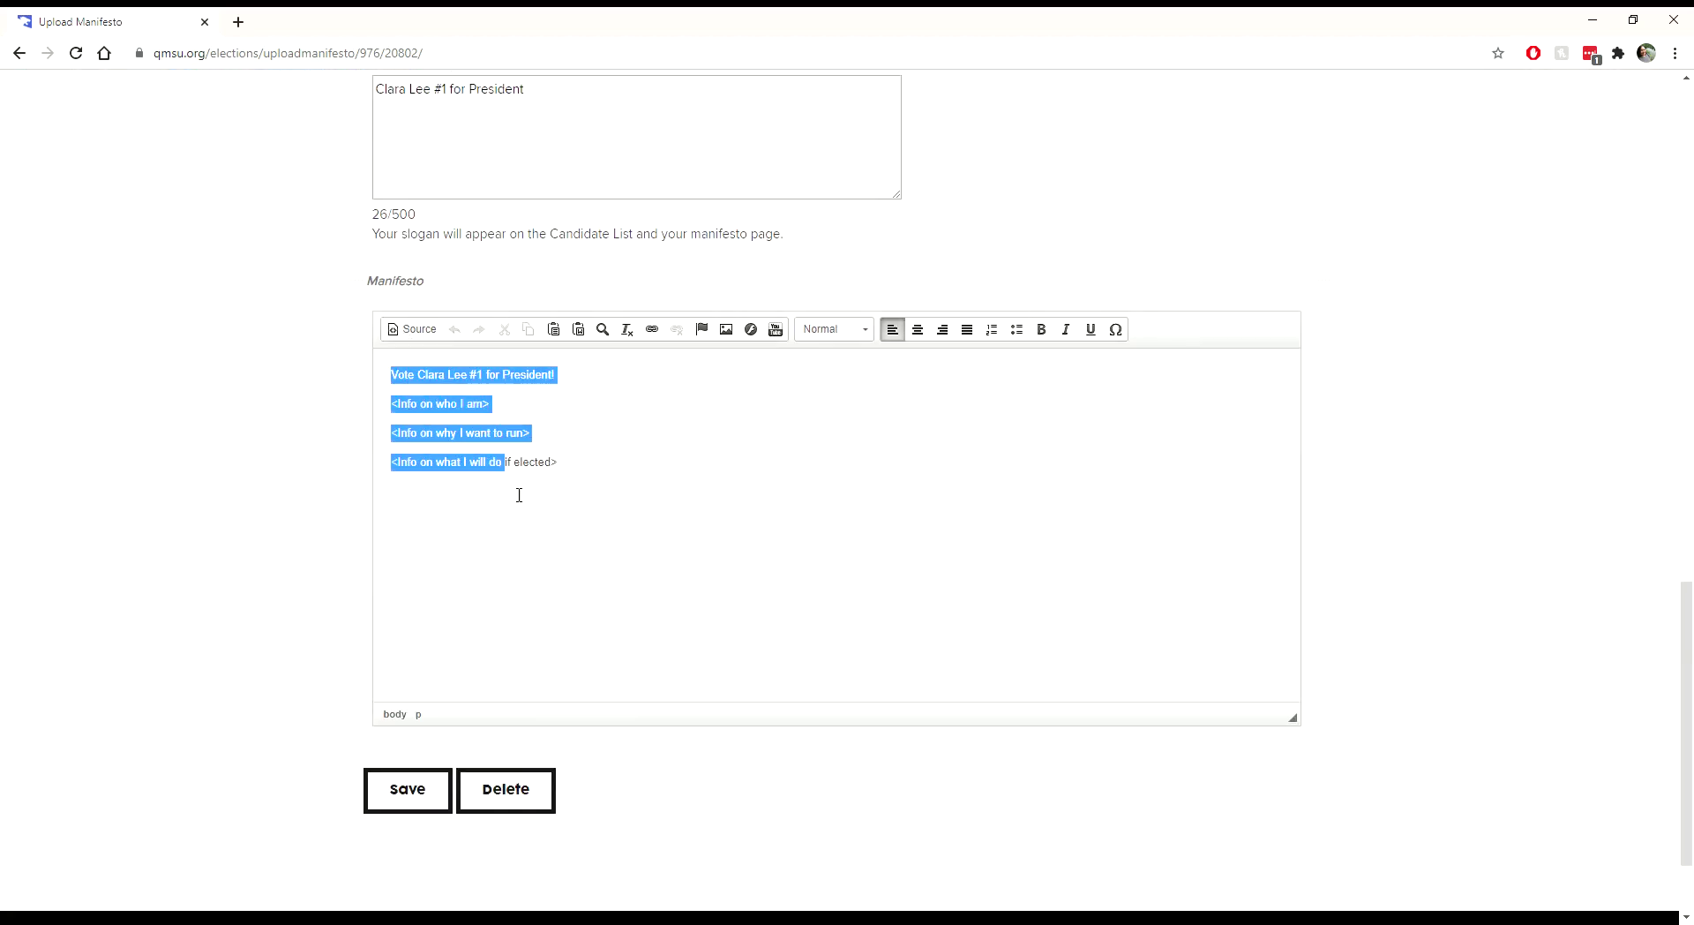
{"action": "left_click", "coordinate": [606, 522]}
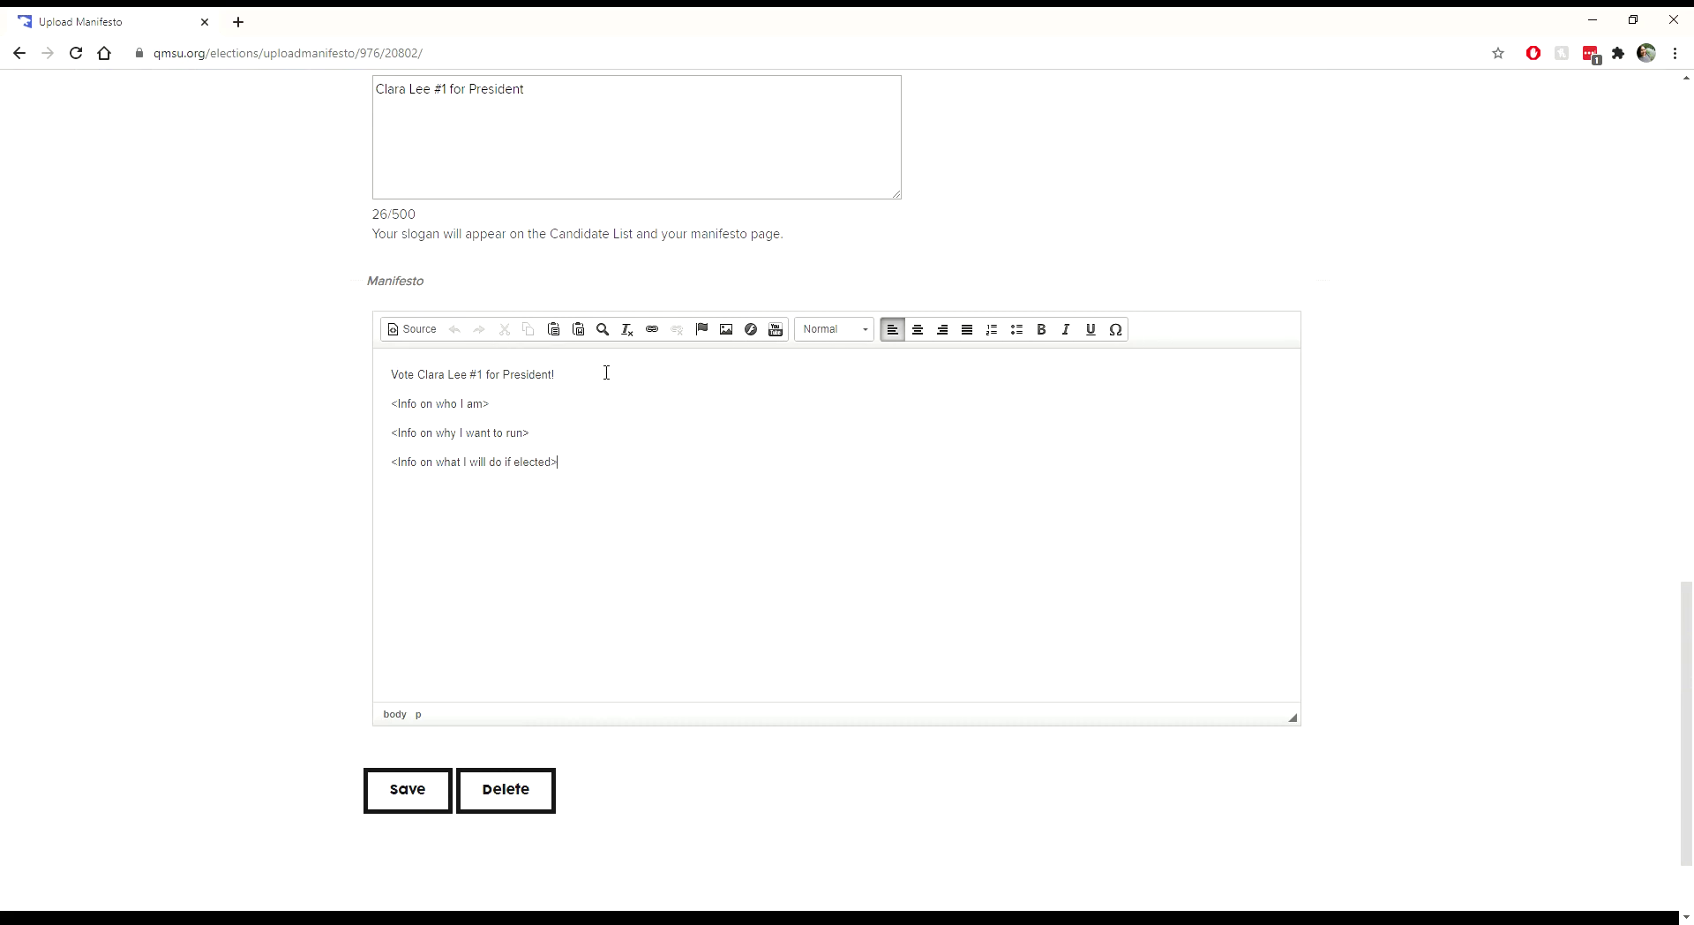
{"action": "left_click_drag", "start_coordinate": [596, 381], "coordinate": [344, 377]}
{"action": "left_click", "coordinate": [919, 332]}
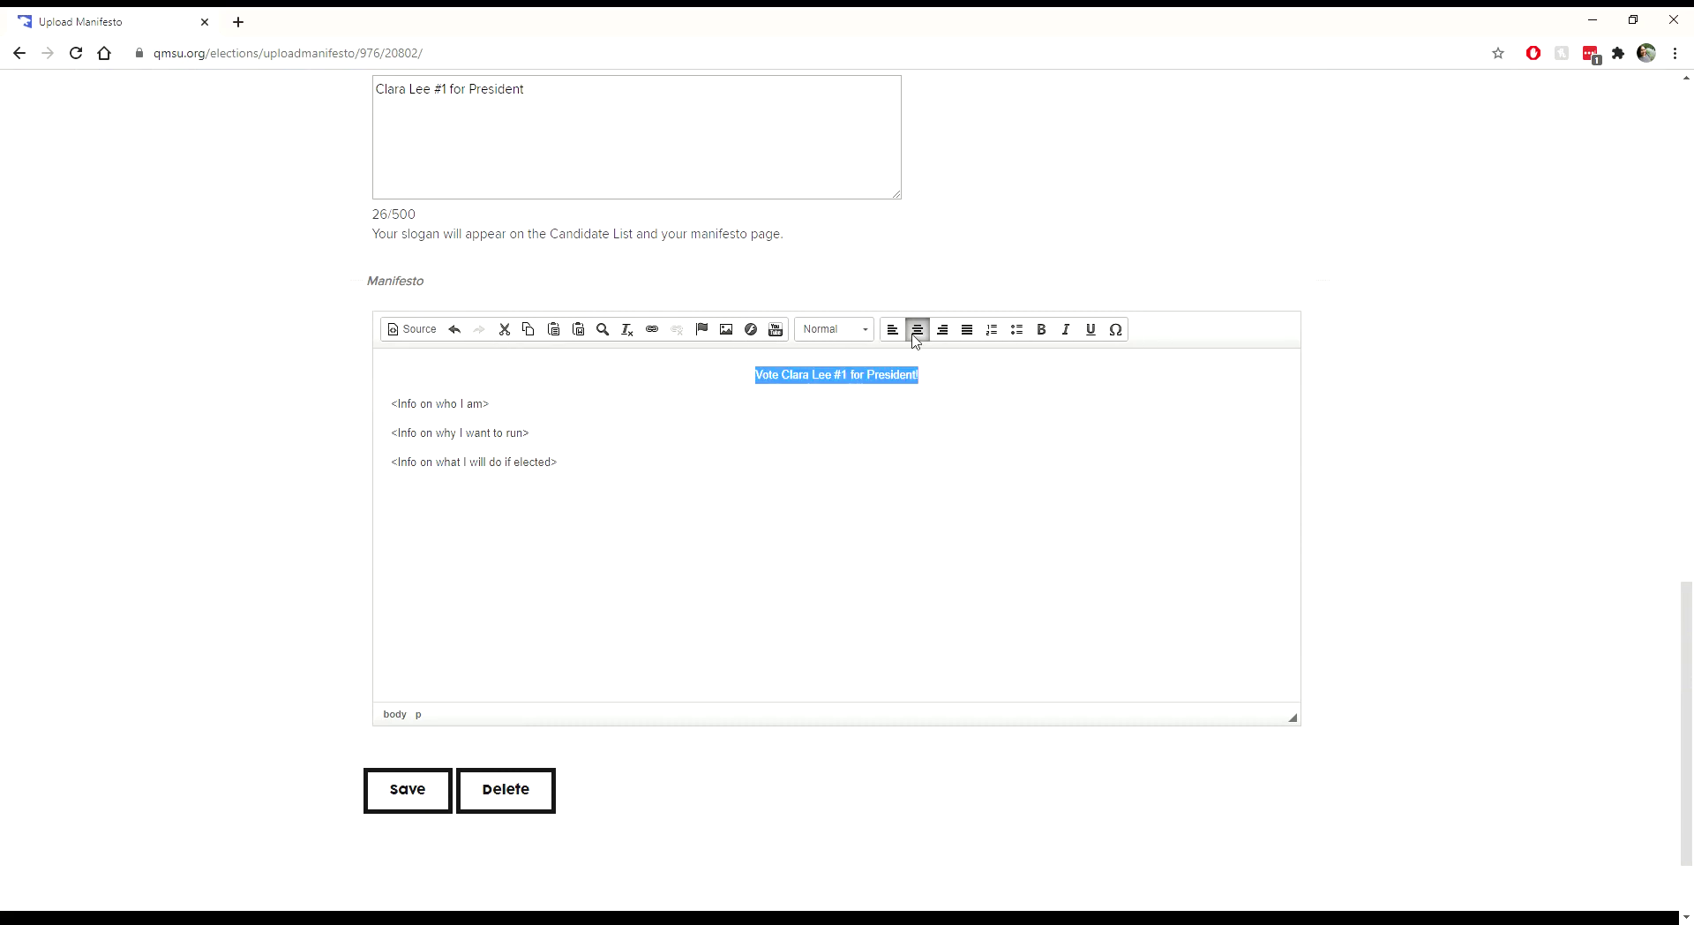
{"action": "left_click", "coordinate": [843, 335]}
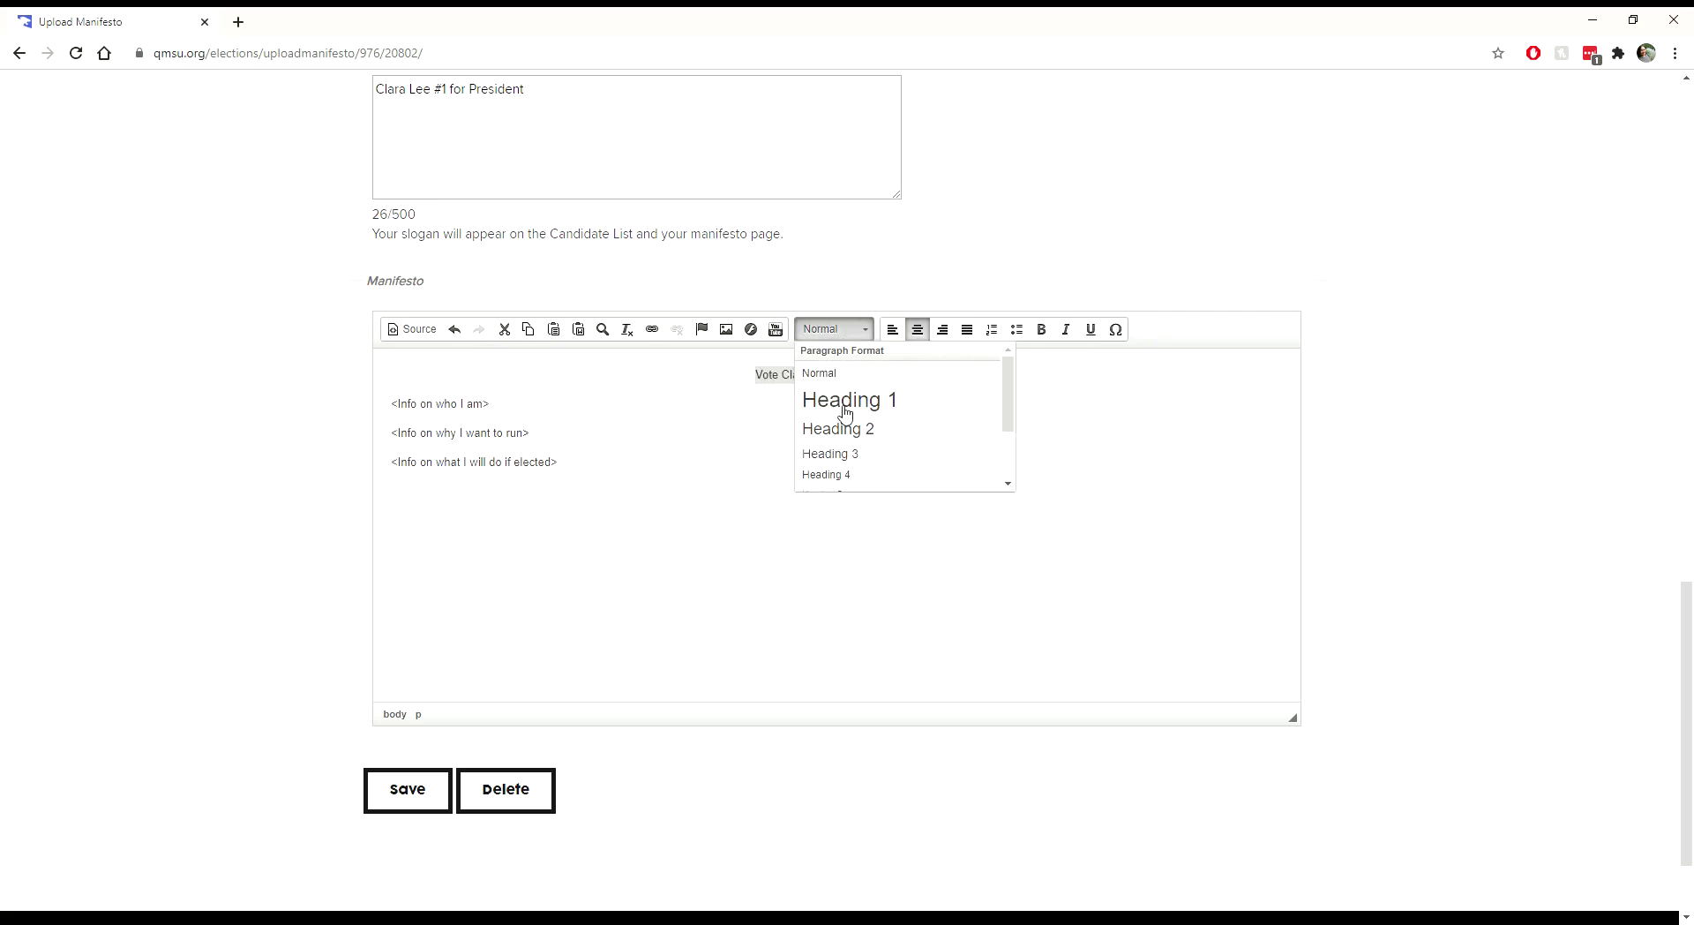
{"action": "left_click", "coordinate": [840, 407]}
Step: Add the 'Who am I?', 'Why you should vote for me' and 'If elected...' section titles around the placeholders
{"action": "left_click", "coordinate": [849, 397]}
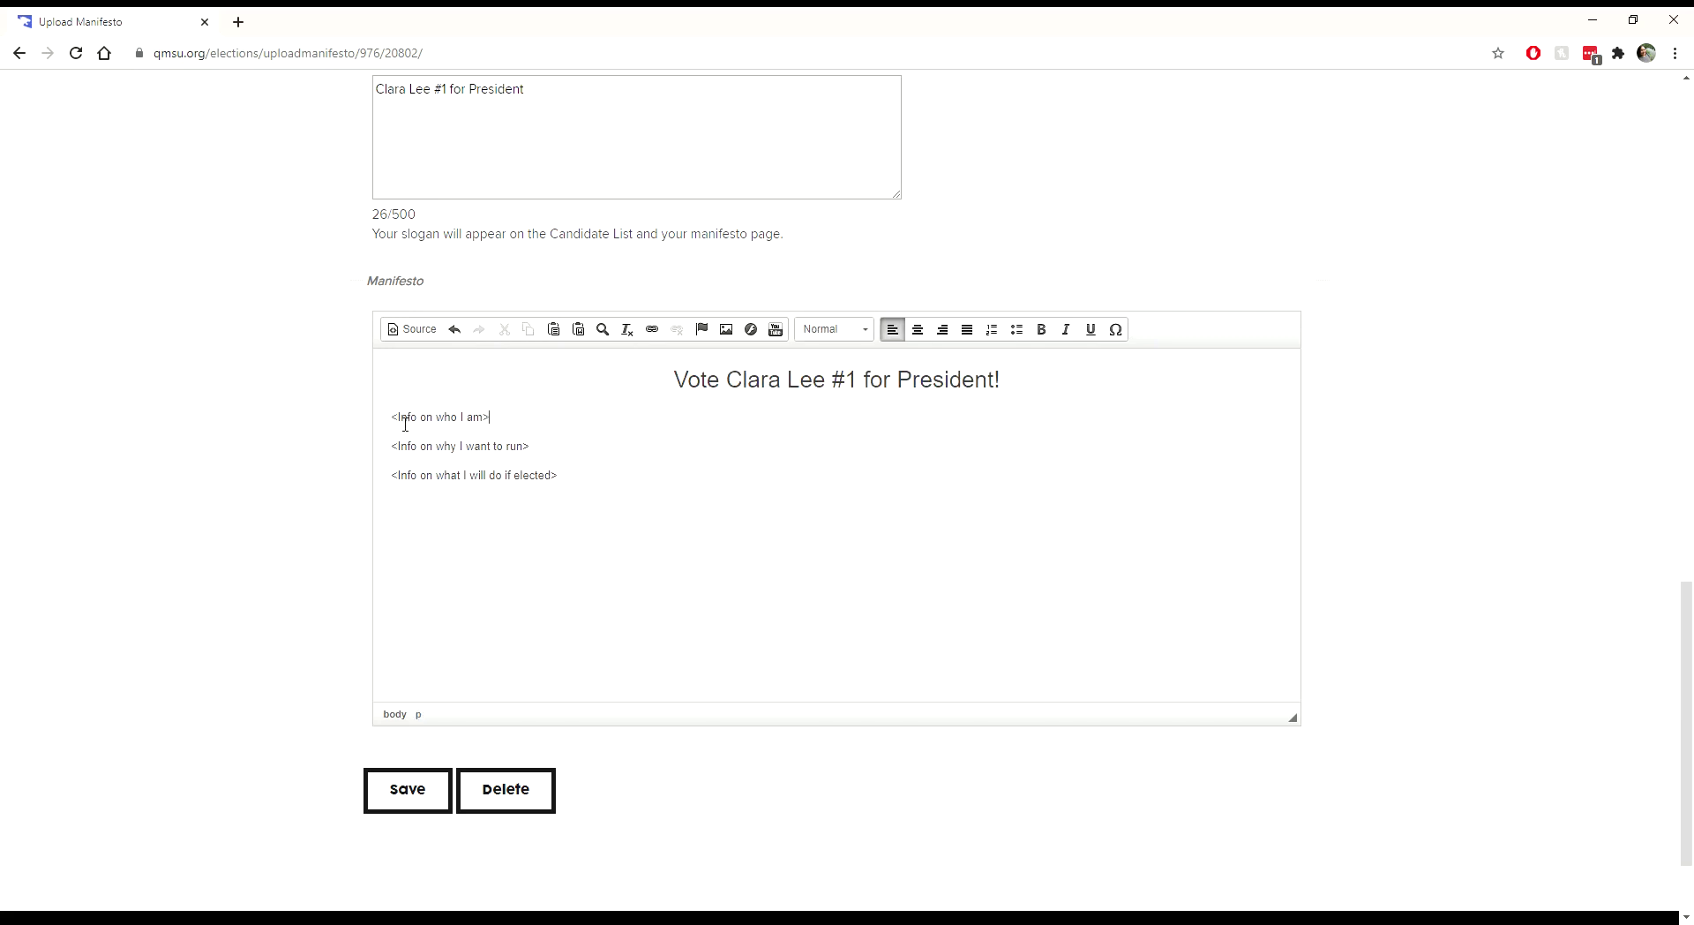
{"action": "key", "text": "Home"}
{"action": "key", "text": "Return"}
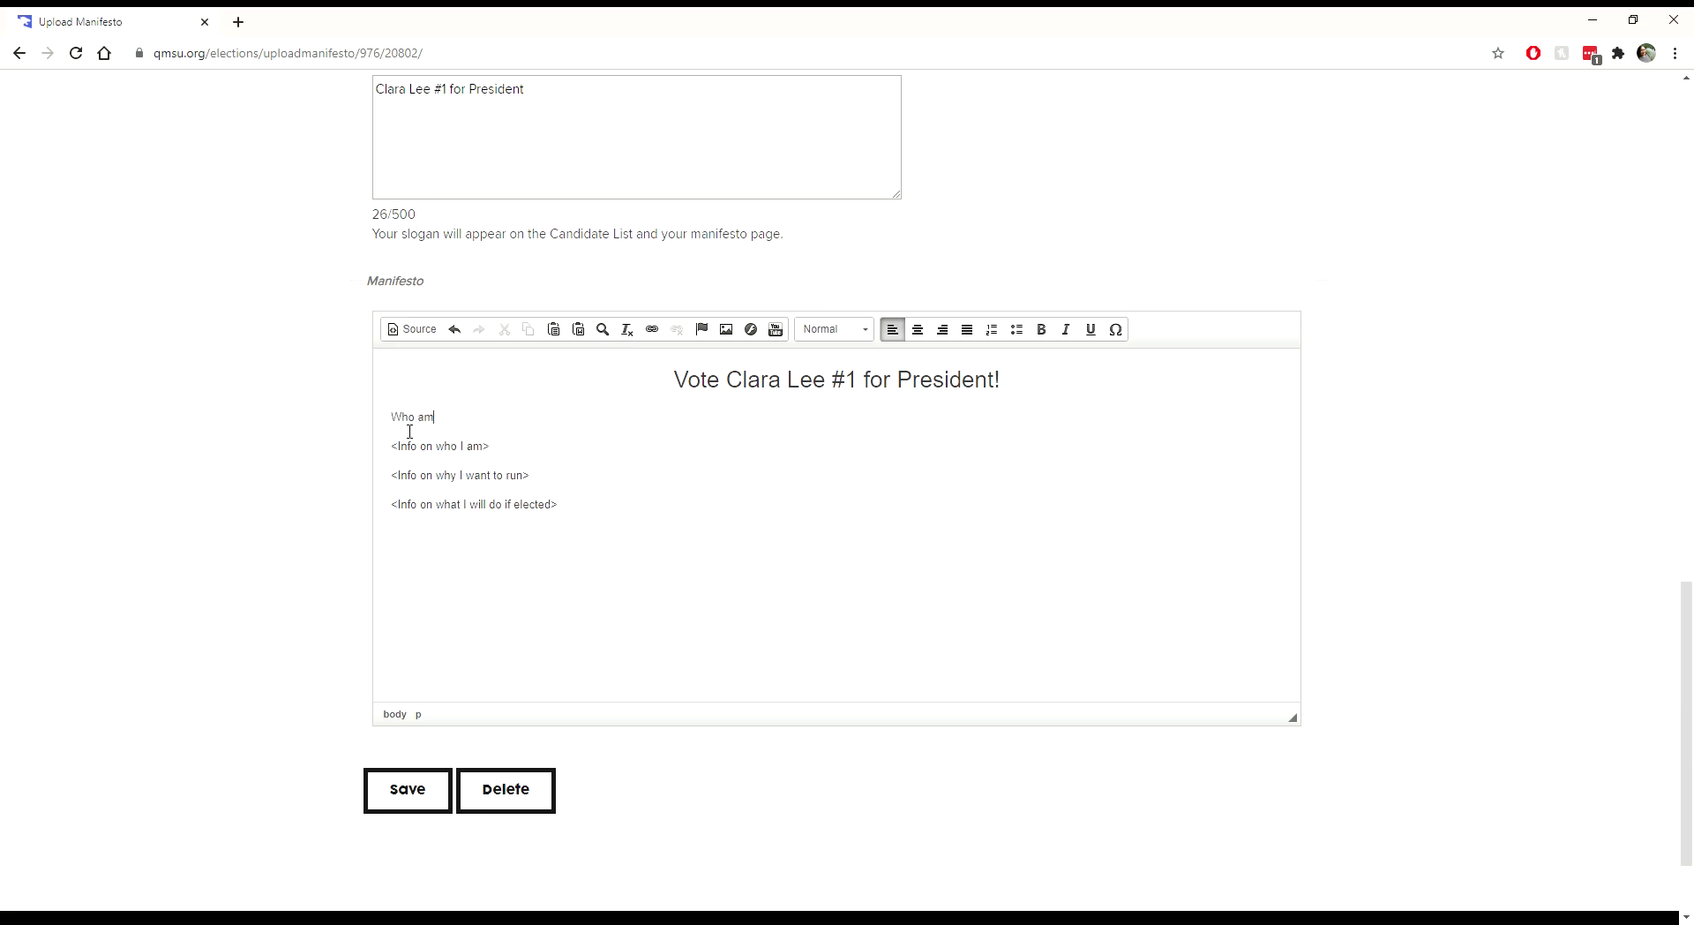
{"action": "type", "text": "Who am O"}
{"action": "key", "text": "BackSpace"}
{"action": "key", "text": "Return"}
{"action": "type", "text": "Wh"}
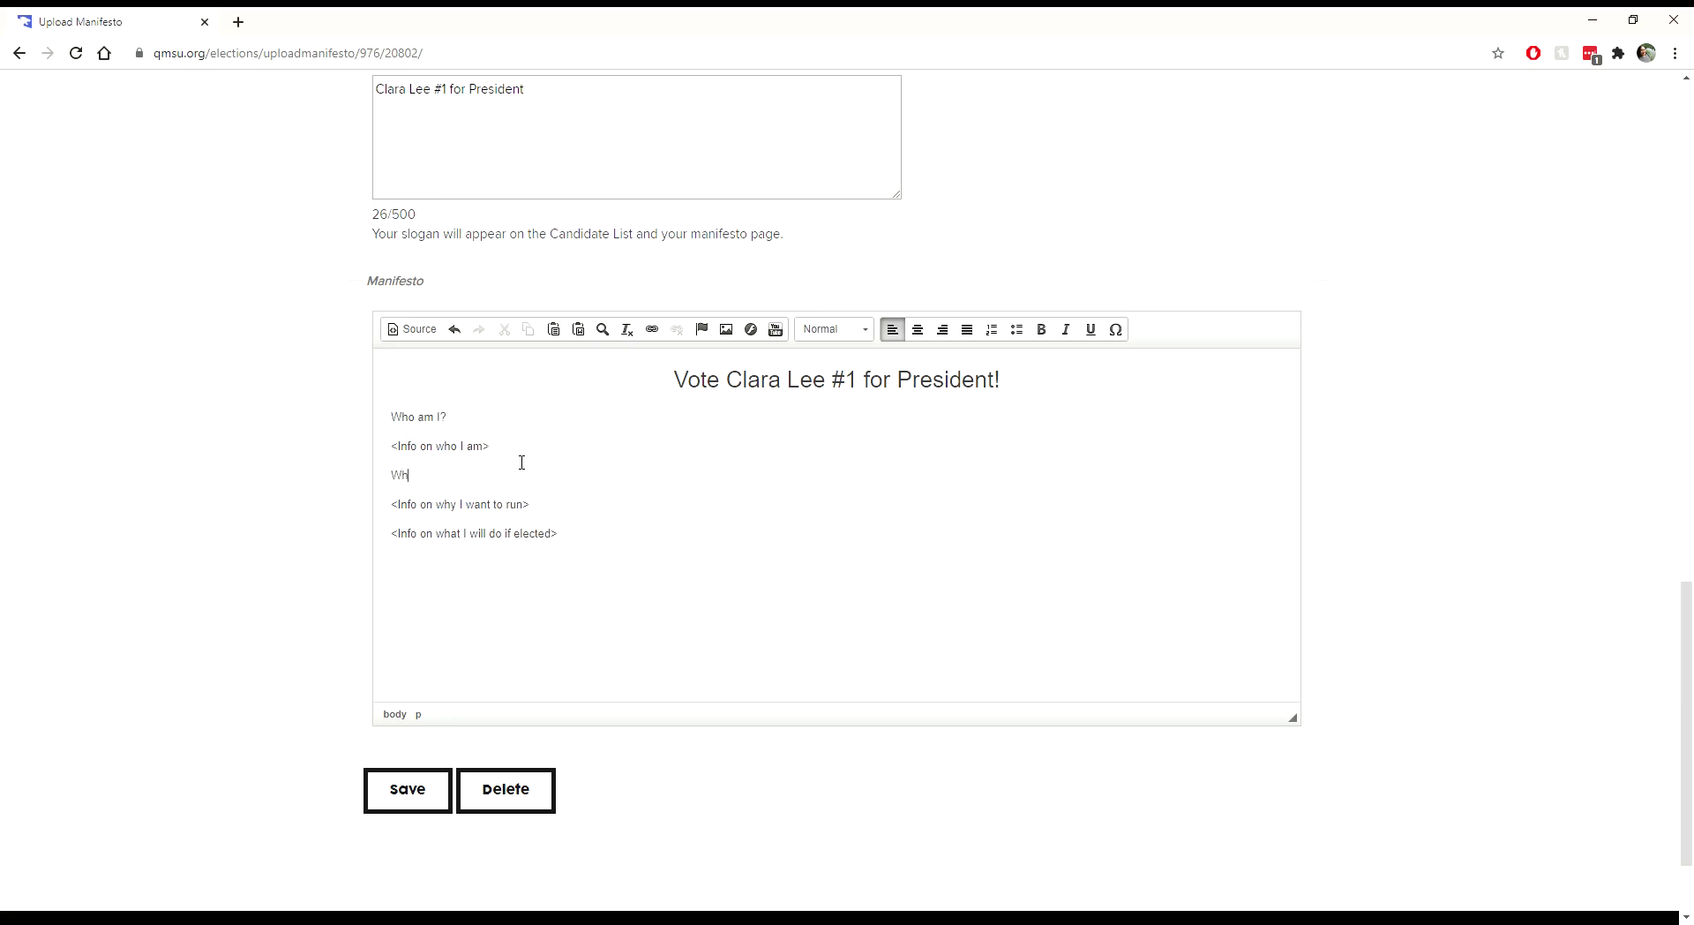
{"action": "type", "text": "y you should vot"}
{"action": "key", "text": "Return"}
{"action": "key", "text": "Return"}
{"action": "key", "text": "BackSpace"}
{"action": "type", "text": "If"}
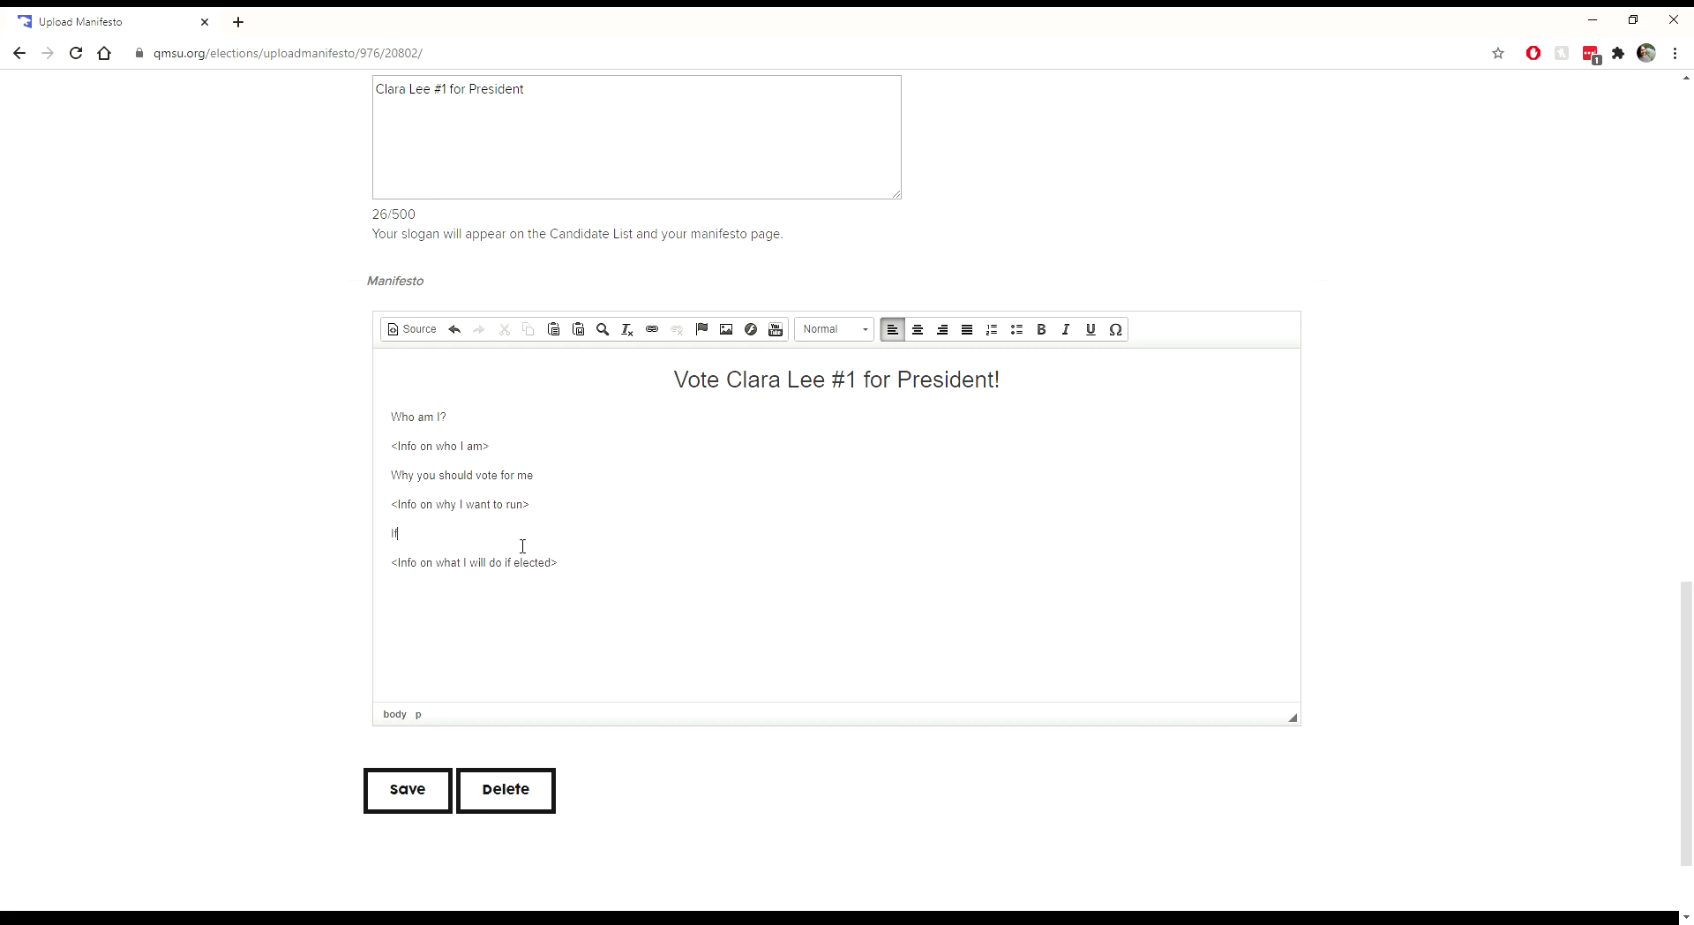
{"action": "type", "text": " elected..."}
Step: Format 'Who am I?', 'Why you should vote for me' and 'If elected...' as Heading 2
{"action": "left_click_drag", "start_coordinate": [473, 429], "coordinate": [392, 430]}
{"action": "left_click", "coordinate": [835, 330]}
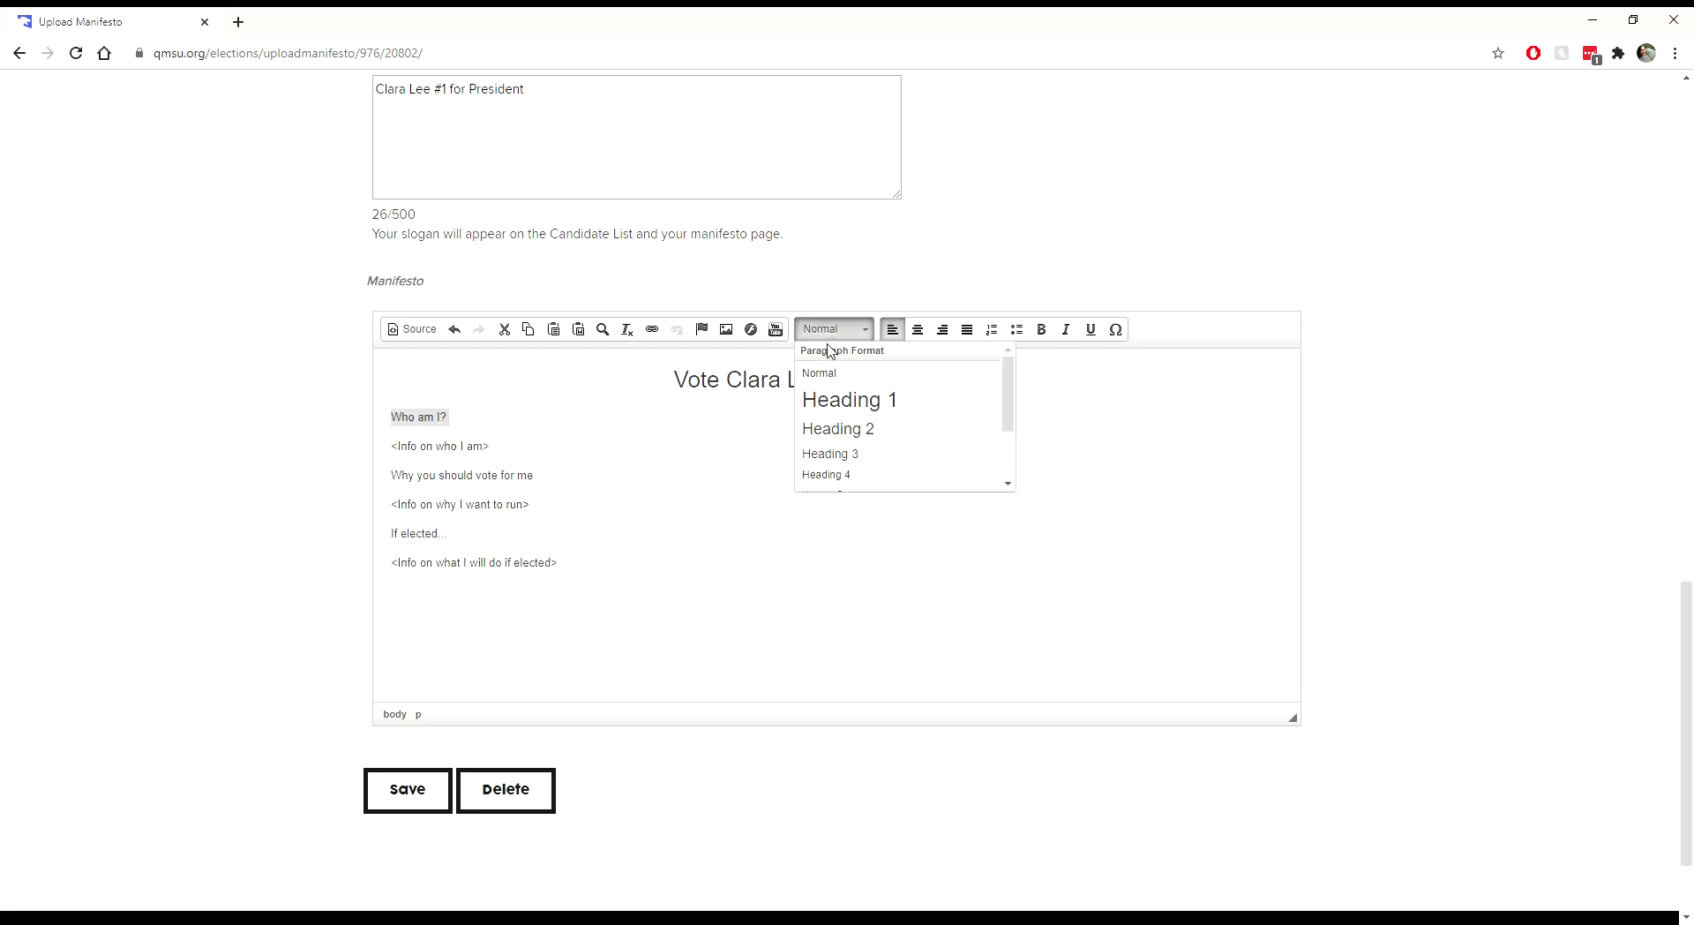
{"action": "left_click", "coordinate": [826, 430]}
{"action": "left_click", "coordinate": [491, 481]}
{"action": "left_click_drag", "start_coordinate": [333, 500], "coordinate": [326, 488]}
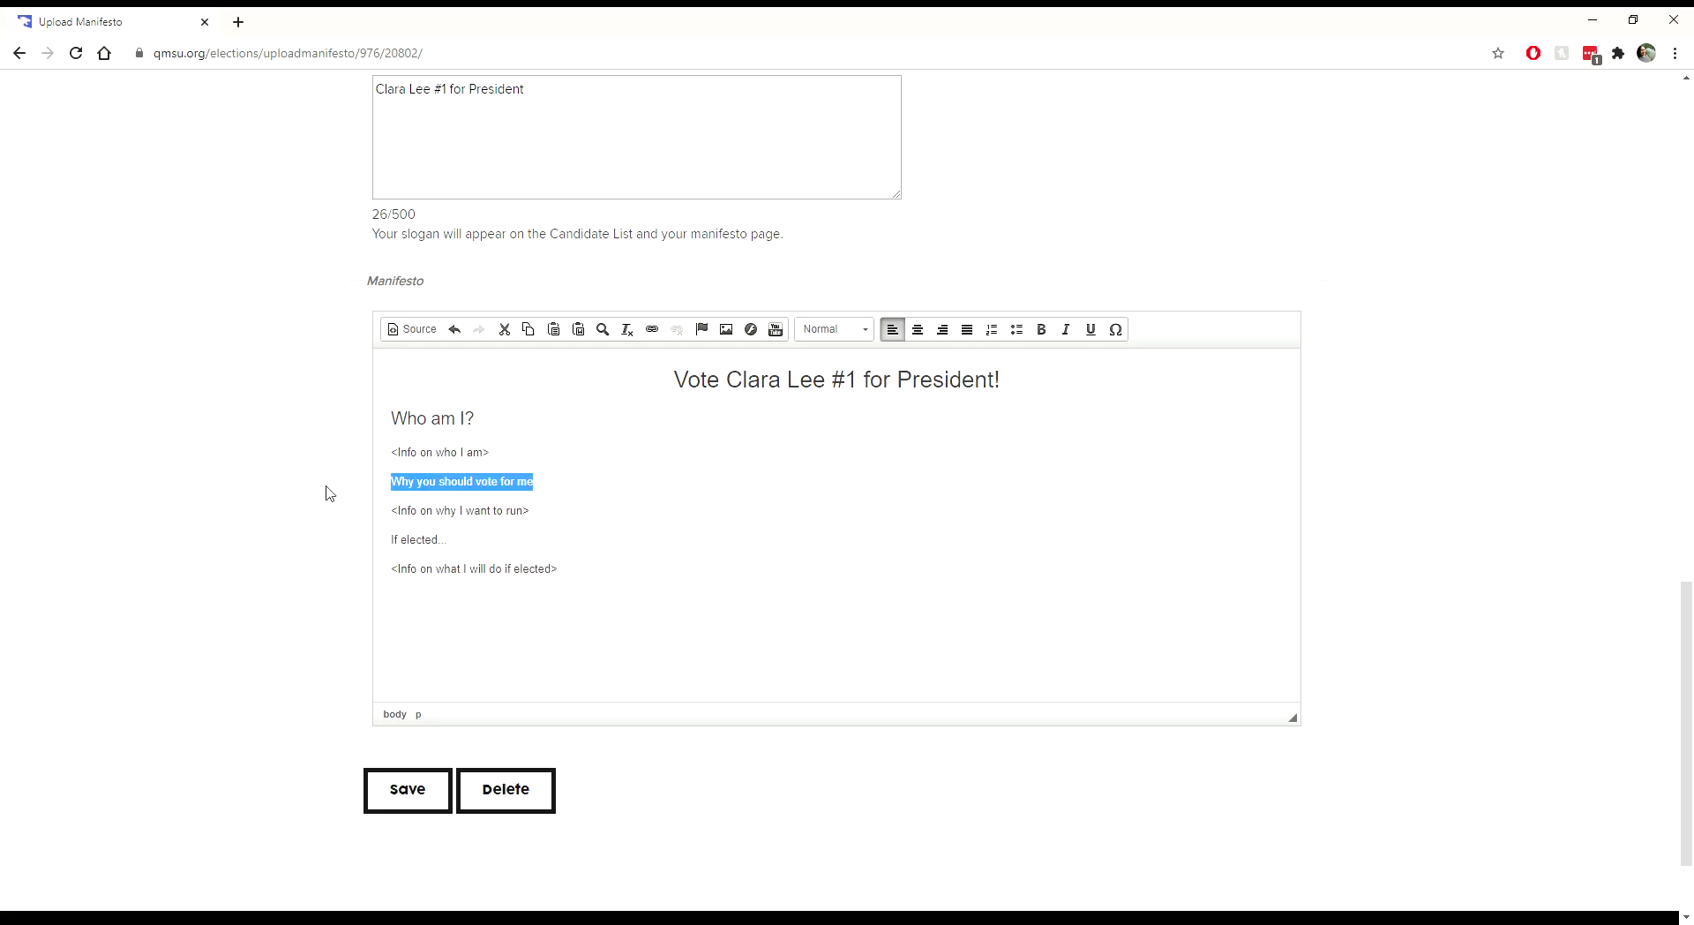
{"action": "left_click", "coordinate": [835, 329]}
{"action": "left_click", "coordinate": [840, 431]}
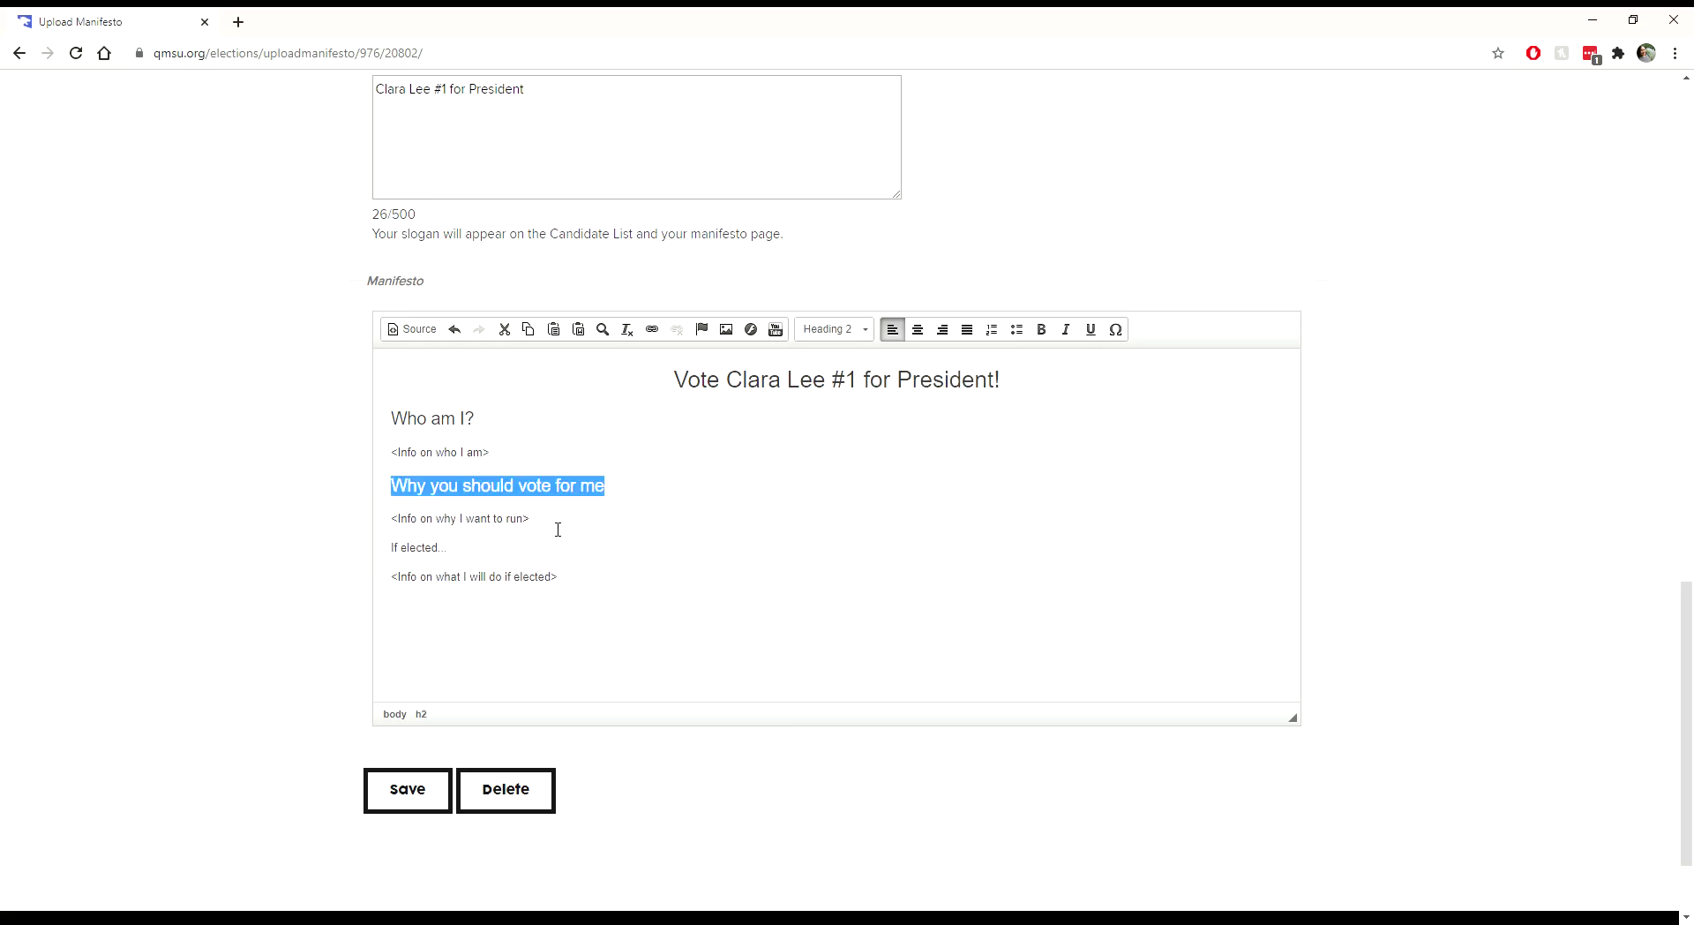
{"action": "left_click", "coordinate": [482, 550]}
{"action": "left_click_drag", "start_coordinate": [326, 573], "coordinate": [328, 549]}
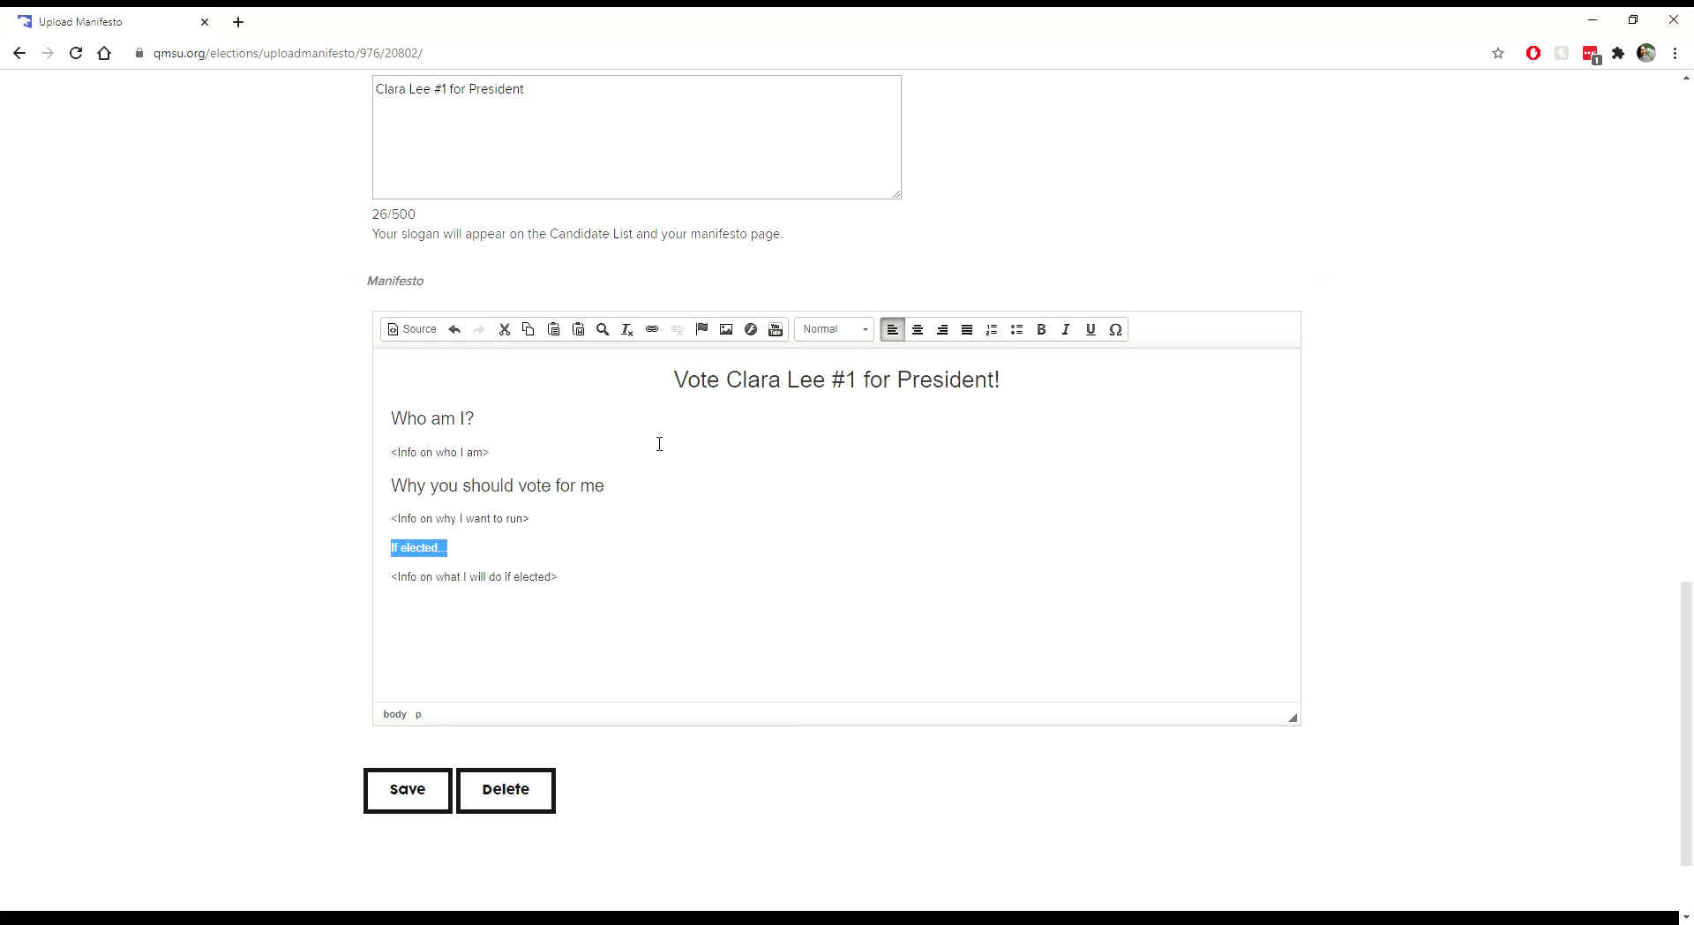
{"action": "left_click", "coordinate": [838, 330]}
{"action": "left_click", "coordinate": [838, 432]}
{"action": "left_click", "coordinate": [771, 554]}
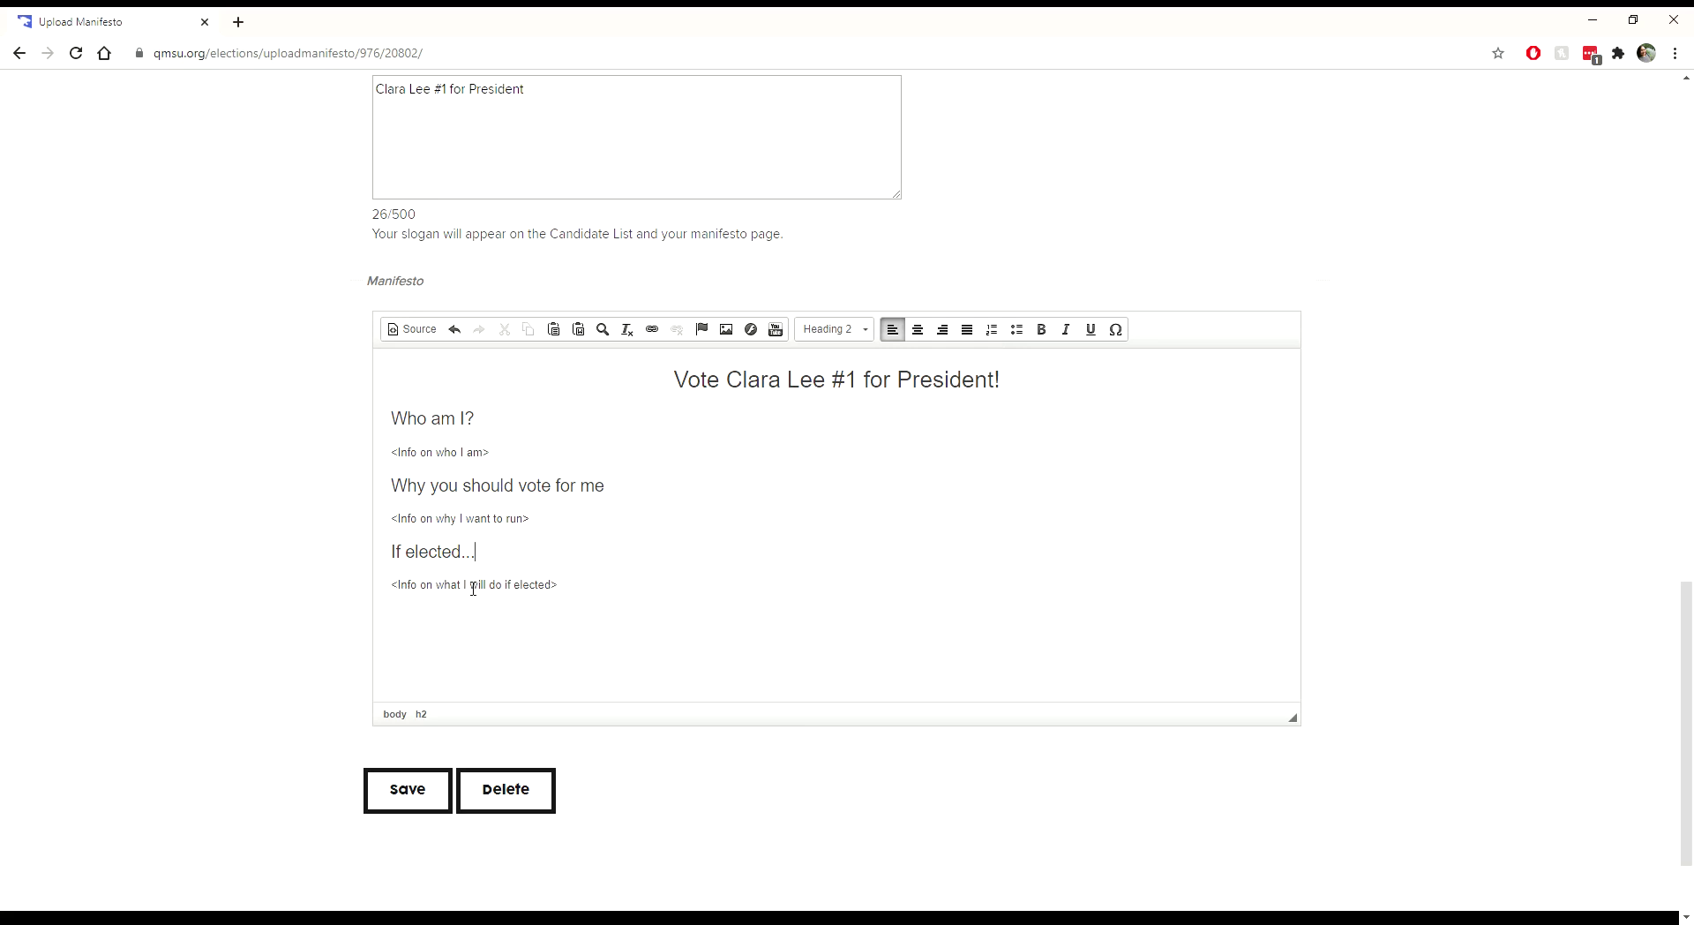
Step: Turn the last info line into a numbered list, adding 'The second thing I'll be doing' and a third item
{"action": "left_click_drag", "start_coordinate": [389, 586], "coordinate": [611, 600]}
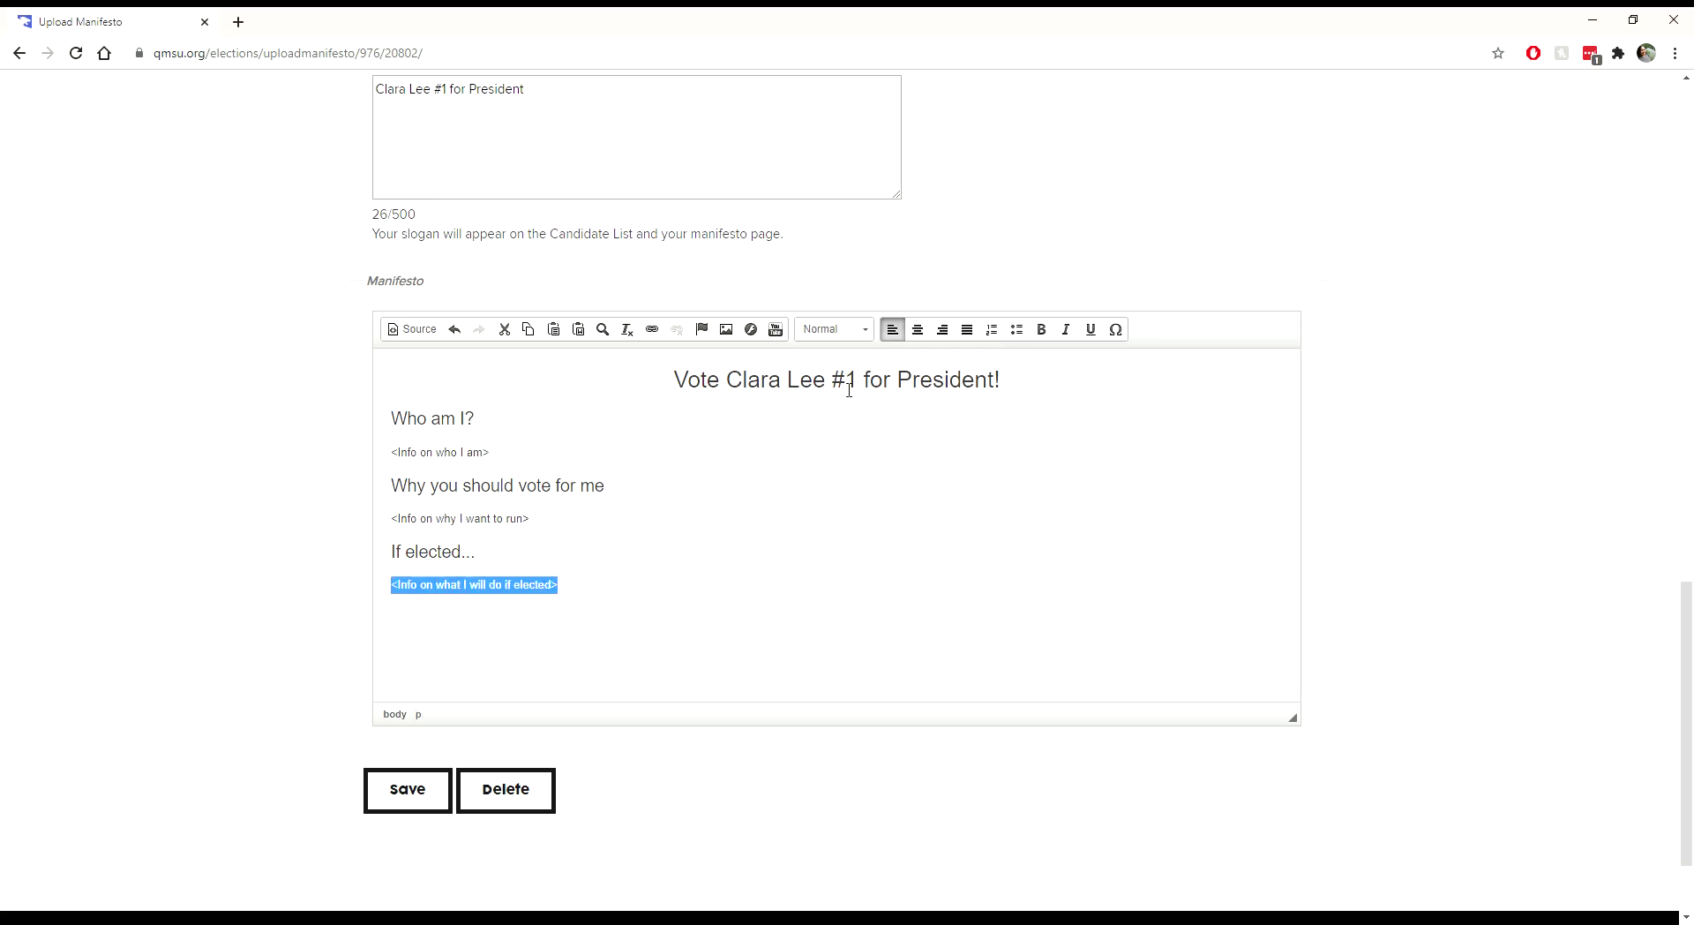
{"action": "left_click", "coordinate": [992, 329]}
{"action": "left_click", "coordinate": [640, 596]}
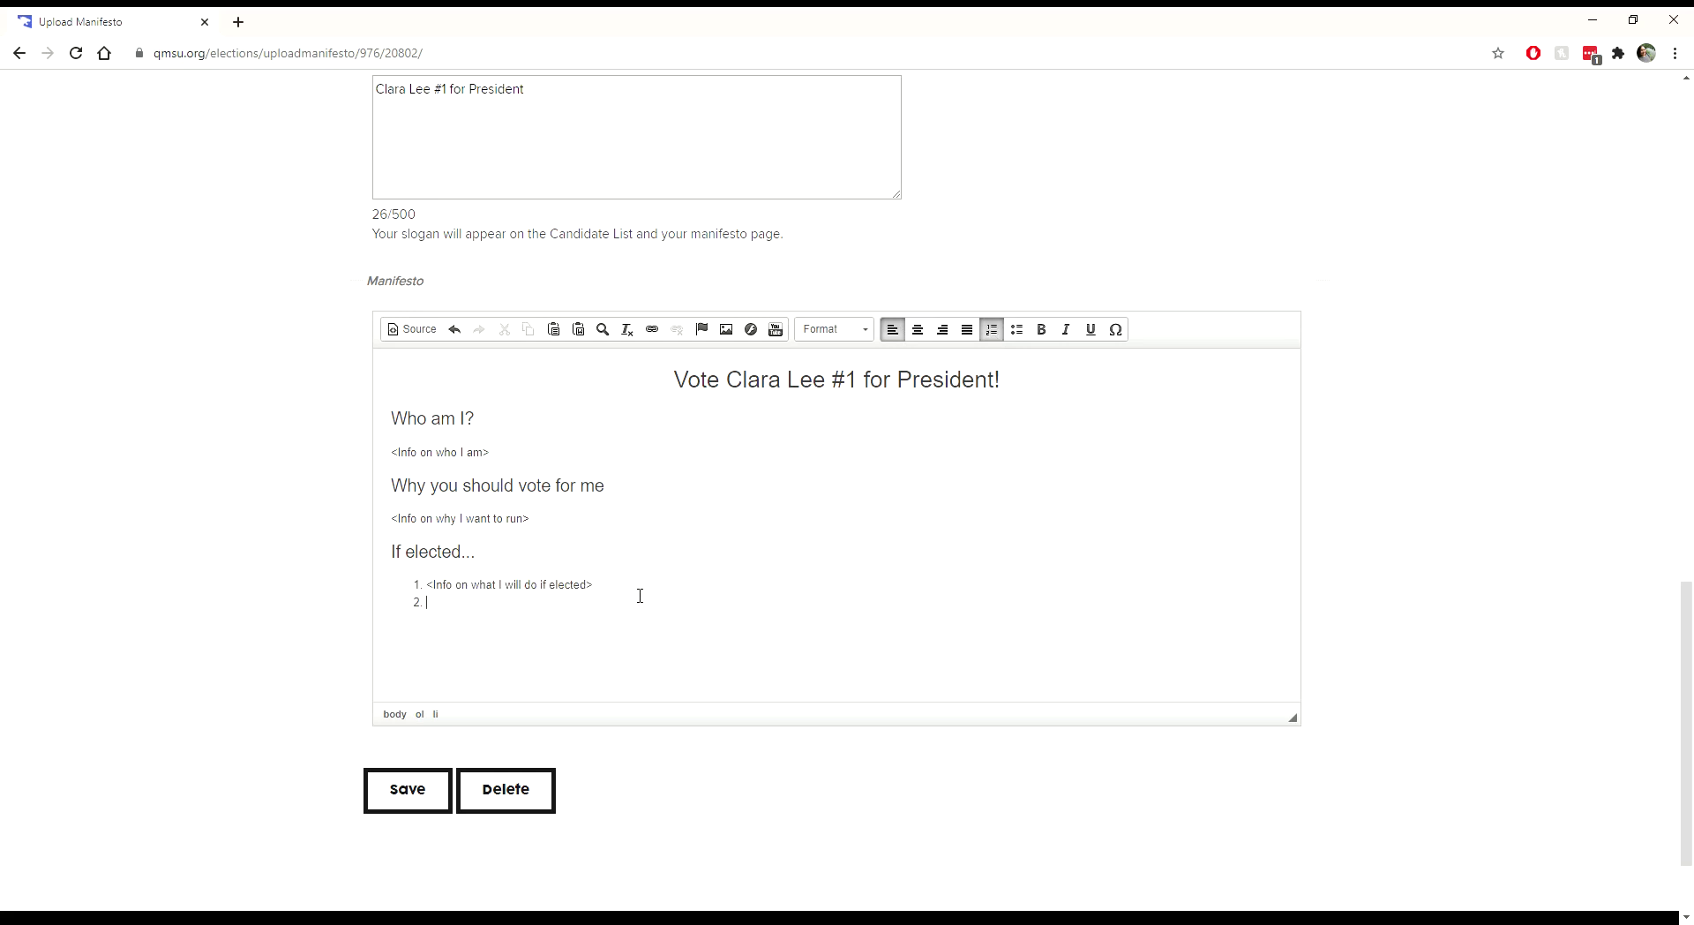
{"action": "type", "text": "The second thin"}
{"action": "type", "text": "g I'll be doing"}
{"action": "type", "text": "The th"}
{"action": "type", "text": "ird things"}
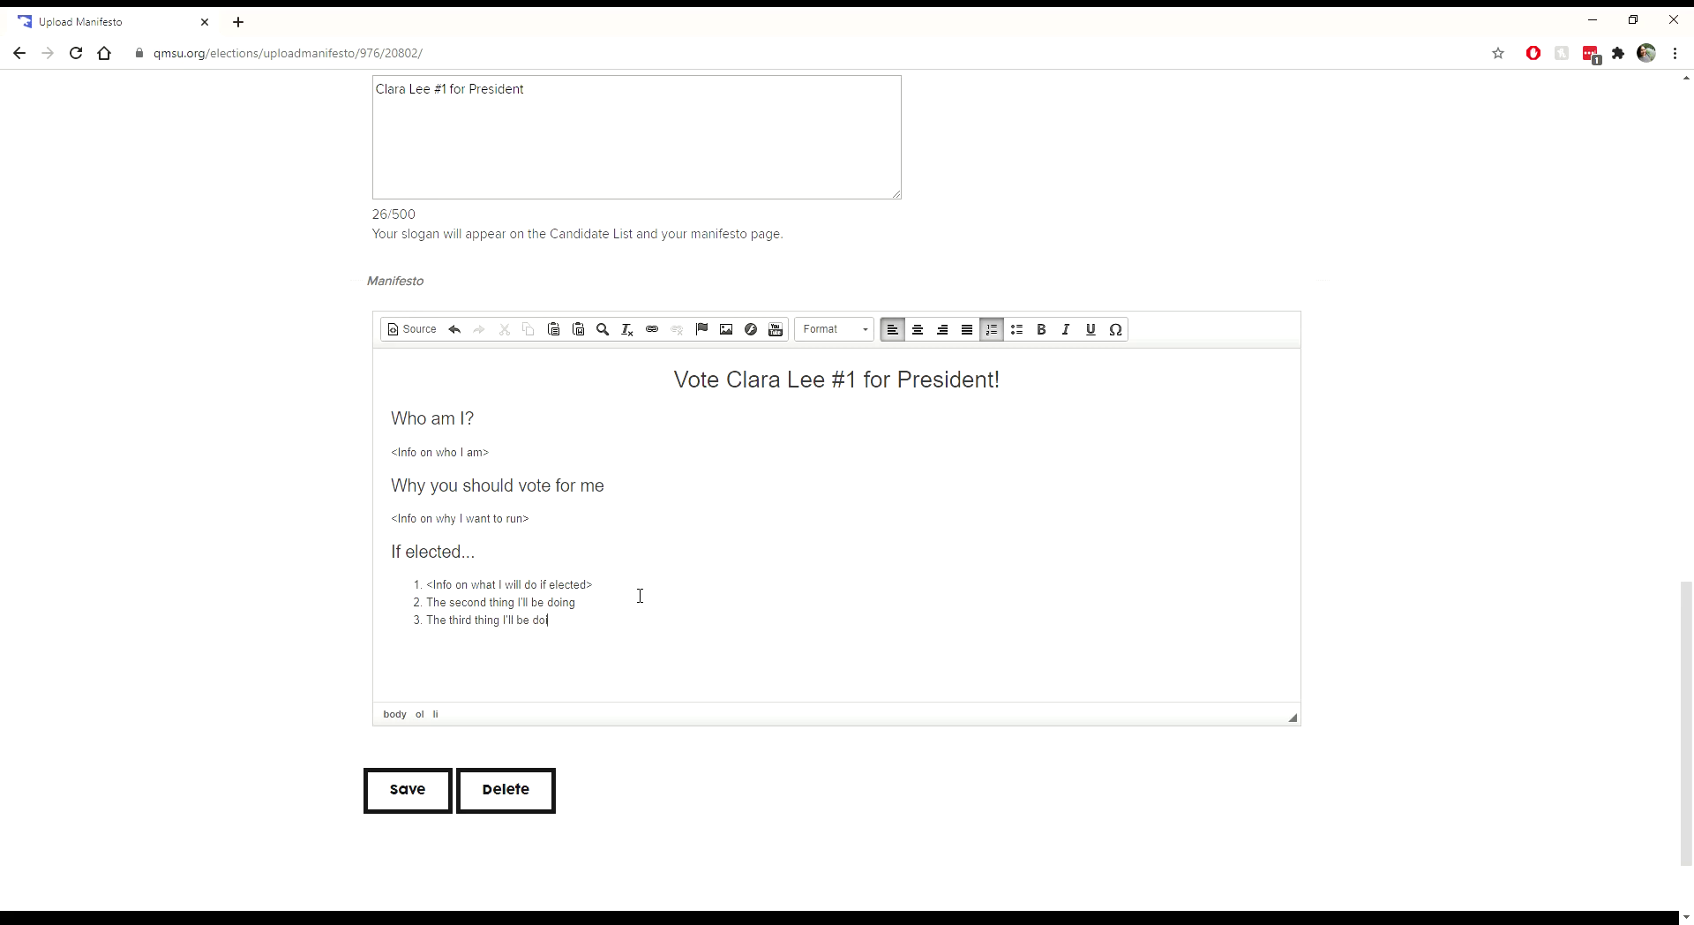
{"action": "type", "text": "ing"}
{"action": "key", "text": "Return"}
Step: Insert the QMSU-1.jpg logo image (1702×550) below the numbered list via Browse Server
{"action": "left_click", "coordinate": [728, 332]}
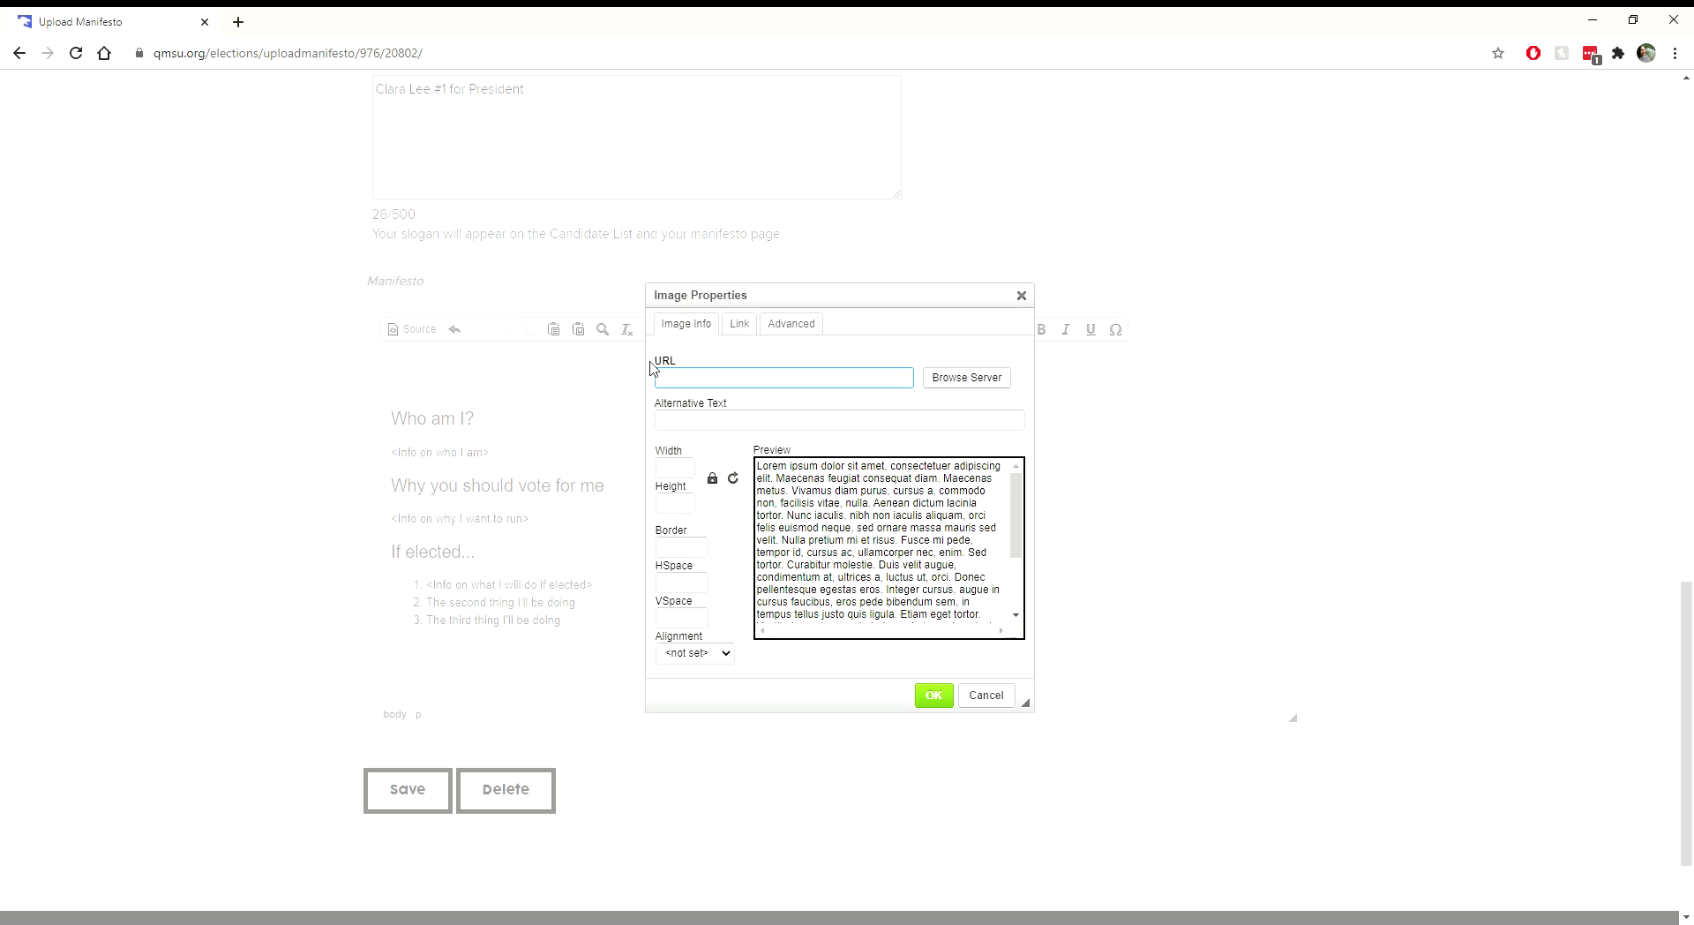
{"action": "left_click", "coordinate": [966, 385]}
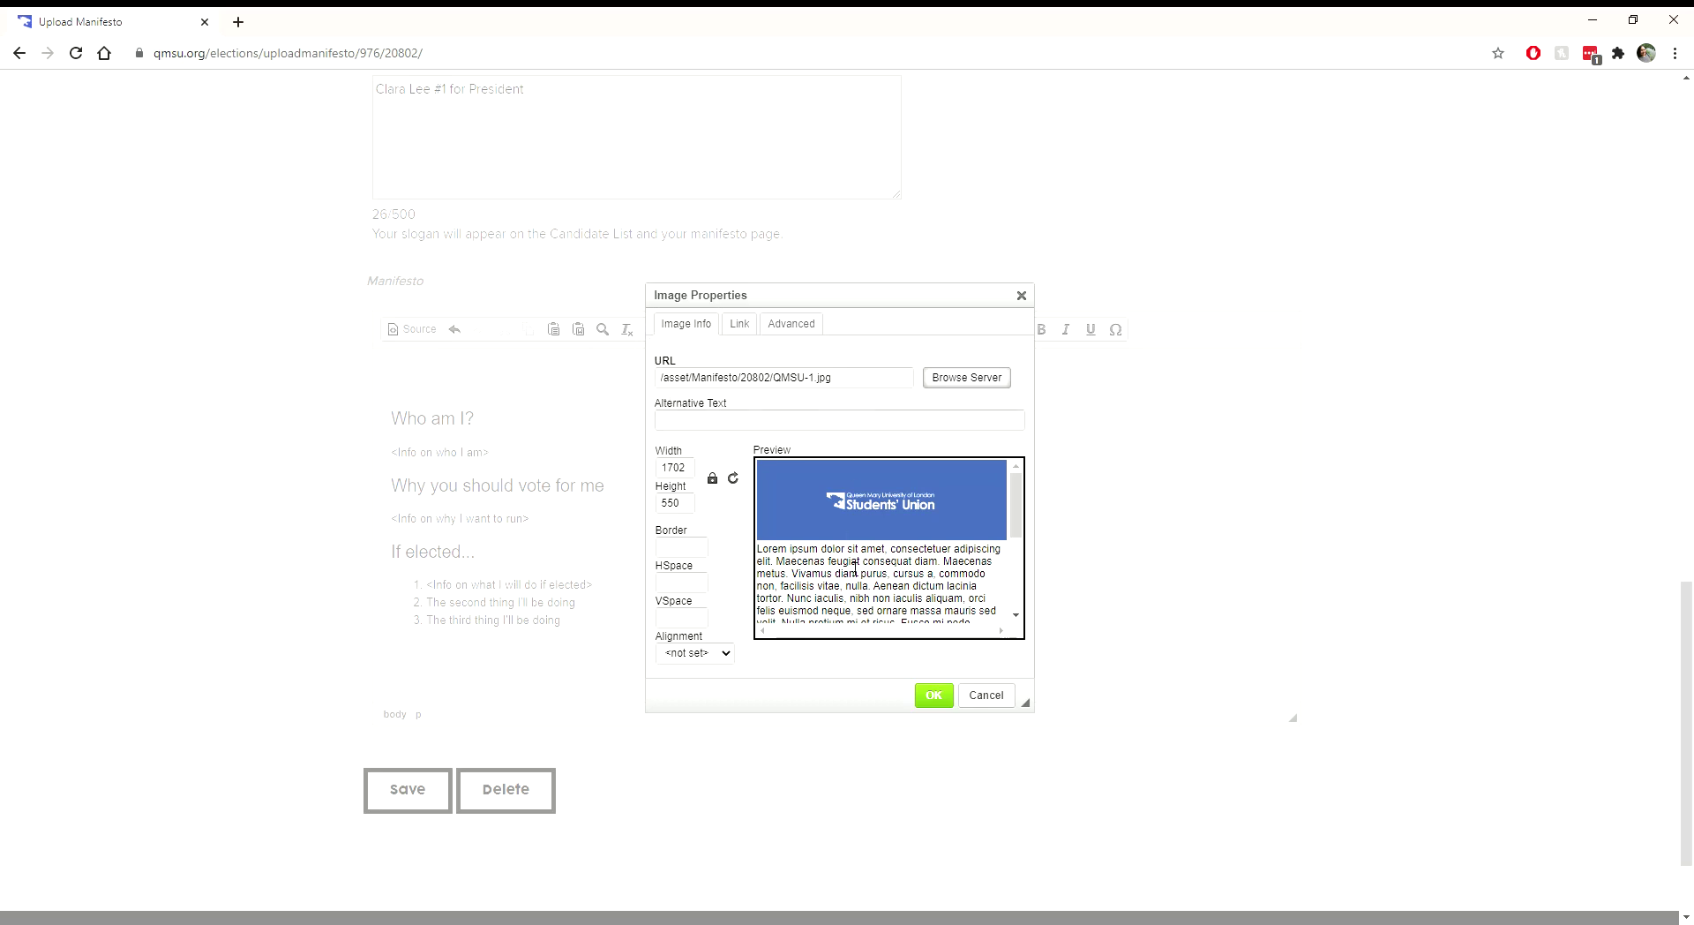
{"action": "left_click", "coordinate": [932, 694]}
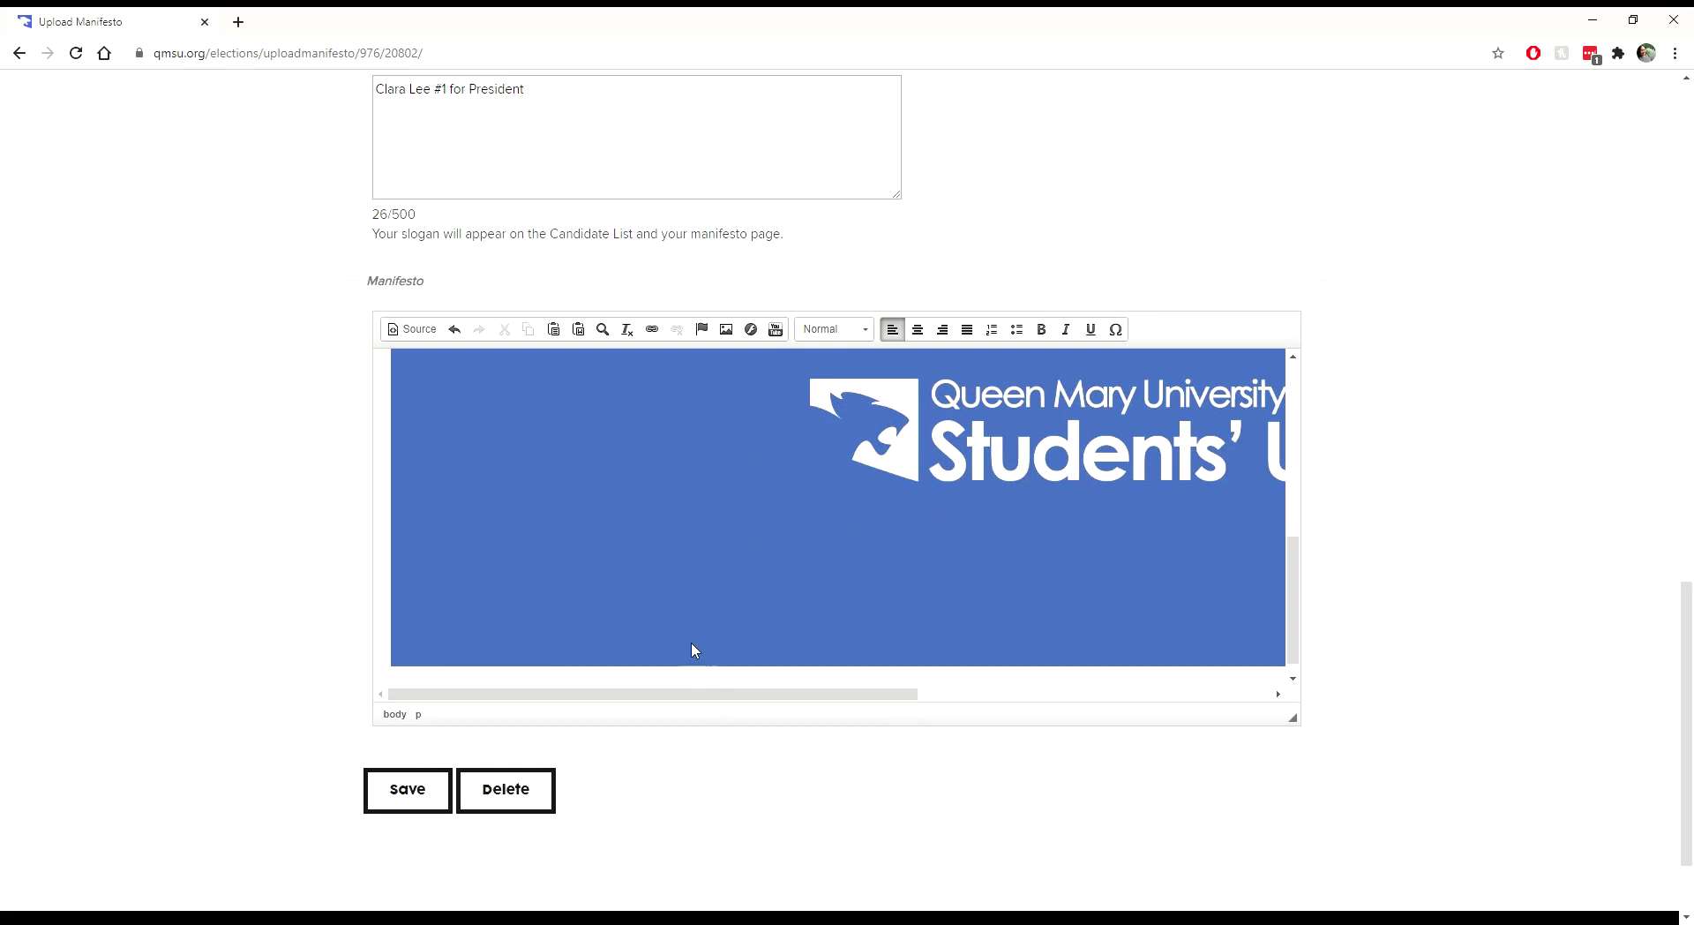
{"action": "scroll", "coordinate": [691, 641], "scroll_direction": "up", "scroll_amount": 4}
{"action": "scroll", "coordinate": [689, 635], "scroll_direction": "down", "scroll_amount": 4}
{"action": "left_click_drag", "start_coordinate": [663, 694], "coordinate": [518, 735]}
{"action": "scroll", "coordinate": [590, 653], "scroll_direction": "up", "scroll_amount": 3}
{"action": "left_click", "coordinate": [561, 645]}
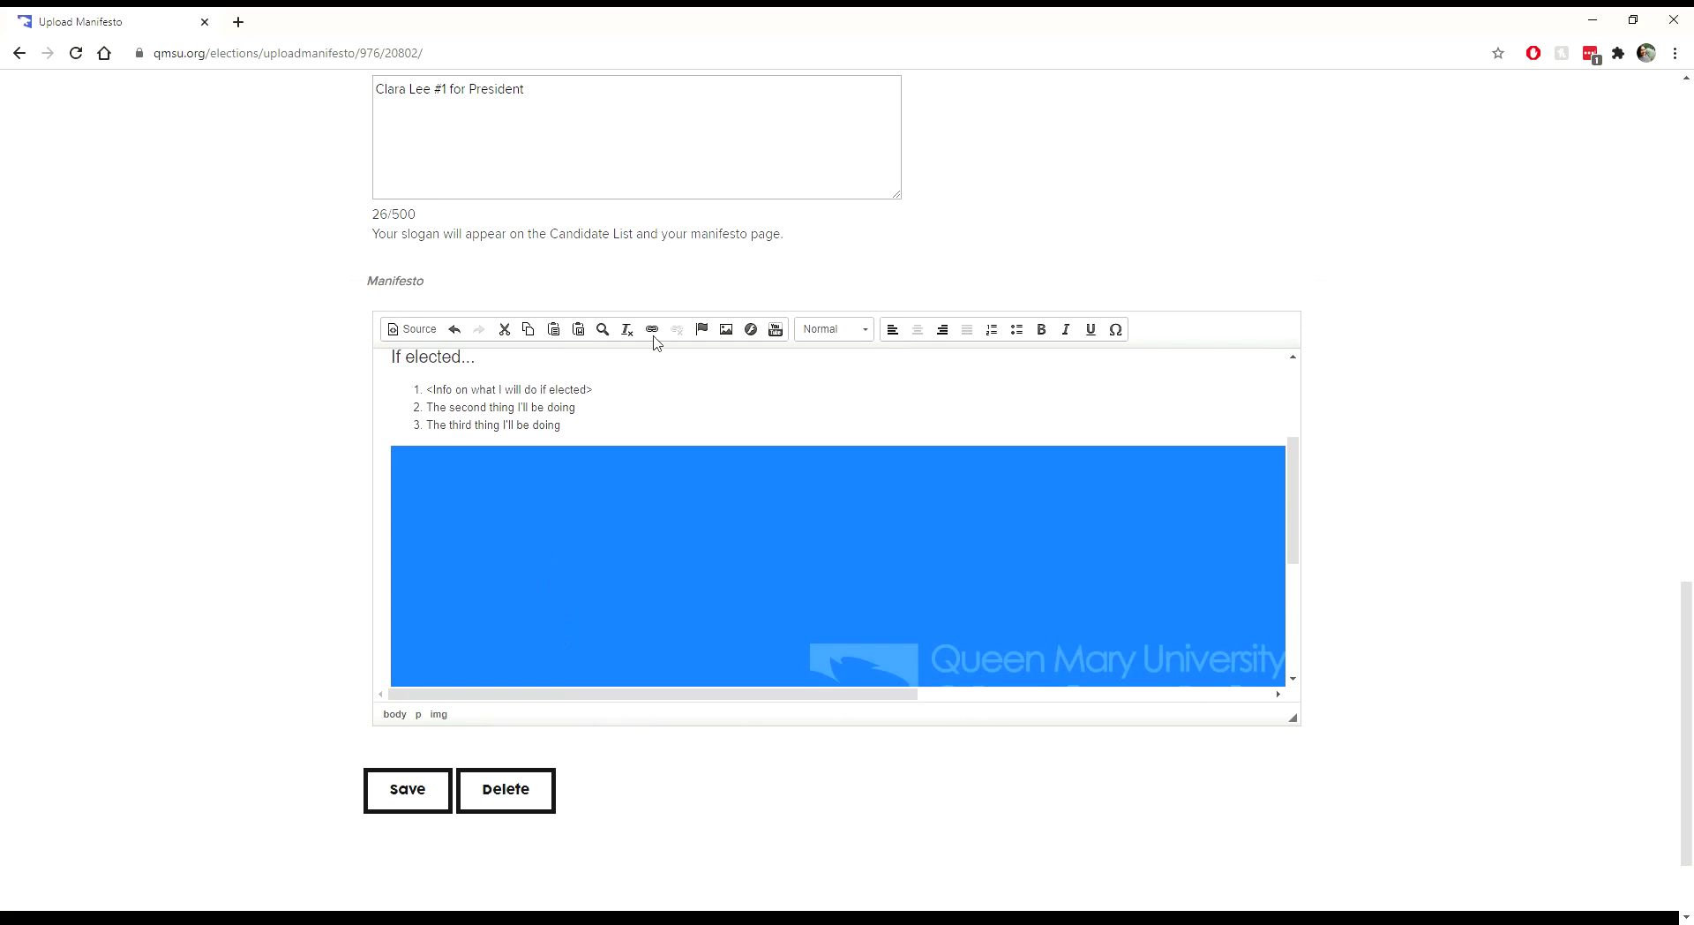
Step: Set the logo image's width to 300 px, letting the locked ratio give 97 px height
{"action": "left_click", "coordinate": [726, 329]}
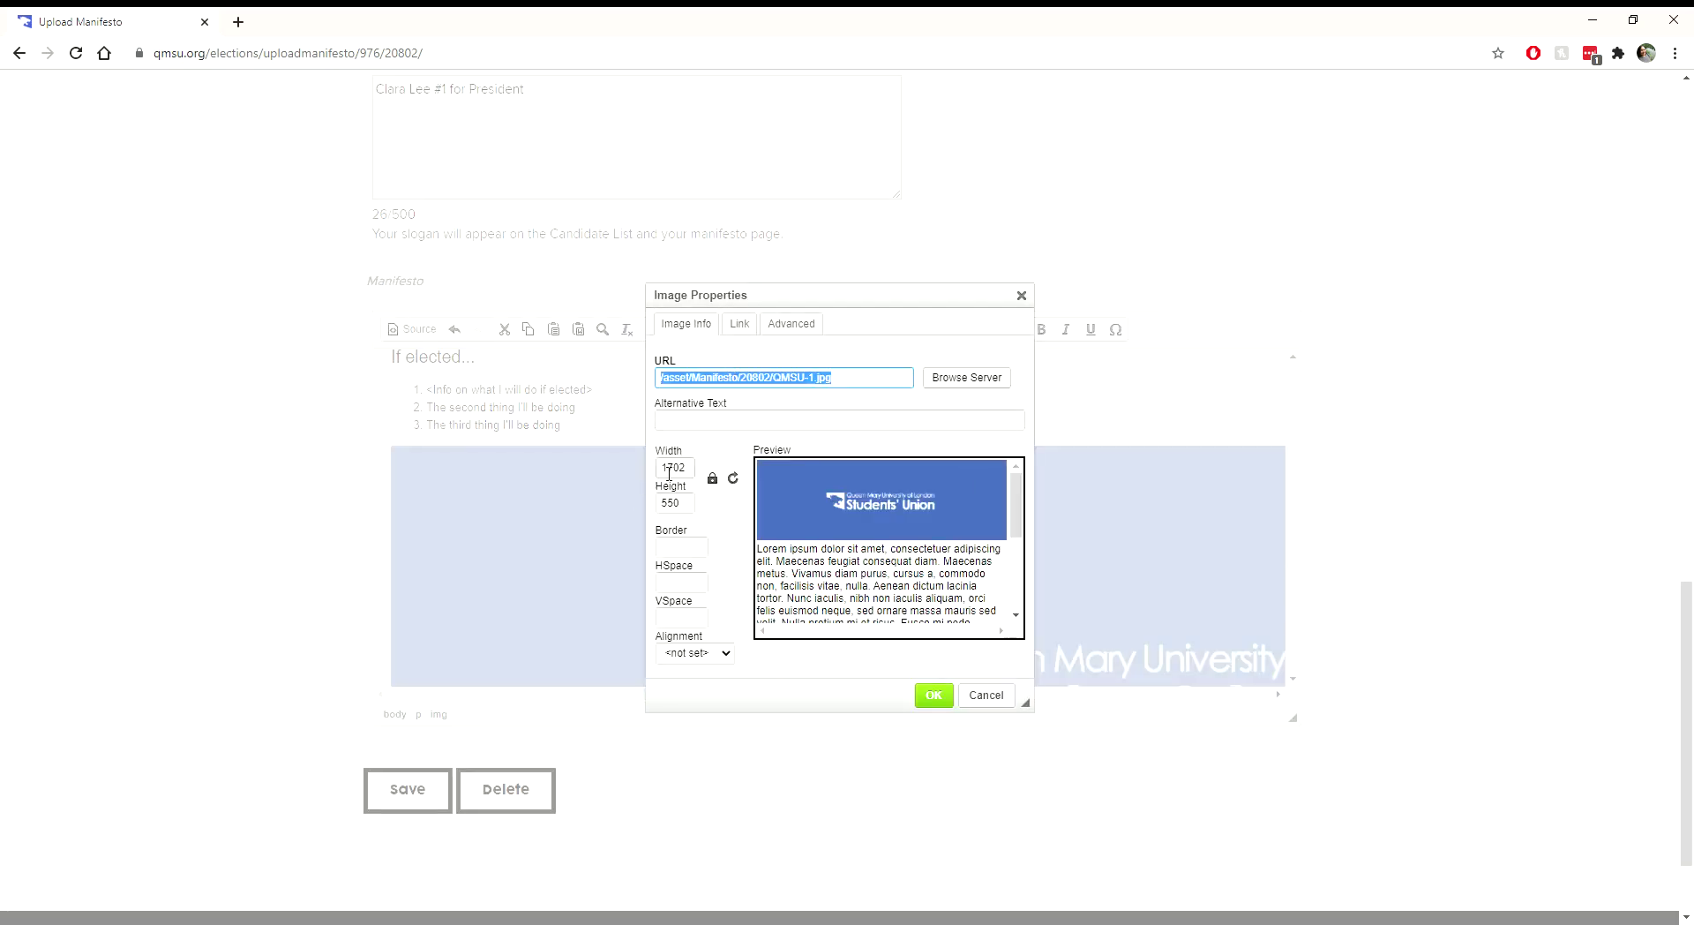
{"action": "left_click", "coordinate": [672, 470]}
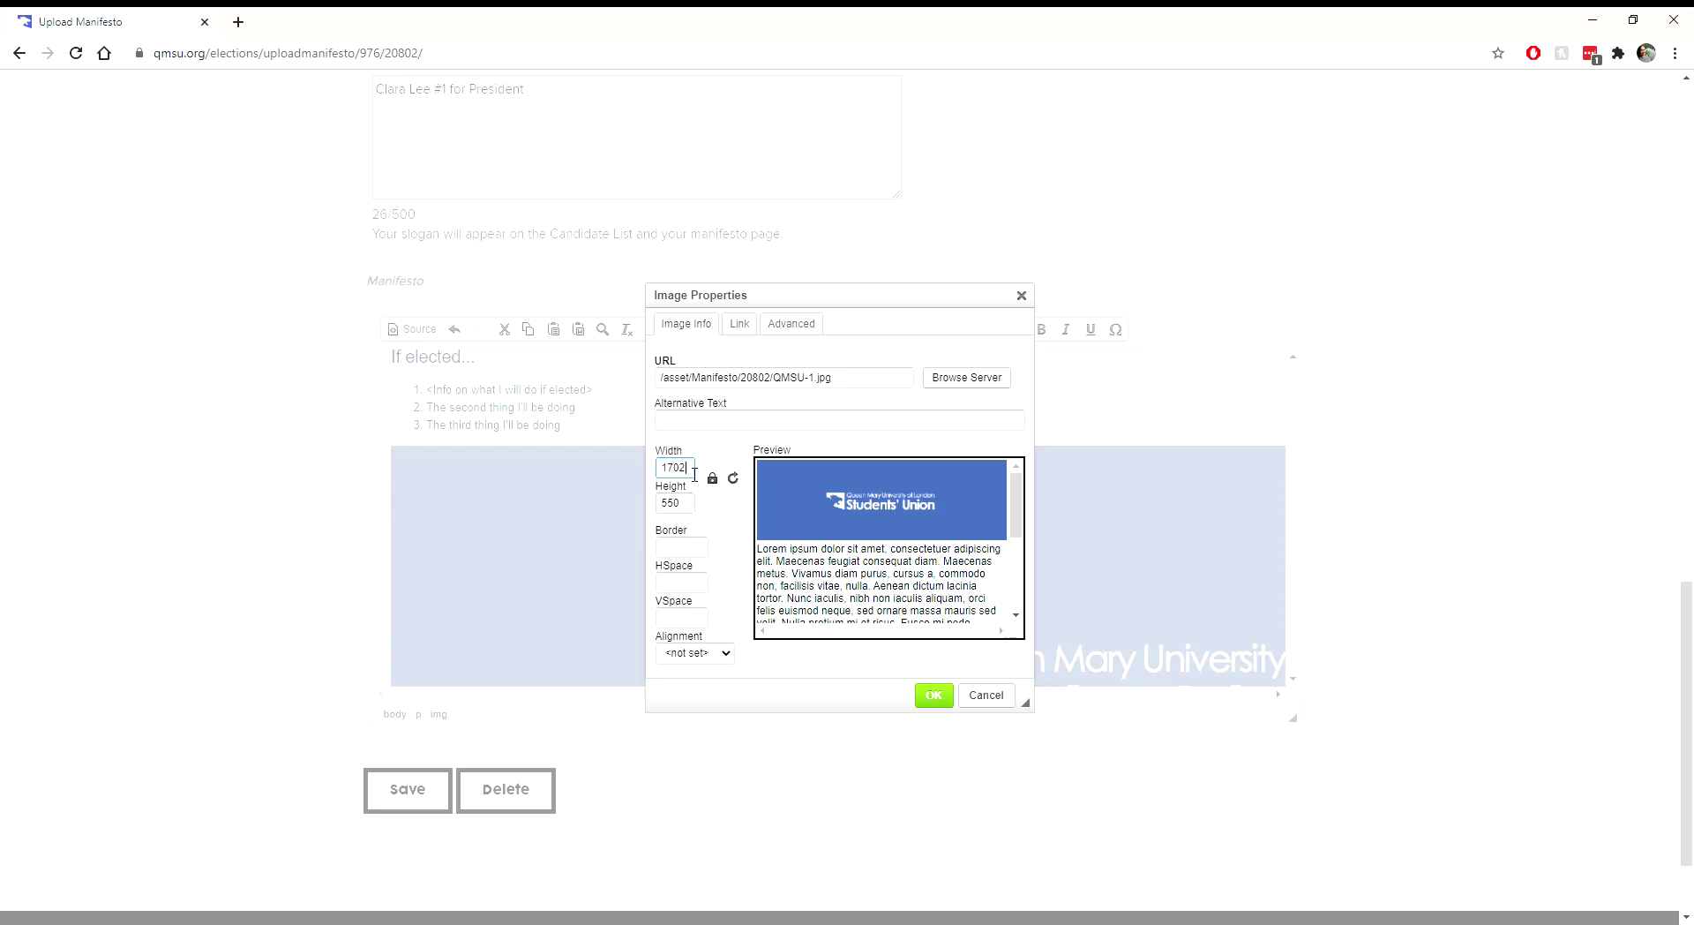
{"action": "key", "text": "BackSpace"}
{"action": "key", "text": "BackSpace"}
{"action": "key", "text": "BackSpace"}
{"action": "key", "text": "BackSpace"}
{"action": "type", "text": "100"}
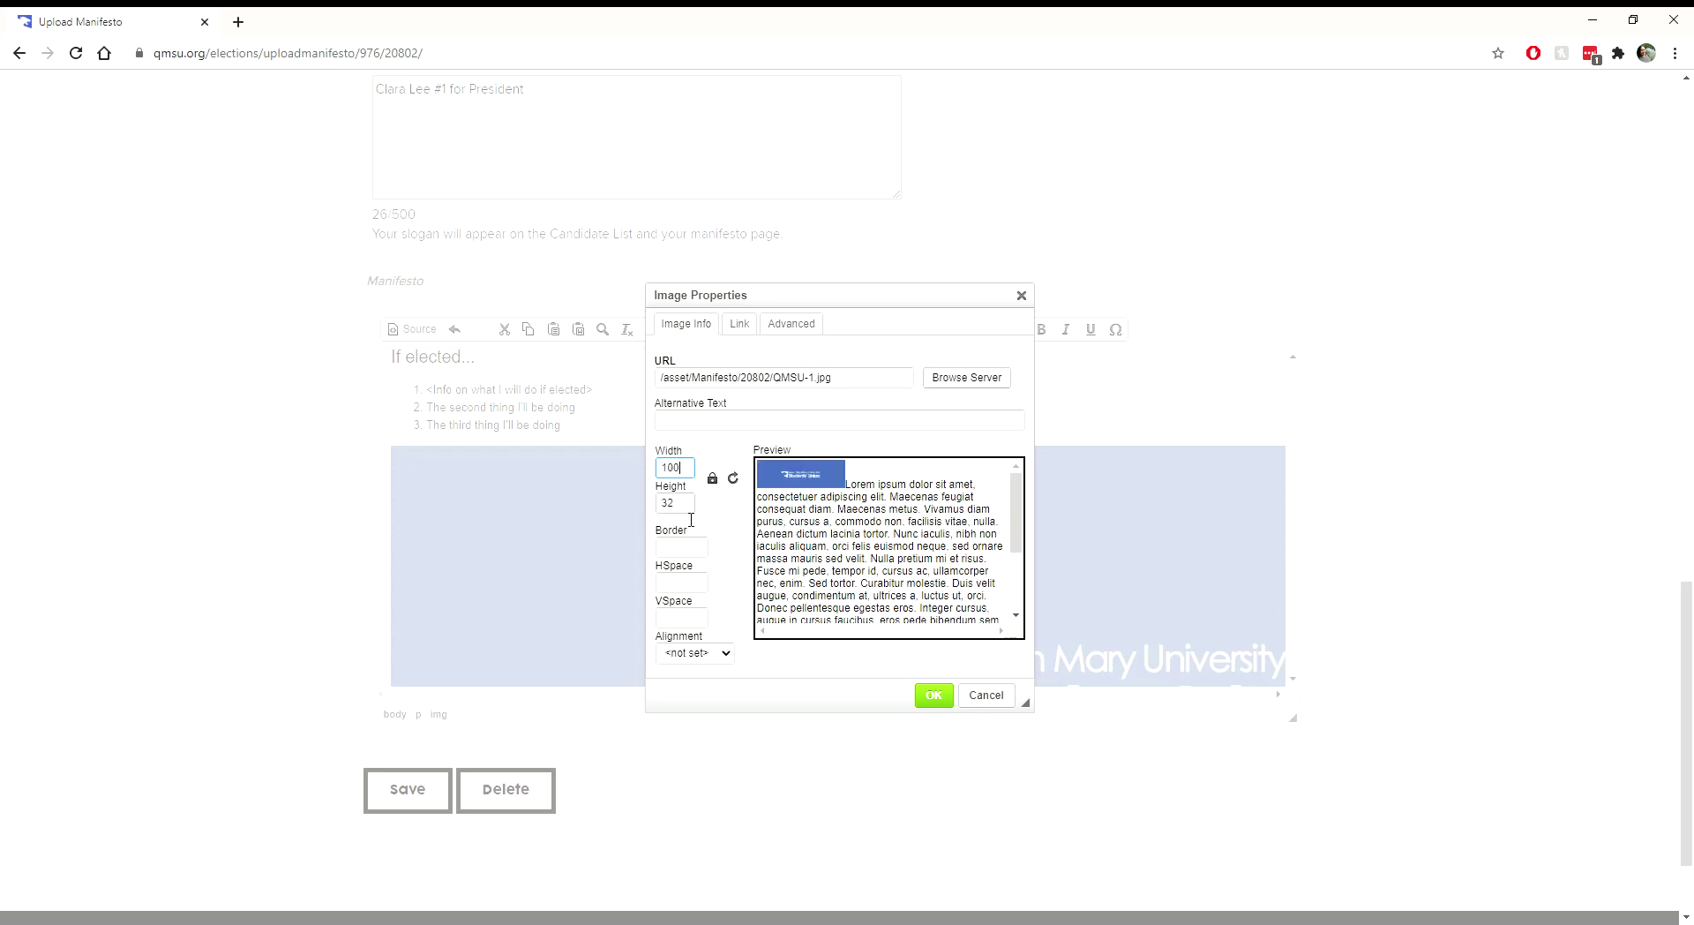
{"action": "key", "text": "BackSpace"}
{"action": "key", "text": "BackSpace"}
{"action": "key", "text": "BackSpace"}
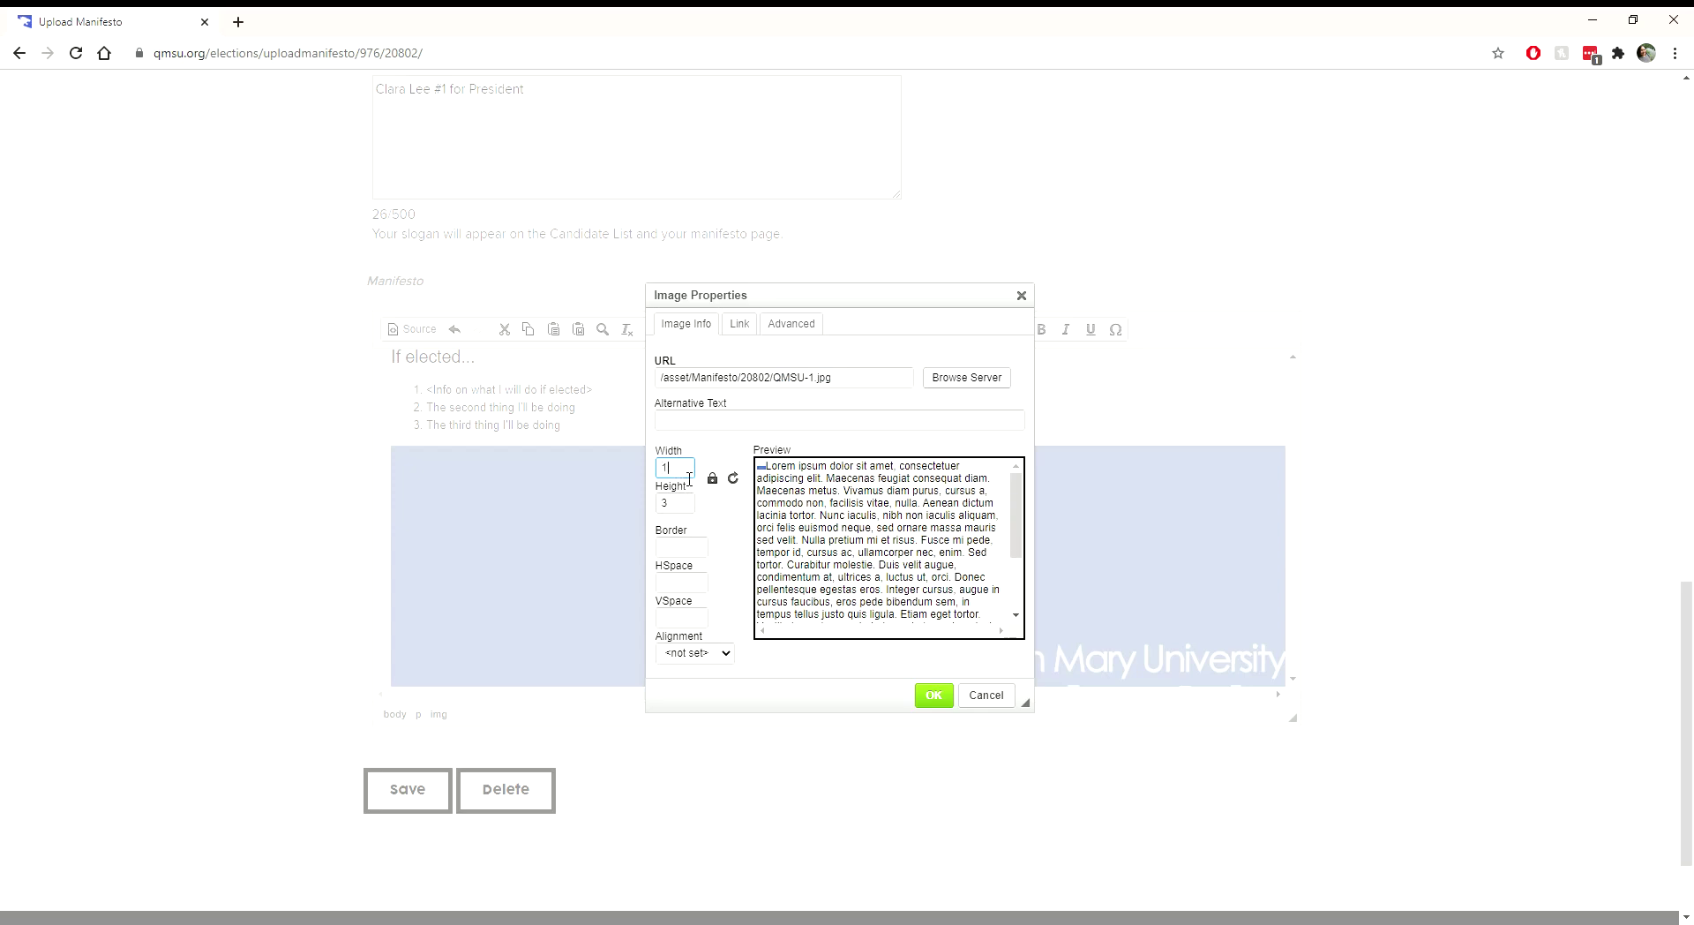
{"action": "type", "text": "500"}
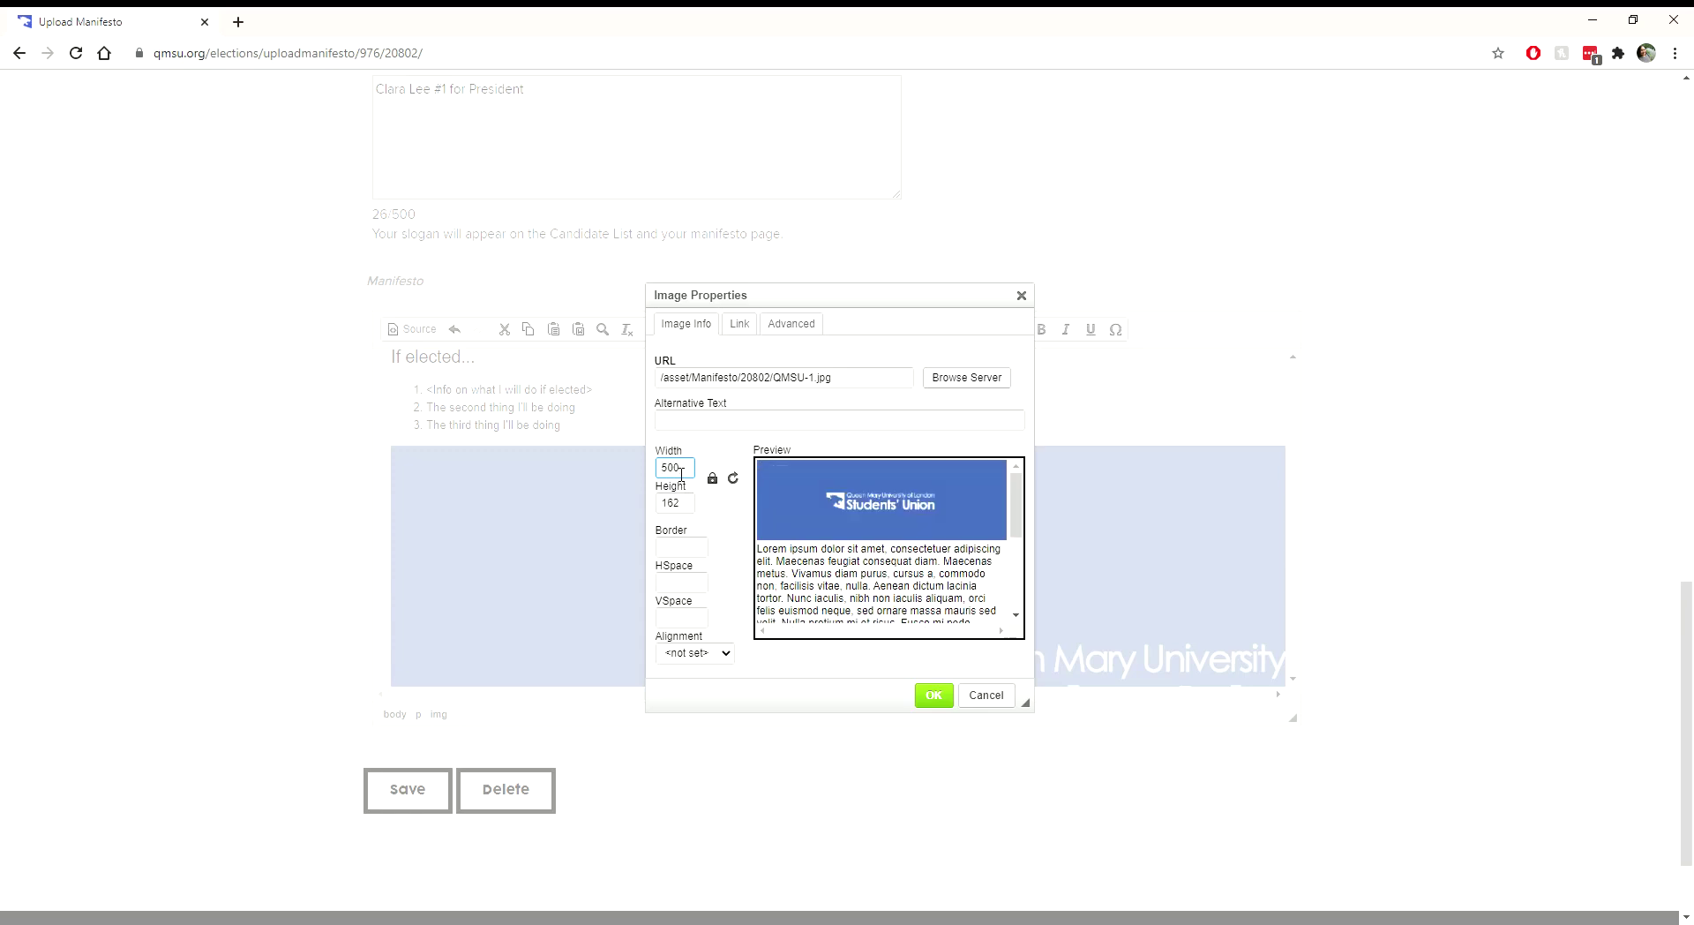
{"action": "key", "text": "BackSpace"}
{"action": "key", "text": "BackSpace"}
{"action": "key", "text": "BackSpace"}
{"action": "type", "text": "300"}
{"action": "left_click", "coordinate": [712, 477]}
{"action": "left_click", "coordinate": [684, 472]}
{"action": "key", "text": "BackSpace"}
{"action": "key", "text": "BackSpace"}
{"action": "key", "text": "BackSpace"}
{"action": "type", "text": "300"}
{"action": "key", "text": "BackSpace"}
{"action": "key", "text": "BackSpace"}
{"action": "key", "text": "BackSpace"}
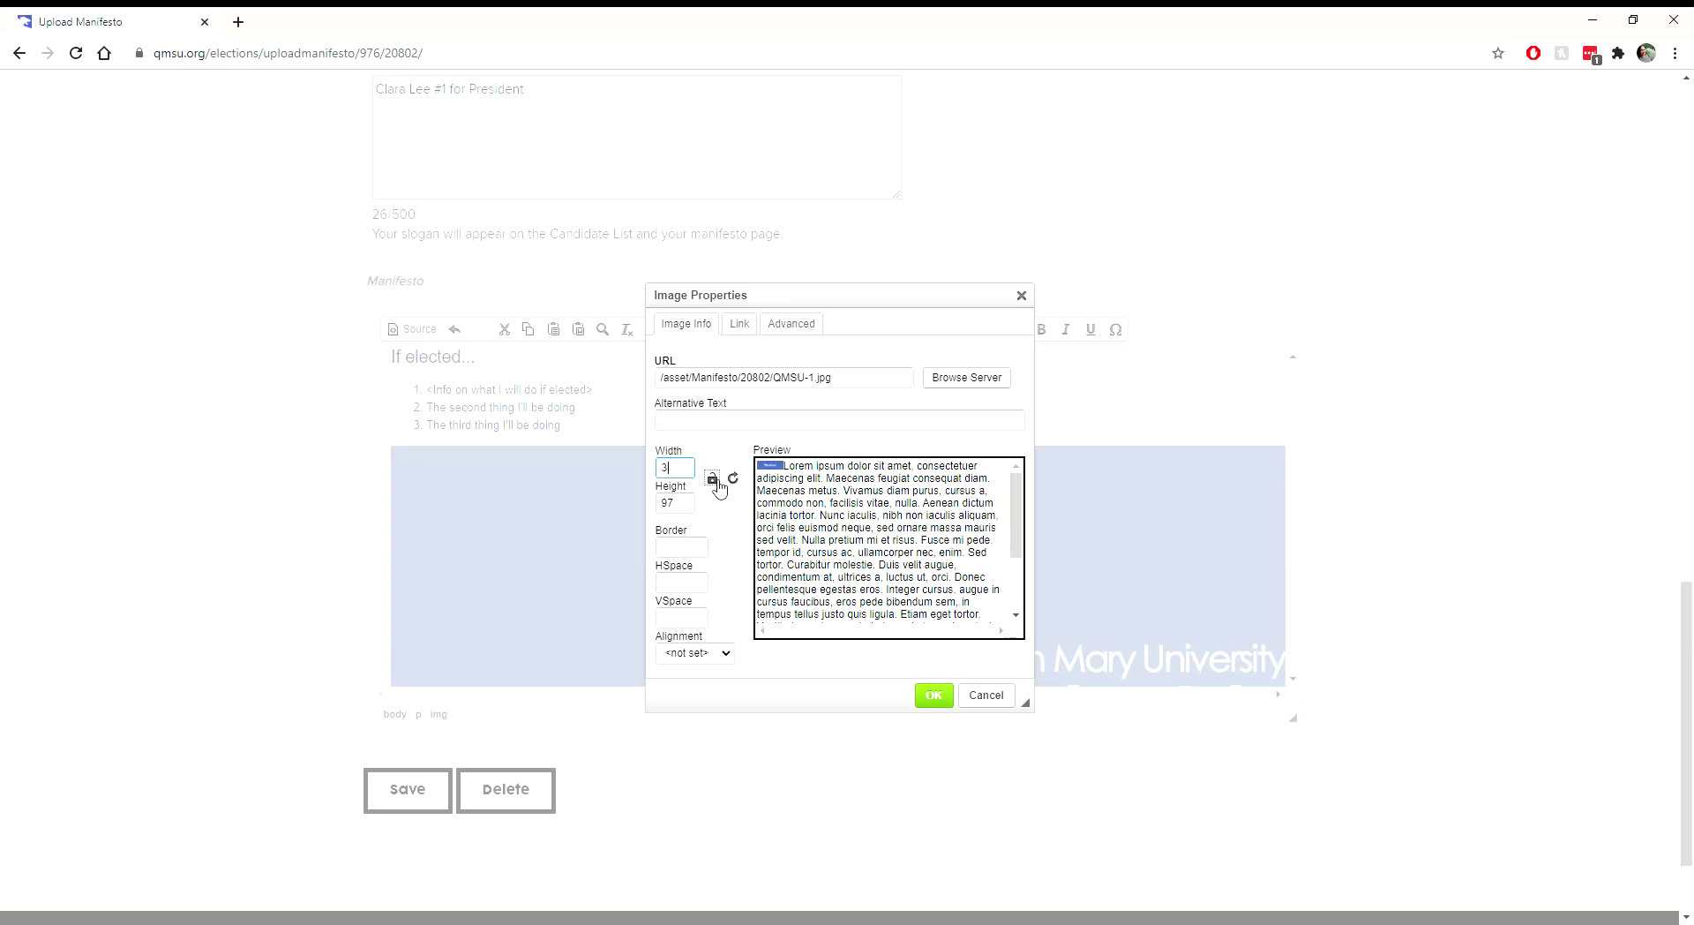
{"action": "type", "text": "300"}
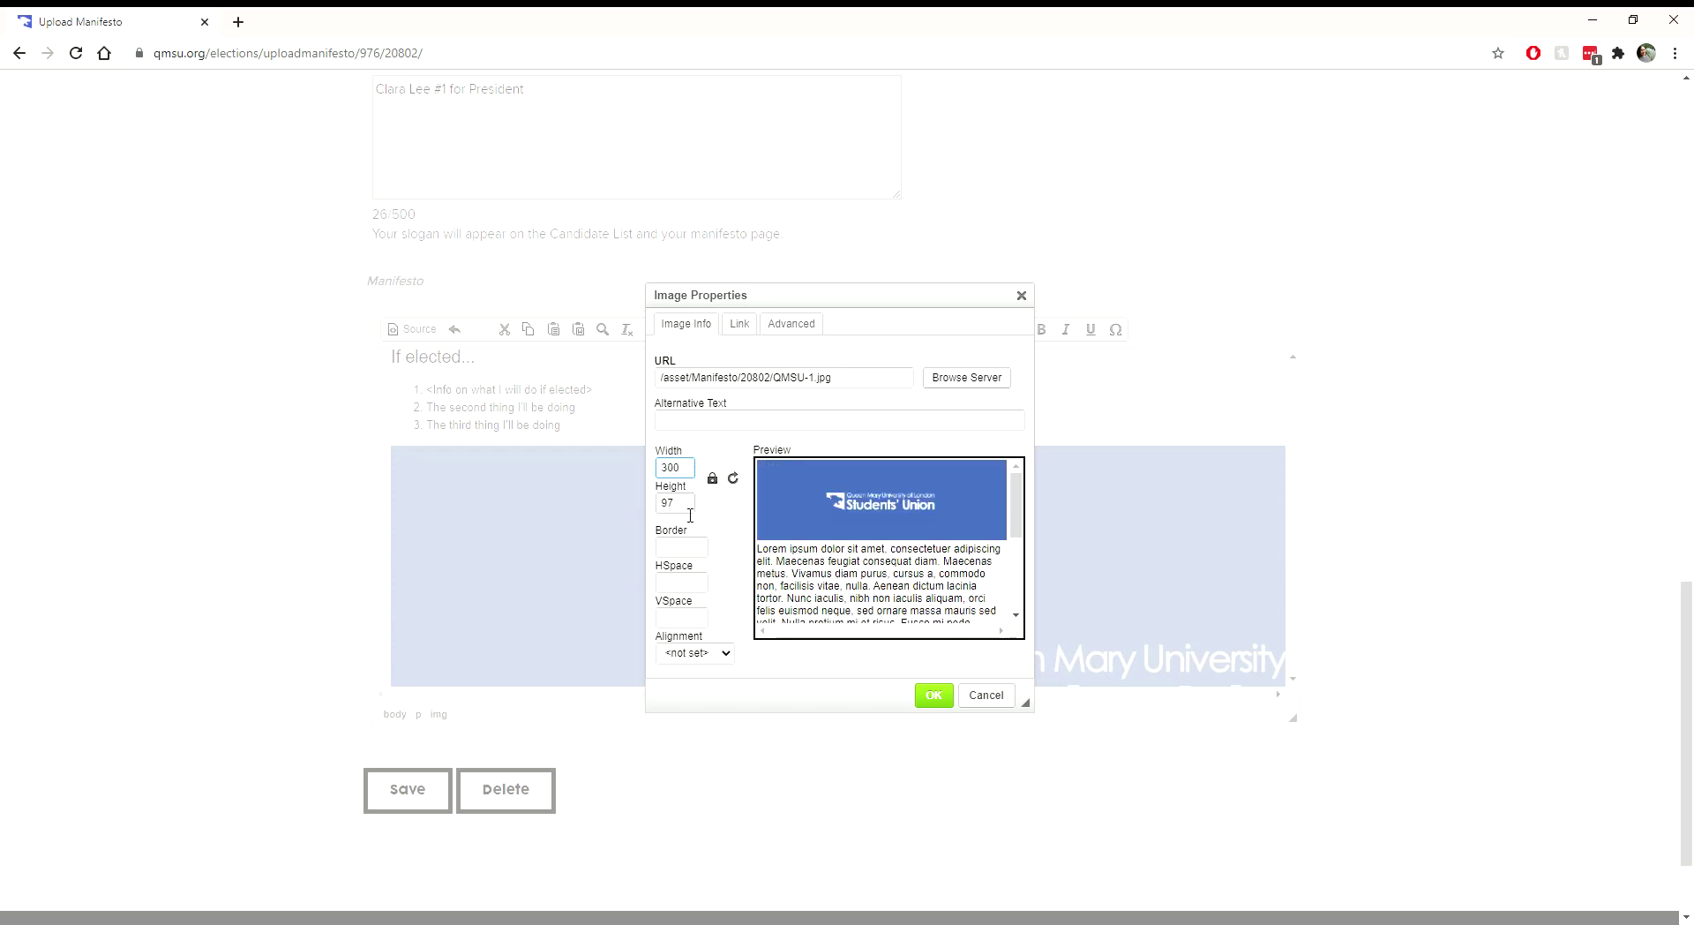
{"action": "left_click", "coordinate": [934, 696]}
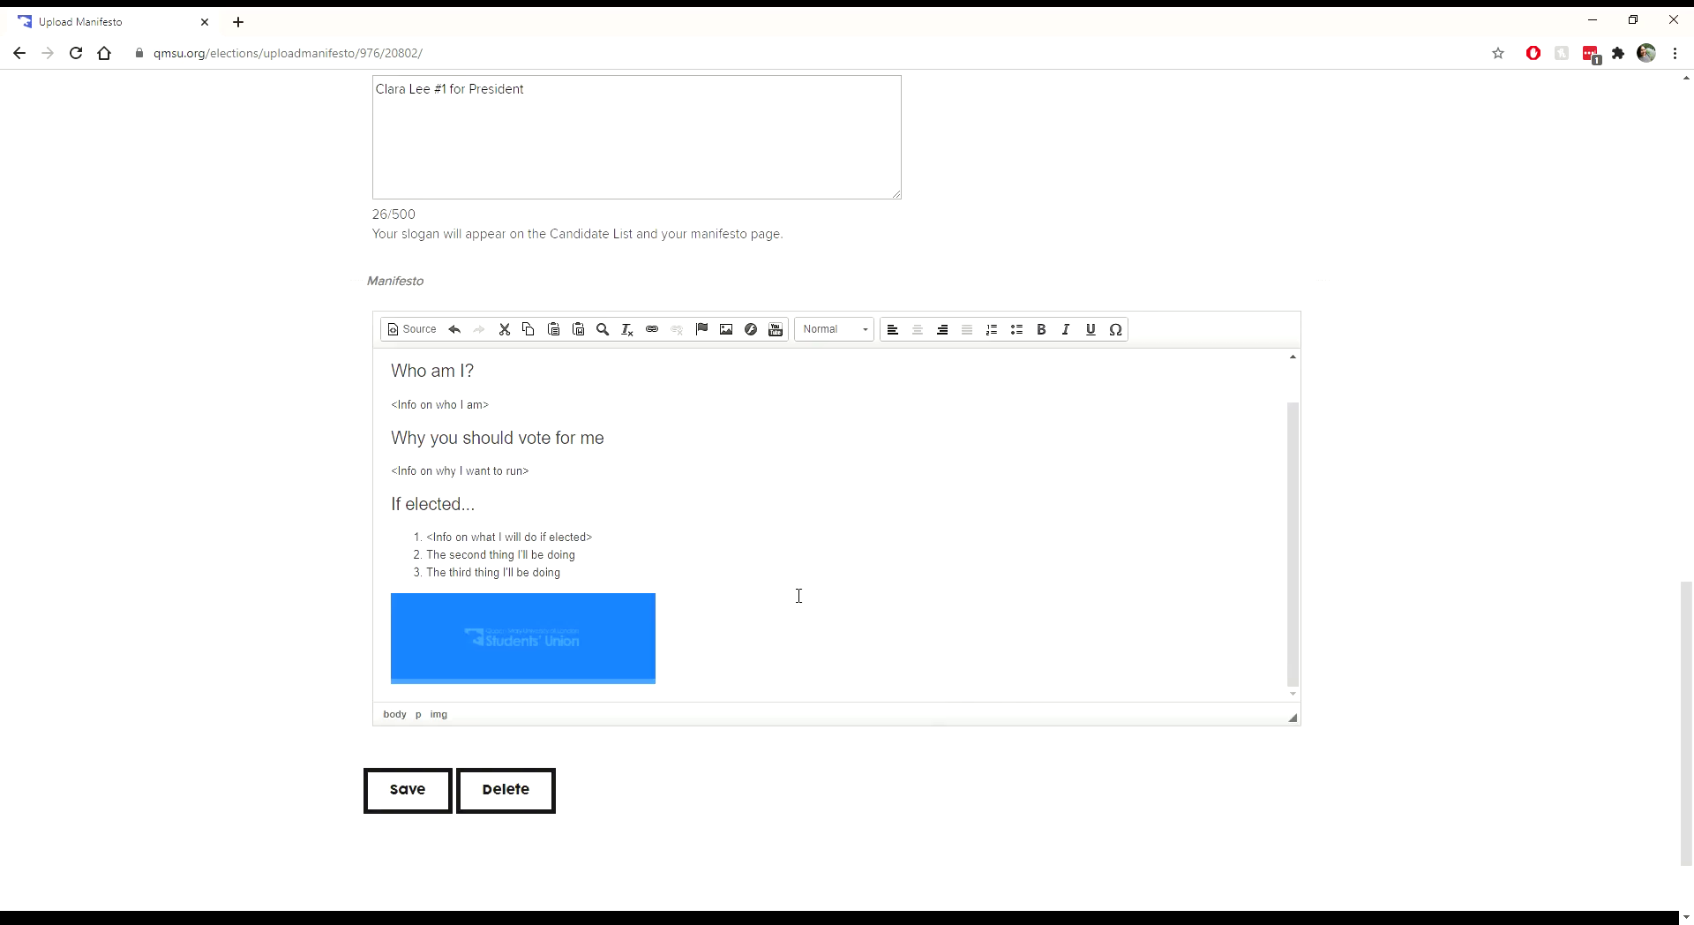
Step: Set the logo image's alignment to Right in Image Properties
{"action": "scroll", "coordinate": [673, 557], "scroll_direction": "down", "scroll_amount": 1}
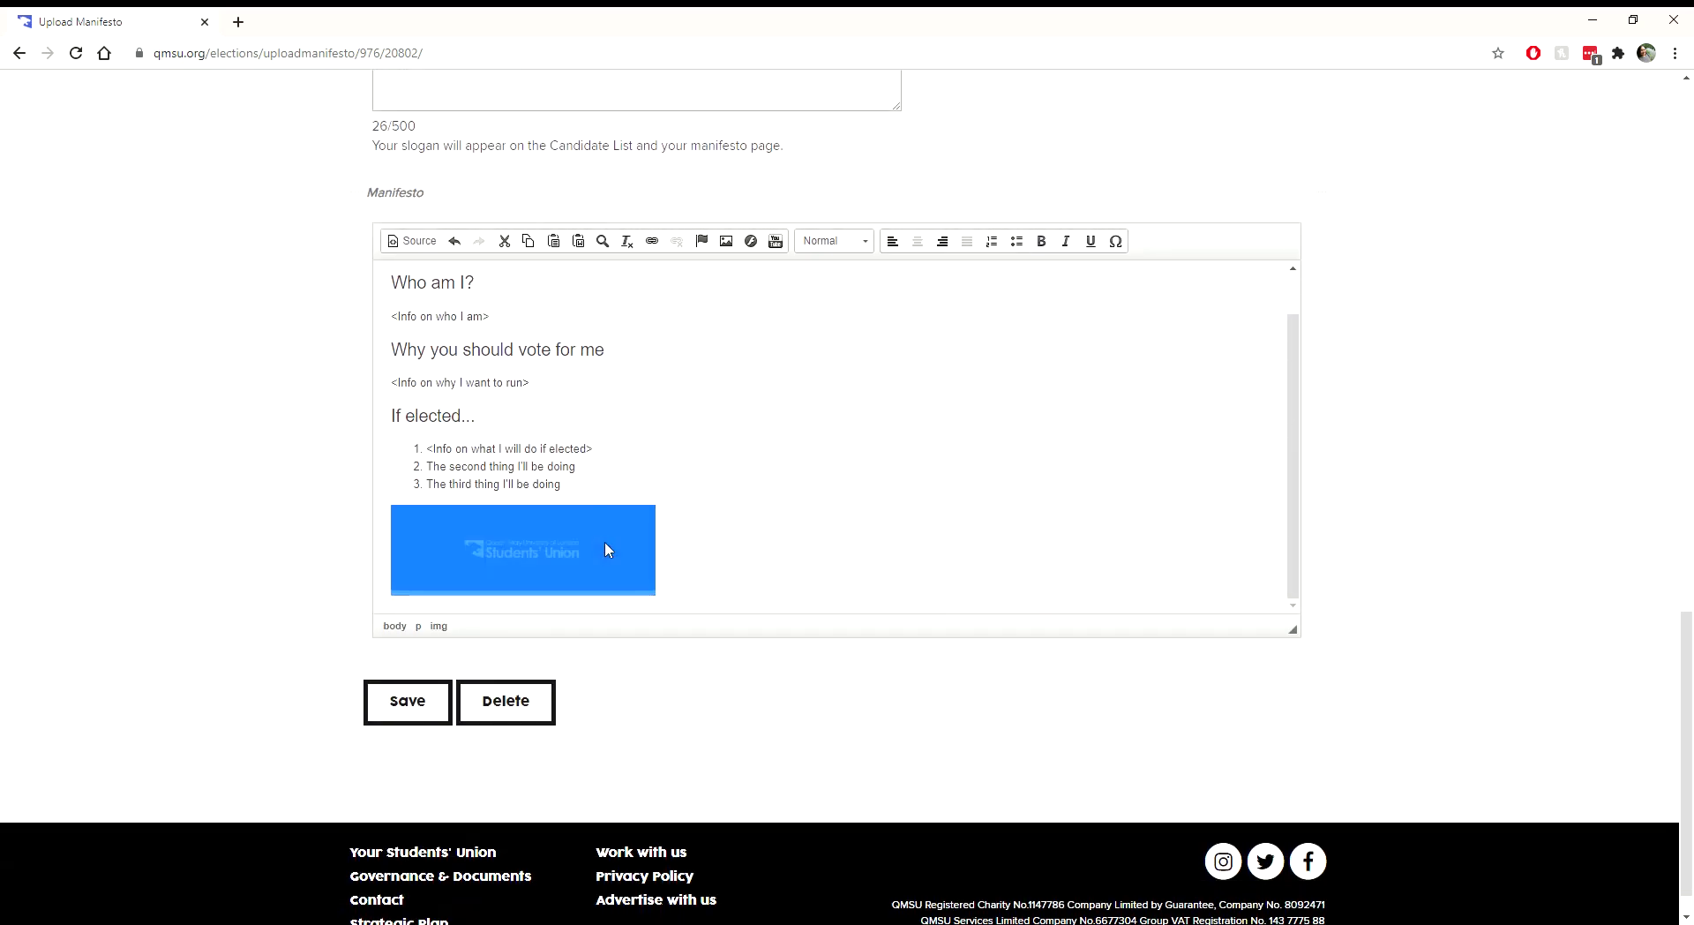
{"action": "scroll", "coordinate": [734, 554], "scroll_direction": "up", "scroll_amount": 1}
{"action": "scroll", "coordinate": [730, 540], "scroll_direction": "down", "scroll_amount": 1}
{"action": "left_click", "coordinate": [726, 241]}
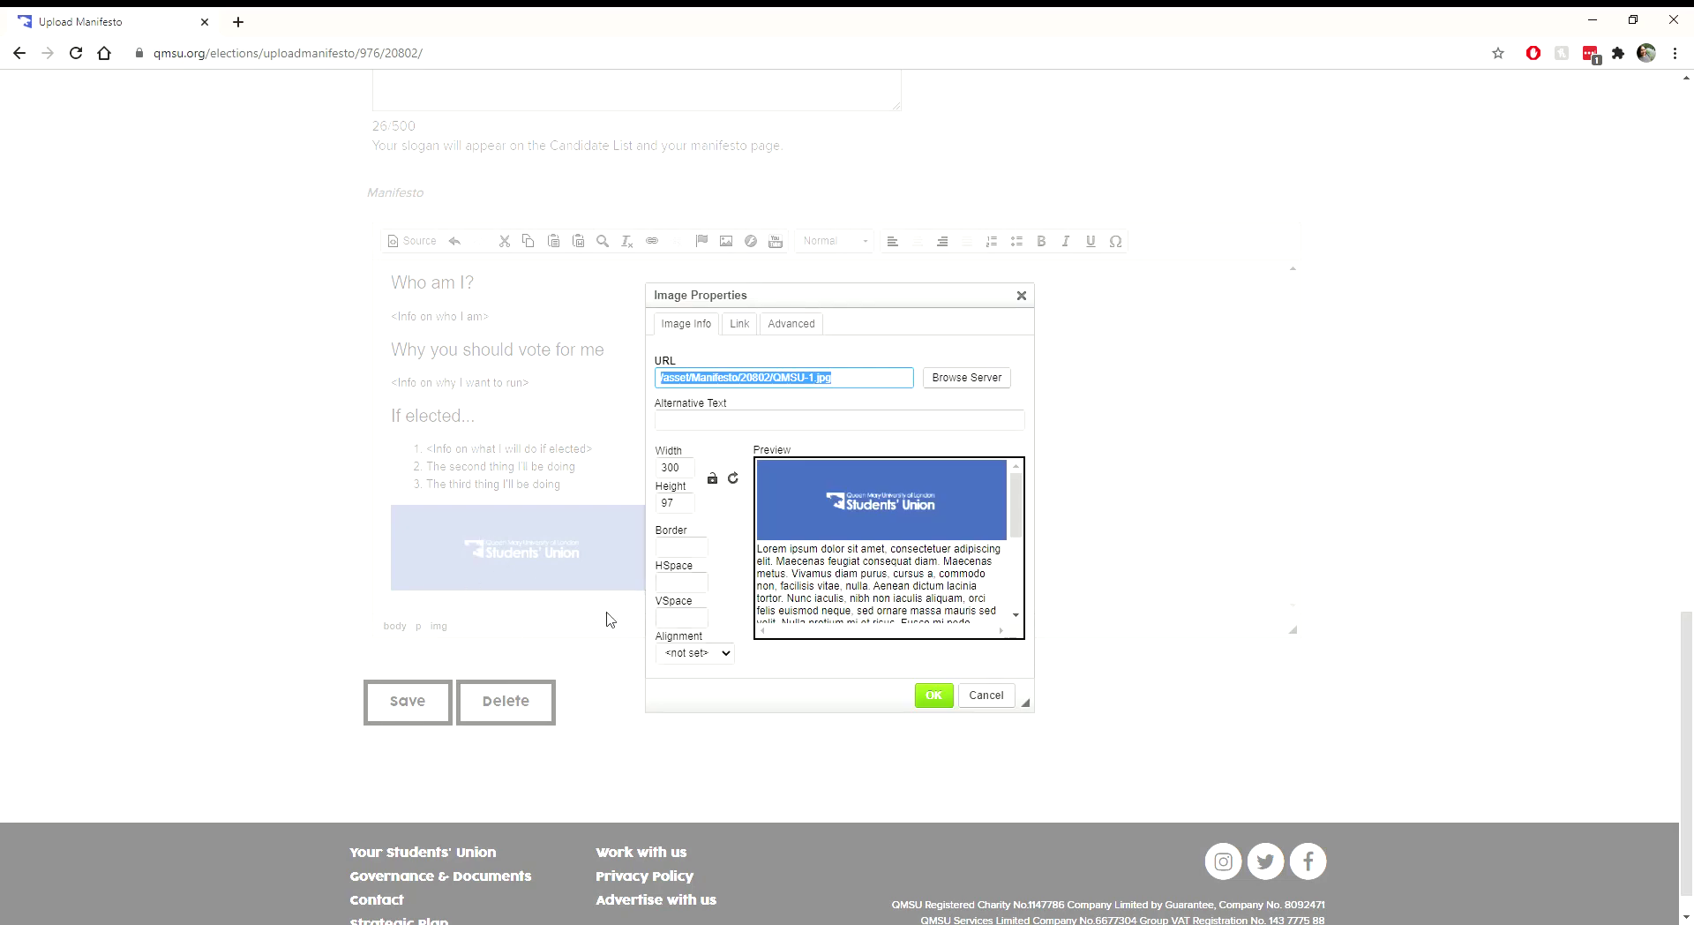
{"action": "left_click", "coordinate": [686, 660]}
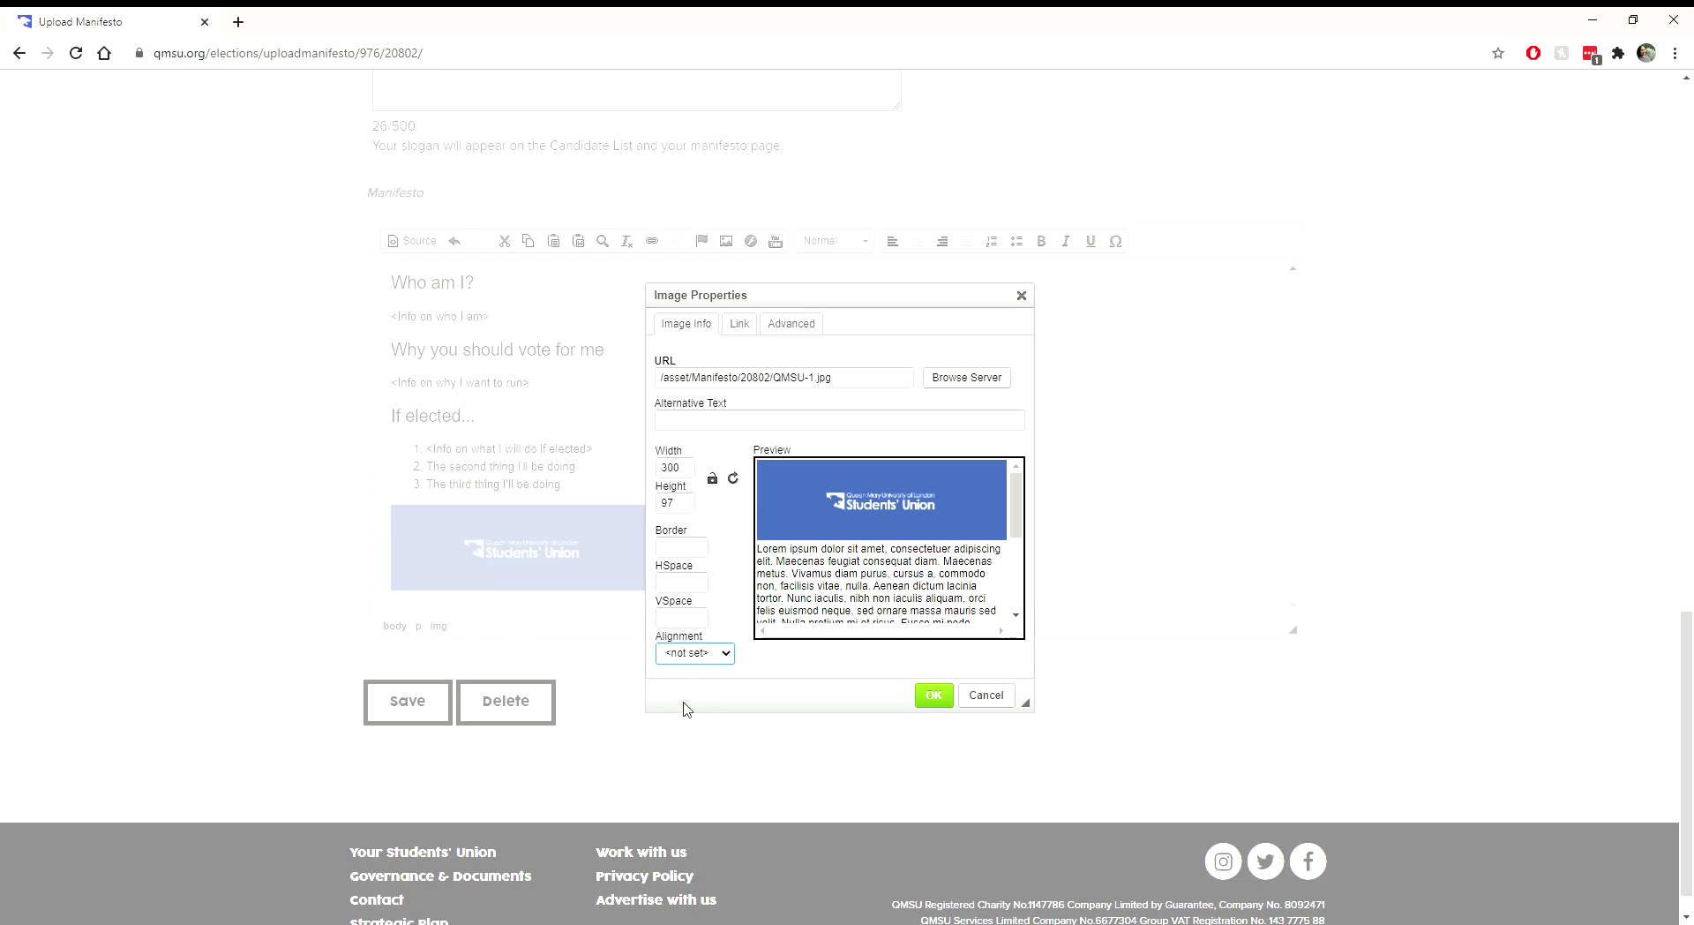
{"action": "key", "text": "Down"}
{"action": "key", "text": "Down"}
{"action": "left_click", "coordinate": [933, 694]}
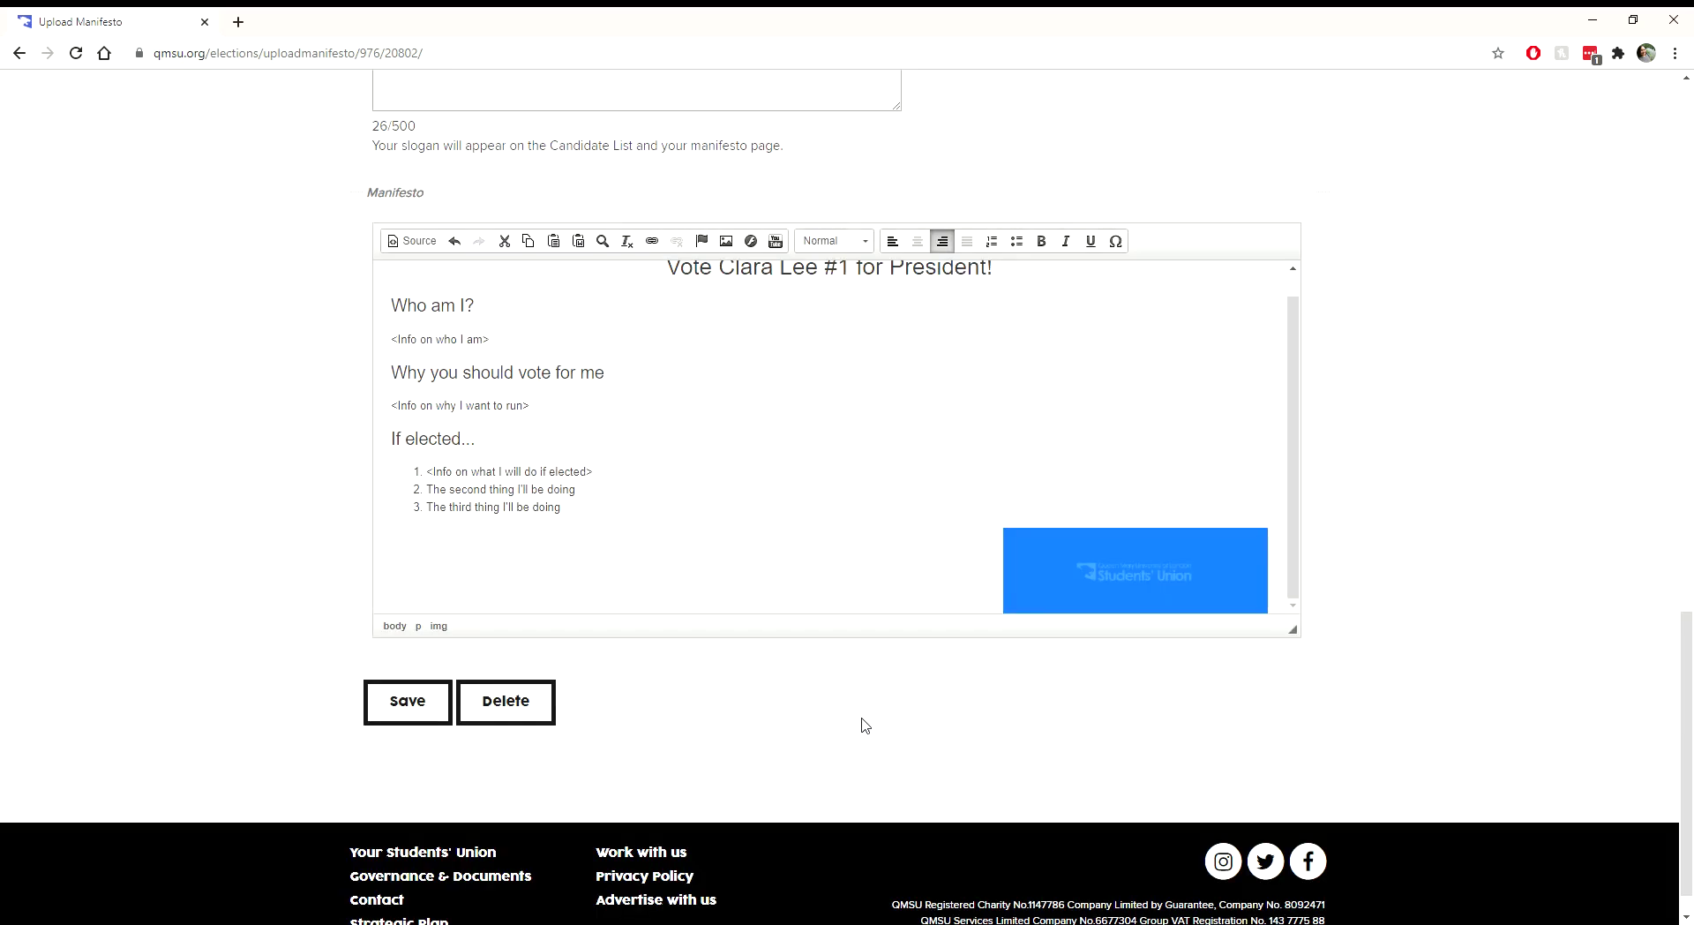
{"action": "left_click", "coordinate": [1035, 587]}
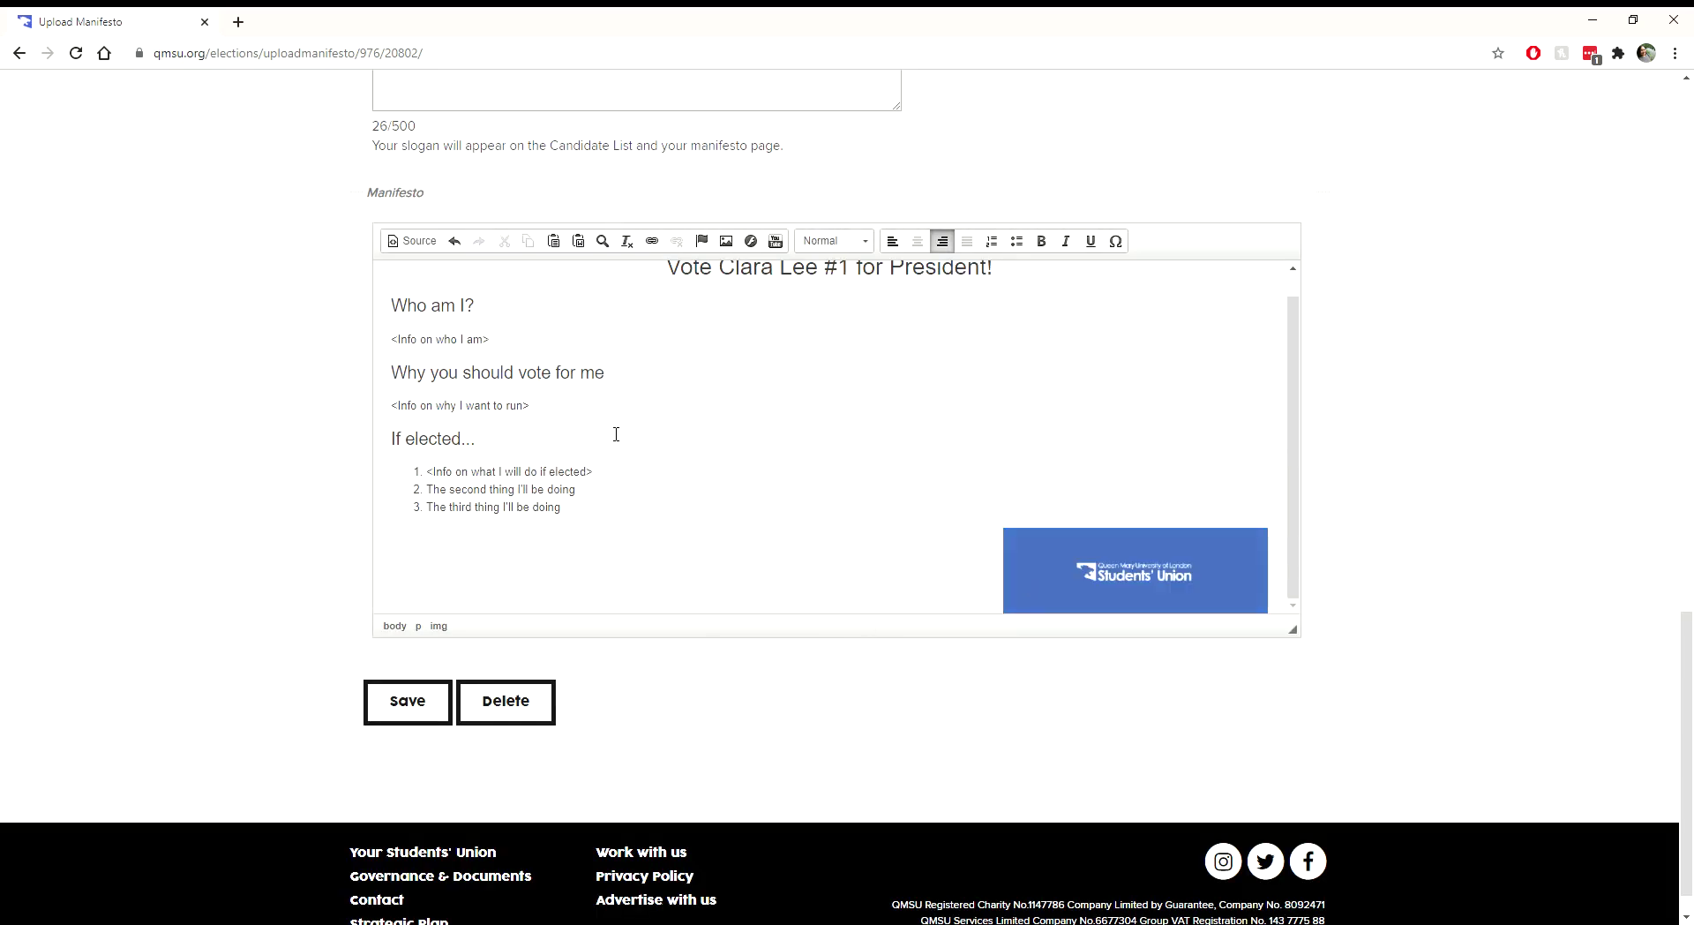
{"action": "left_click_drag", "start_coordinate": [585, 456], "coordinate": [594, 498]}
Step: Link the third numbered list item to qmsu.org
{"action": "left_click", "coordinate": [598, 510]}
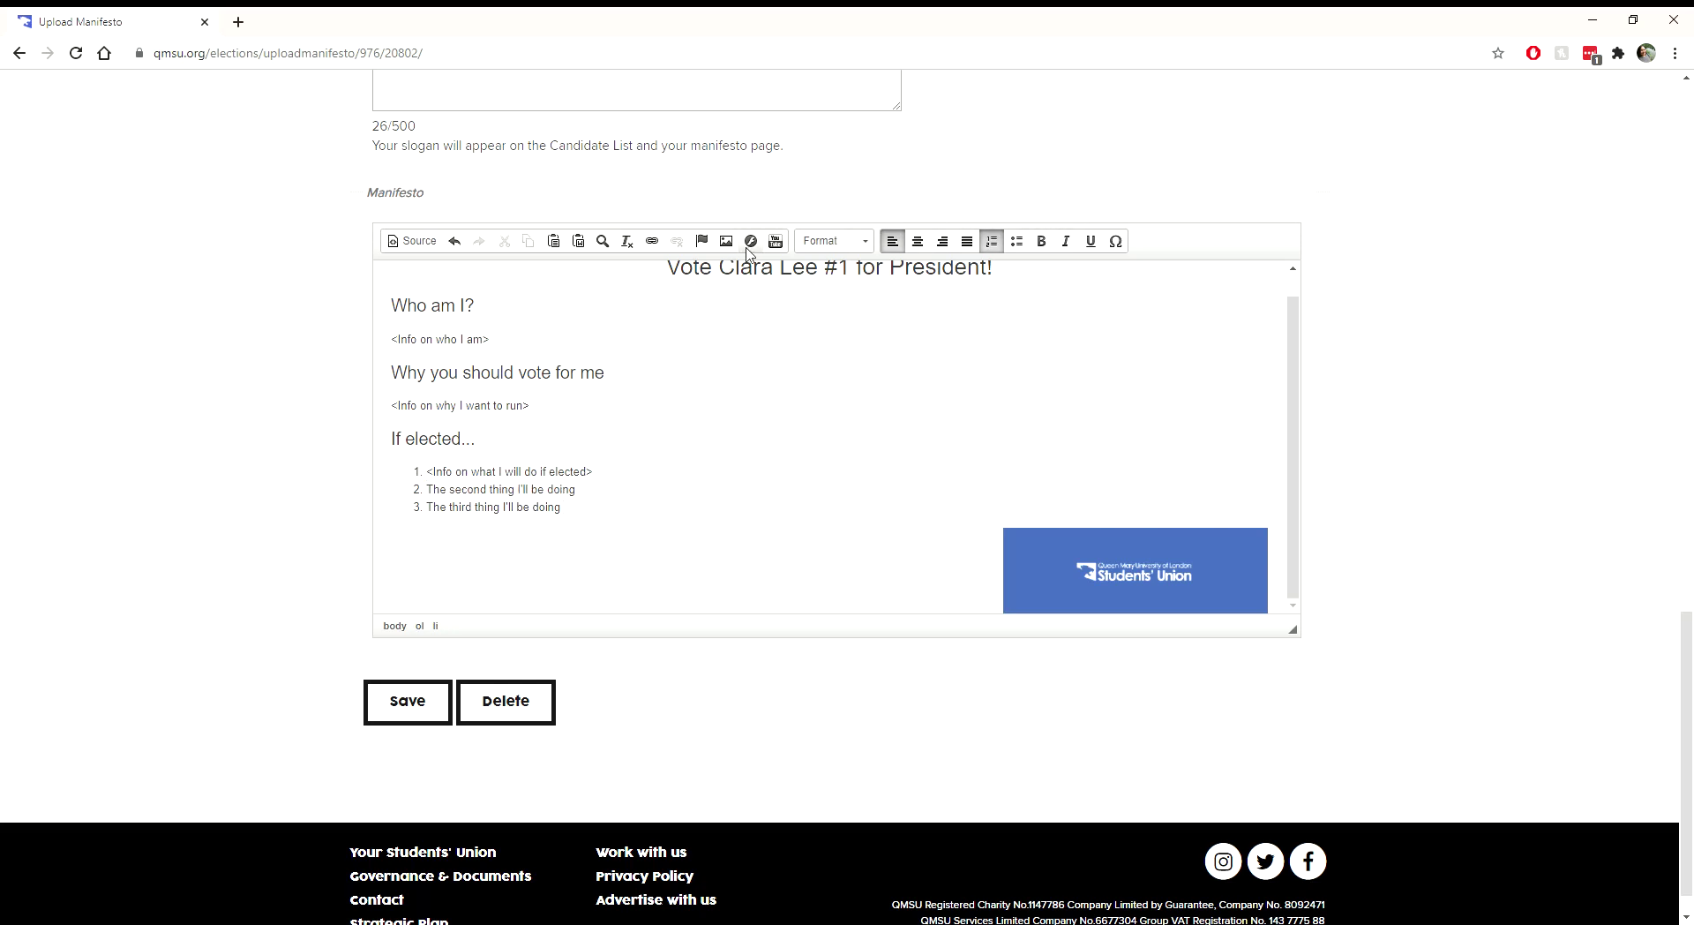
{"action": "left_click", "coordinate": [776, 242]}
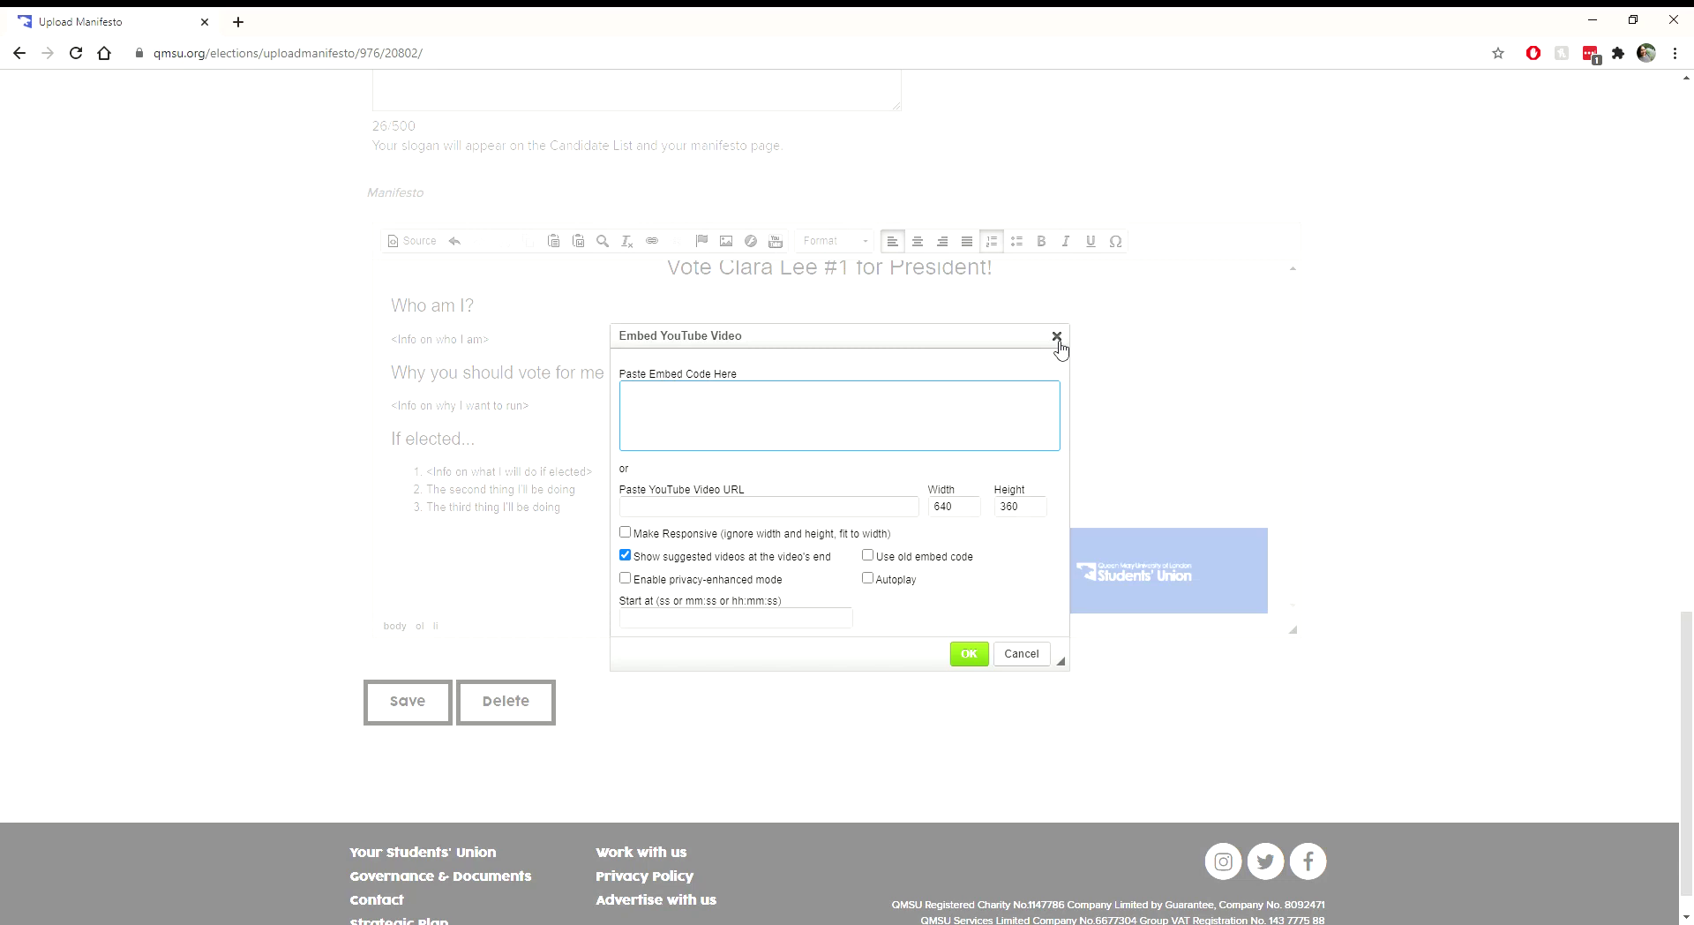
{"action": "left_click", "coordinate": [1057, 338]}
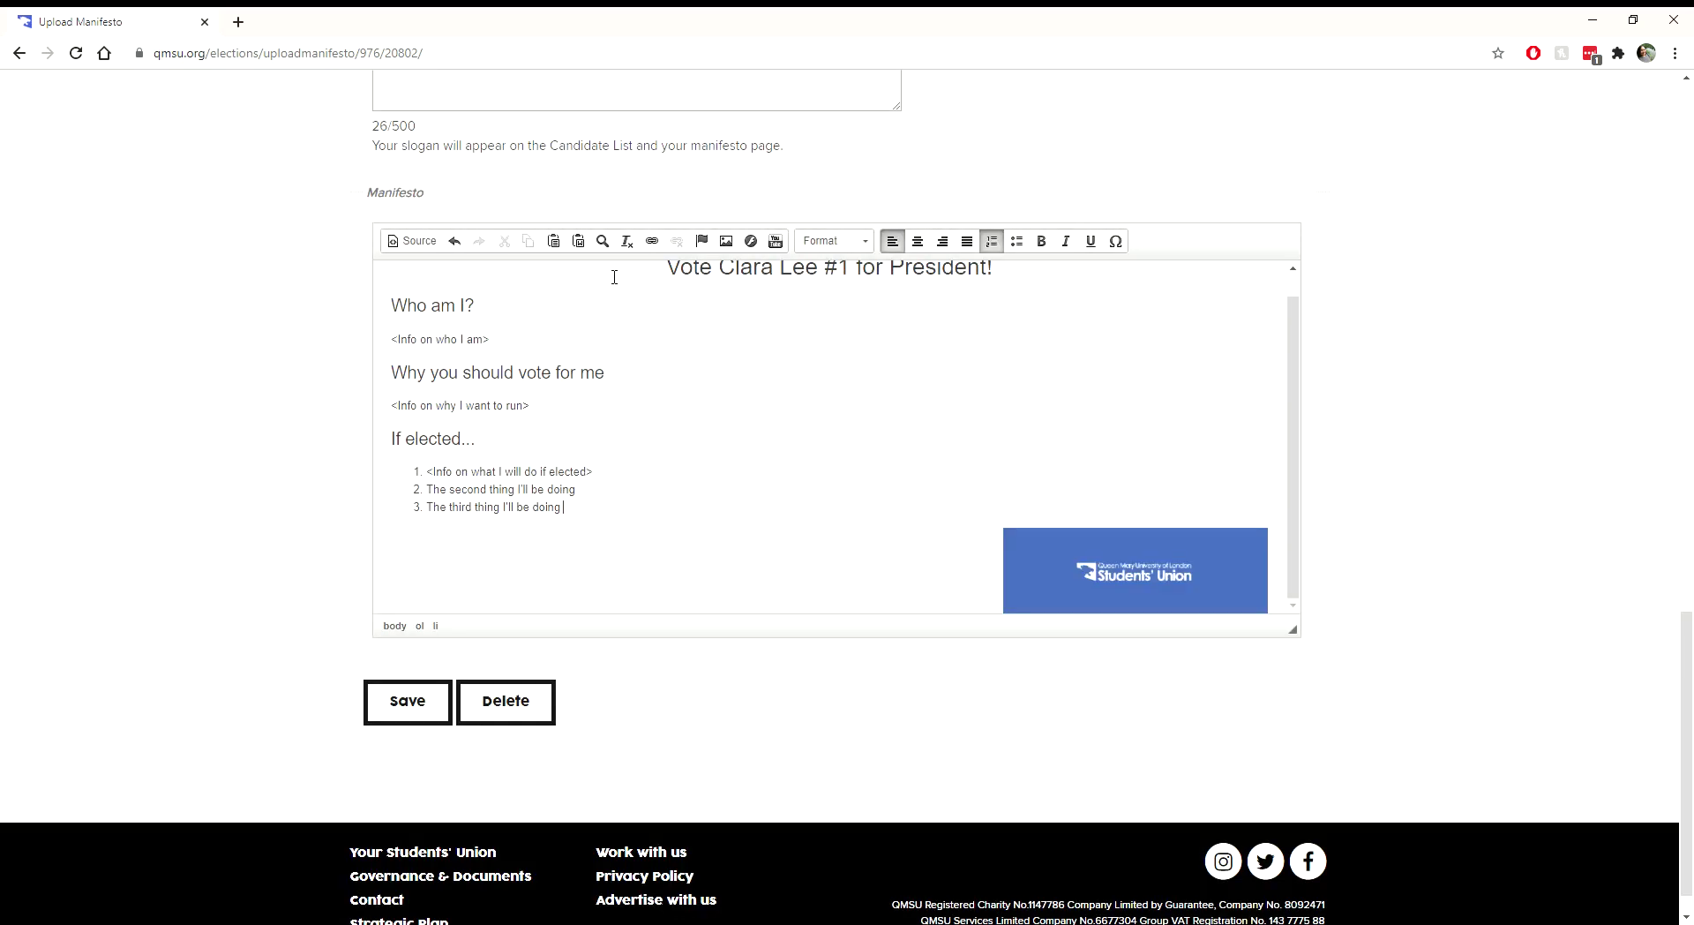
{"action": "triple_click", "coordinate": [560, 508]}
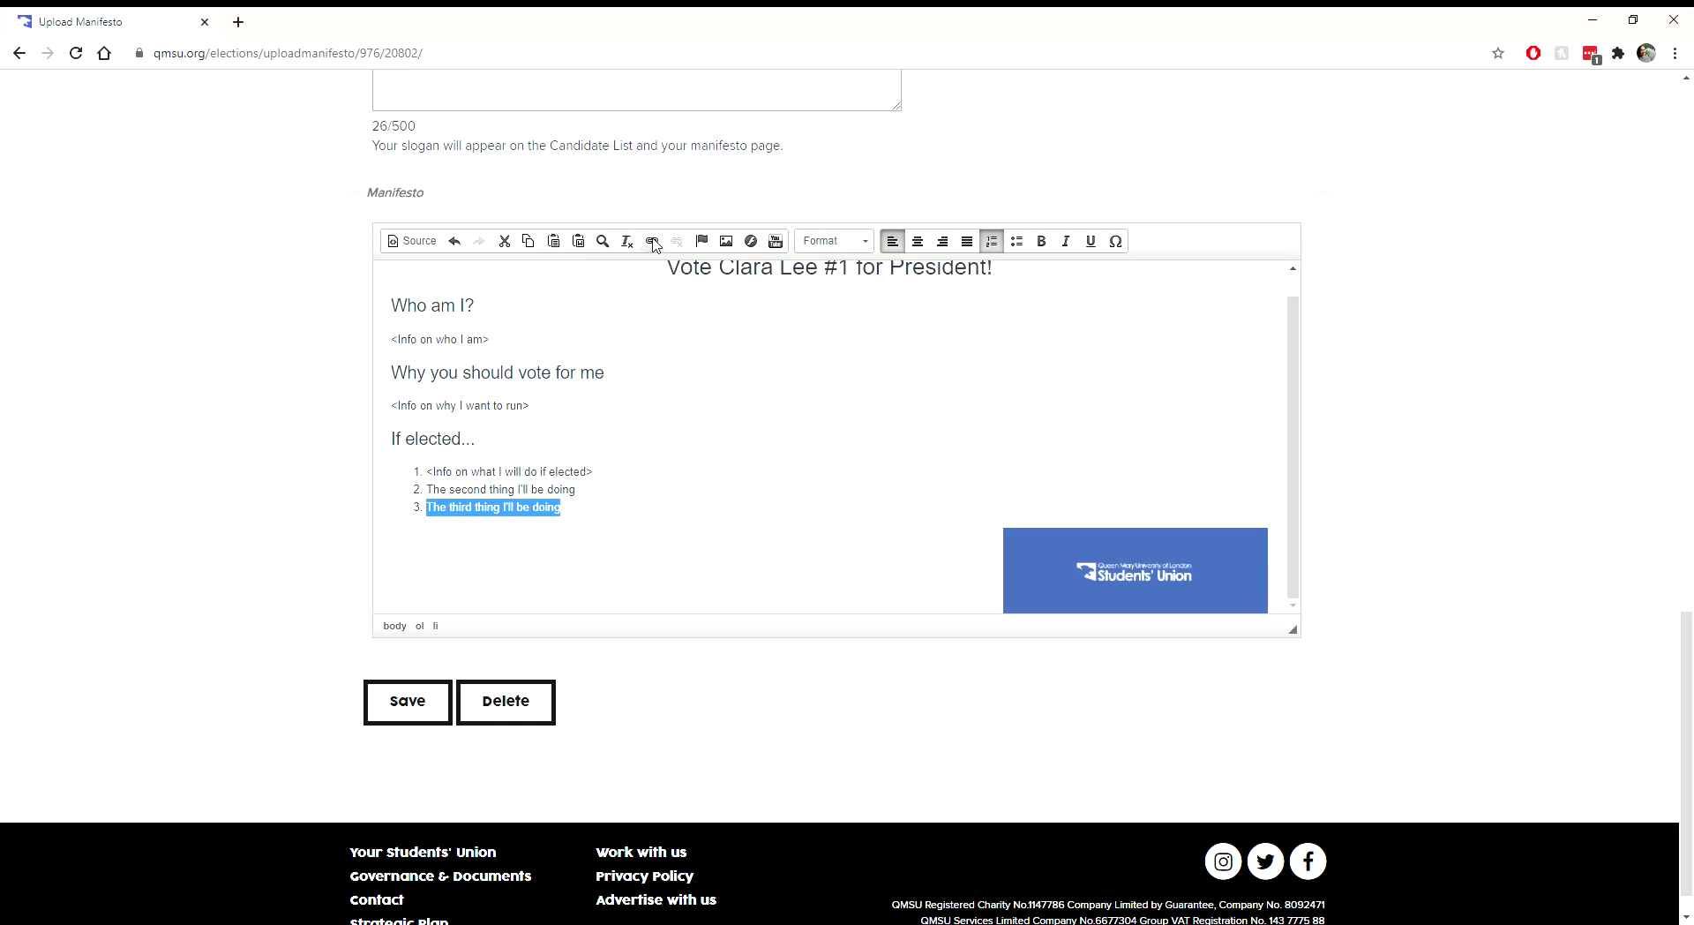
{"action": "left_click", "coordinate": [652, 241]}
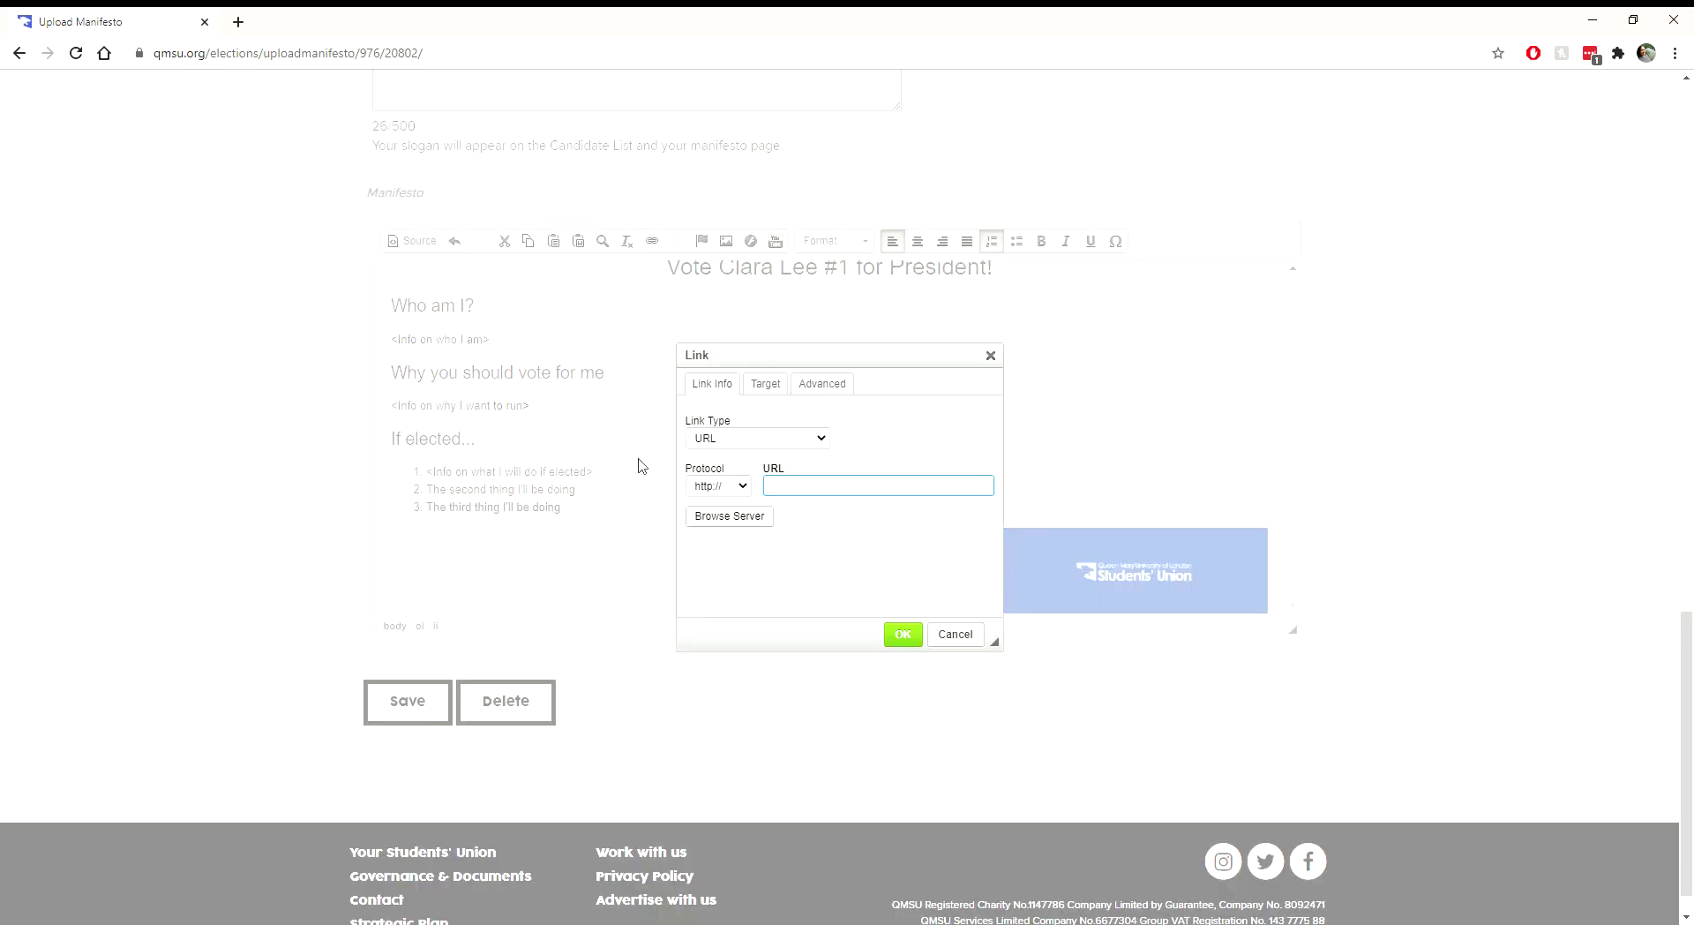
{"action": "type", "text": "qmsu.org"}
{"action": "key", "text": "Return"}
{"action": "left_click", "coordinate": [671, 480]}
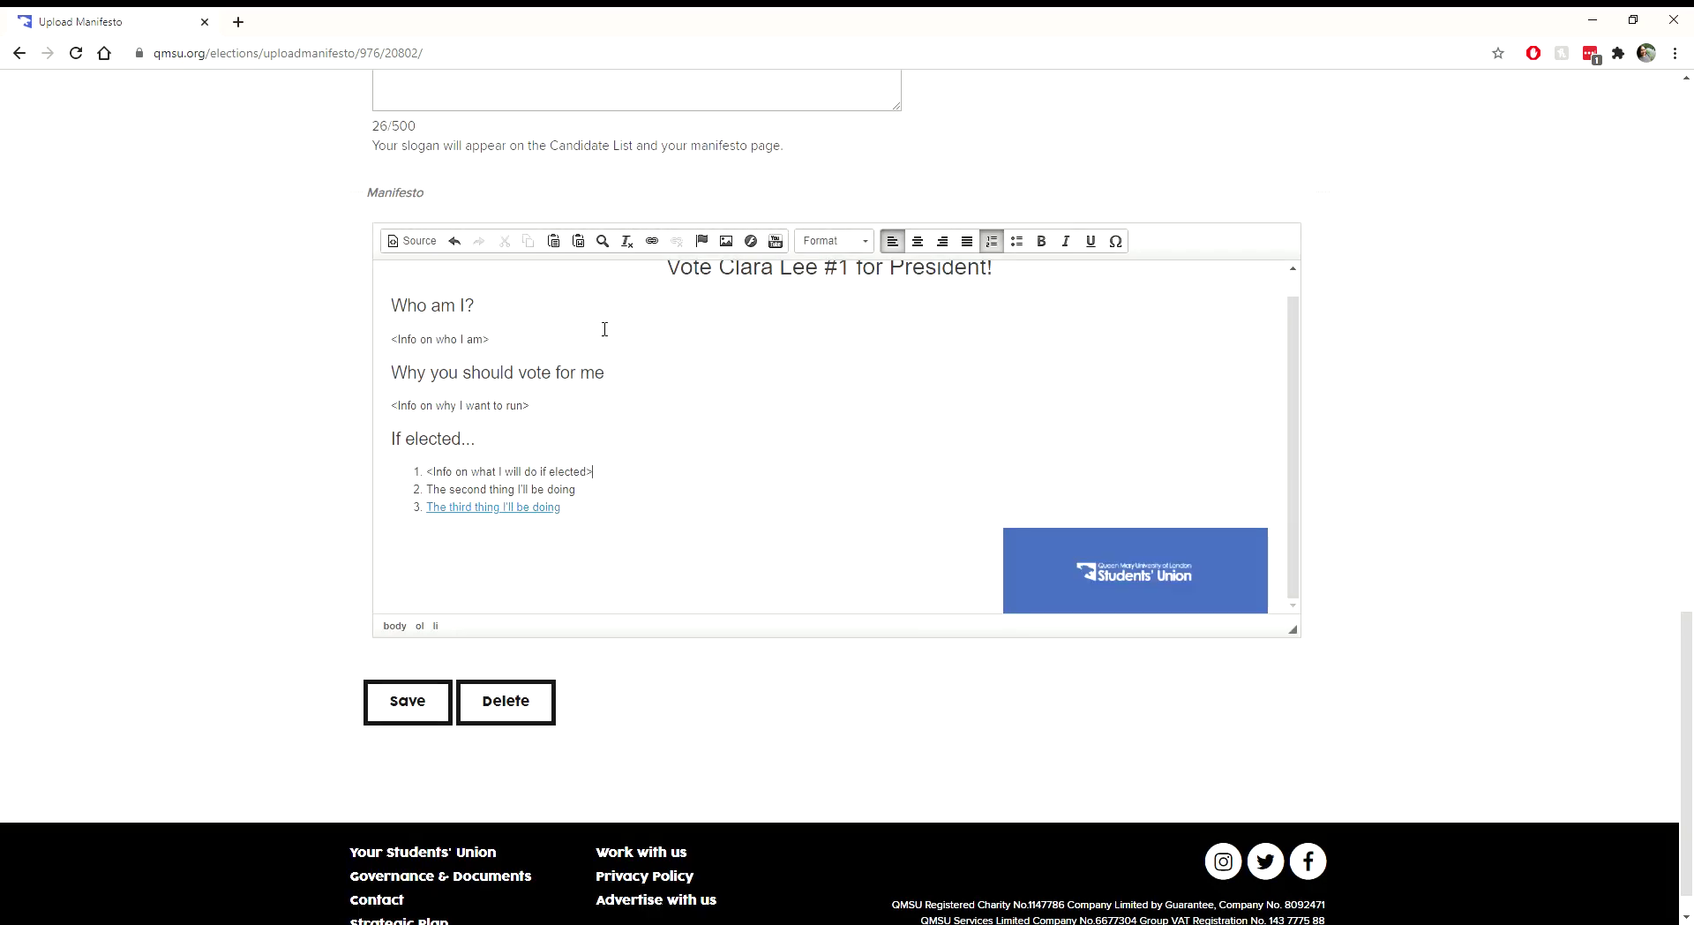
Step: Switch the manifesto editor to HTML source view and review the markup
{"action": "left_click", "coordinate": [395, 242]}
{"action": "scroll", "coordinate": [477, 377], "scroll_direction": "down", "scroll_amount": 1}
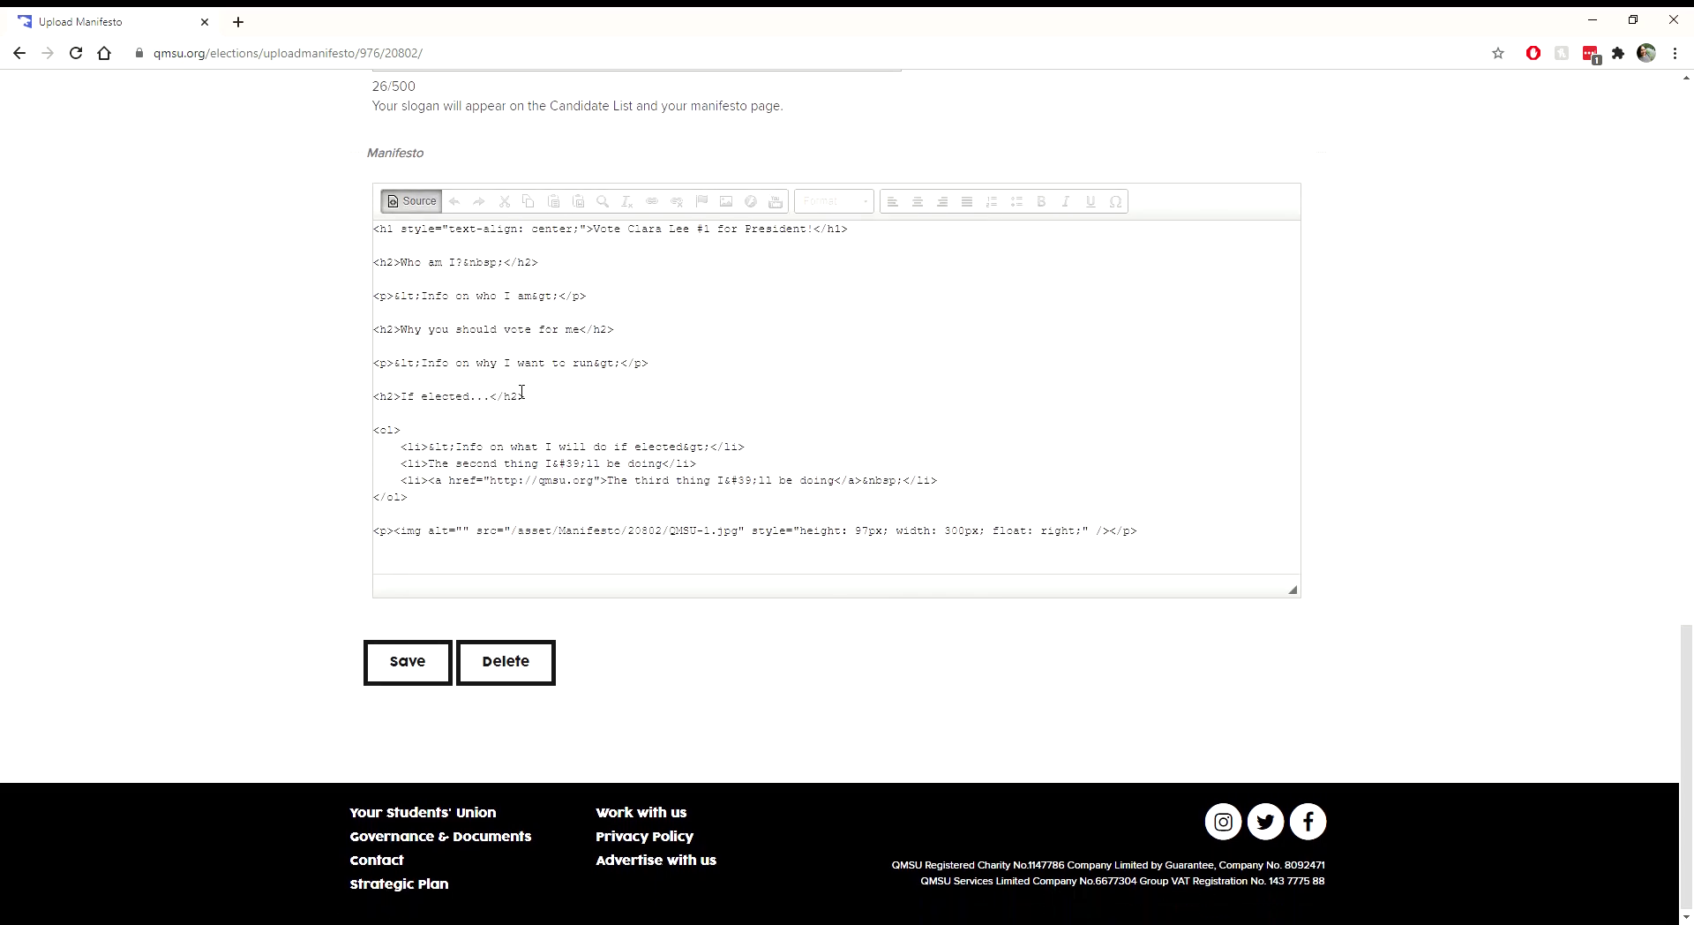
{"action": "scroll", "coordinate": [477, 377], "scroll_direction": "up", "scroll_amount": 2}
{"action": "scroll", "coordinate": [478, 441], "scroll_direction": "down", "scroll_amount": 1}
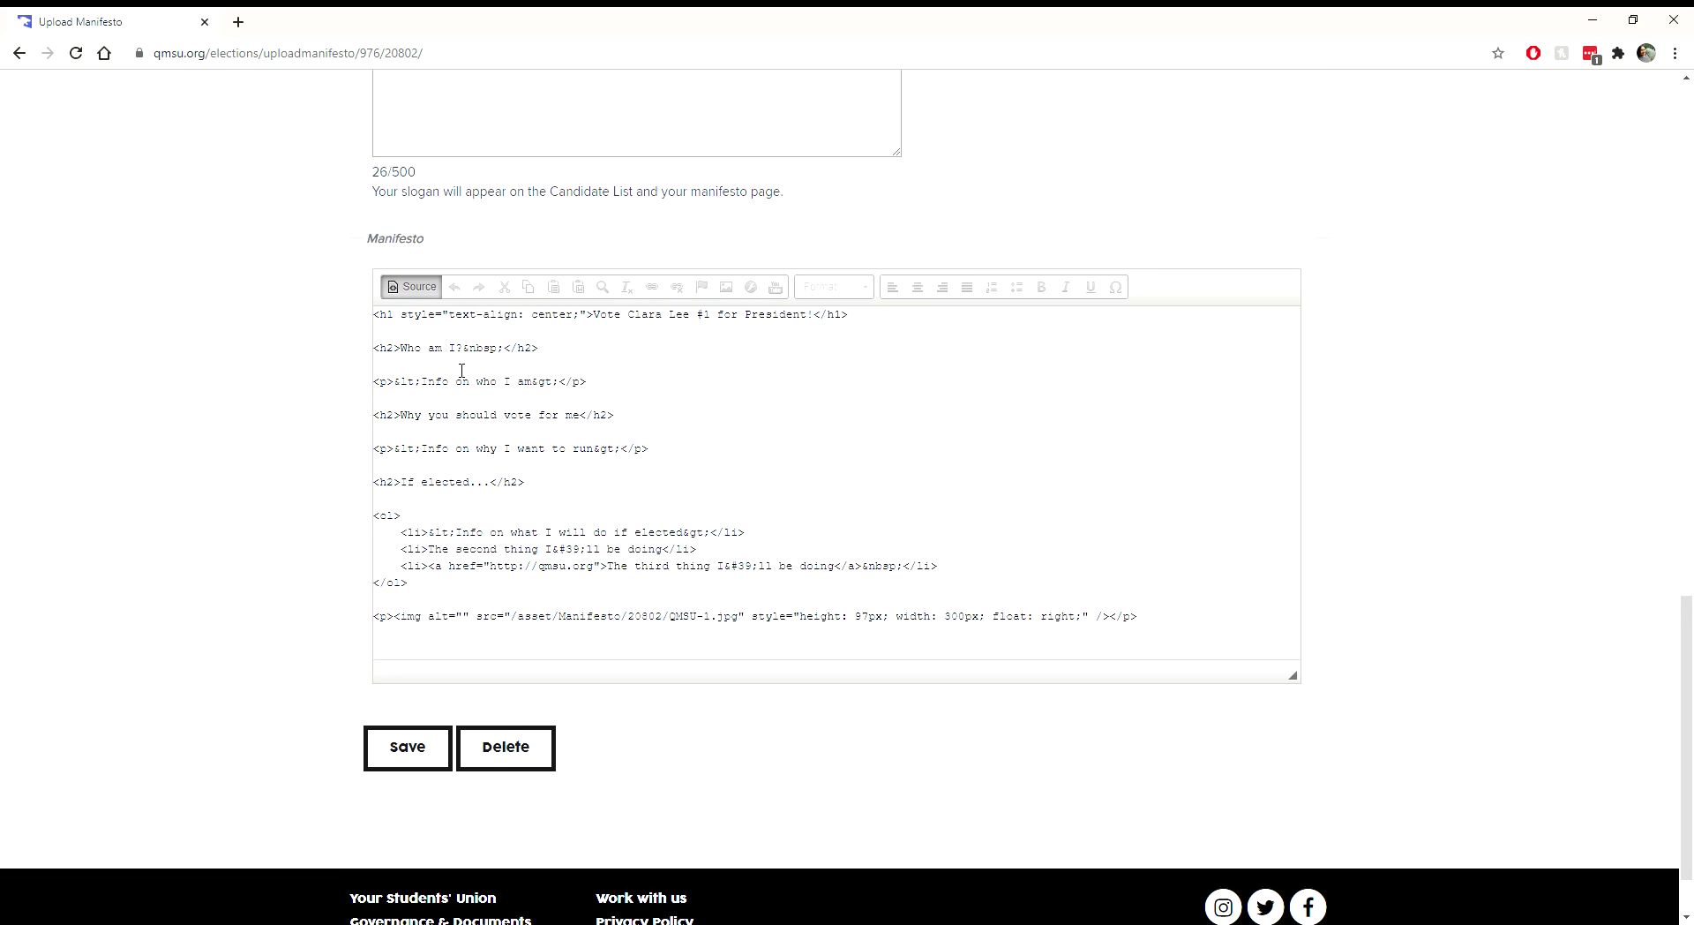
Step: Leave the HTML source view and return to the formatted manifesto
{"action": "left_click_drag", "start_coordinate": [475, 453], "coordinate": [493, 643]}
{"action": "left_click", "coordinate": [481, 469]}
{"action": "left_click", "coordinate": [412, 290]}
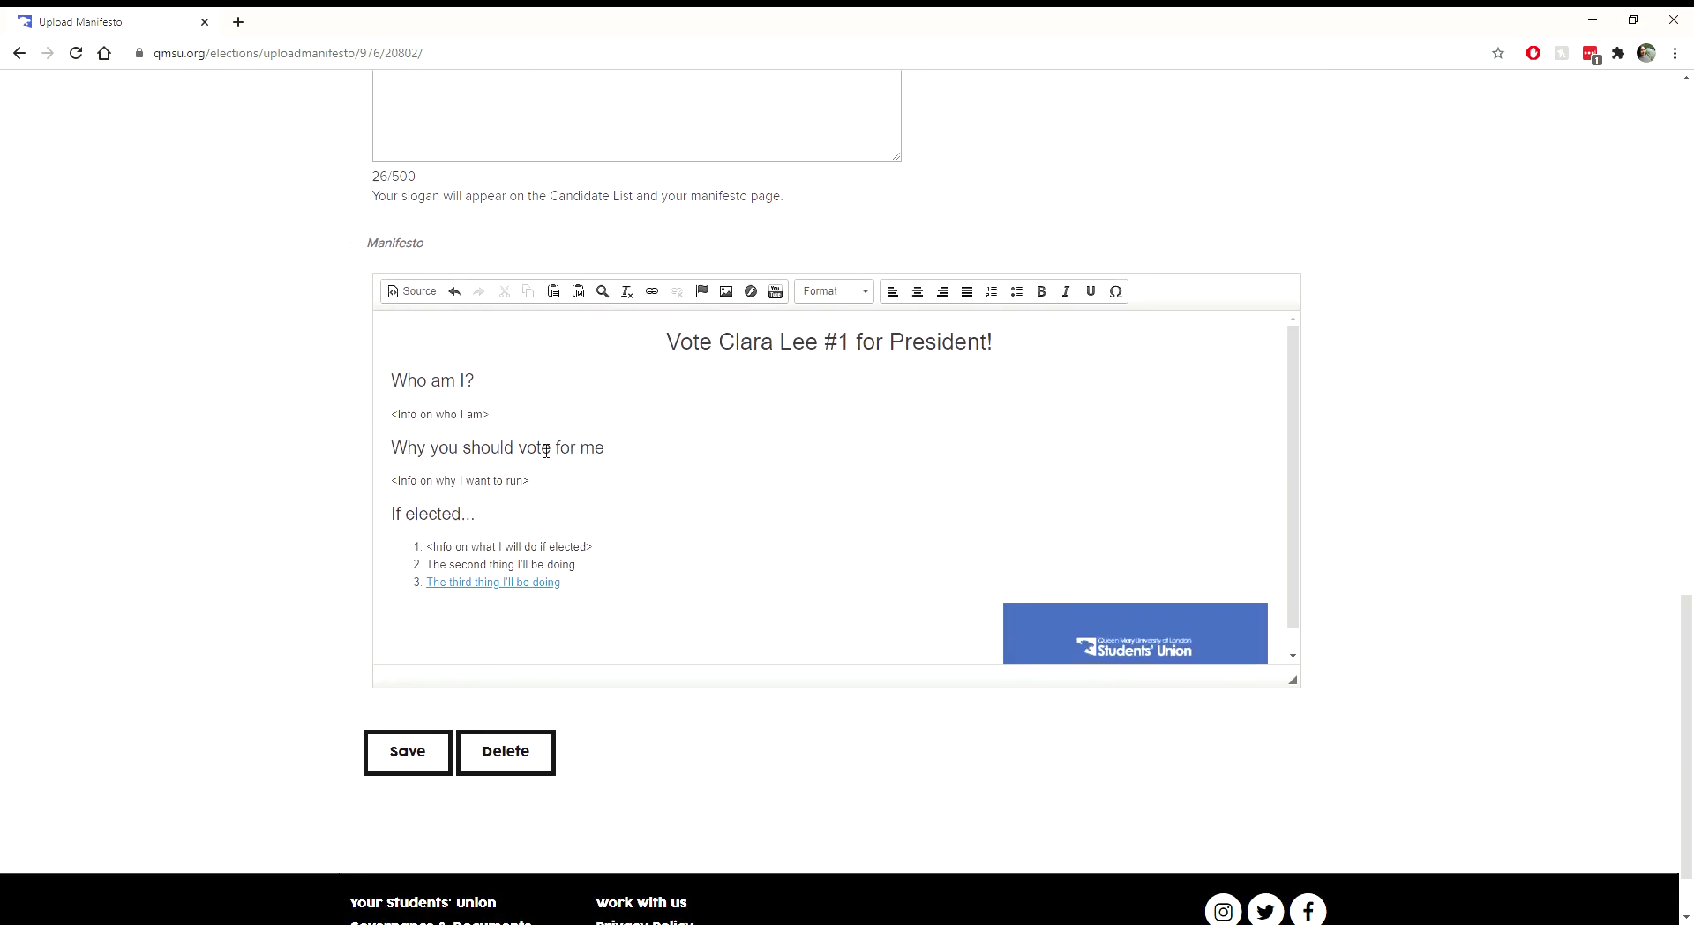
{"action": "left_click", "coordinate": [511, 386]}
{"action": "scroll", "coordinate": [594, 465], "scroll_direction": "down", "scroll_amount": 1}
{"action": "scroll", "coordinate": [591, 459], "scroll_direction": "up", "scroll_amount": 1}
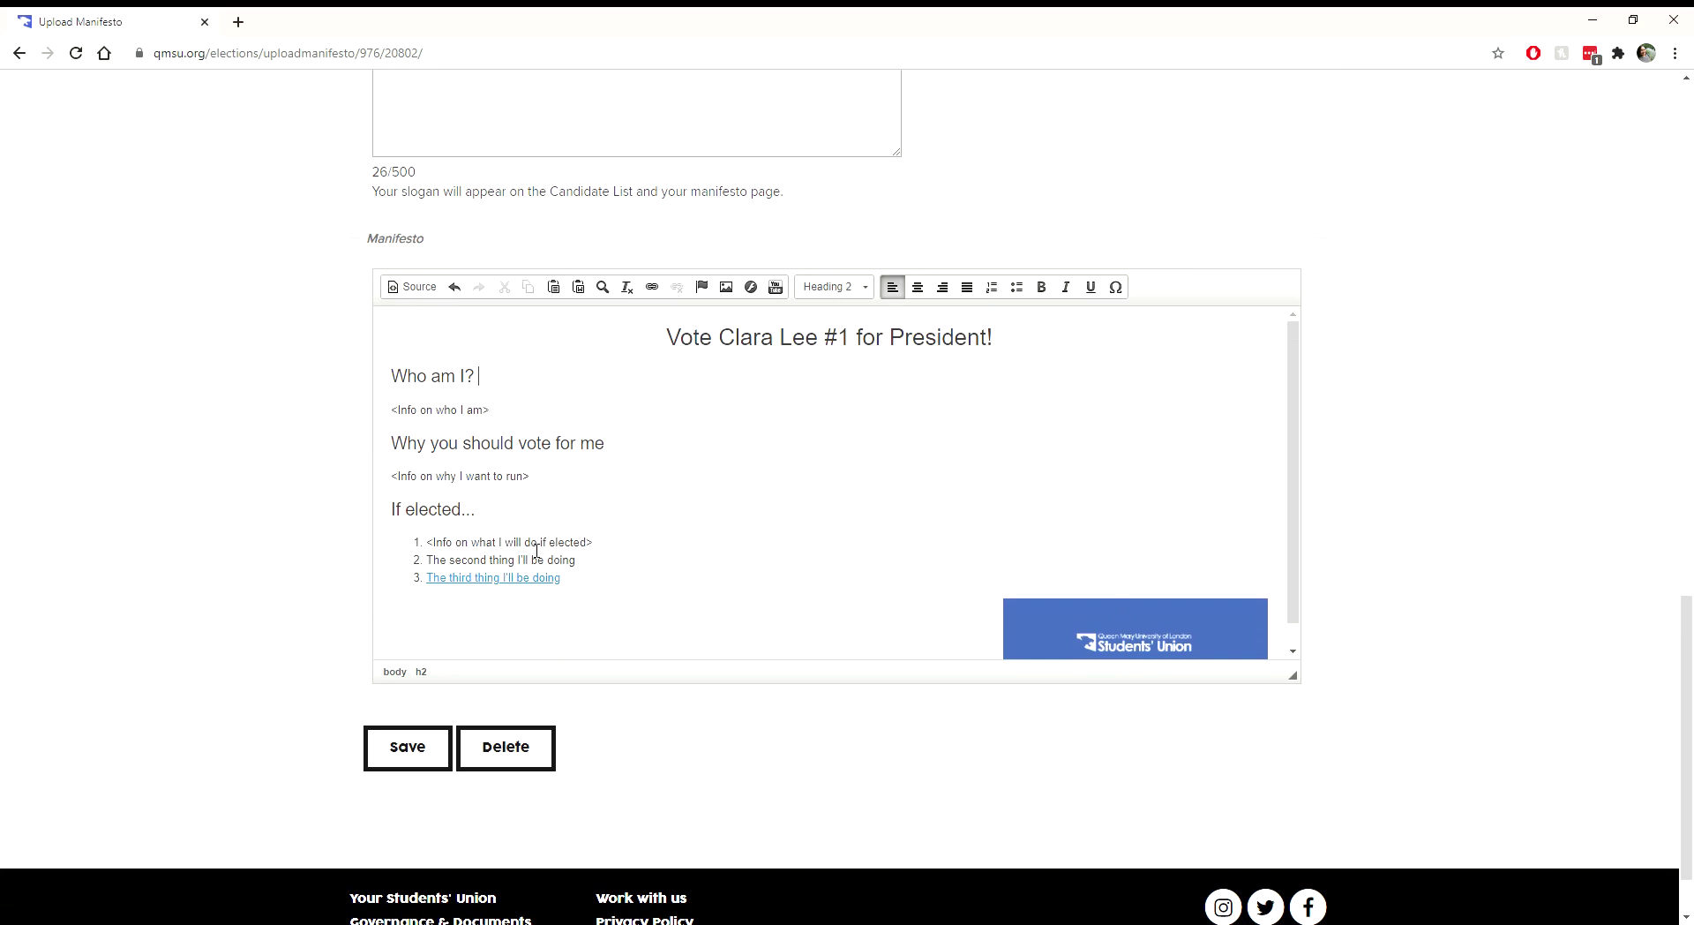
Step: Convert the three 'If elected...' items to a bulleted list and save the manifesto
{"action": "left_click_drag", "start_coordinate": [562, 579], "coordinate": [427, 541]}
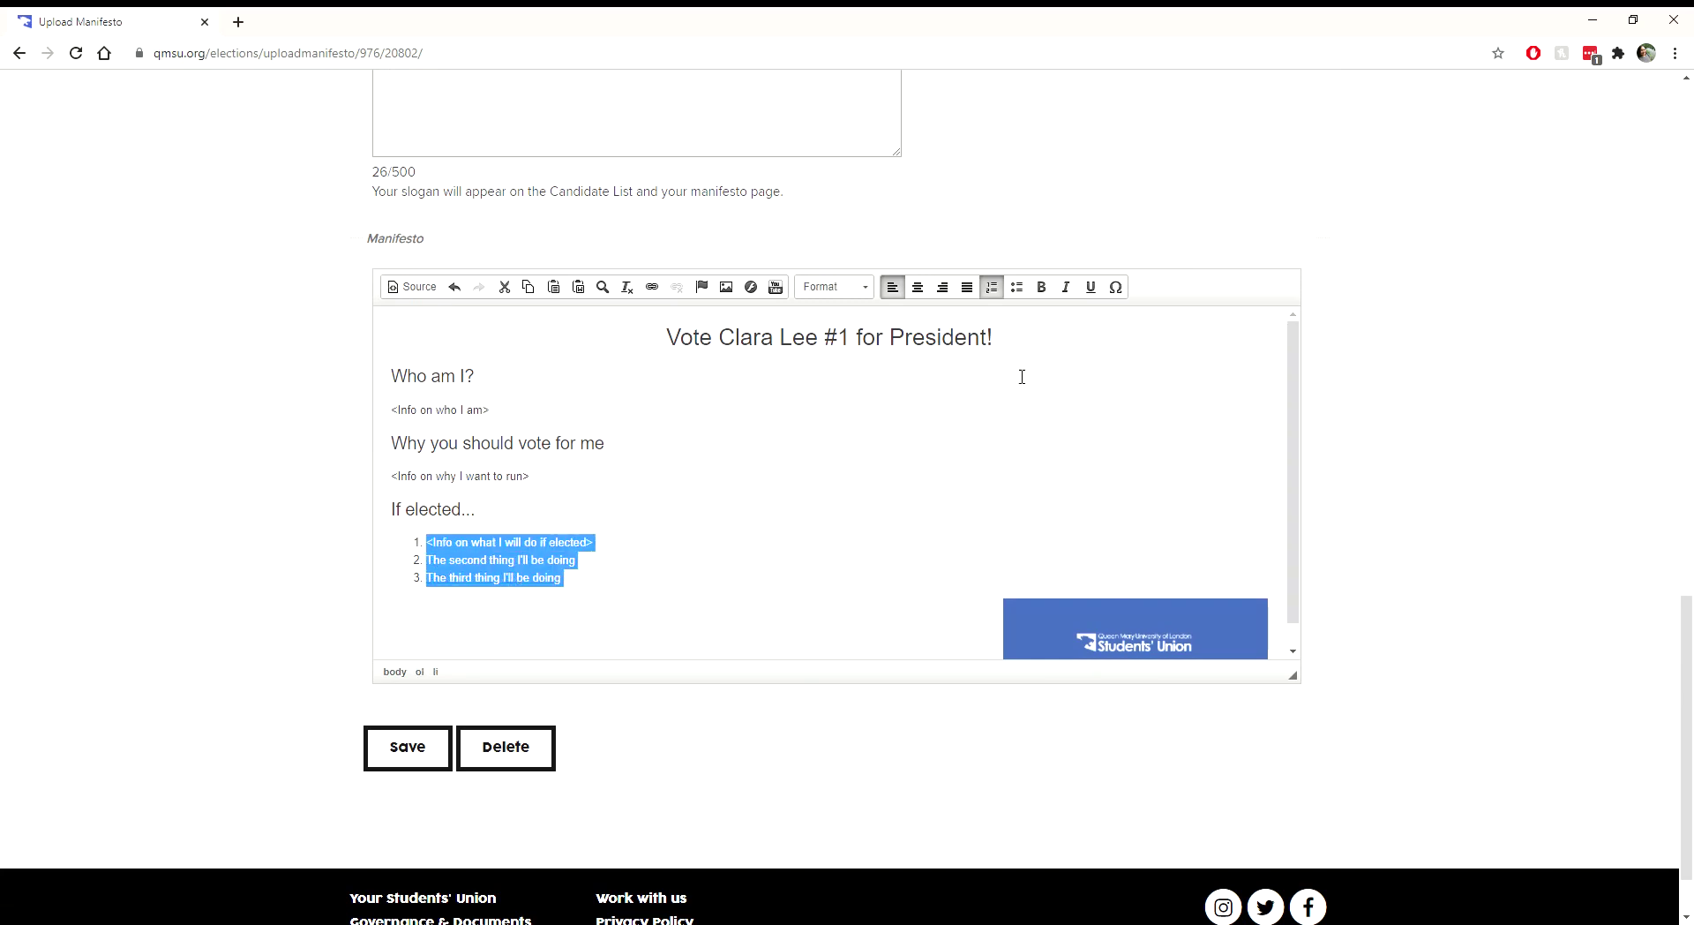
{"action": "left_click", "coordinate": [1016, 287]}
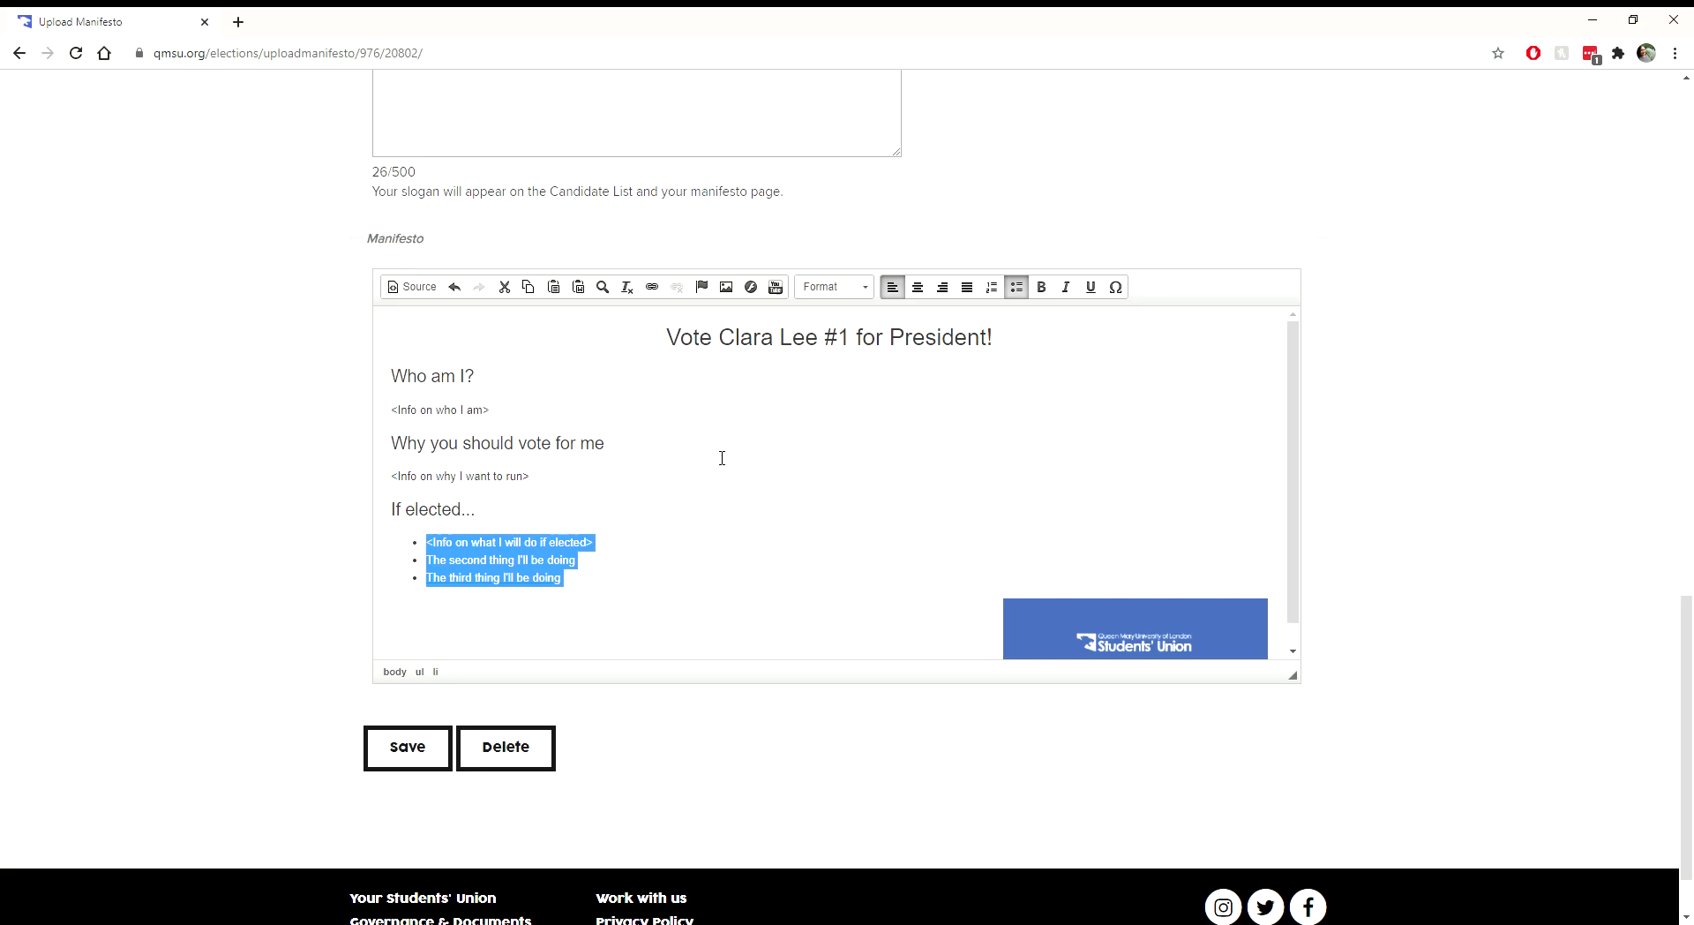
{"action": "left_click", "coordinate": [661, 581]}
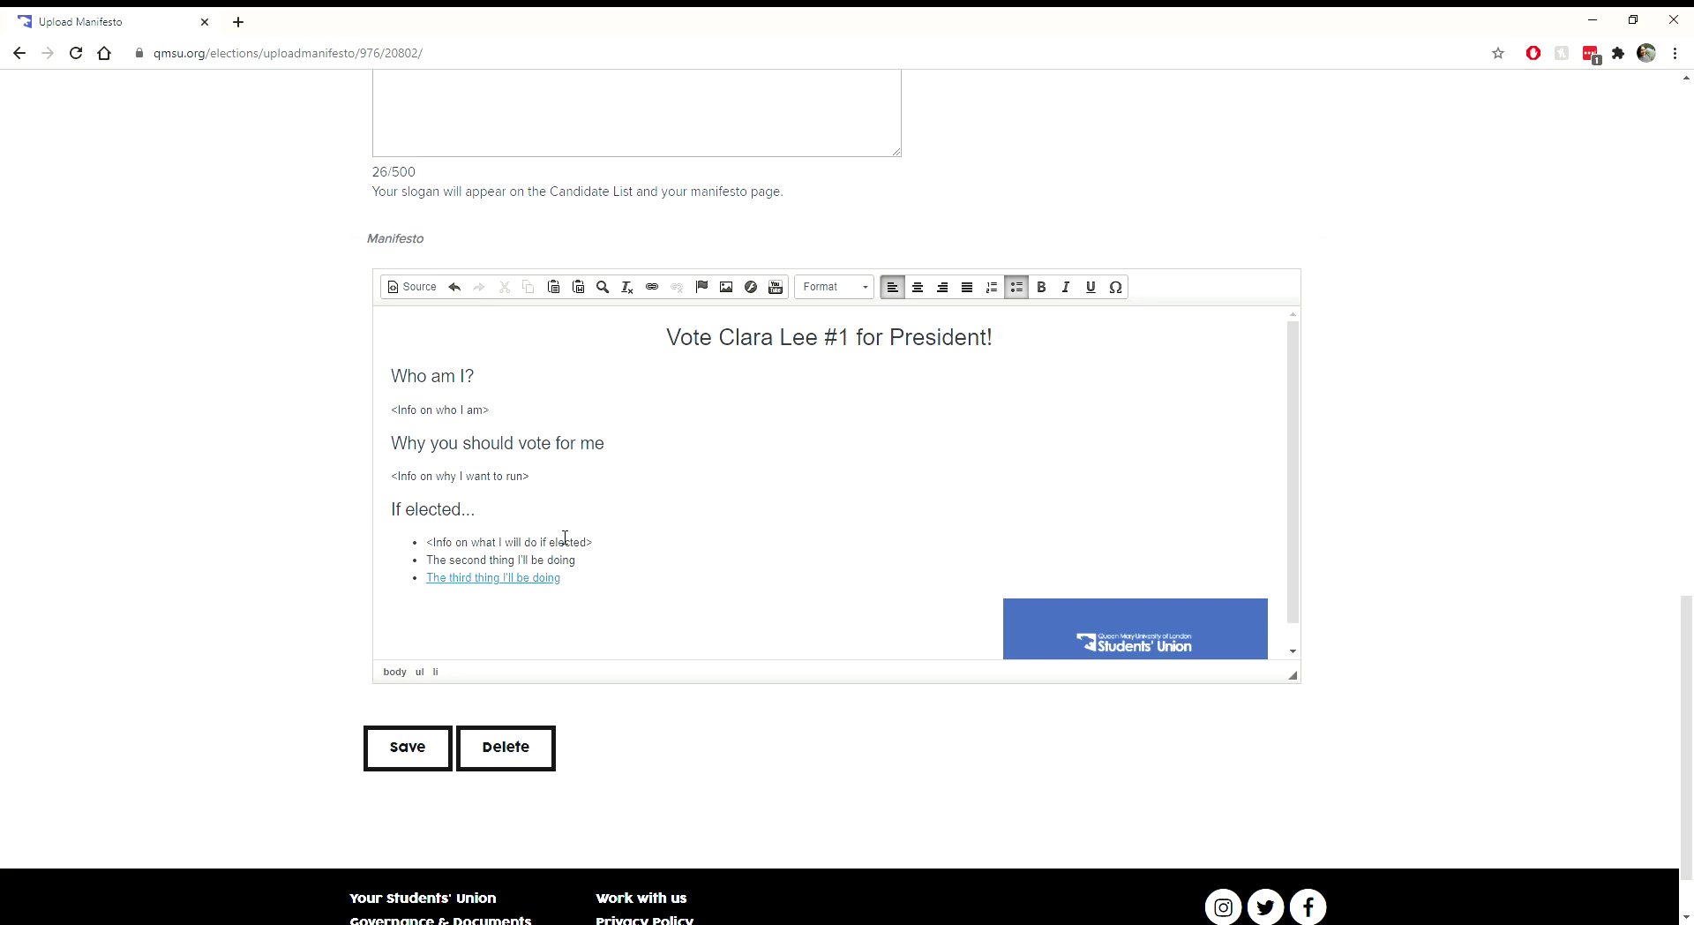
{"action": "scroll", "coordinate": [567, 579], "scroll_direction": "down", "scroll_amount": 1}
{"action": "left_click", "coordinate": [394, 751]}
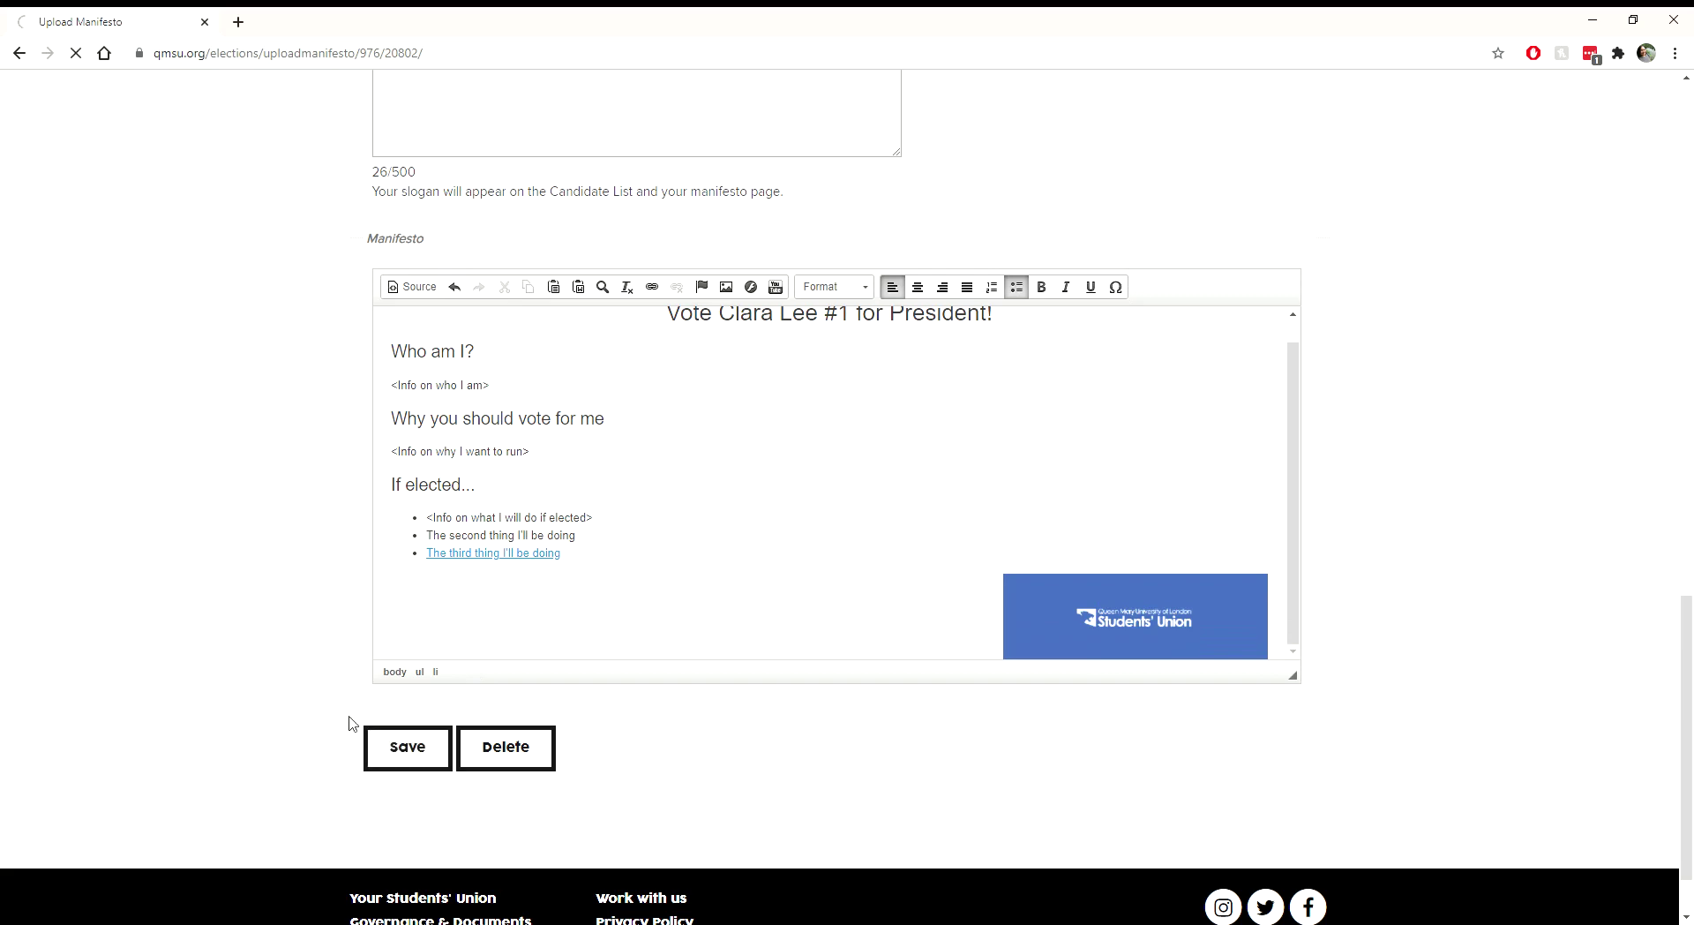
{"action": "scroll", "coordinate": [330, 480], "scroll_direction": "down", "scroll_amount": 5}
{"action": "scroll", "coordinate": [333, 487], "scroll_direction": "down", "scroll_amount": 2}
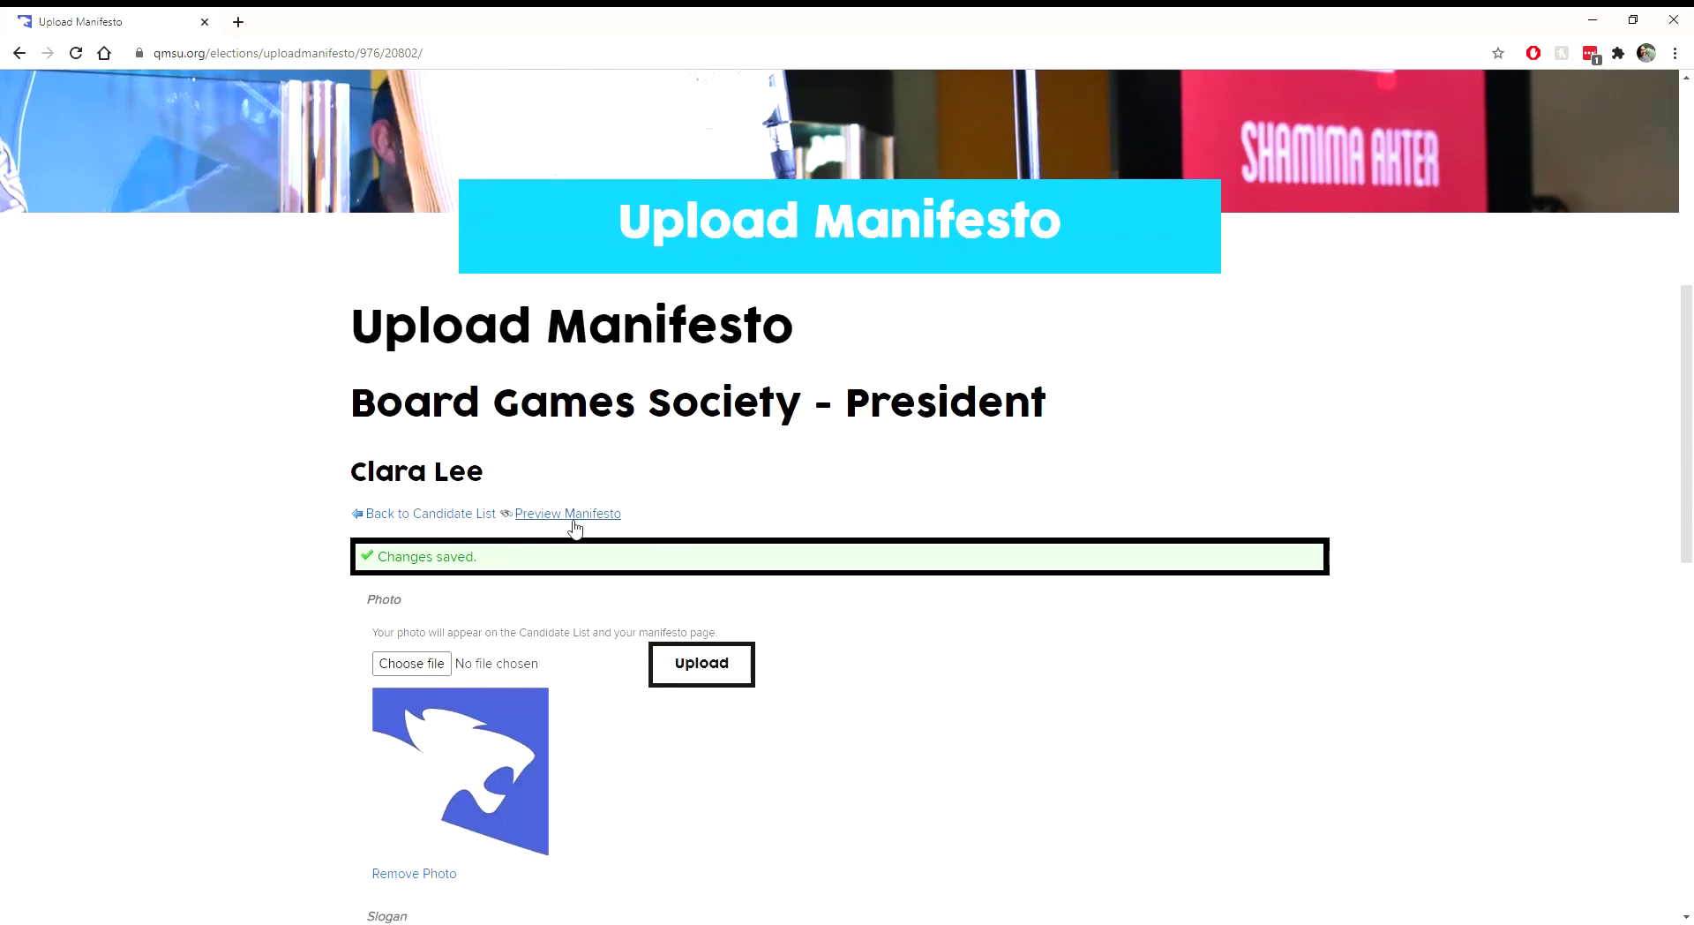
{"action": "left_click", "coordinate": [557, 521]}
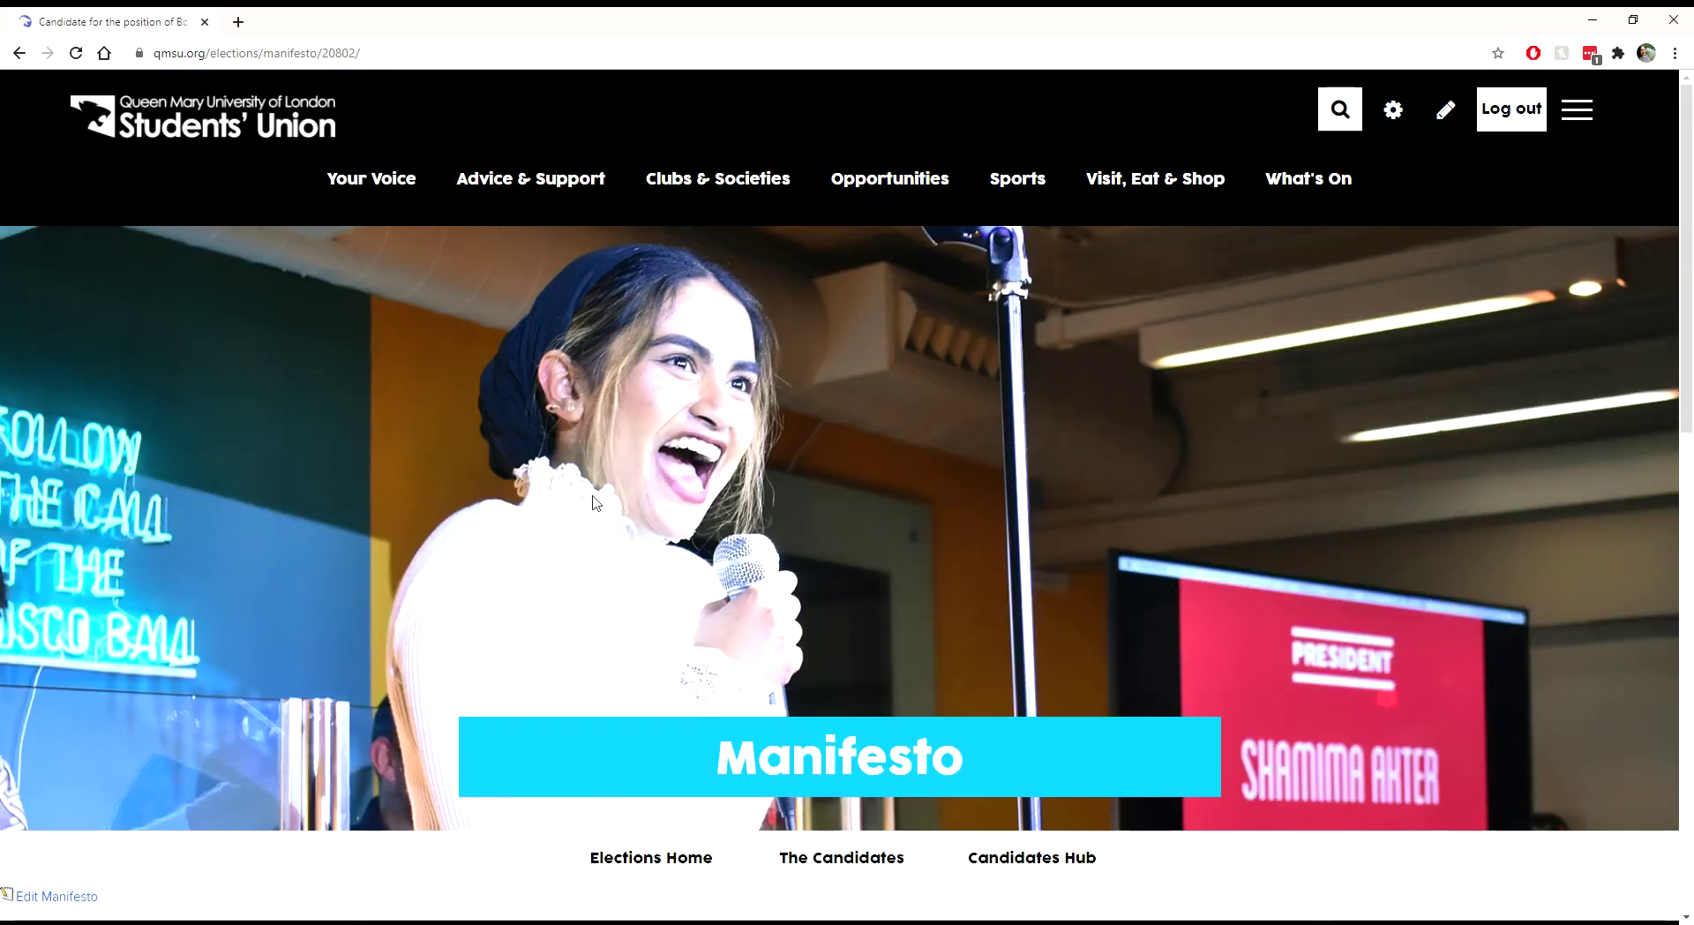
{"action": "scroll", "coordinate": [580, 454], "scroll_direction": "down", "scroll_amount": 10}
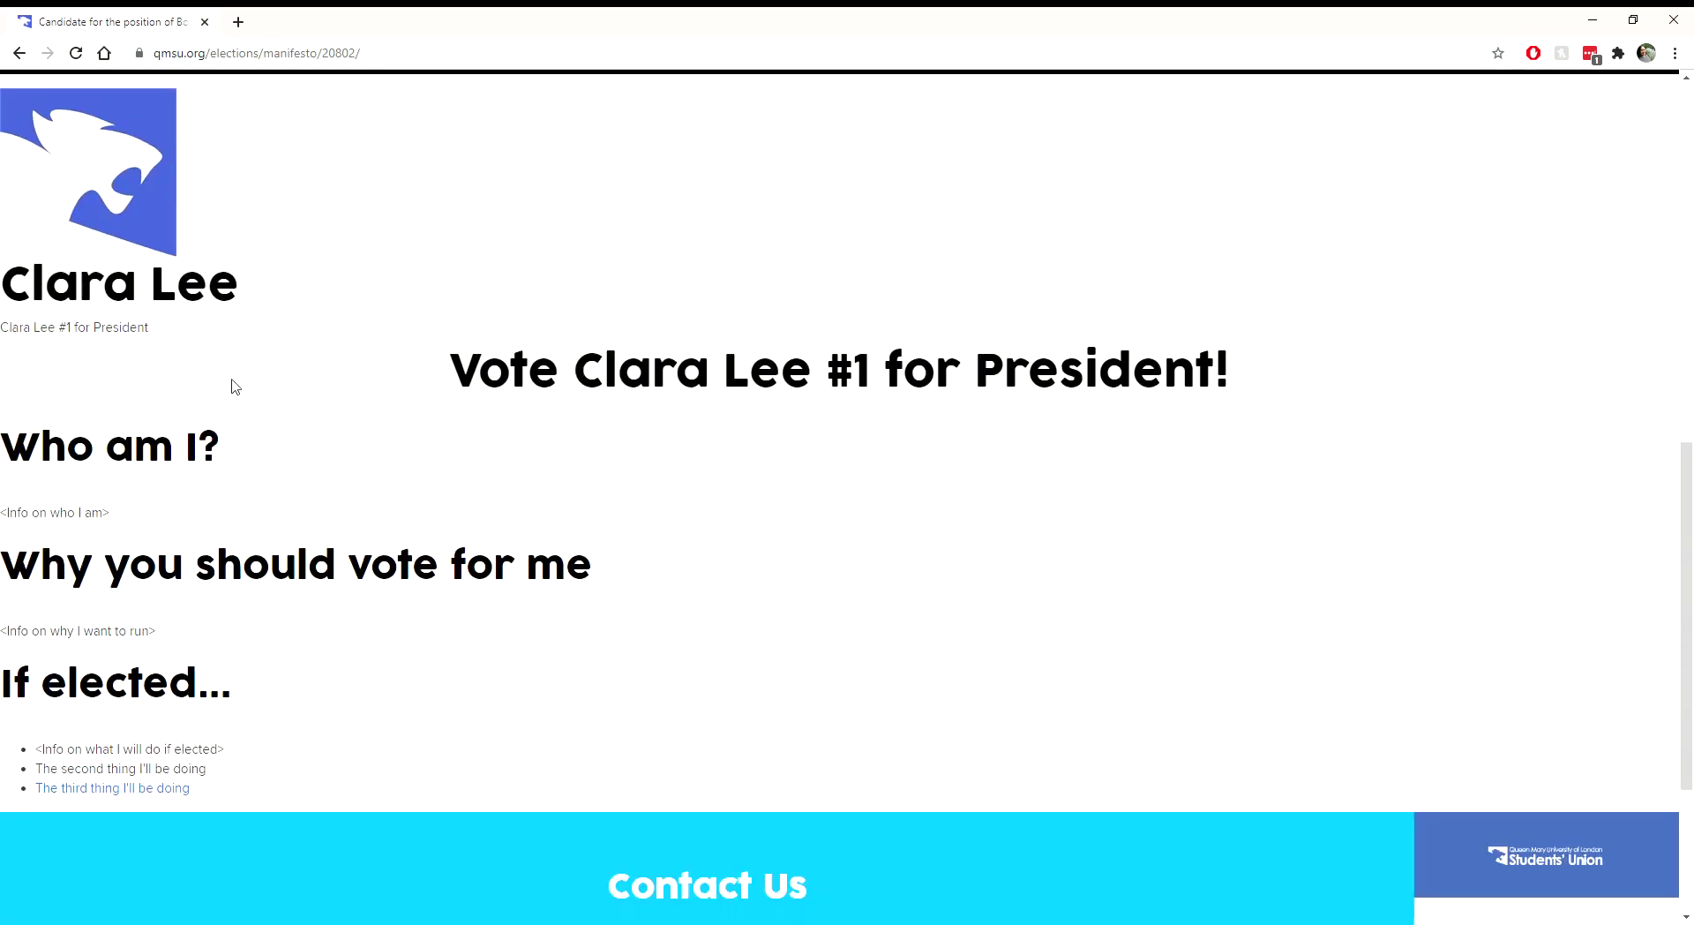
{"action": "left_click_drag", "start_coordinate": [442, 370], "coordinate": [1083, 443]}
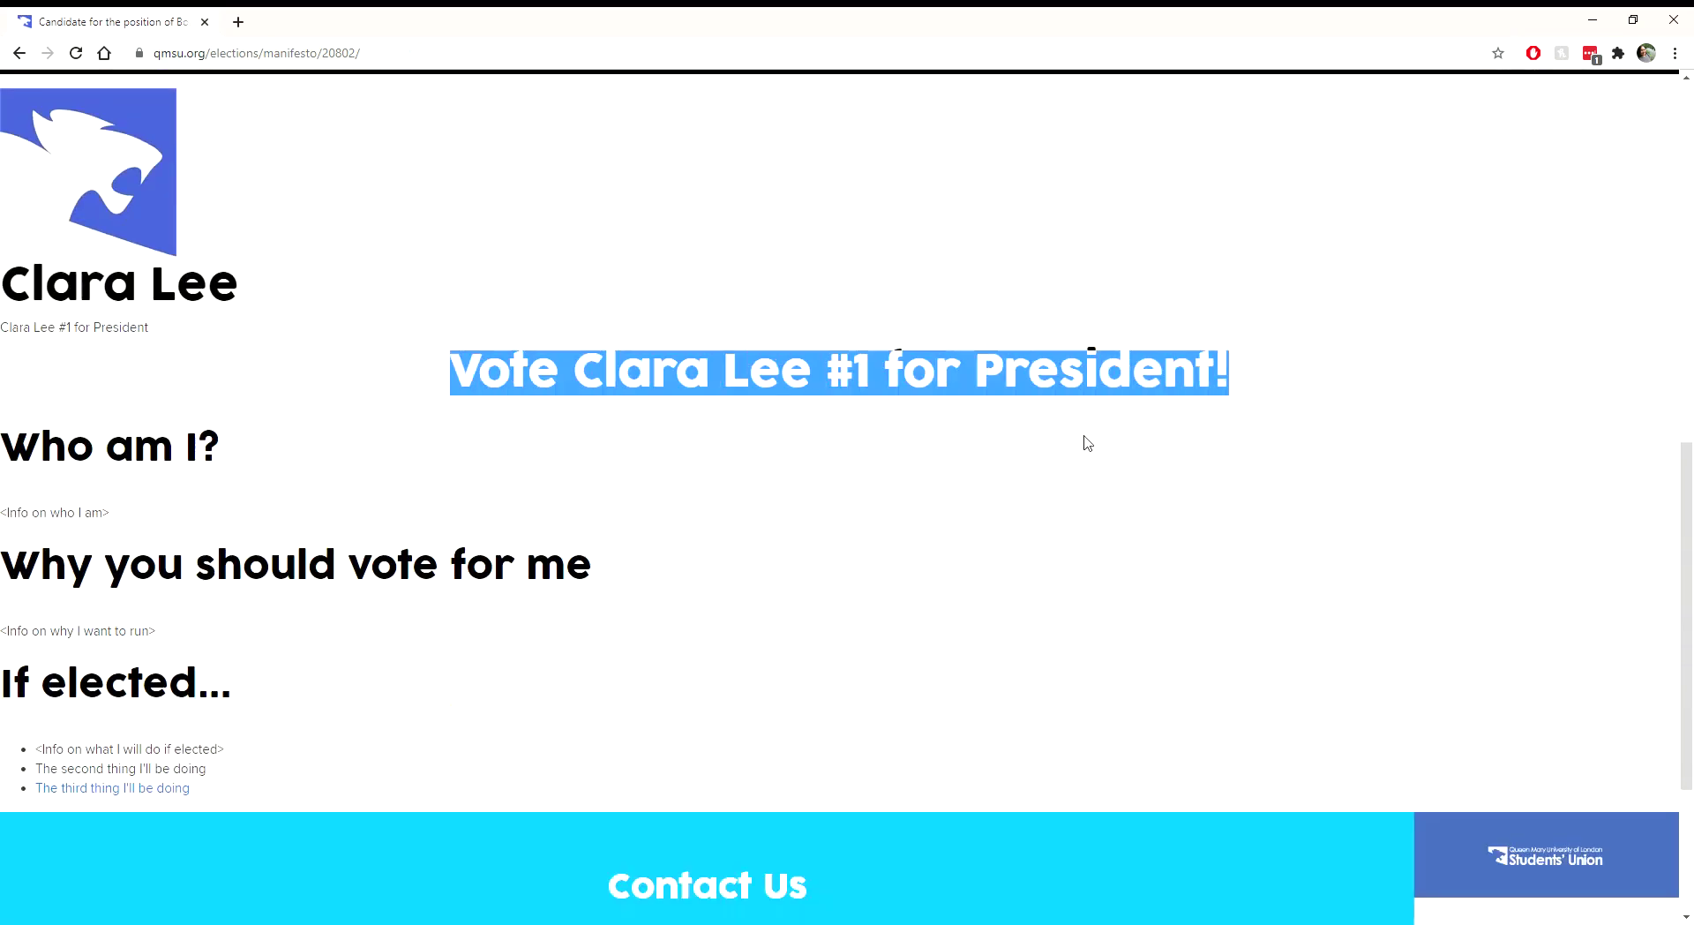
{"action": "left_click", "coordinate": [965, 450]}
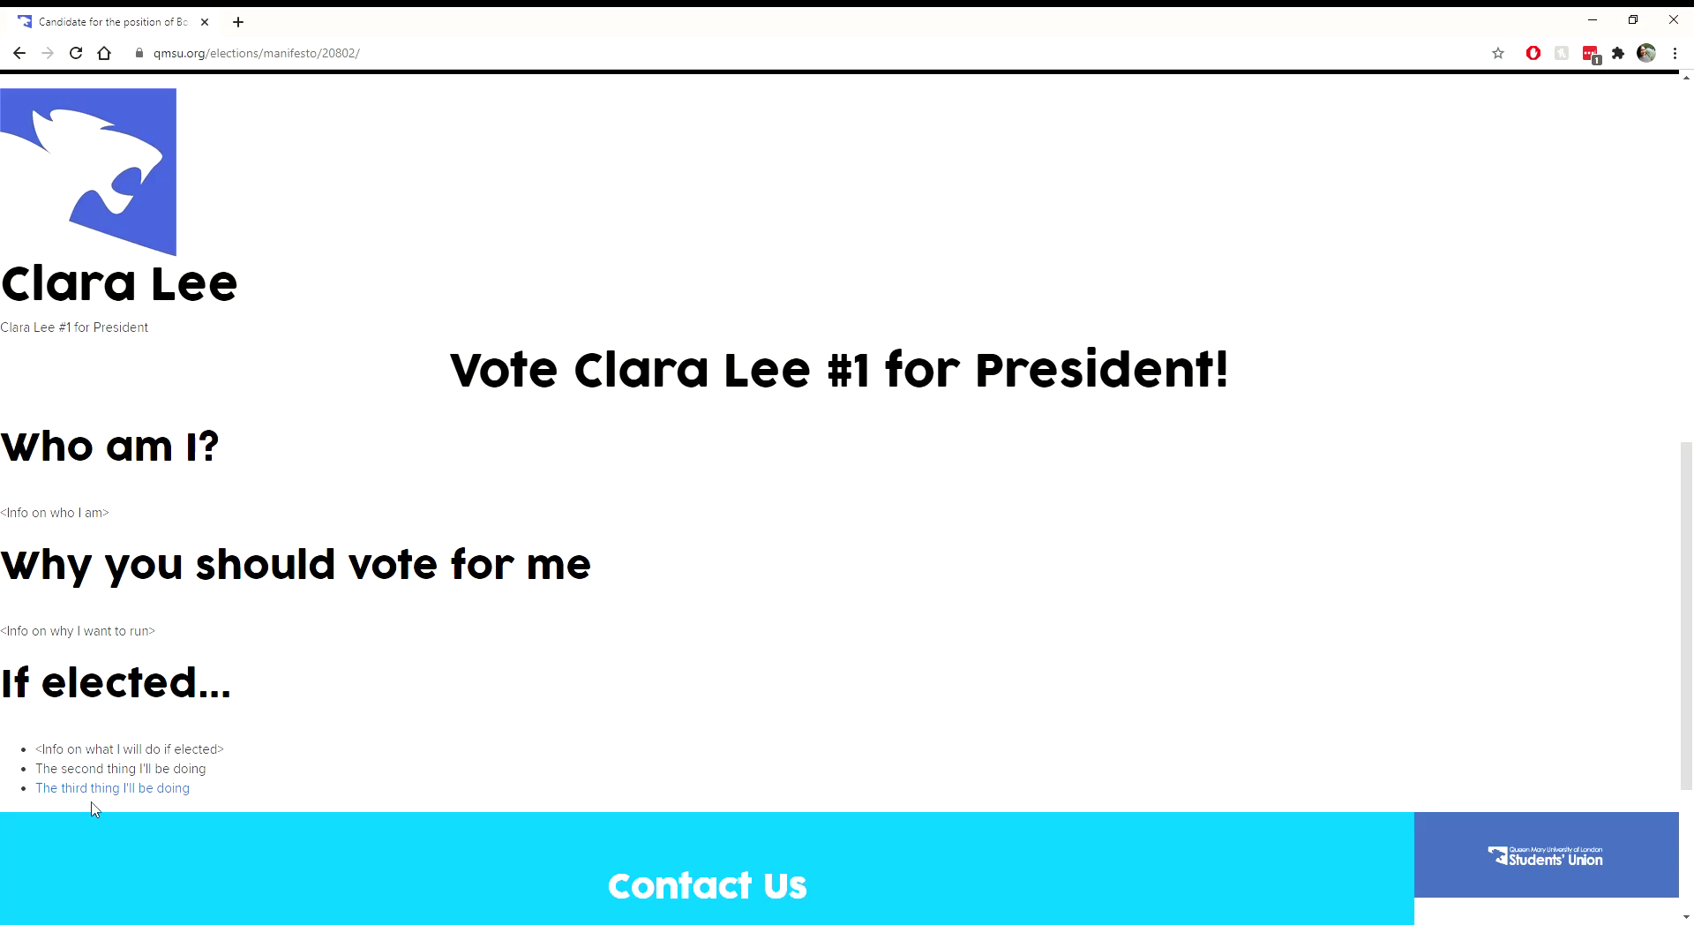
{"action": "scroll", "coordinate": [1221, 706], "scroll_direction": "down", "scroll_amount": 2}
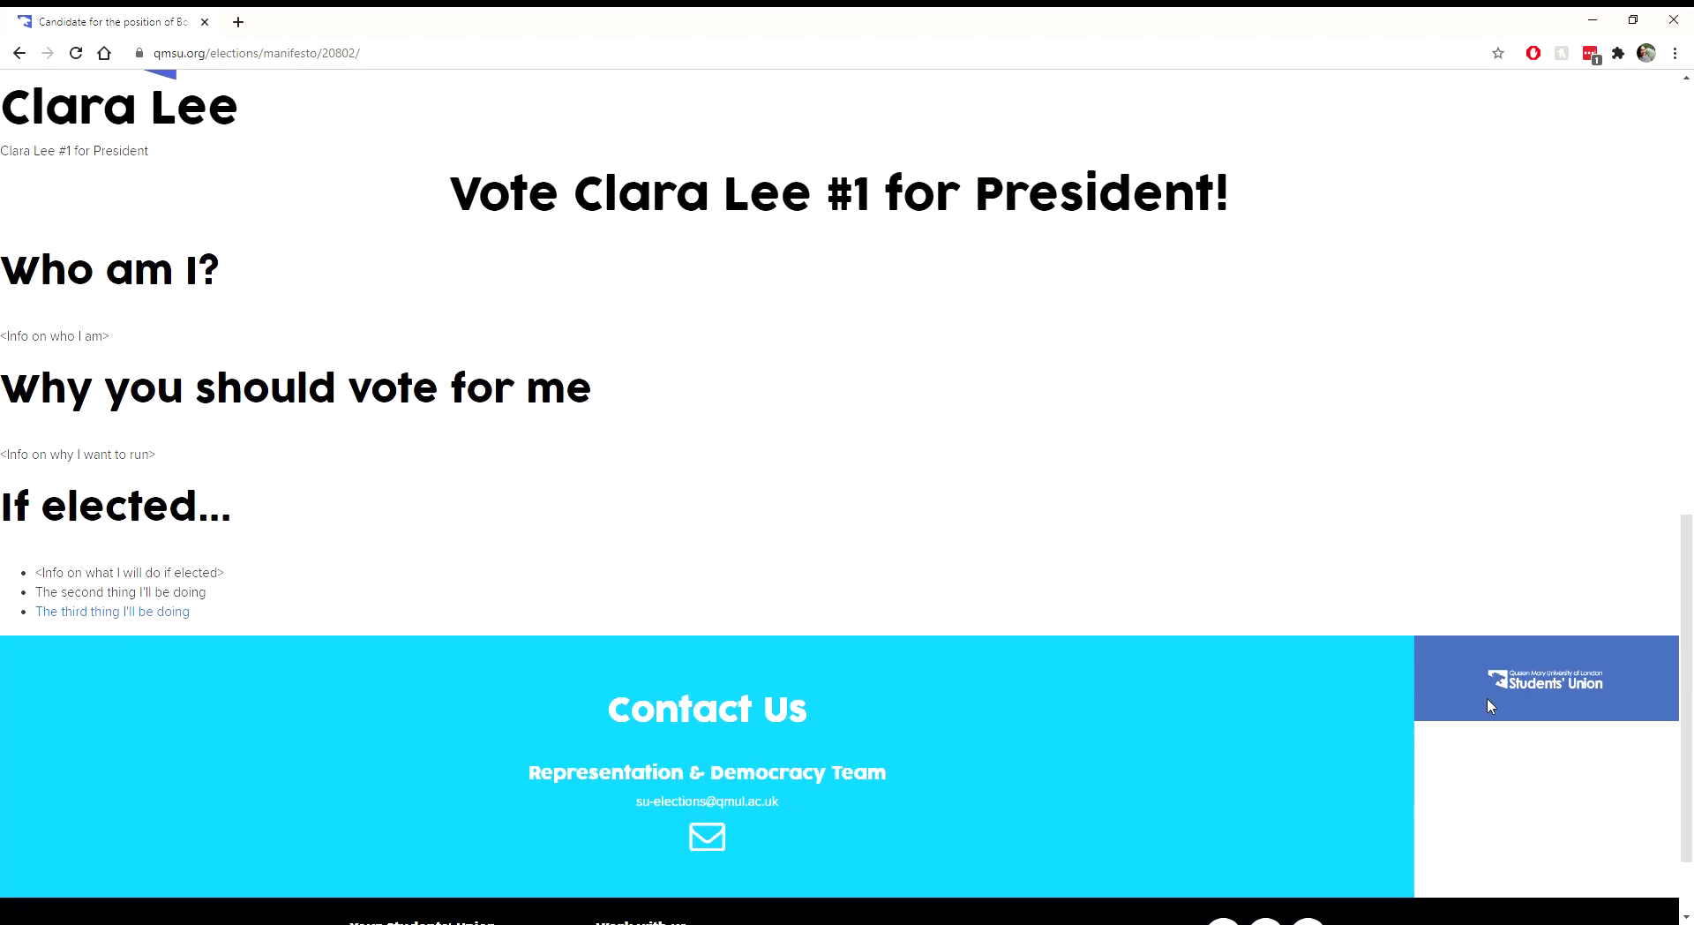
{"action": "scroll", "coordinate": [1491, 702], "scroll_direction": "down", "scroll_amount": 1}
{"action": "scroll", "coordinate": [1489, 688], "scroll_direction": "up", "scroll_amount": 1}
{"action": "scroll", "coordinate": [1469, 668], "scroll_direction": "up", "scroll_amount": 3}
{"action": "scroll", "coordinate": [379, 399], "scroll_direction": "up", "scroll_amount": 2}
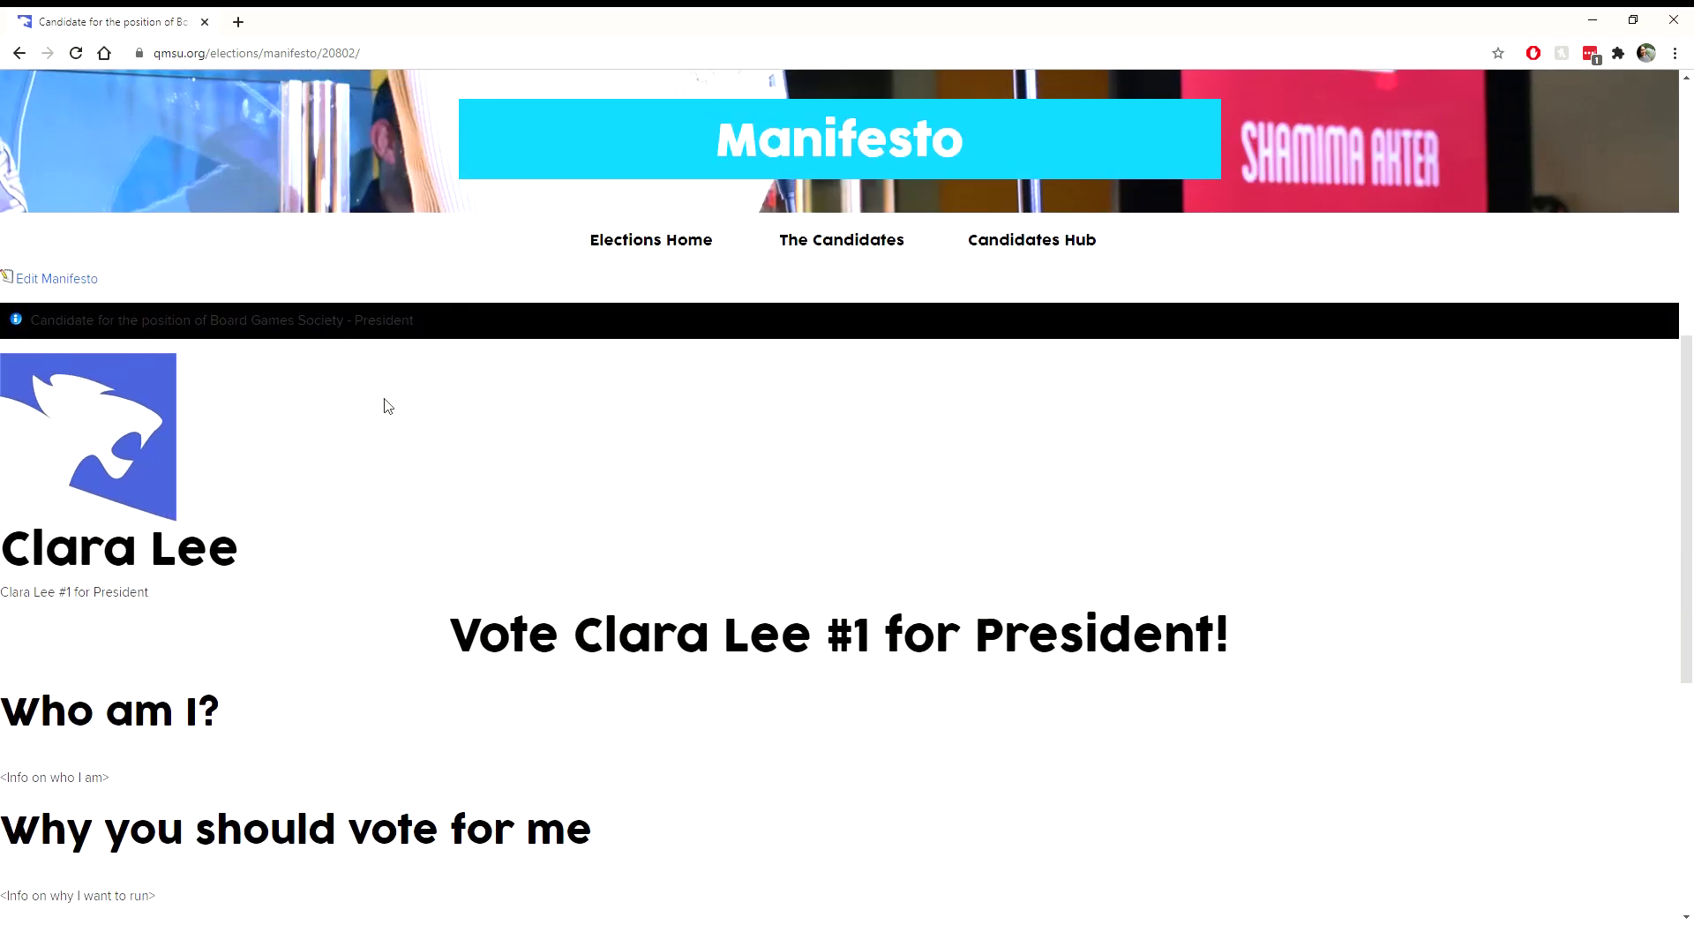
{"action": "scroll", "coordinate": [323, 399], "scroll_direction": "down", "scroll_amount": 3}
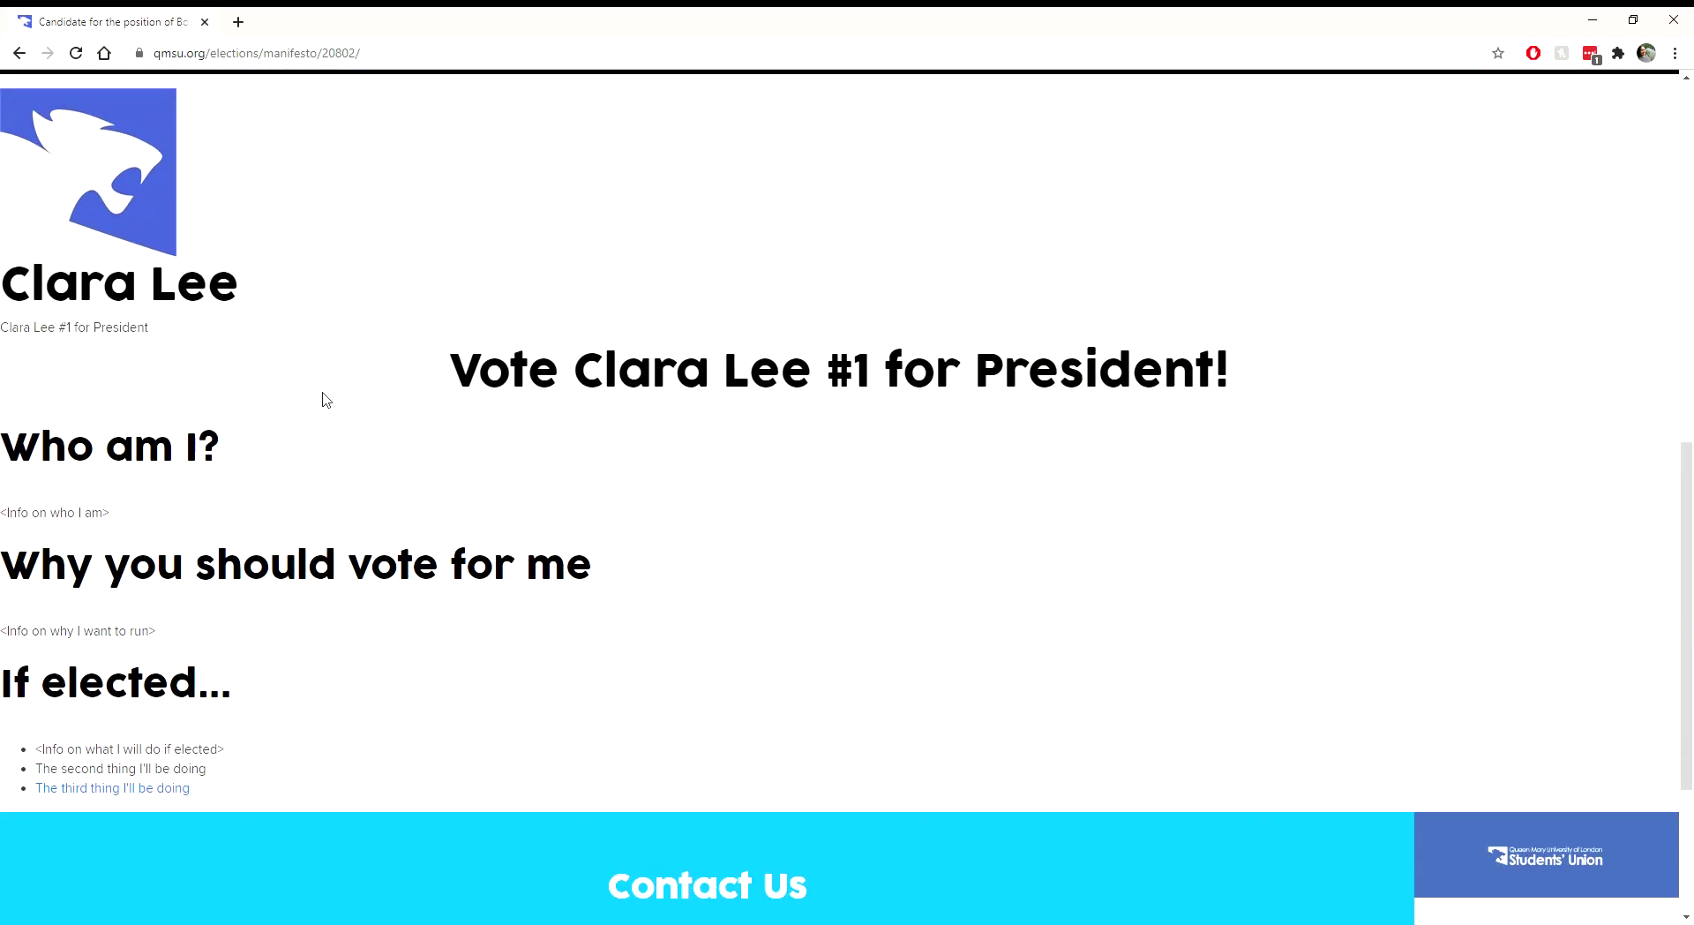
{"action": "scroll", "coordinate": [323, 399], "scroll_direction": "up", "scroll_amount": 2}
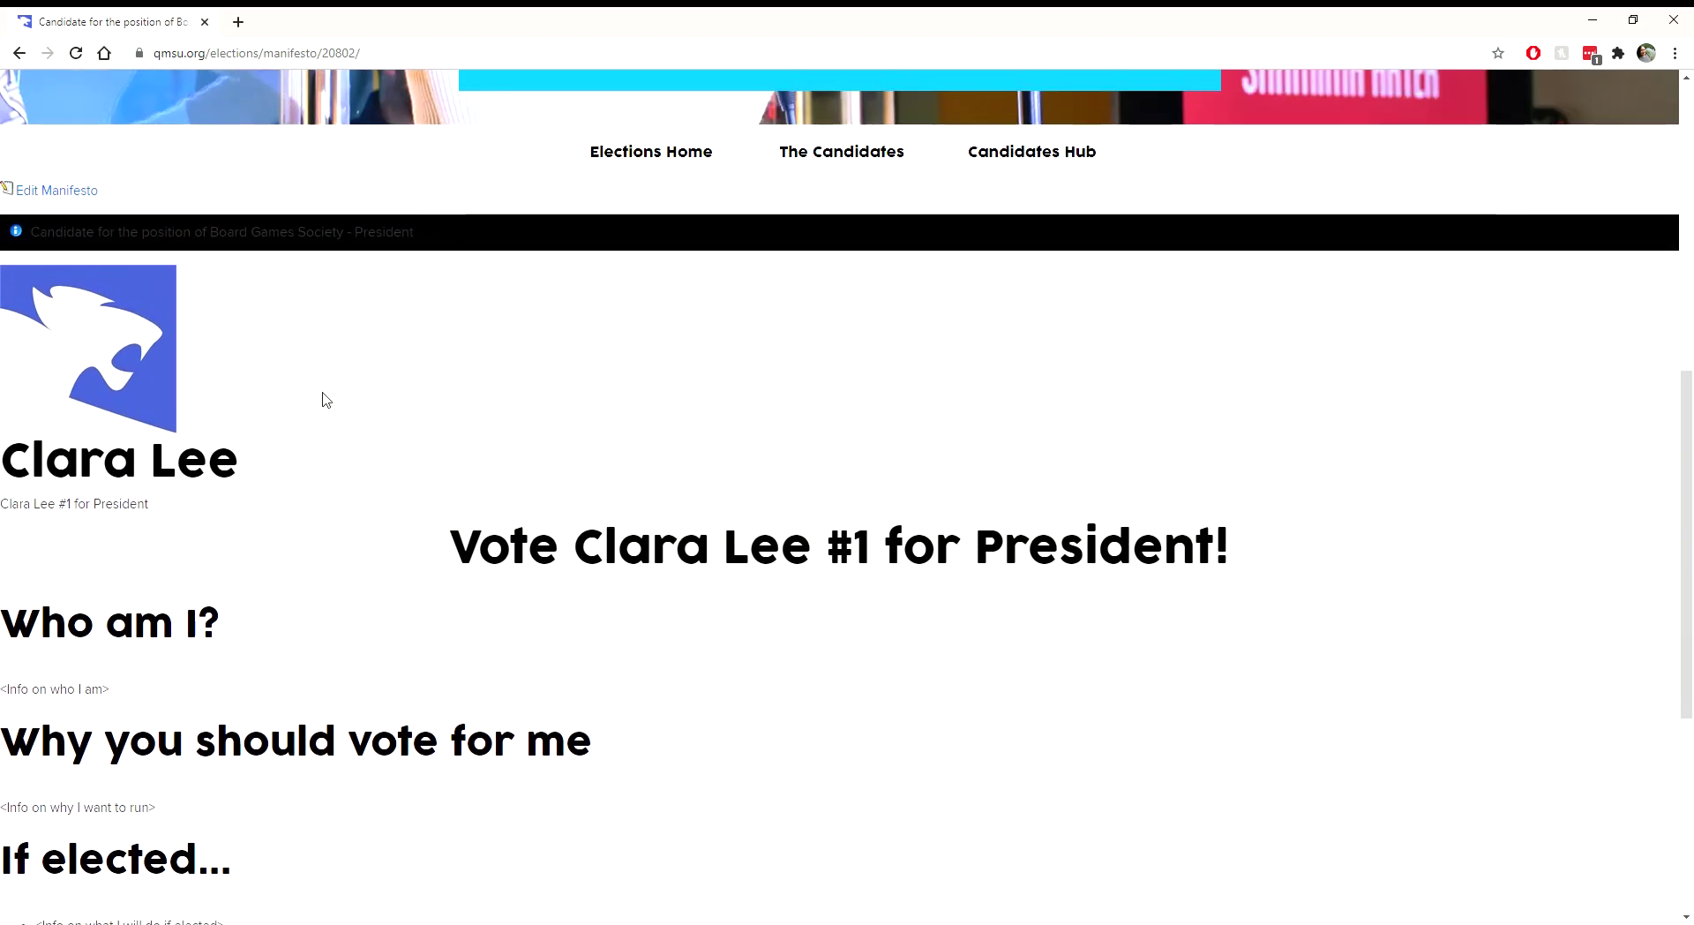
{"action": "scroll", "coordinate": [323, 399], "scroll_direction": "up", "scroll_amount": 2}
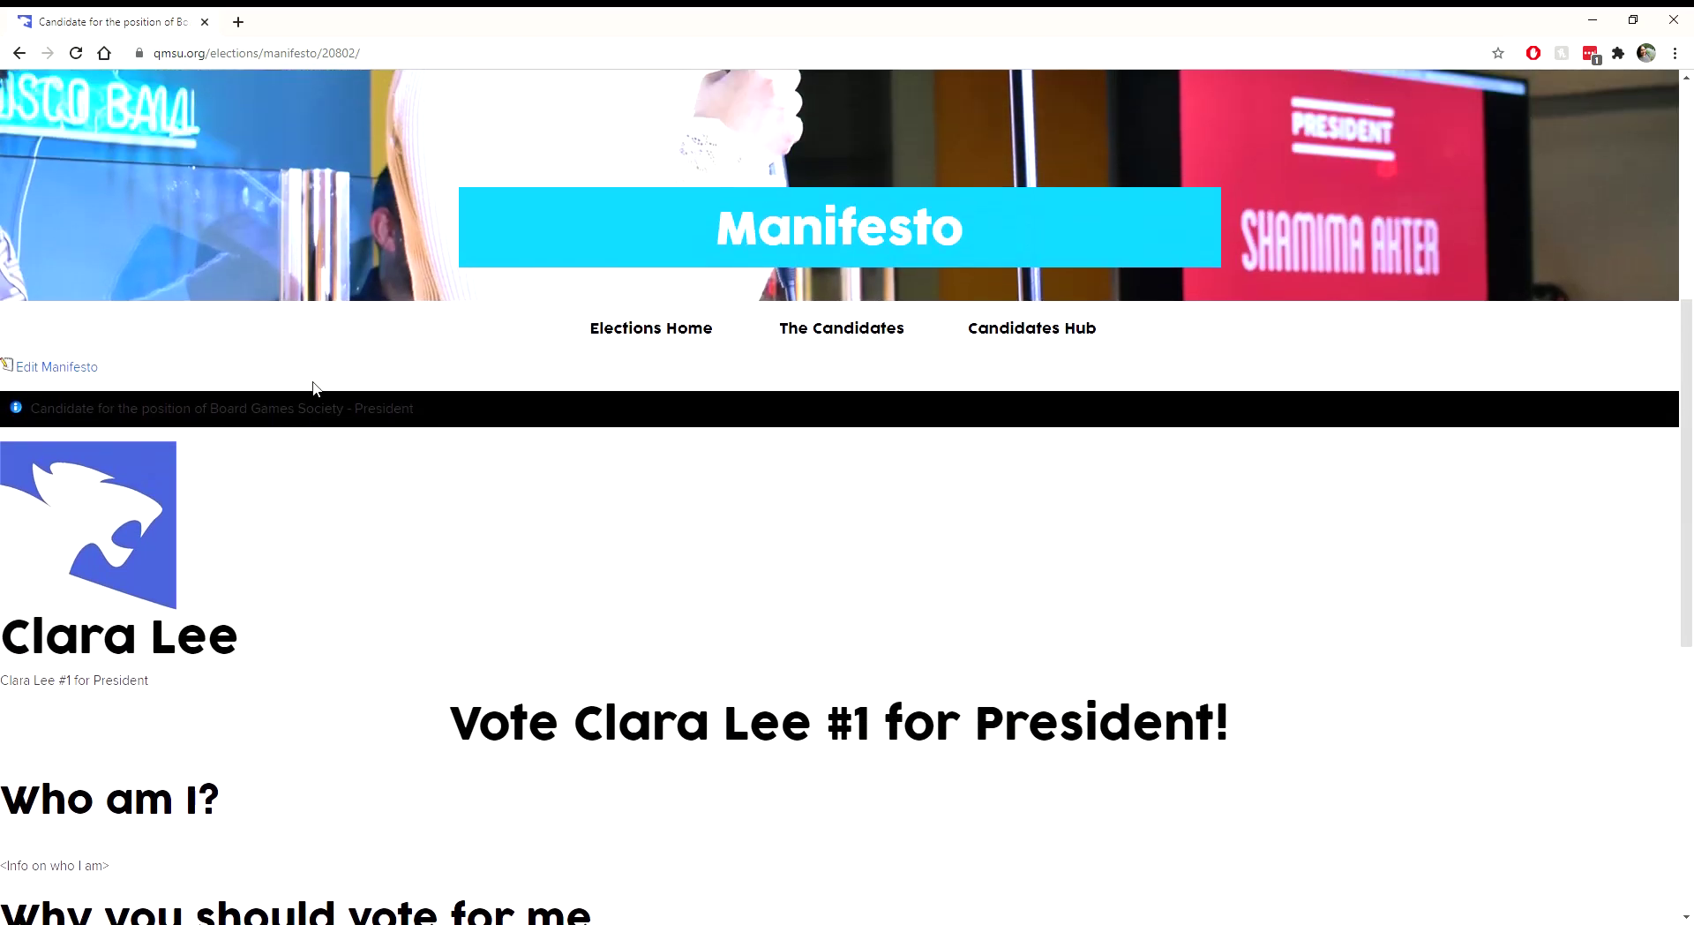
{"action": "scroll", "coordinate": [315, 388], "scroll_direction": "up", "scroll_amount": 1}
{"action": "scroll", "coordinate": [315, 388], "scroll_direction": "up", "scroll_amount": 2}
{"action": "scroll", "coordinate": [315, 388], "scroll_direction": "down", "scroll_amount": 2}
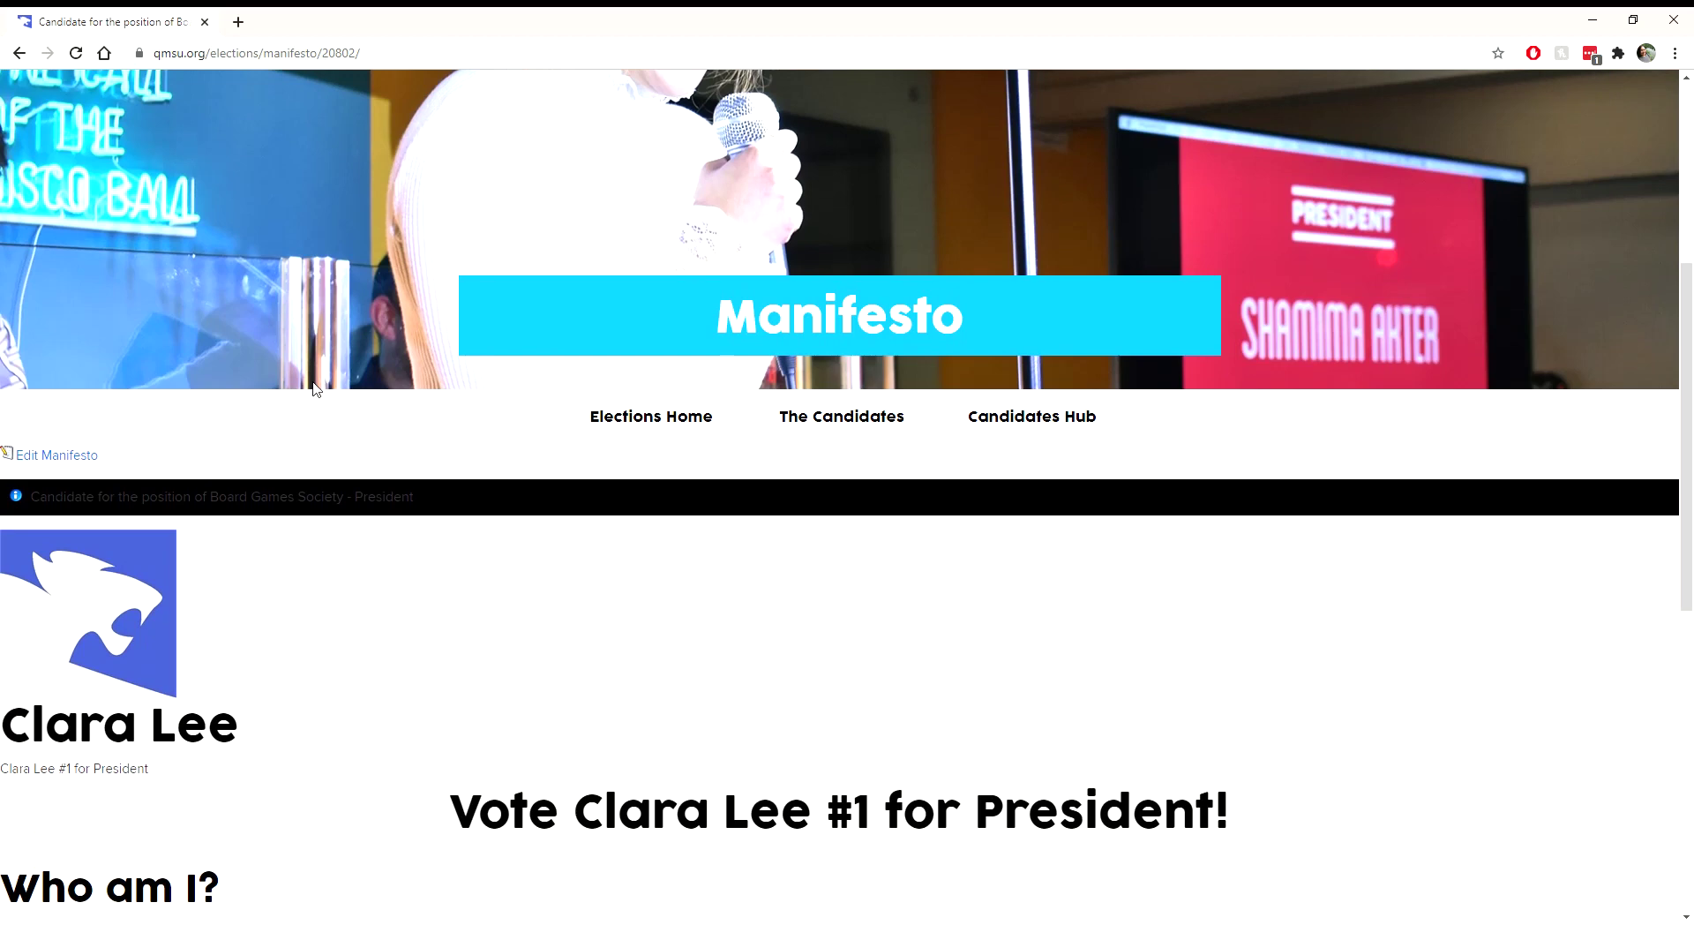
{"action": "scroll", "coordinate": [315, 388], "scroll_direction": "up", "scroll_amount": 5}
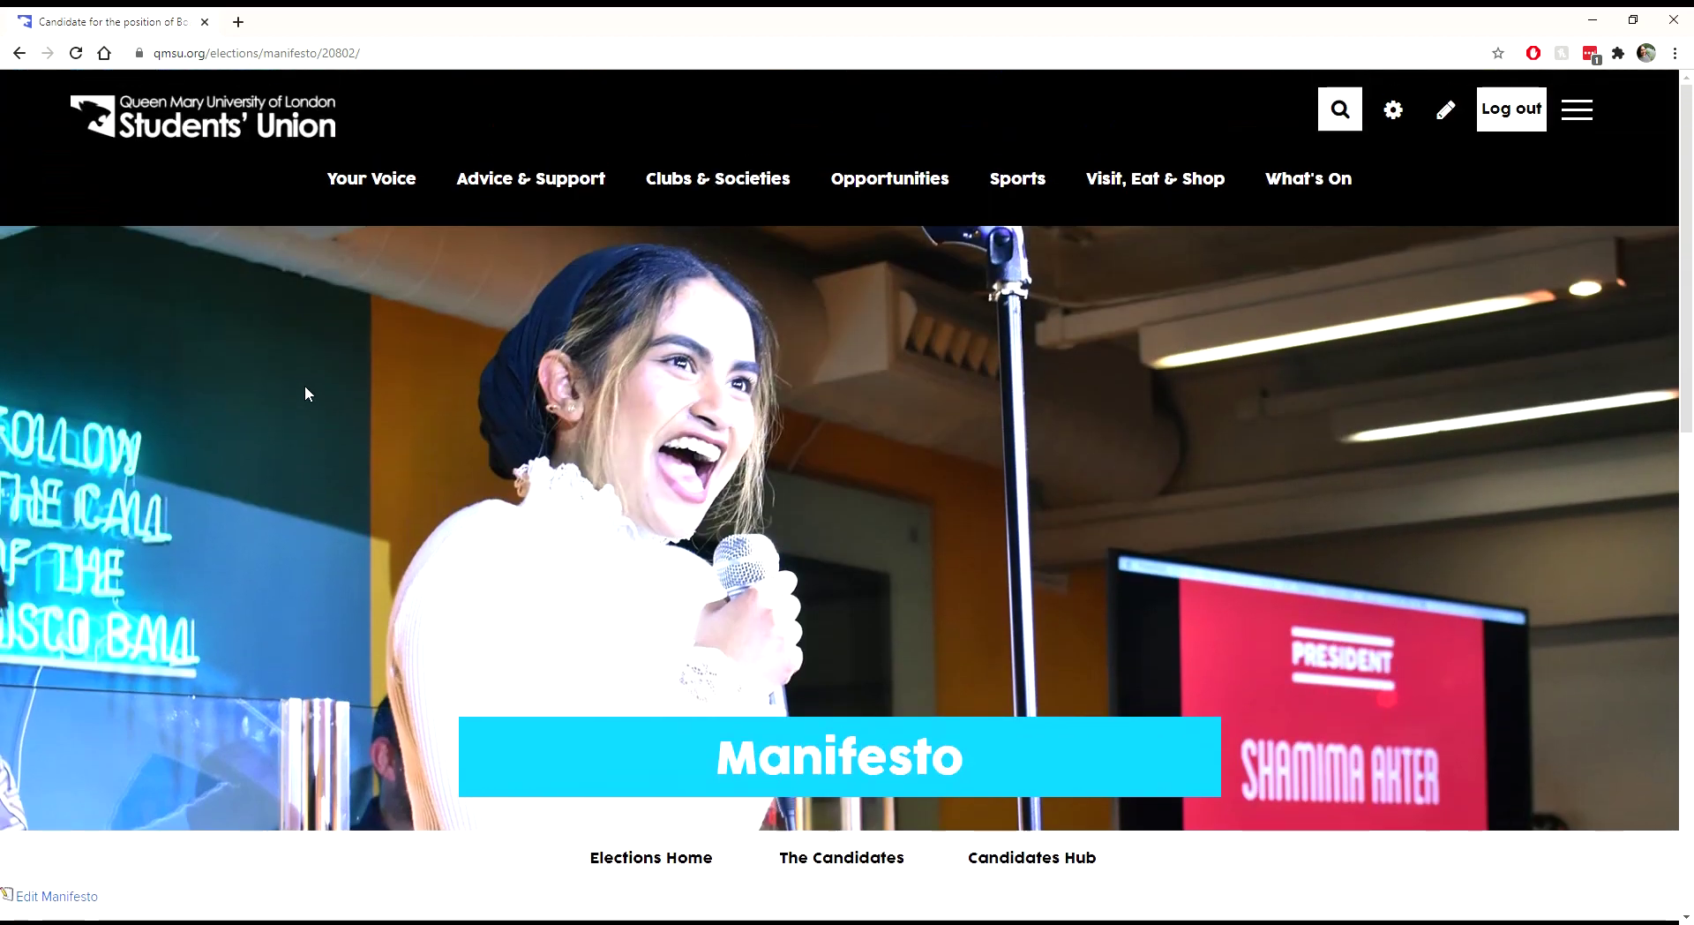
Step: Search the Find a club or society page for 'board'
{"action": "mouse_move", "coordinate": [649, 189]}
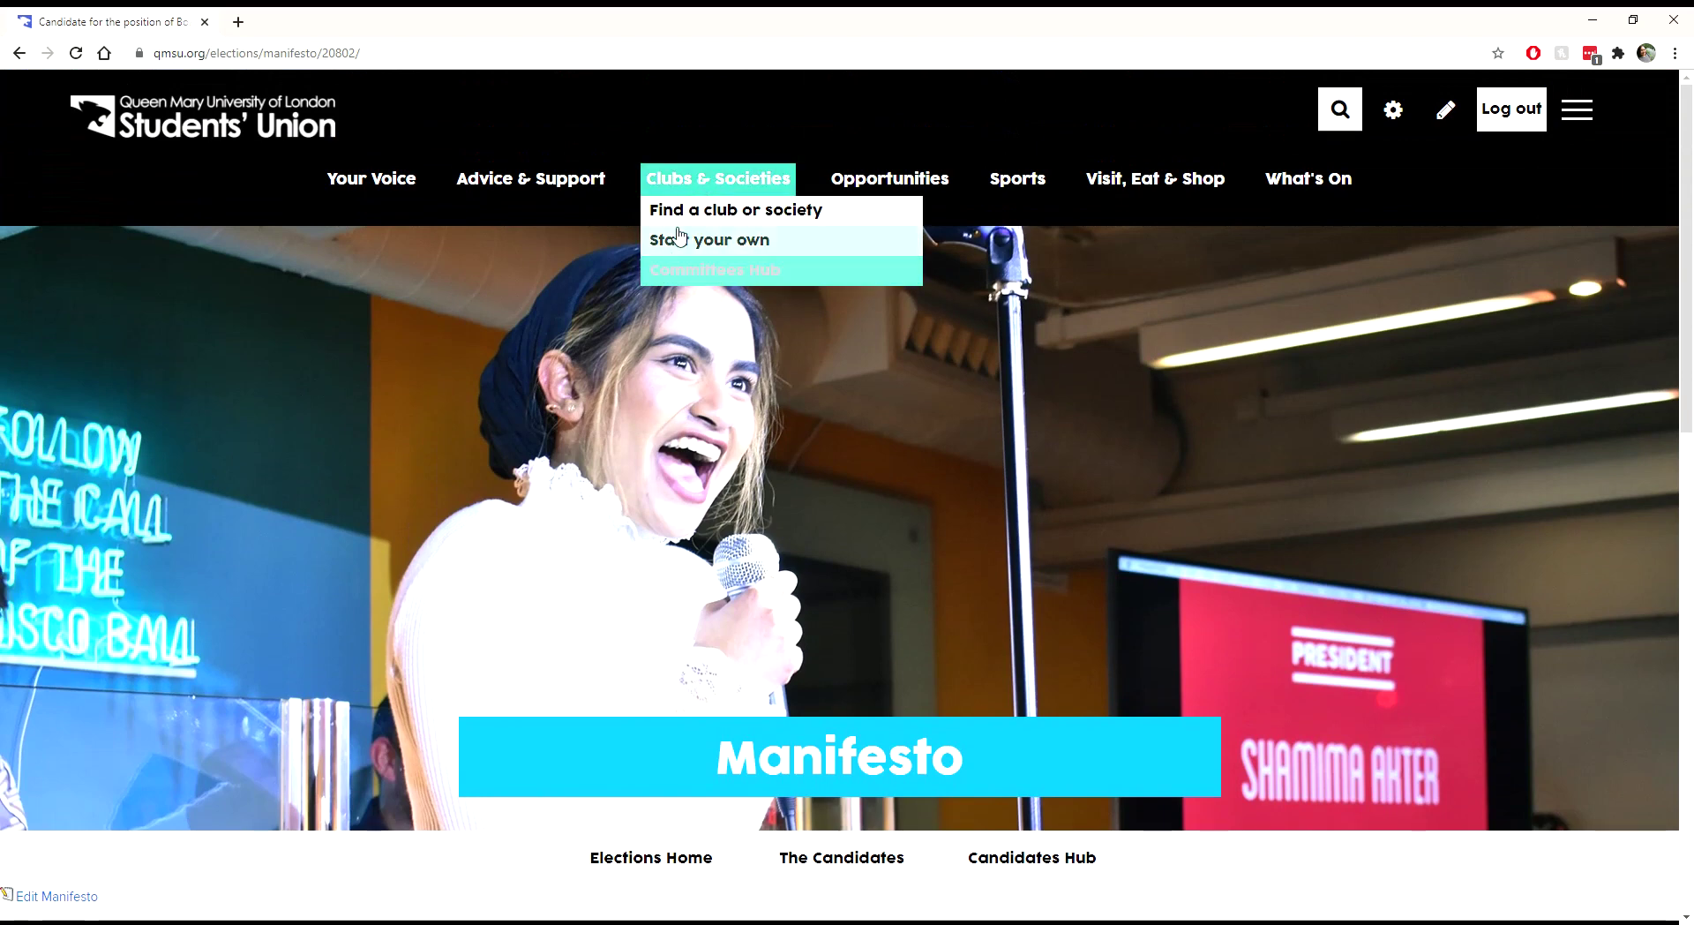
{"action": "left_click", "coordinate": [680, 218]}
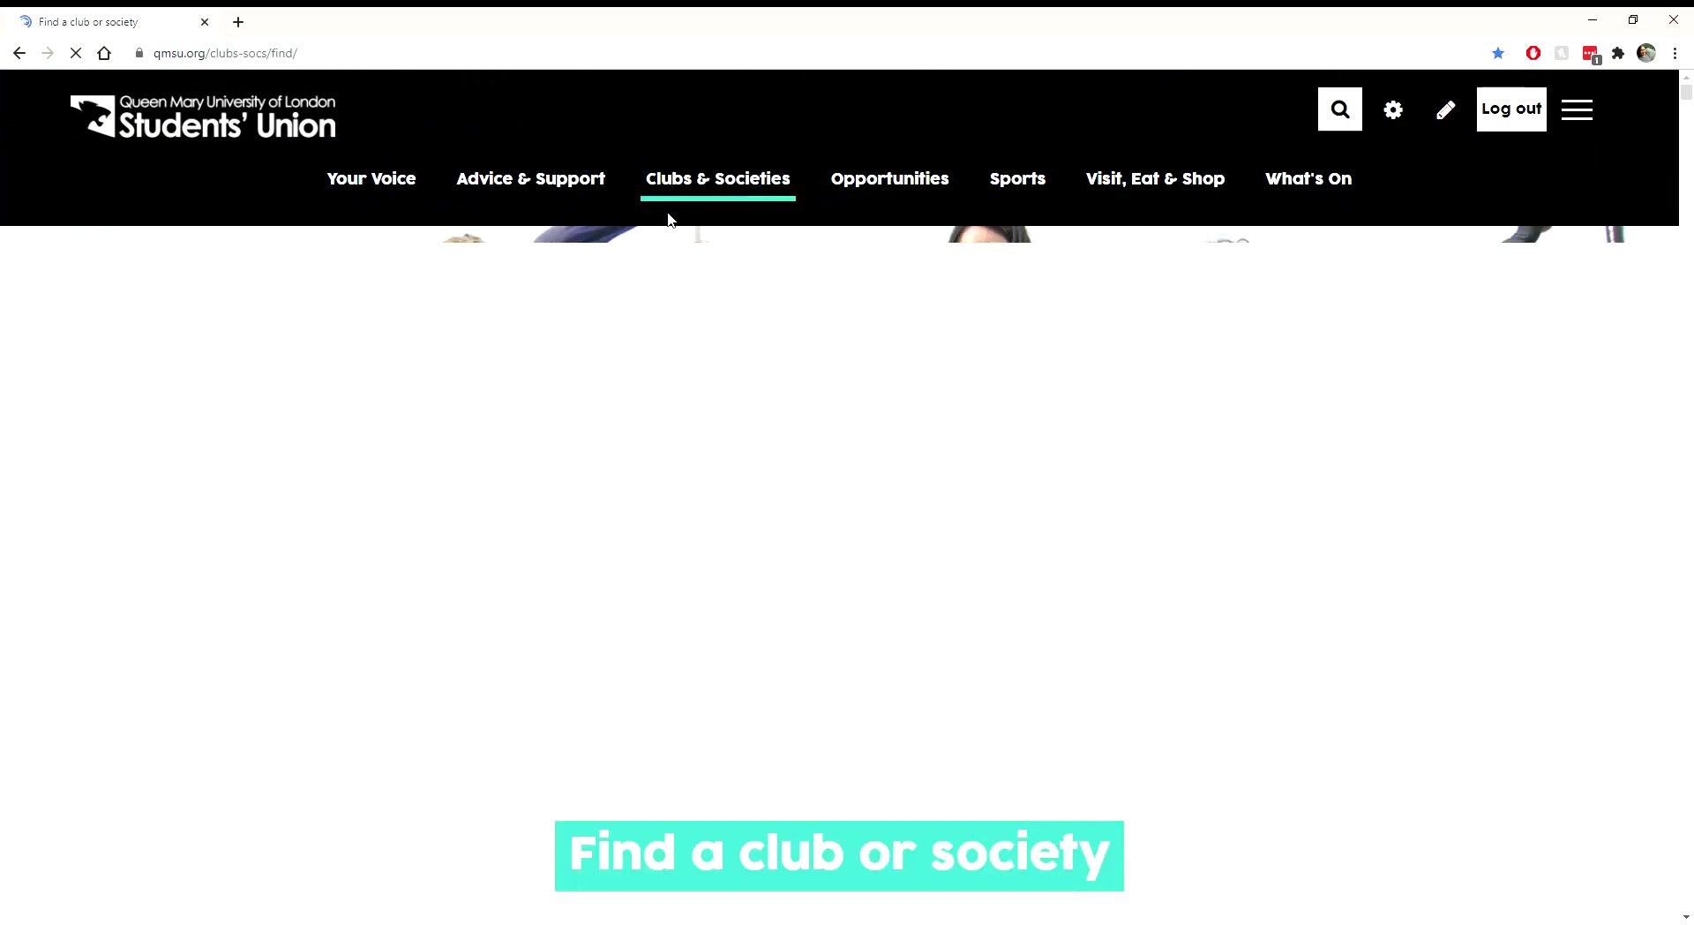
{"action": "scroll", "coordinate": [671, 219], "scroll_direction": "down", "scroll_amount": 7}
{"action": "left_click", "coordinate": [933, 492]}
{"action": "type", "text": "board"}
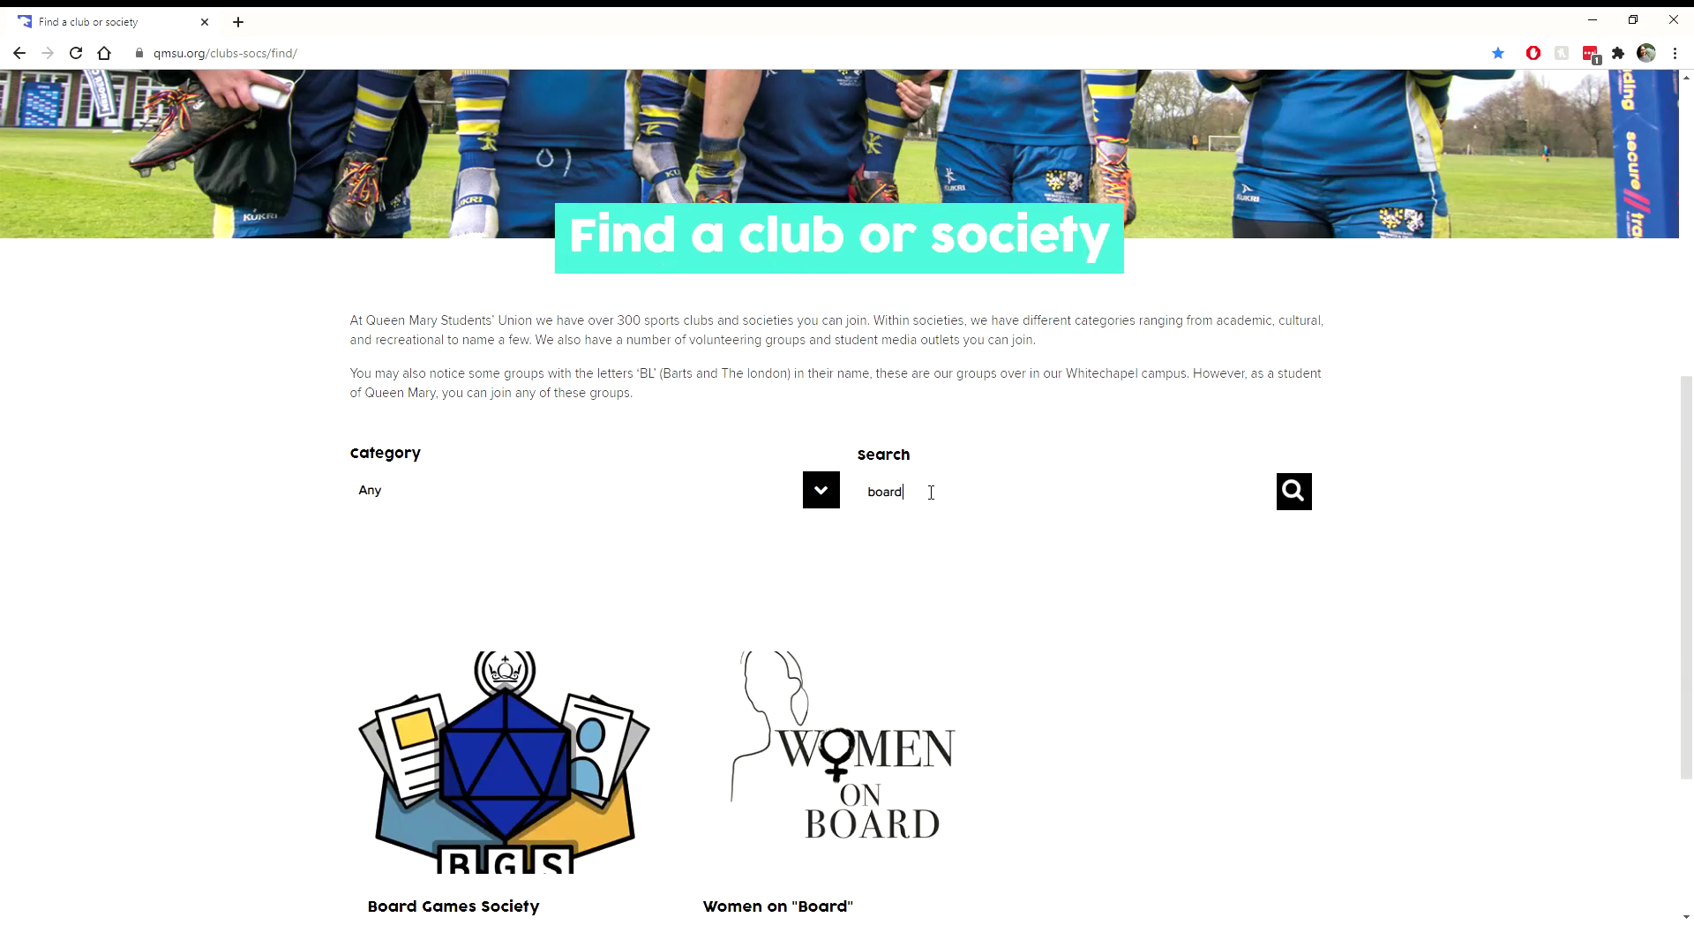
{"action": "scroll", "coordinate": [931, 491], "scroll_direction": "down", "scroll_amount": 3}
{"action": "scroll", "coordinate": [931, 491], "scroll_direction": "up", "scroll_amount": 1}
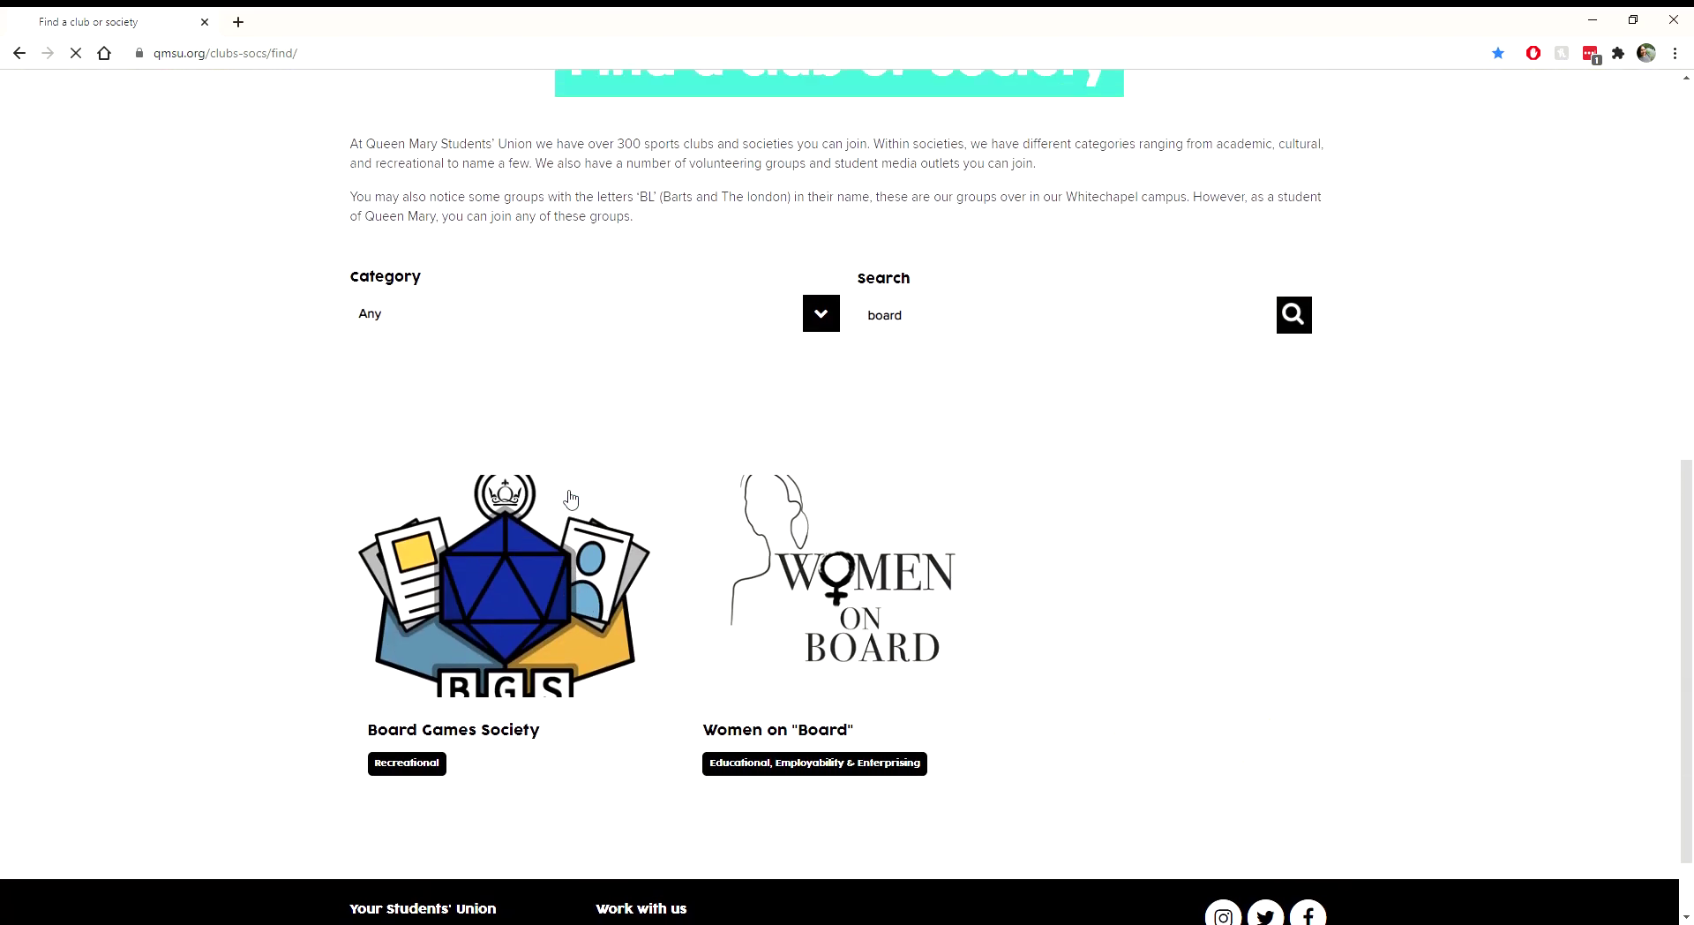
Step: Open the Board Games Society page and expand its 2021-2022 Elections details
{"action": "left_click", "coordinate": [571, 544]}
{"action": "scroll", "coordinate": [572, 545], "scroll_direction": "down", "scroll_amount": 20}
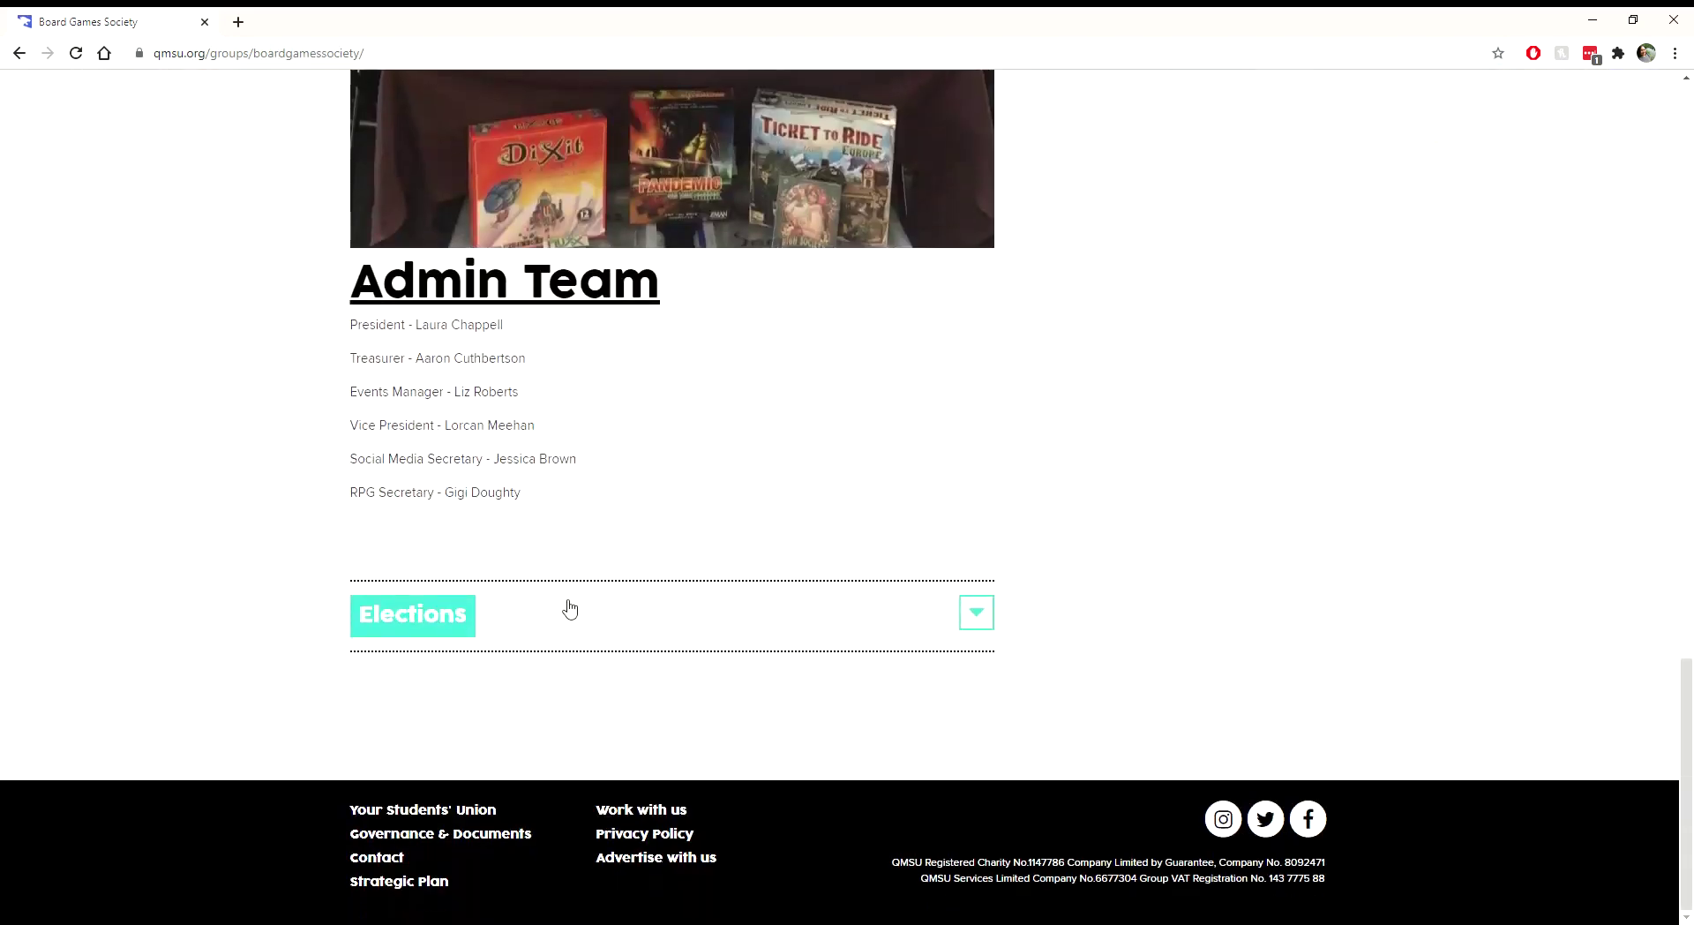
{"action": "left_click", "coordinate": [569, 608]}
{"action": "scroll", "coordinate": [707, 461], "scroll_direction": "down", "scroll_amount": 5}
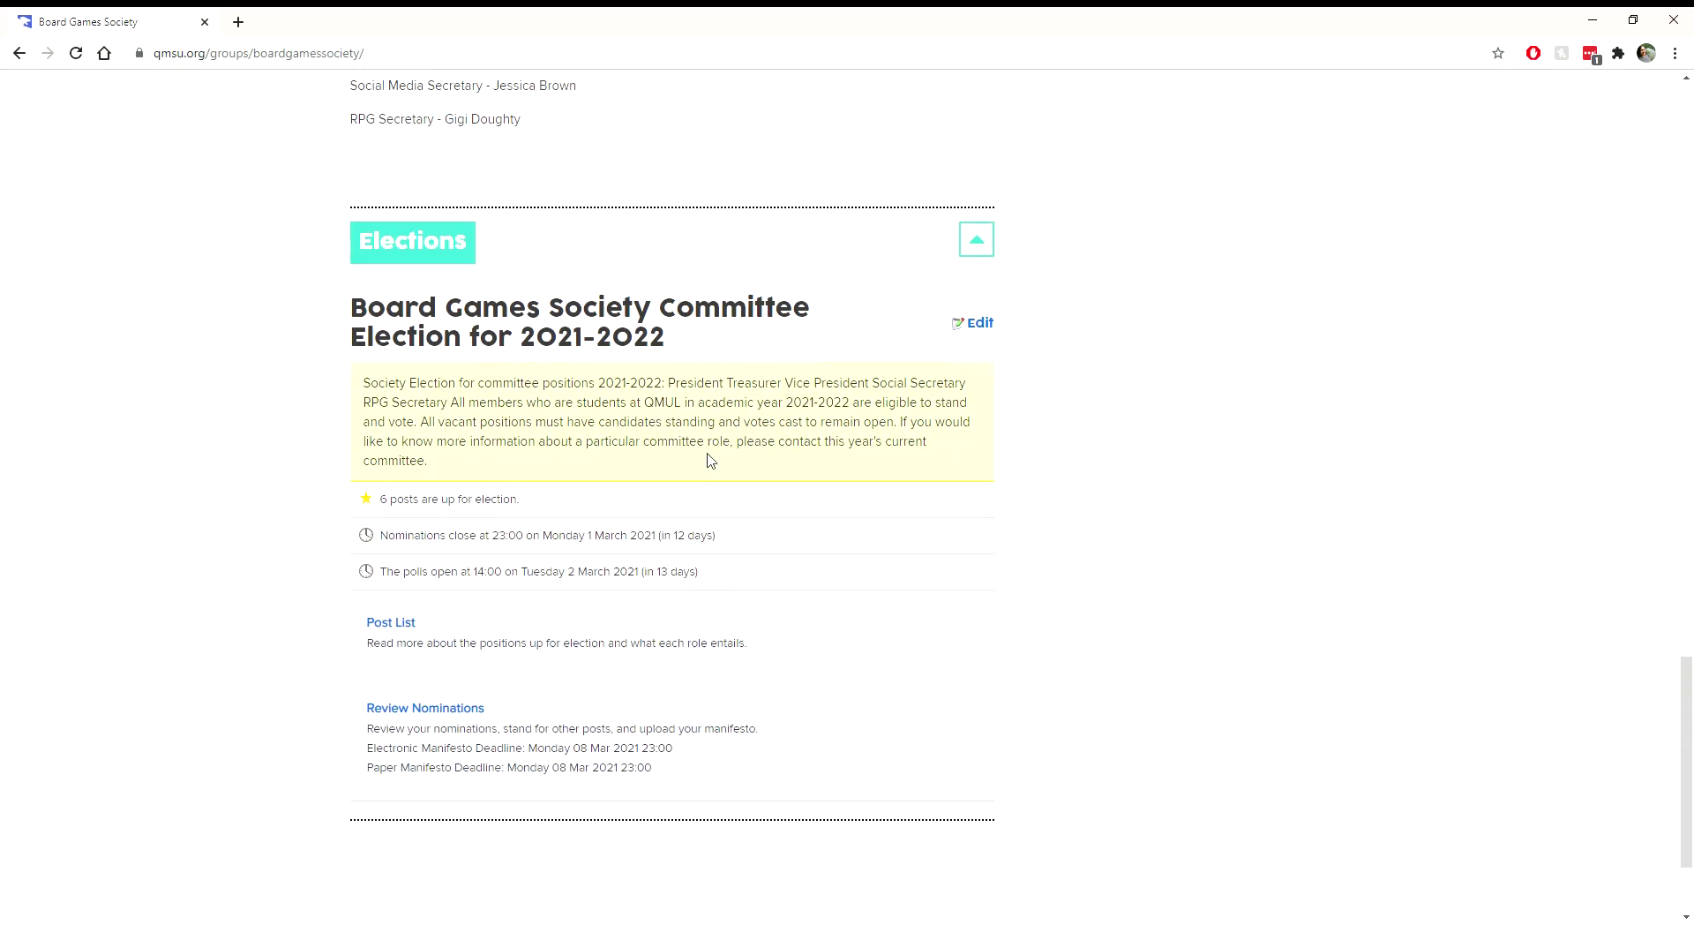
{"action": "scroll", "coordinate": [706, 462], "scroll_direction": "up", "scroll_amount": 1}
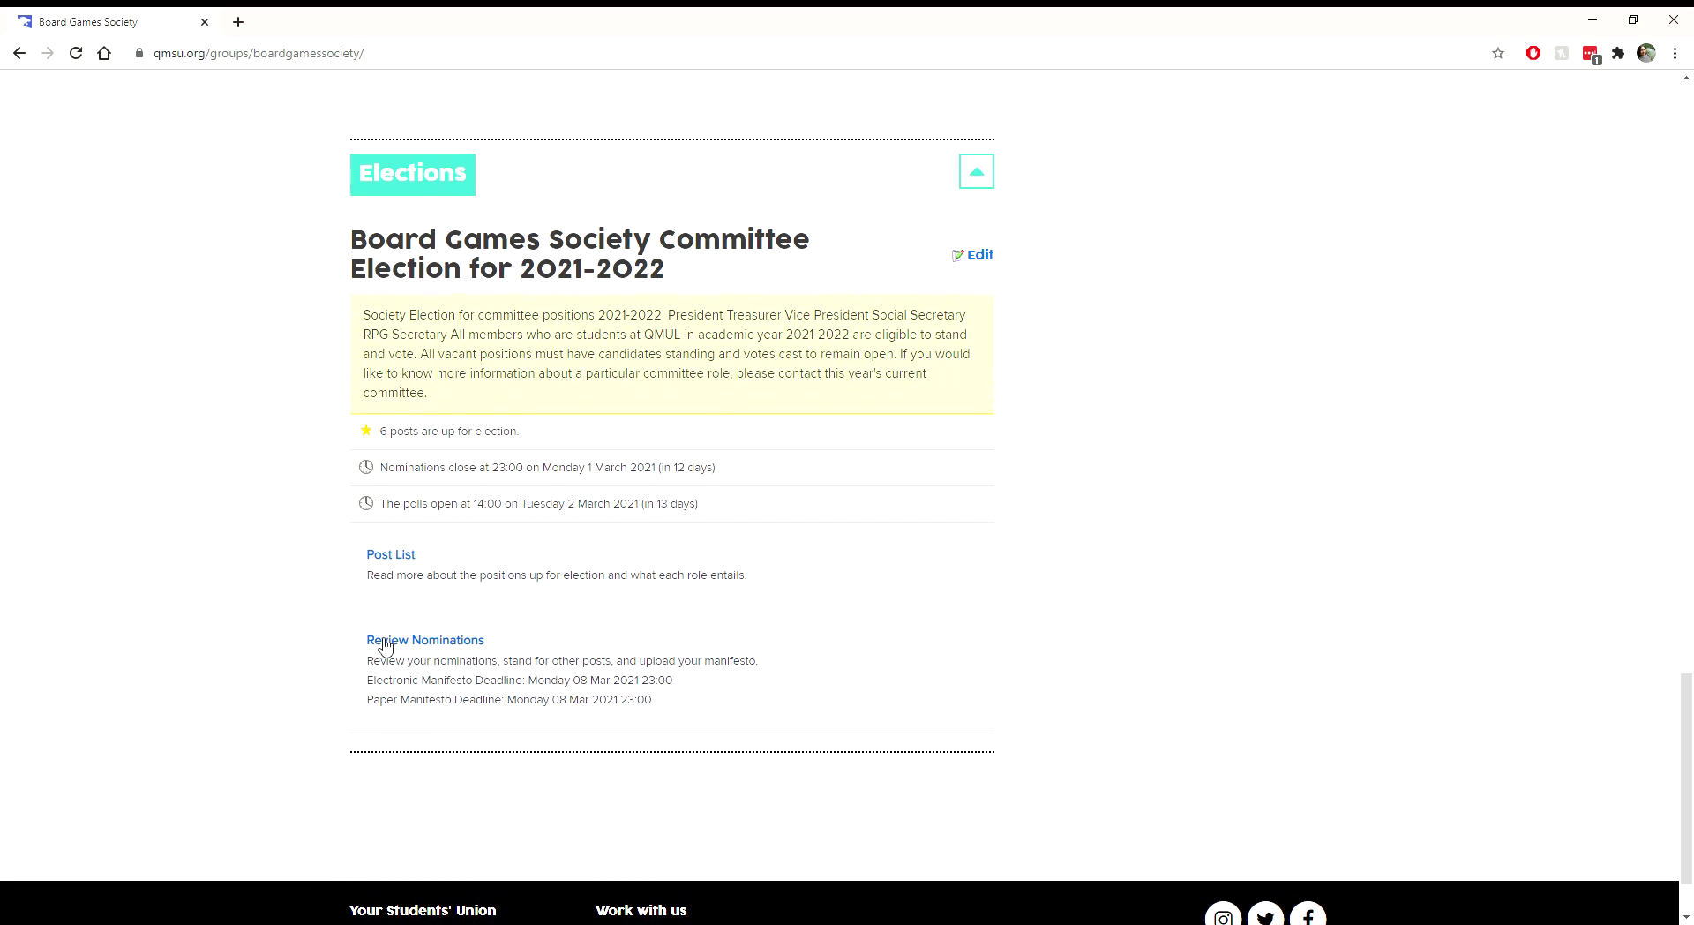
Step: Open Review Nominations for the Board Games Society election and find the President post
{"action": "left_click", "coordinate": [384, 644]}
{"action": "scroll", "coordinate": [198, 684], "scroll_direction": "down", "scroll_amount": 6}
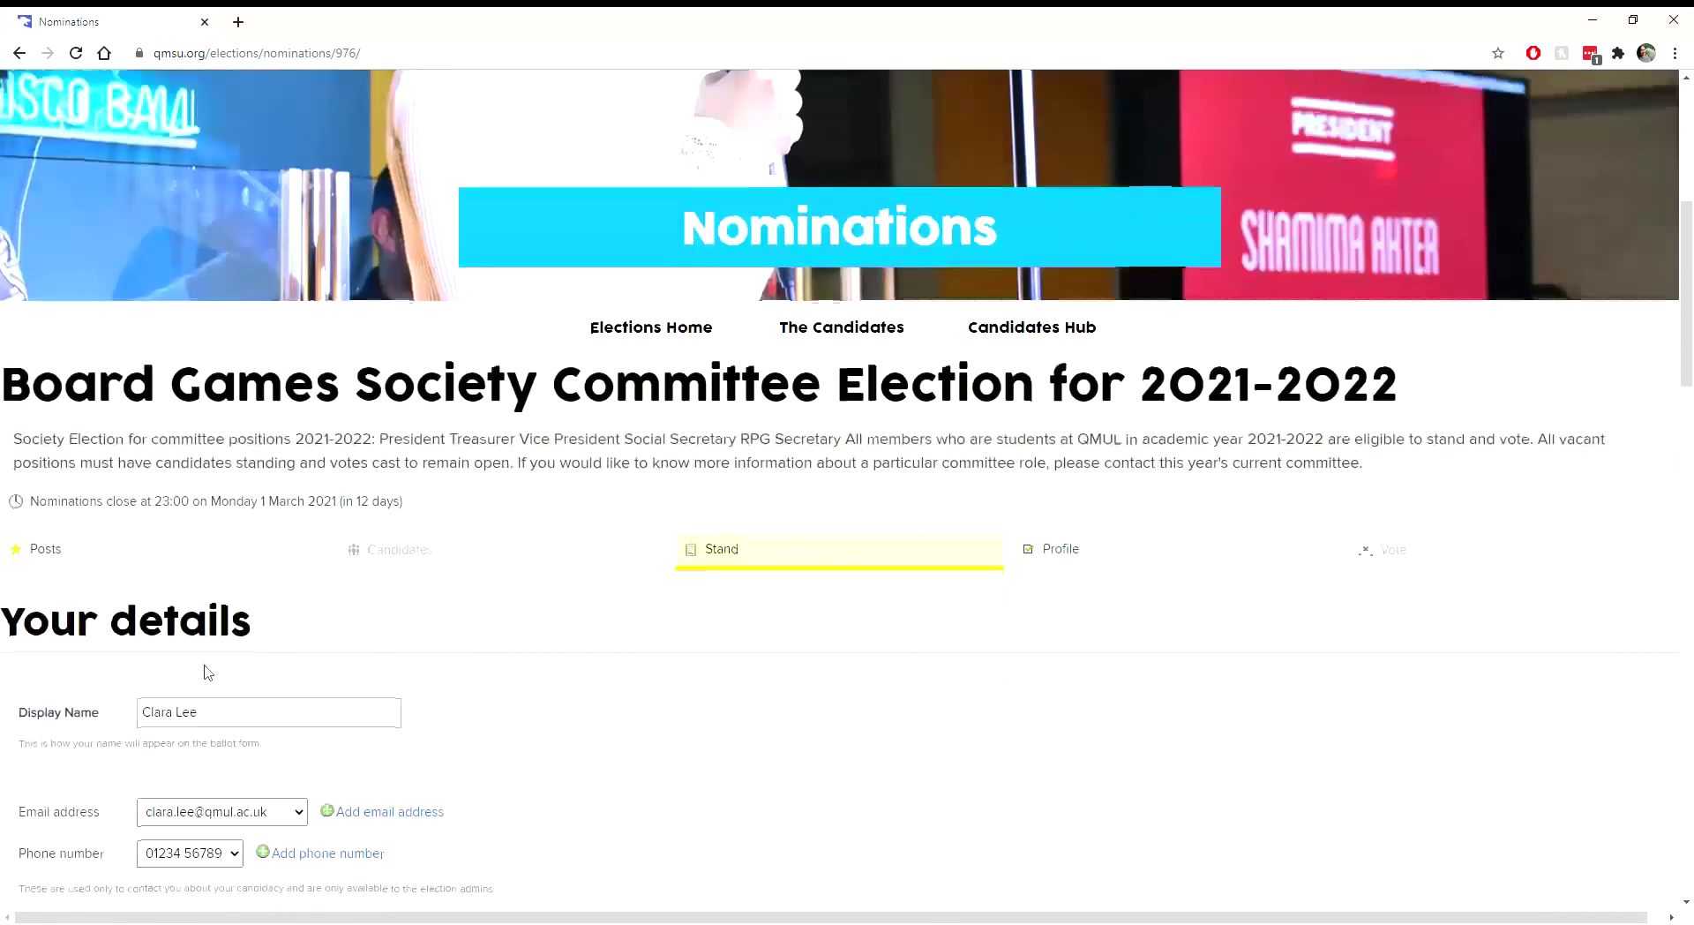
{"action": "scroll", "coordinate": [205, 672], "scroll_direction": "down", "scroll_amount": 8}
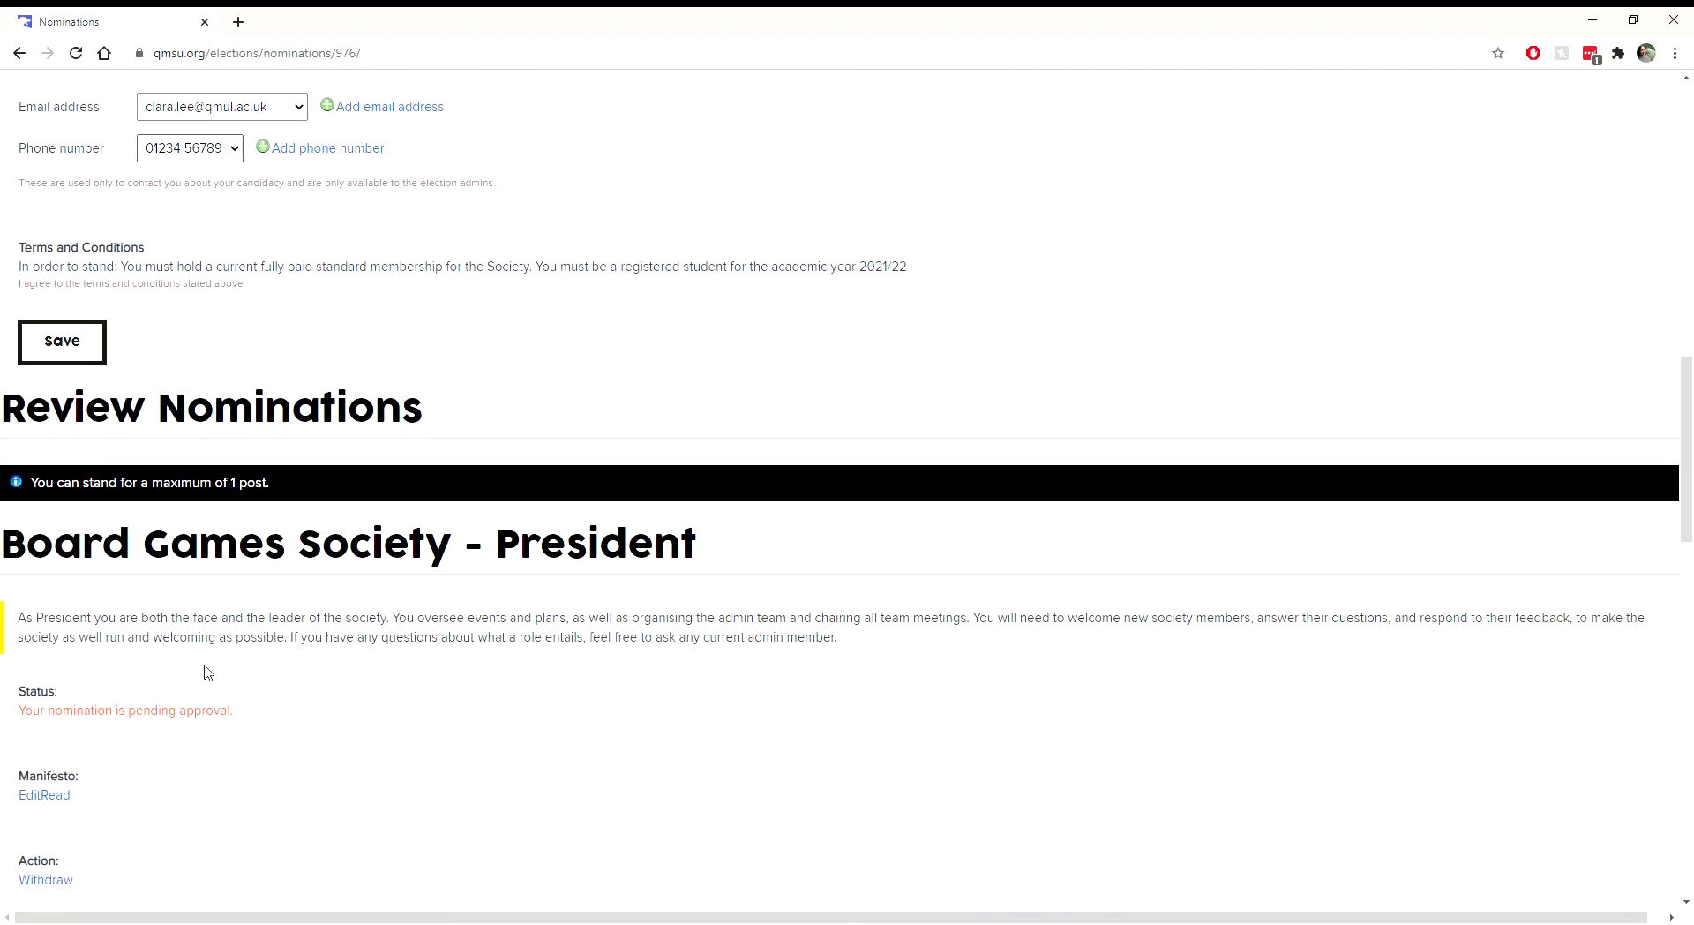
{"action": "scroll", "coordinate": [206, 673], "scroll_direction": "up", "scroll_amount": 3}
{"action": "scroll", "coordinate": [203, 672], "scroll_direction": "down", "scroll_amount": 7}
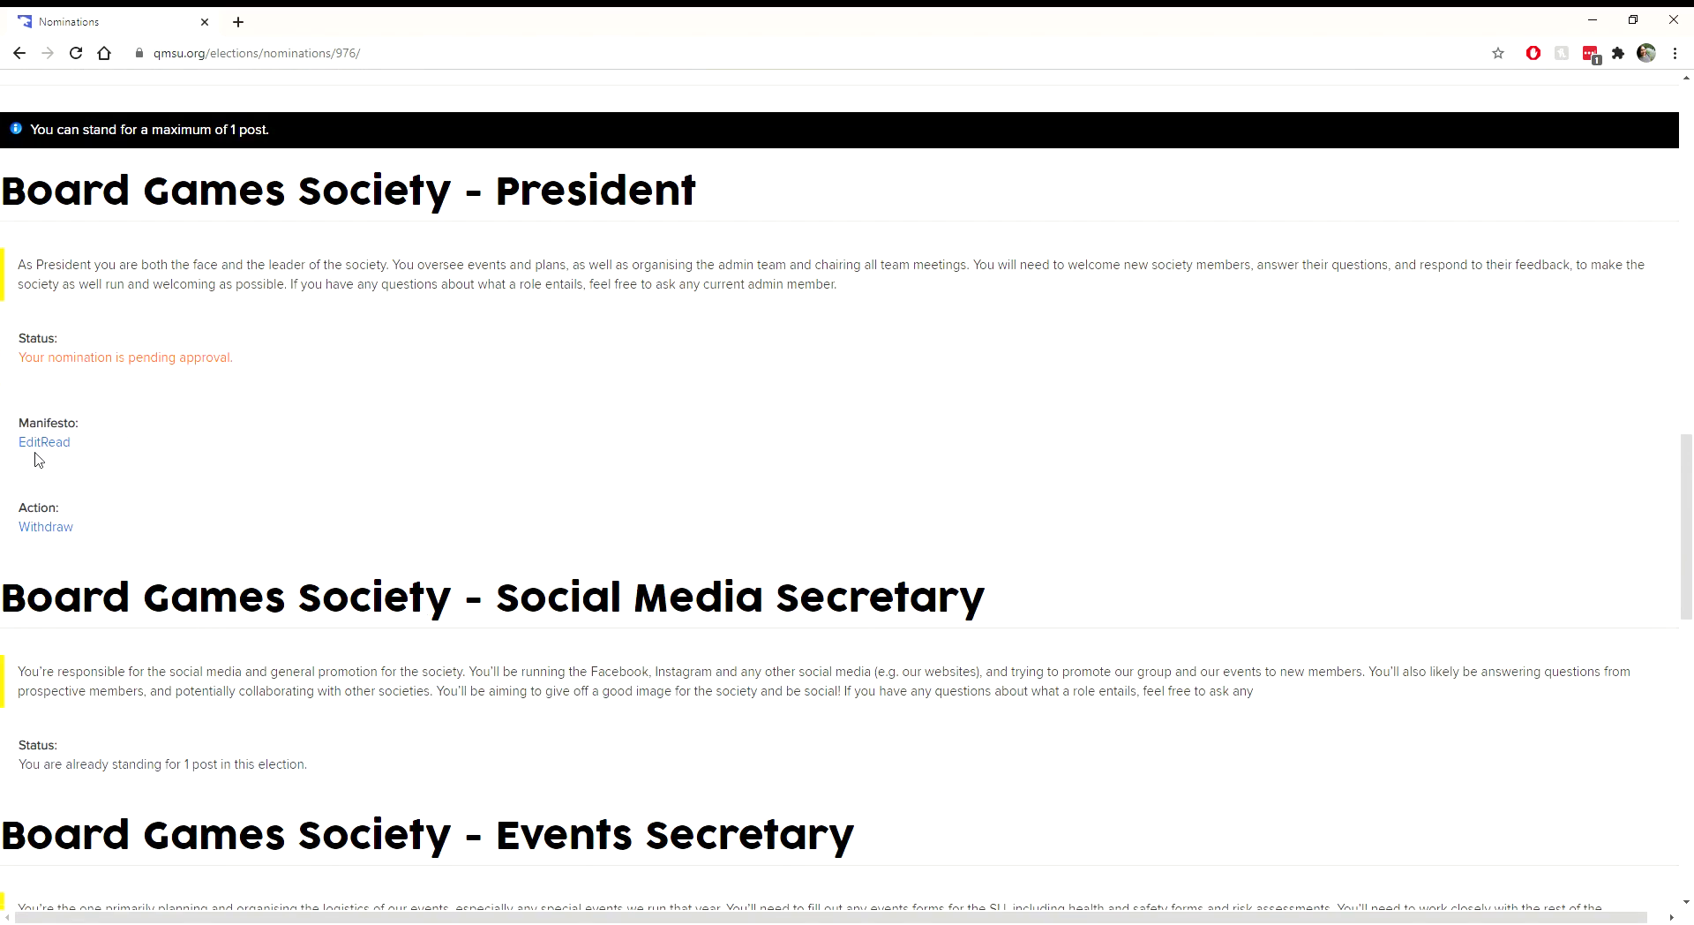
{"action": "scroll", "coordinate": [141, 441], "scroll_direction": "up", "scroll_amount": 1}
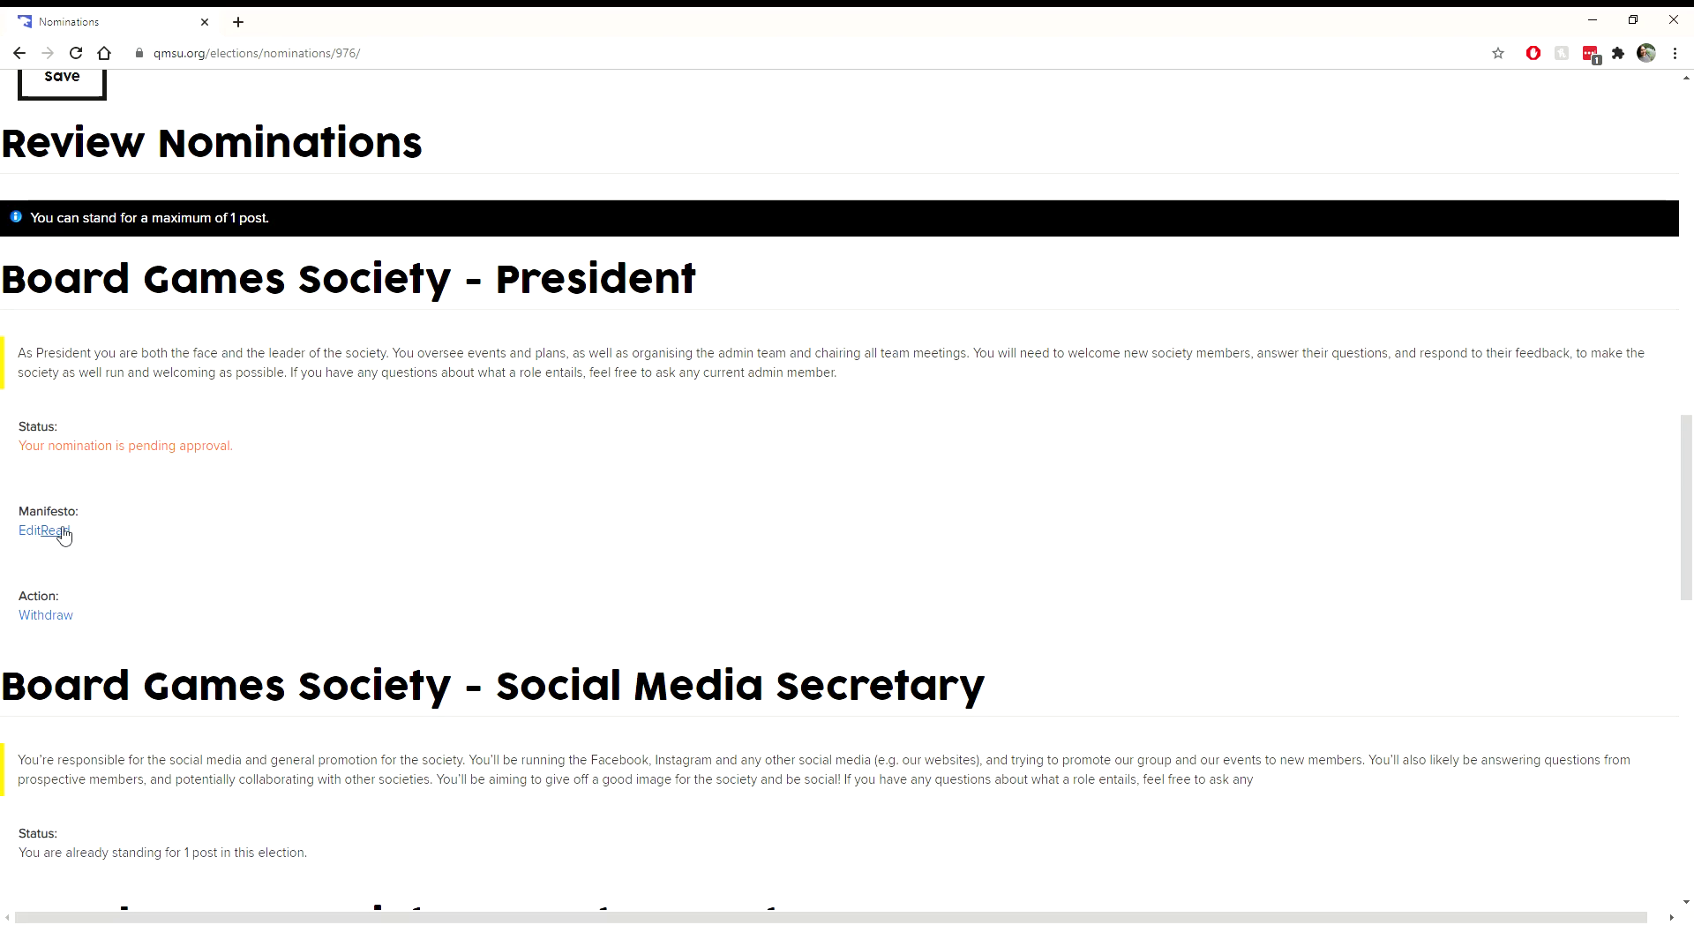
Step: Read the President manifesto in a new tab, then close that tab
{"action": "left_click", "coordinate": [57, 531]}
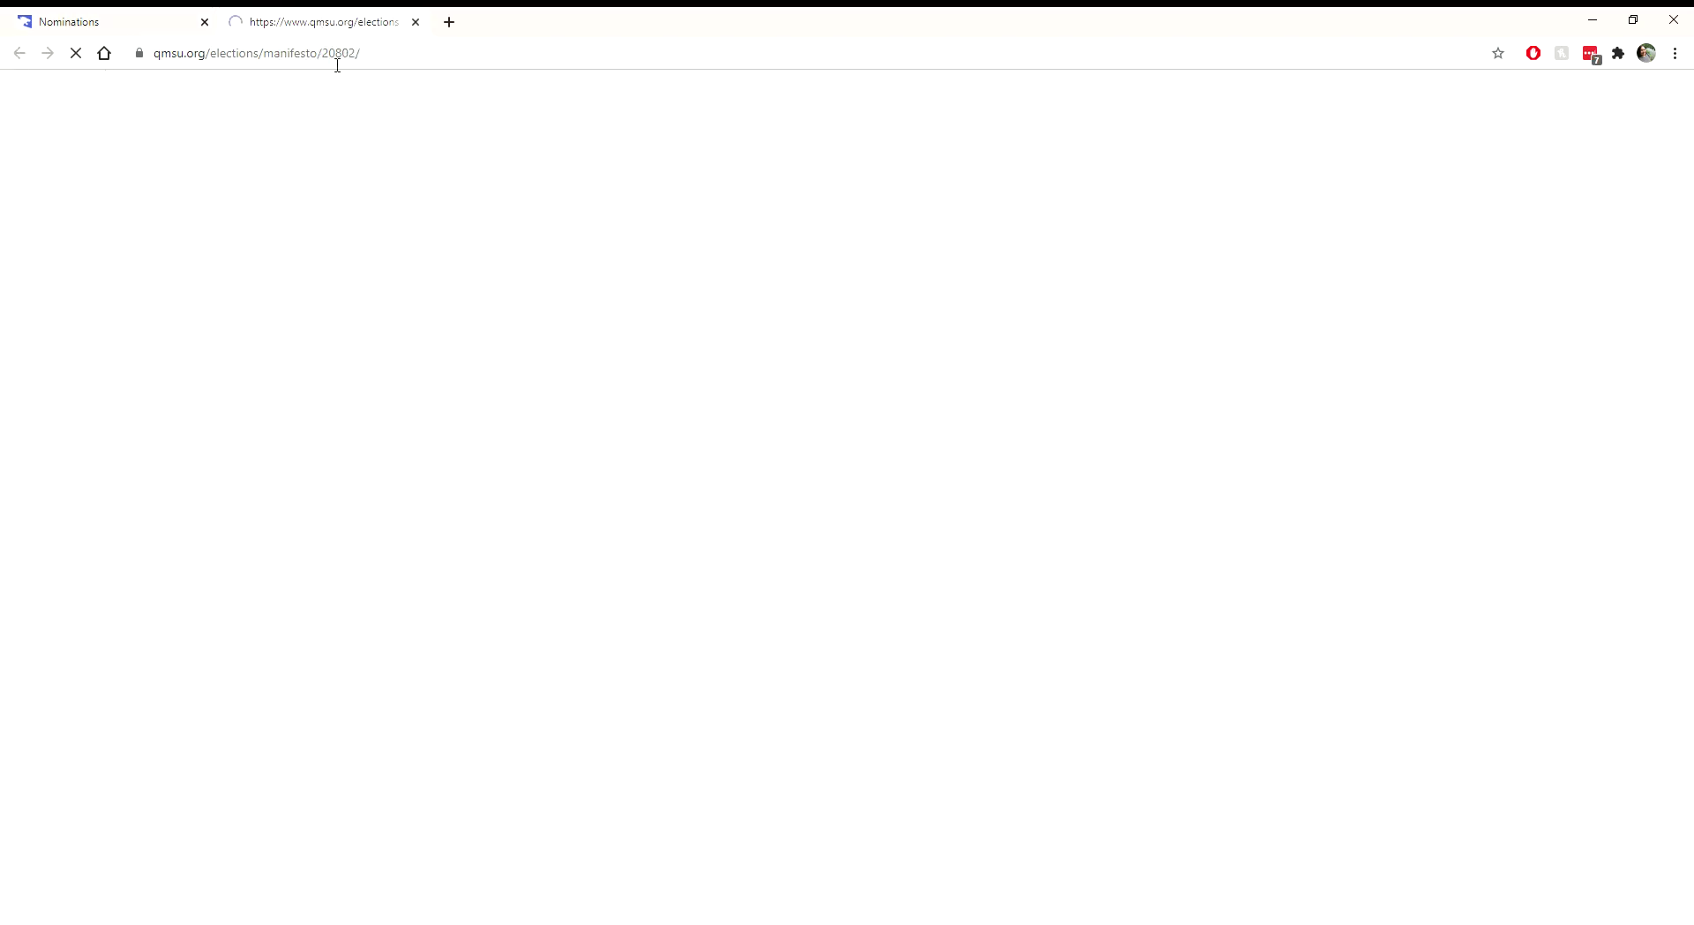
{"action": "scroll", "coordinate": [402, 582], "scroll_direction": "down", "scroll_amount": 6}
{"action": "scroll", "coordinate": [401, 578], "scroll_direction": "up", "scroll_amount": 5}
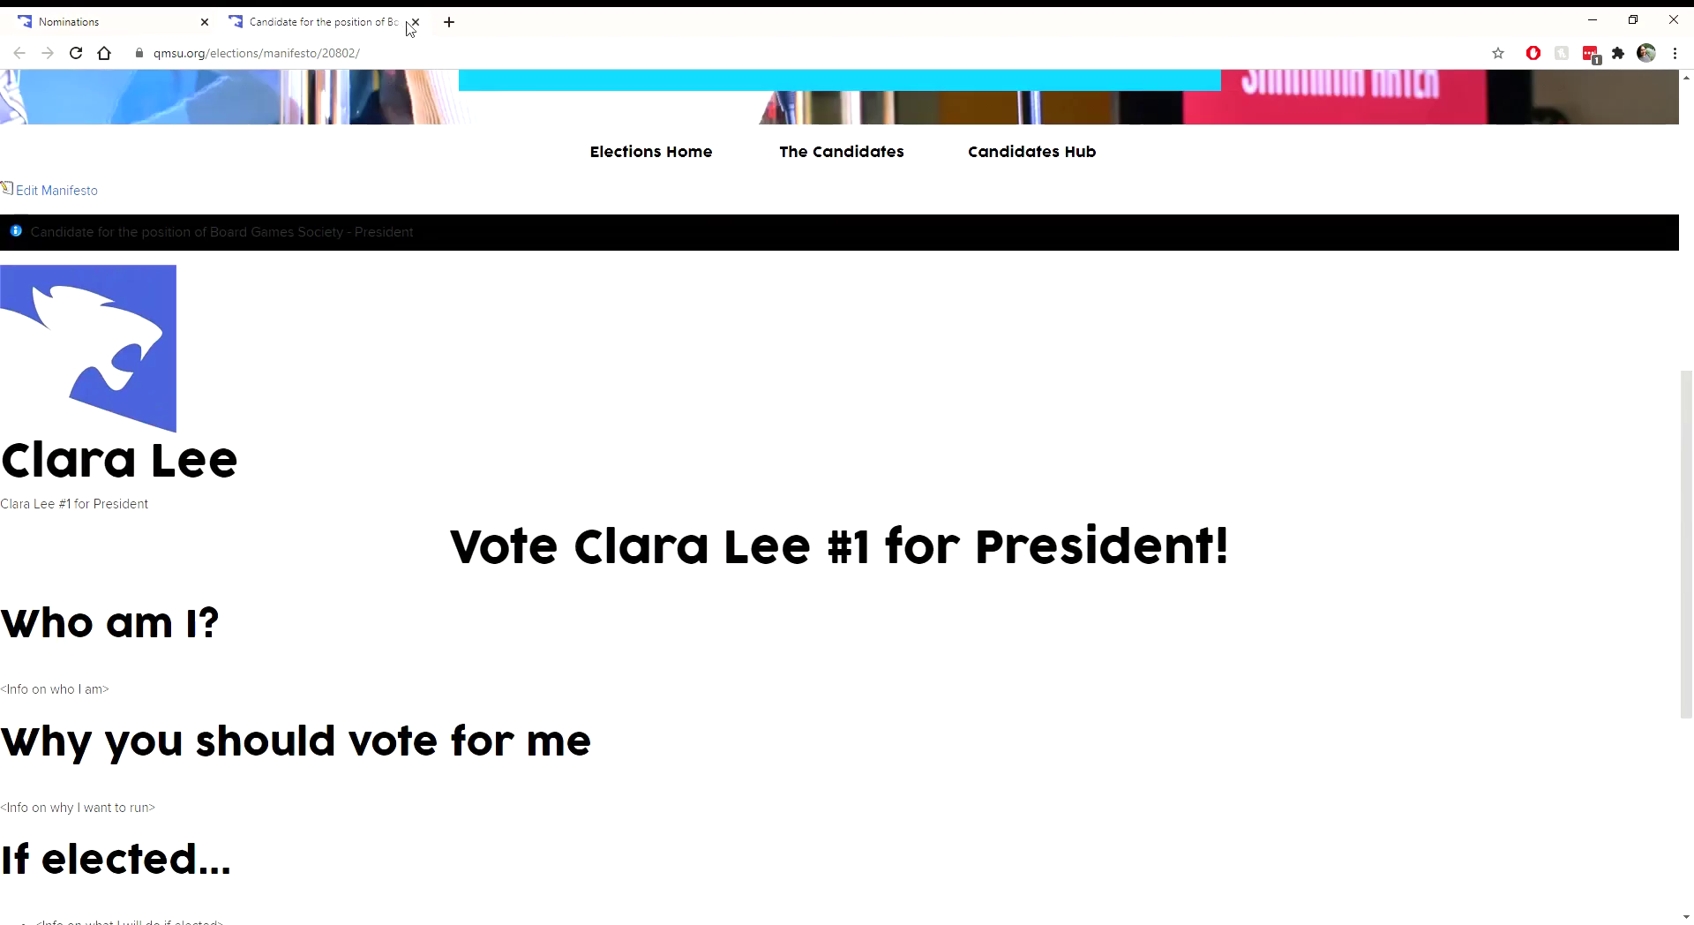
{"action": "left_click", "coordinate": [415, 21]}
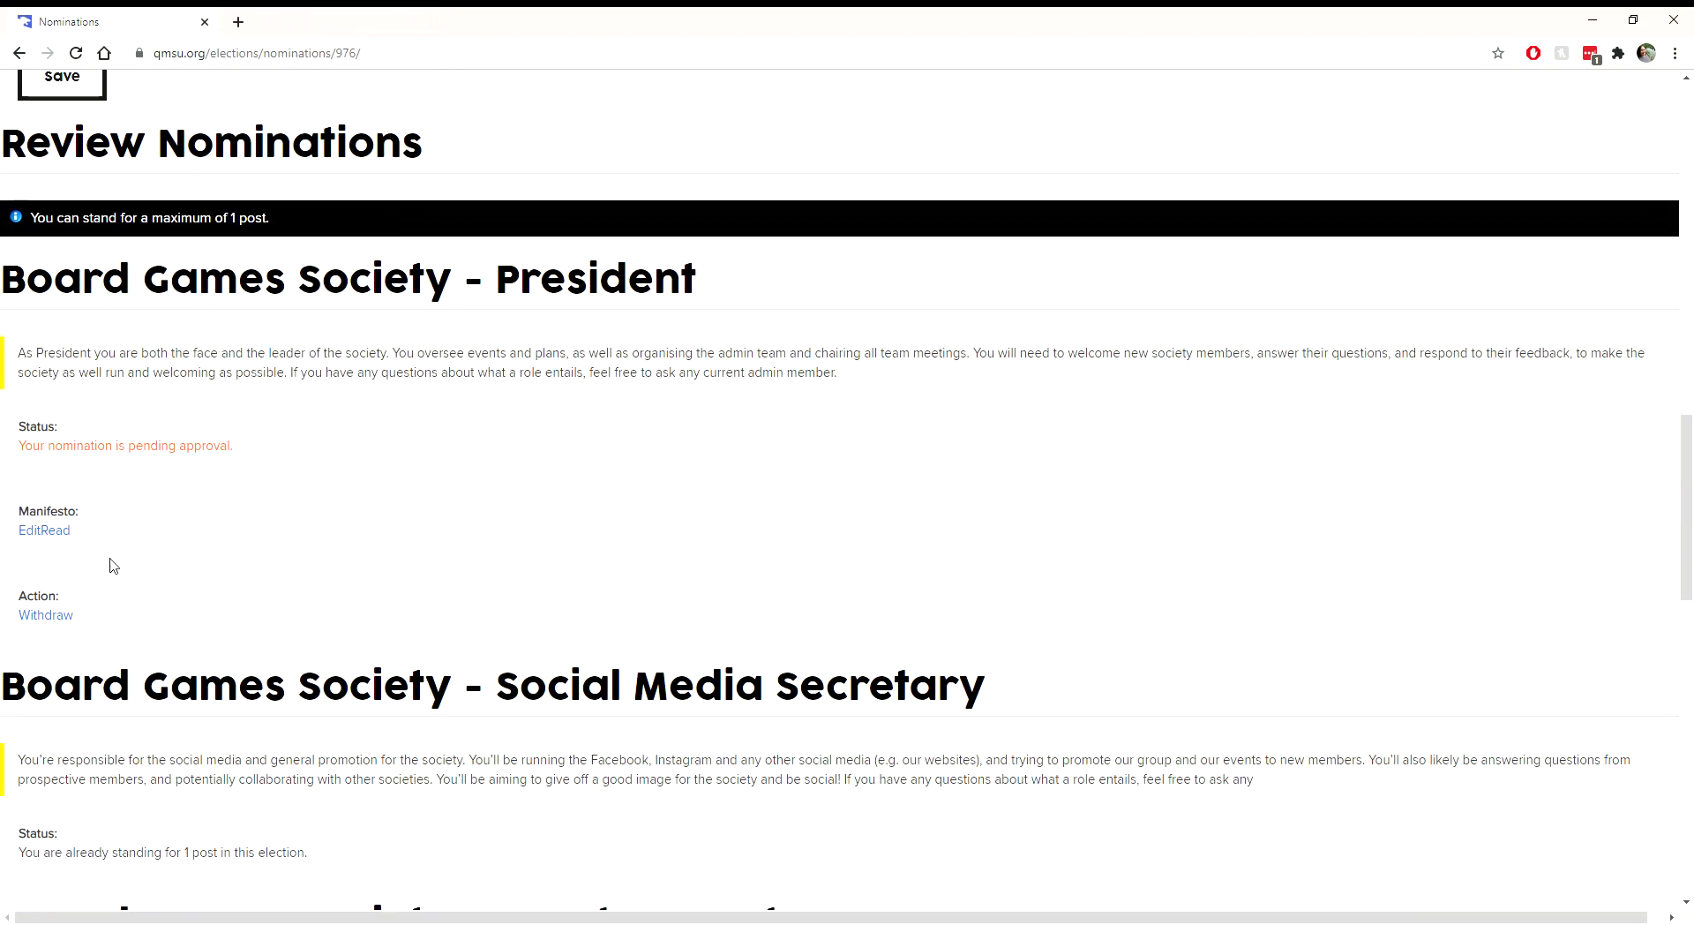
Step: Withdraw the Board Games Society President nomination, then Stand again, confirming both prompts
{"action": "left_click", "coordinate": [69, 620]}
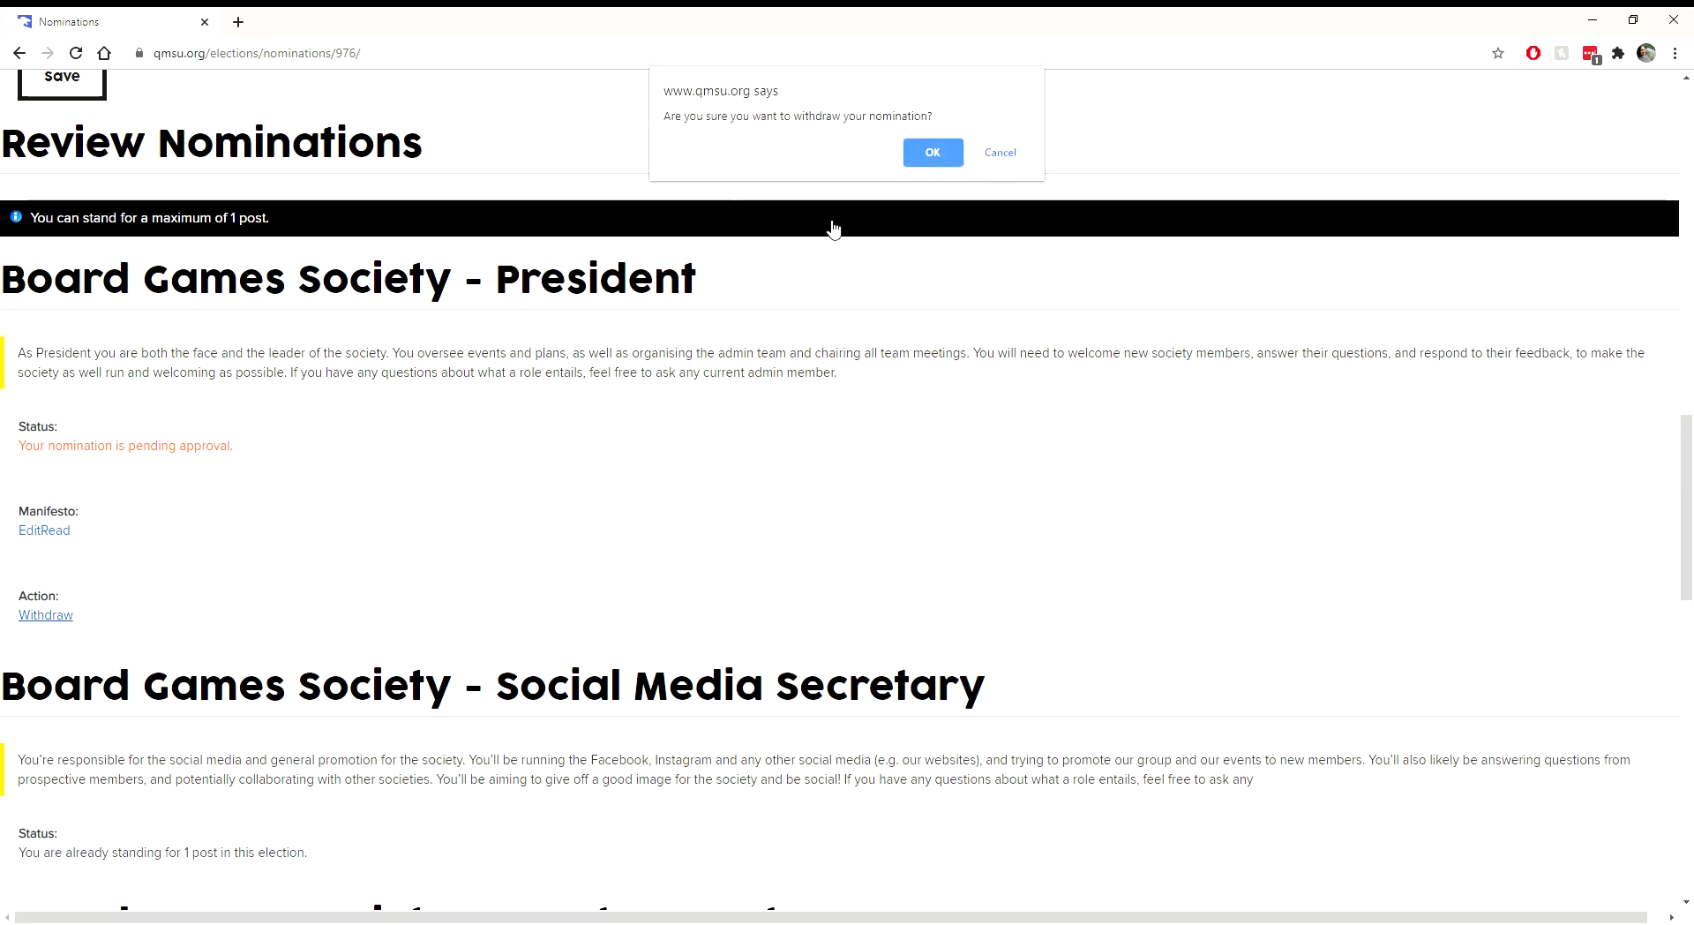
{"action": "left_click", "coordinate": [933, 153]}
{"action": "scroll", "coordinate": [437, 751], "scroll_direction": "up", "scroll_amount": 4}
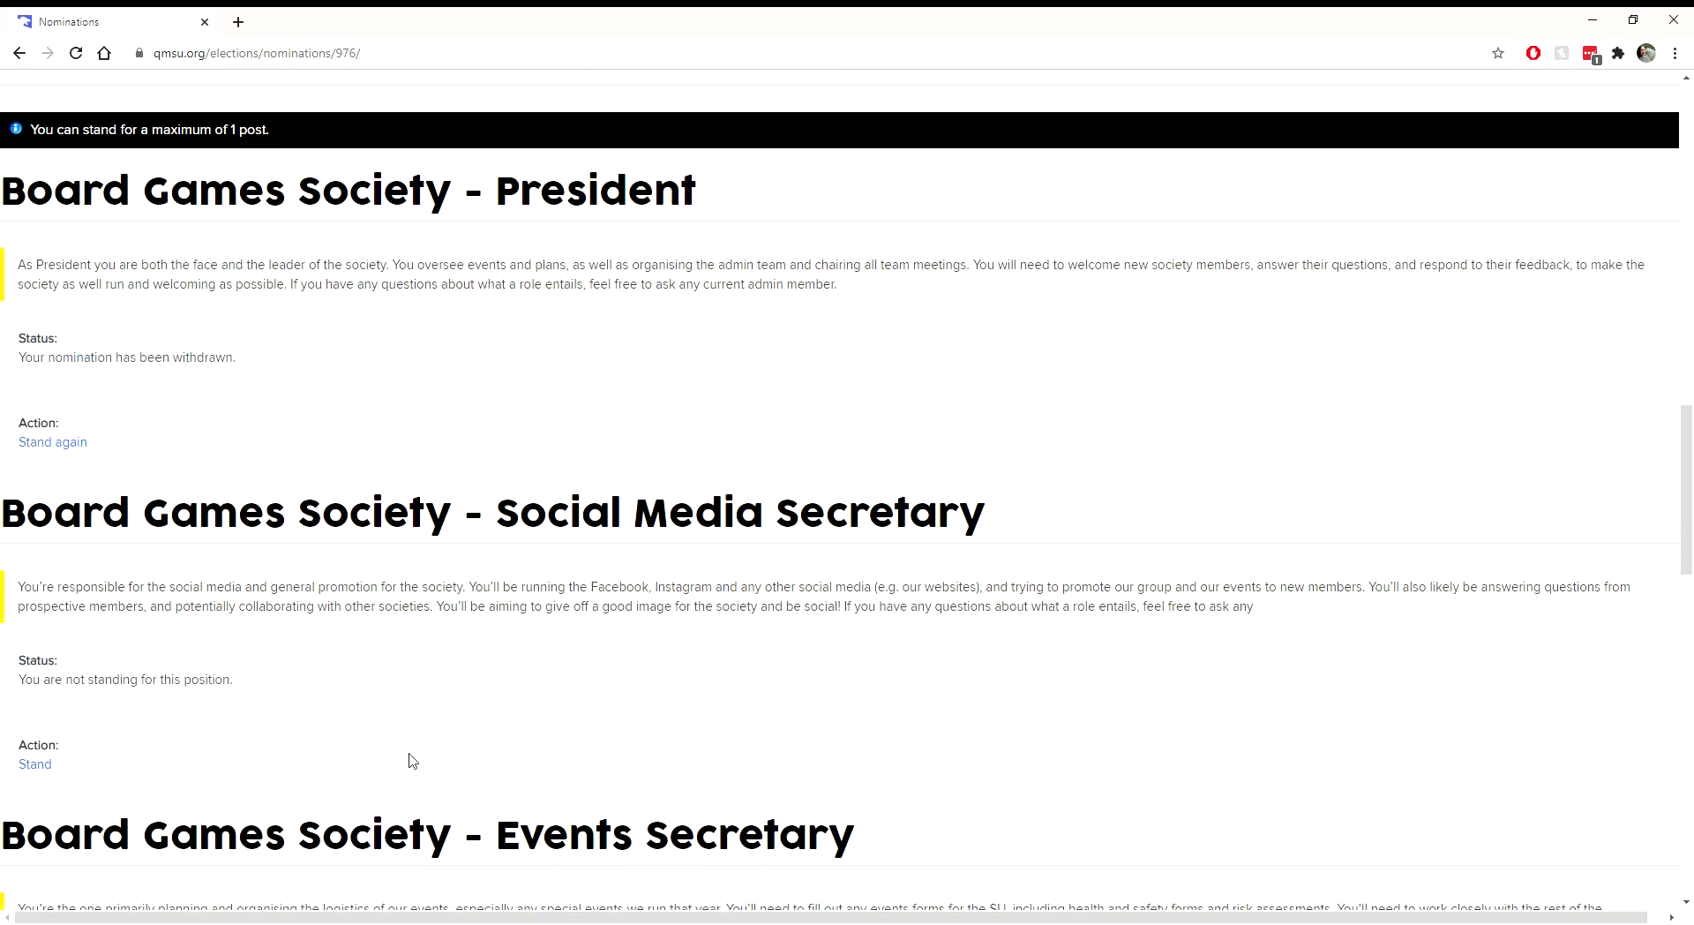
{"action": "left_click", "coordinate": [44, 443]}
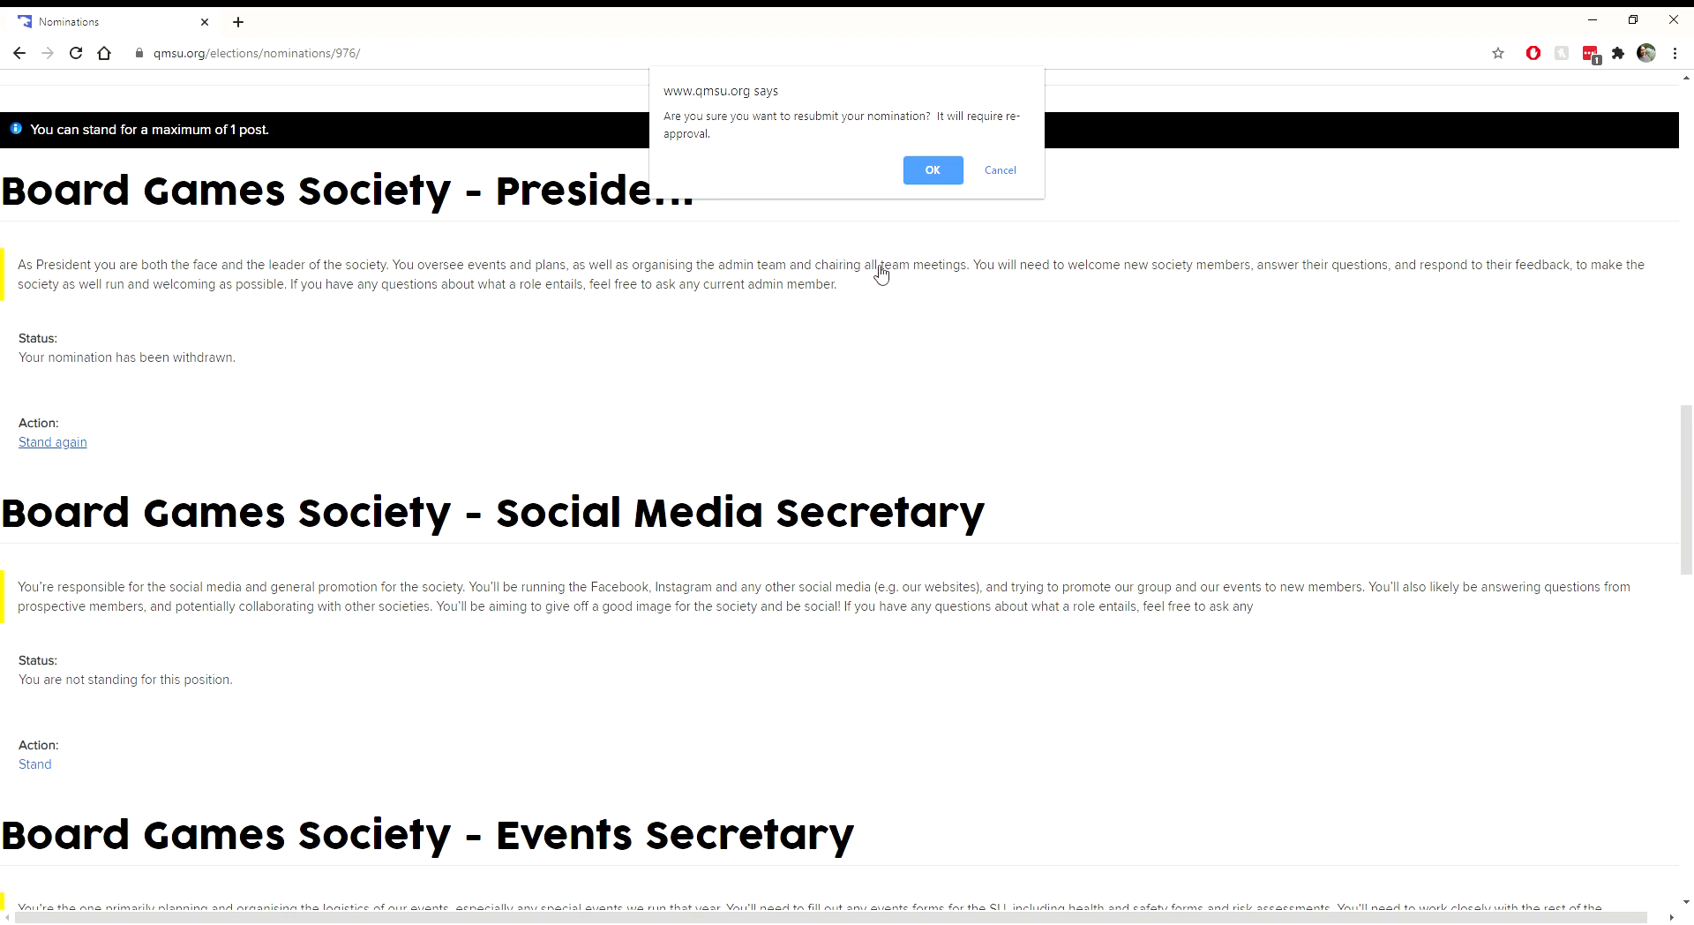
{"action": "left_click", "coordinate": [926, 167]}
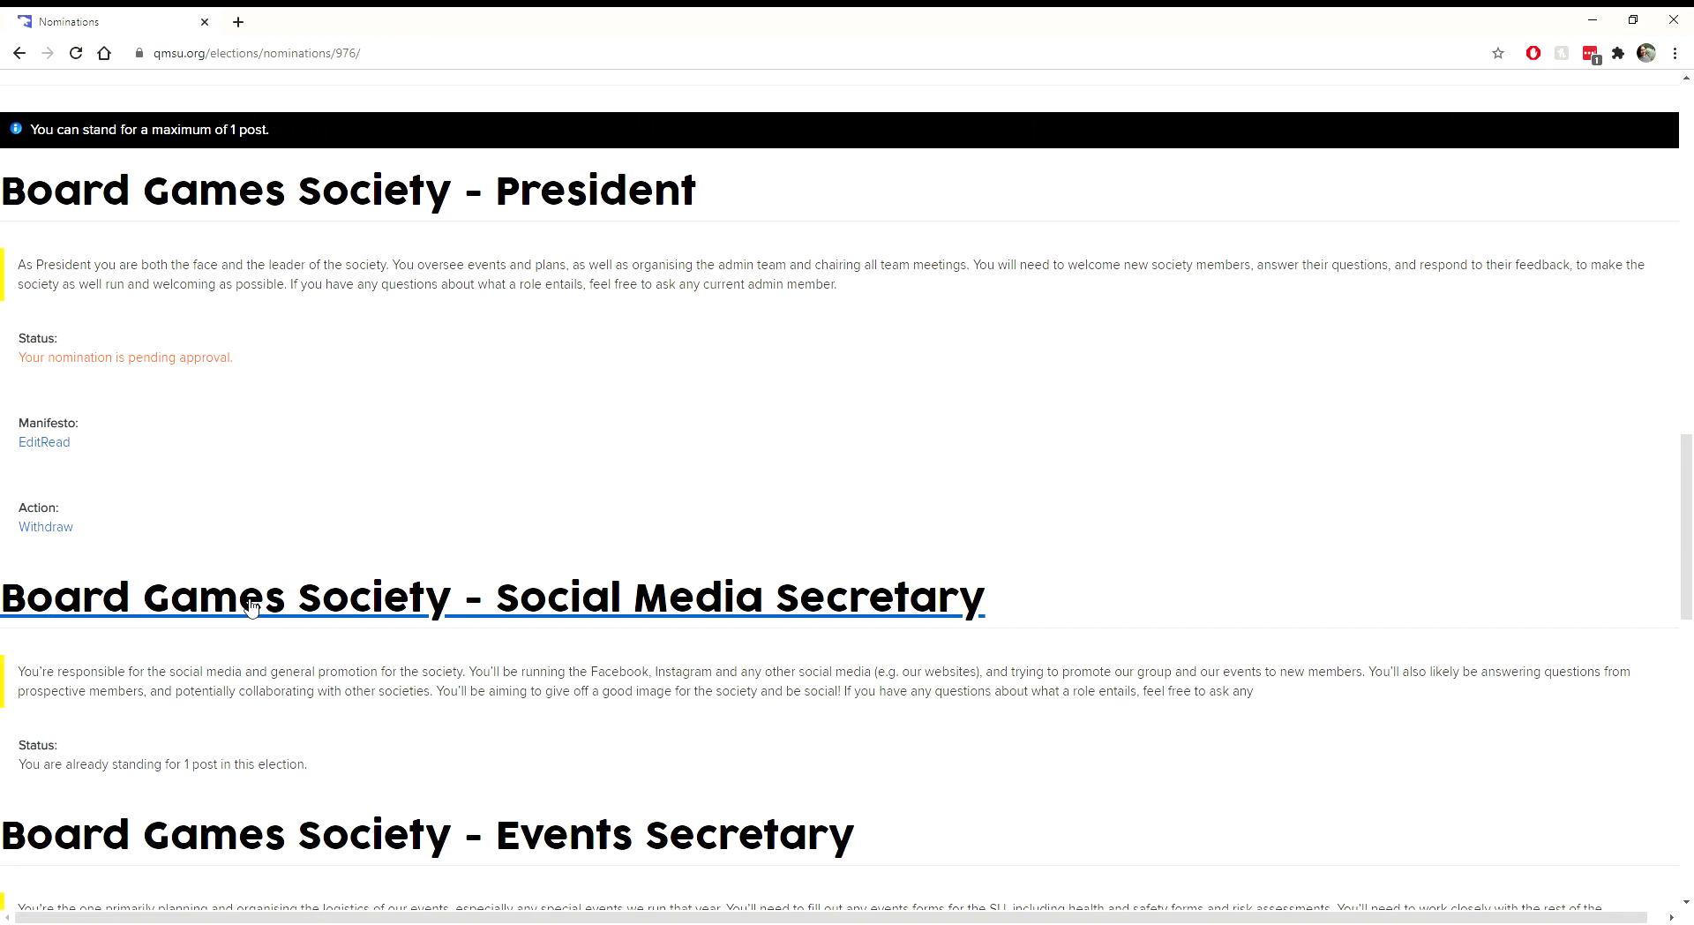
{"action": "left_click", "coordinate": [54, 450]}
{"action": "scroll", "coordinate": [201, 439], "scroll_direction": "down", "scroll_amount": 12}
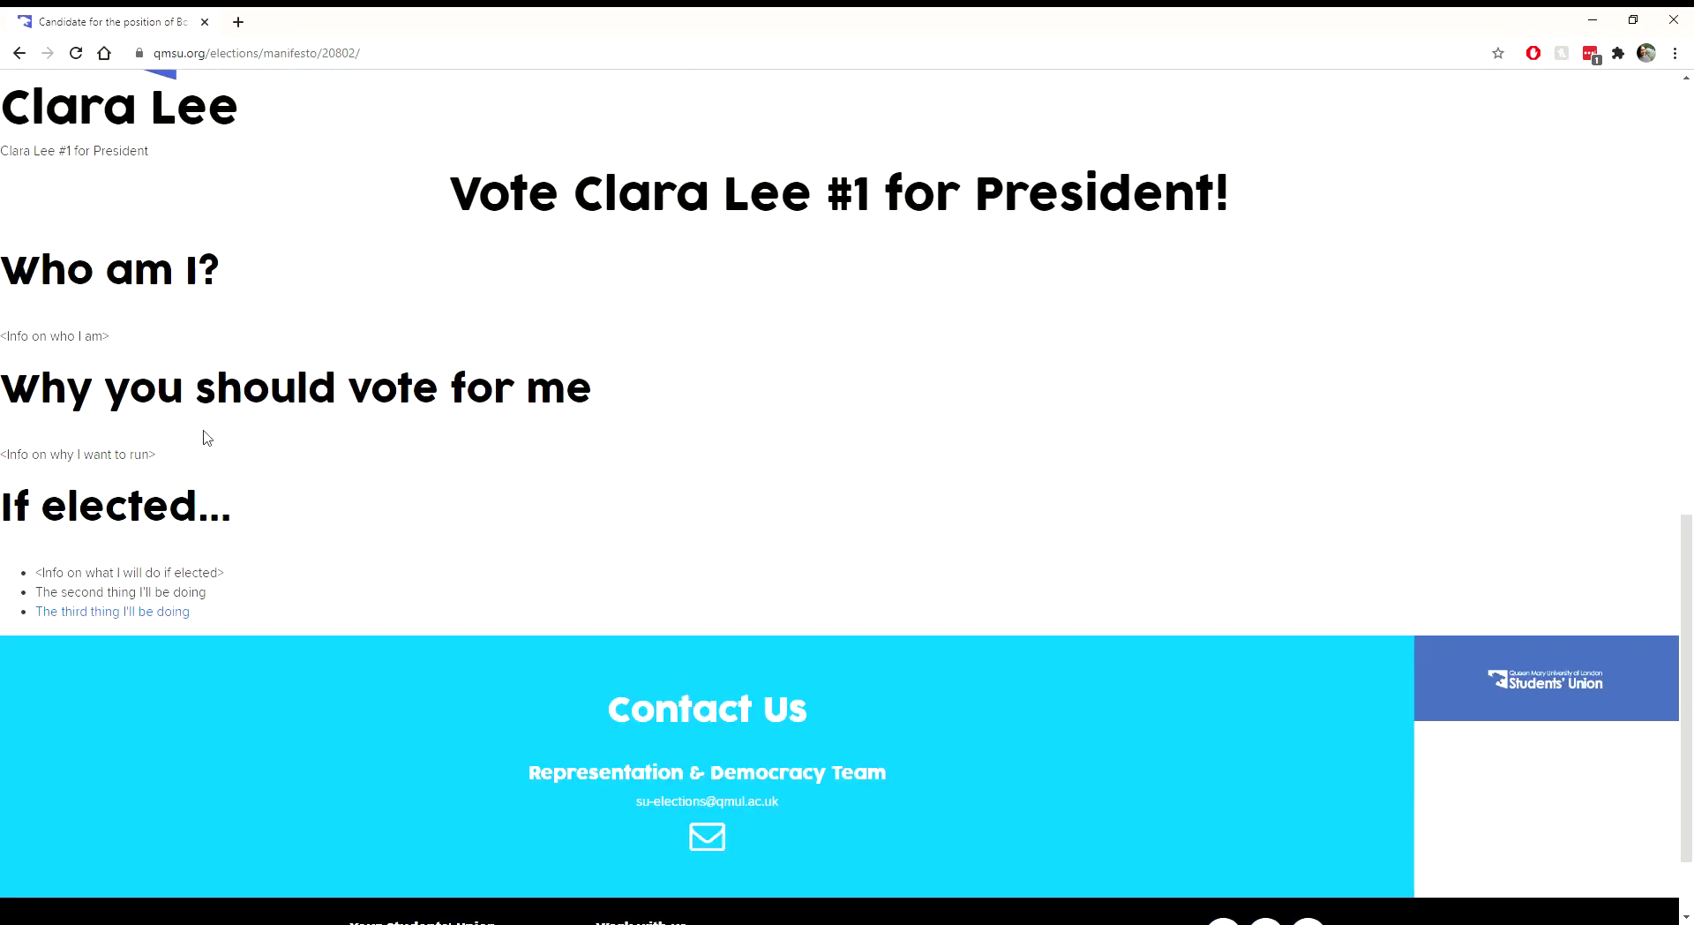
{"action": "scroll", "coordinate": [236, 409], "scroll_direction": "up", "scroll_amount": 5}
{"action": "scroll", "coordinate": [237, 408], "scroll_direction": "down", "scroll_amount": 4}
{"action": "key", "text": "alt+Left"}
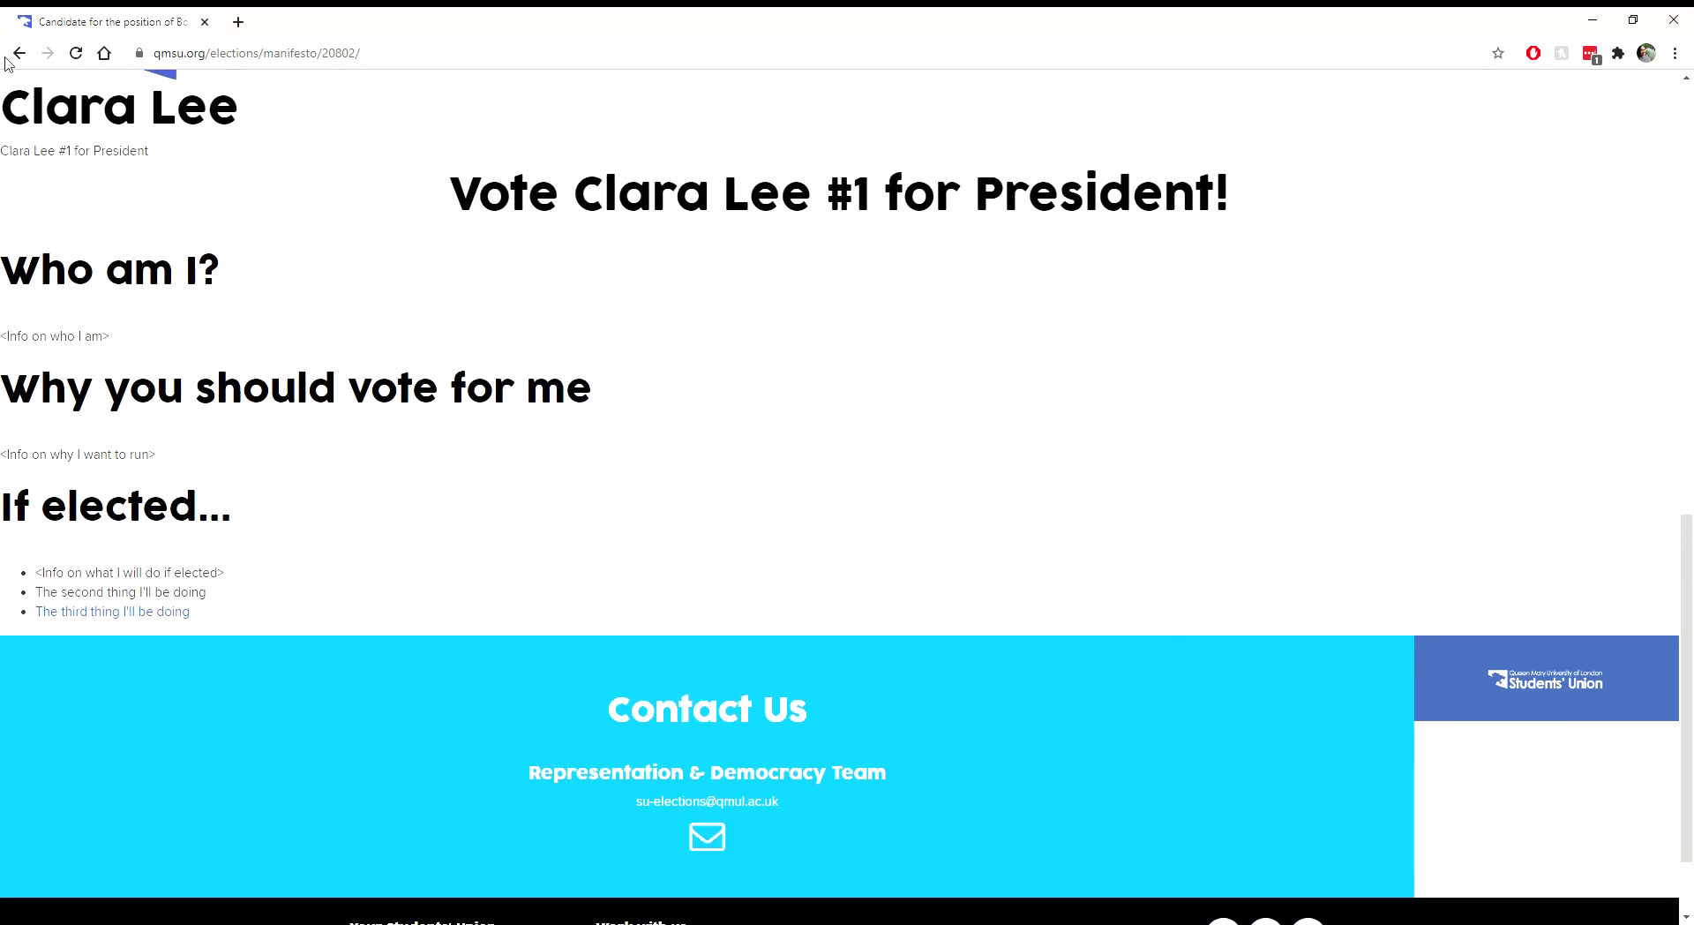